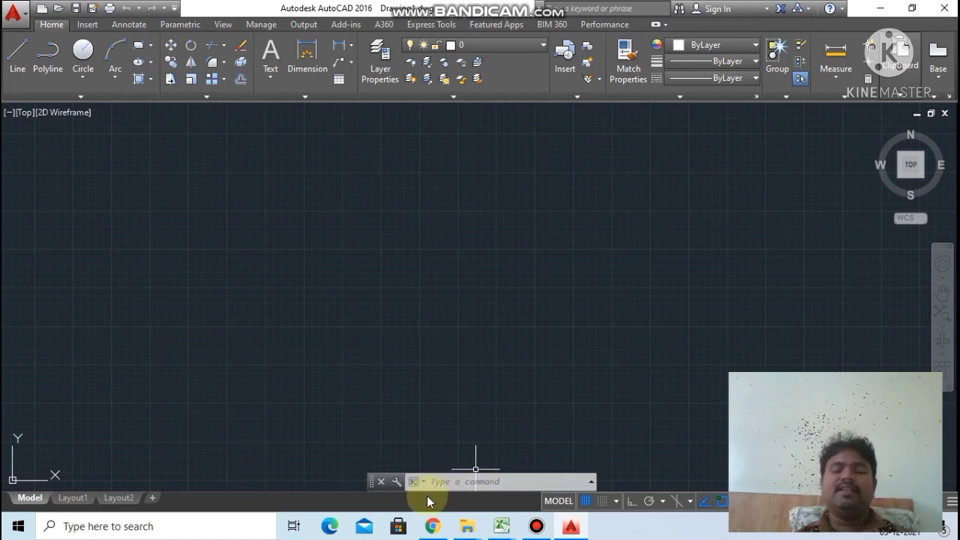
{"action": "left_click", "coordinate": [567, 481]}
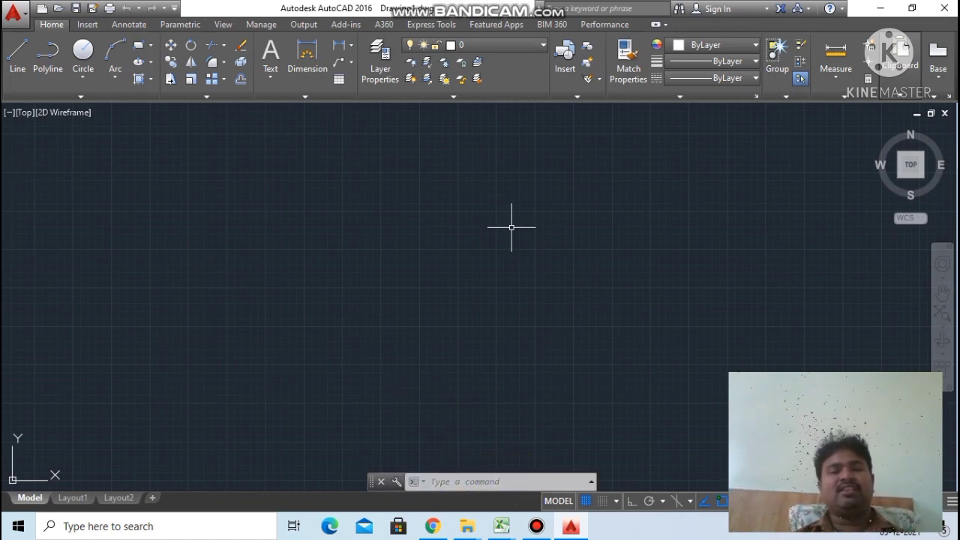
{"action": "left_click", "coordinate": [441, 483]}
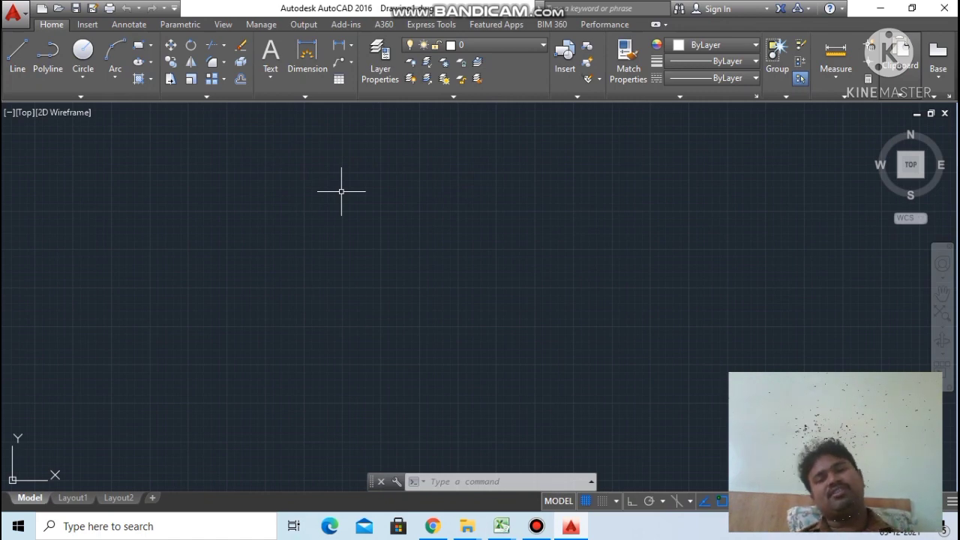
{"action": "left_click", "coordinate": [477, 484]}
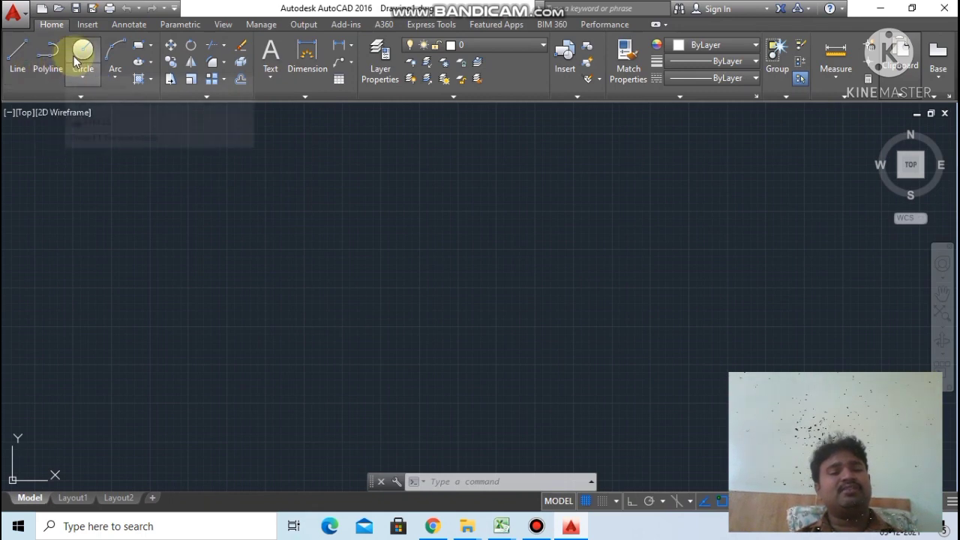
Step: Draw three connected freehand line segments in the middle of the empty drawing area
{"action": "left_click", "coordinate": [20, 57]}
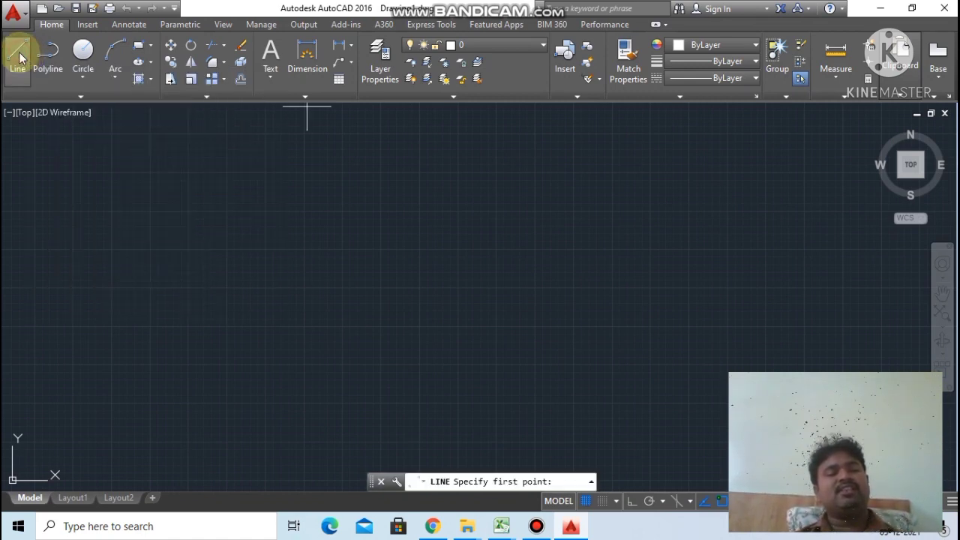
{"action": "left_click", "coordinate": [192, 256]}
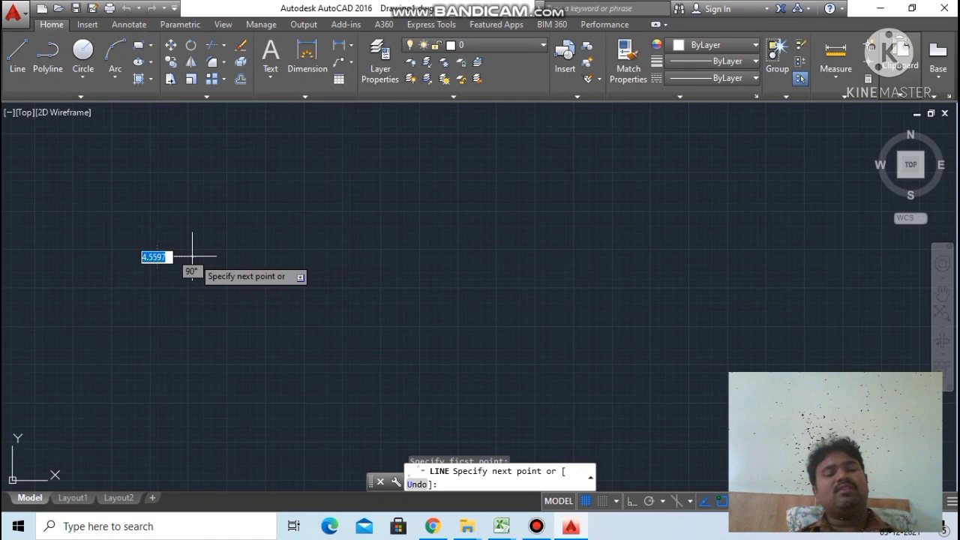
{"action": "left_click", "coordinate": [516, 253]}
{"action": "left_click", "coordinate": [387, 319]}
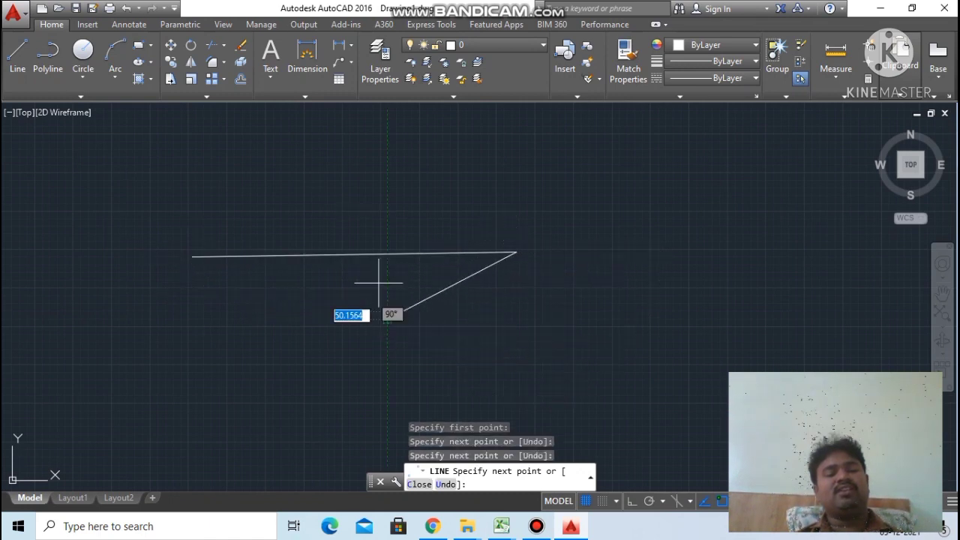
{"action": "left_click", "coordinate": [387, 223]}
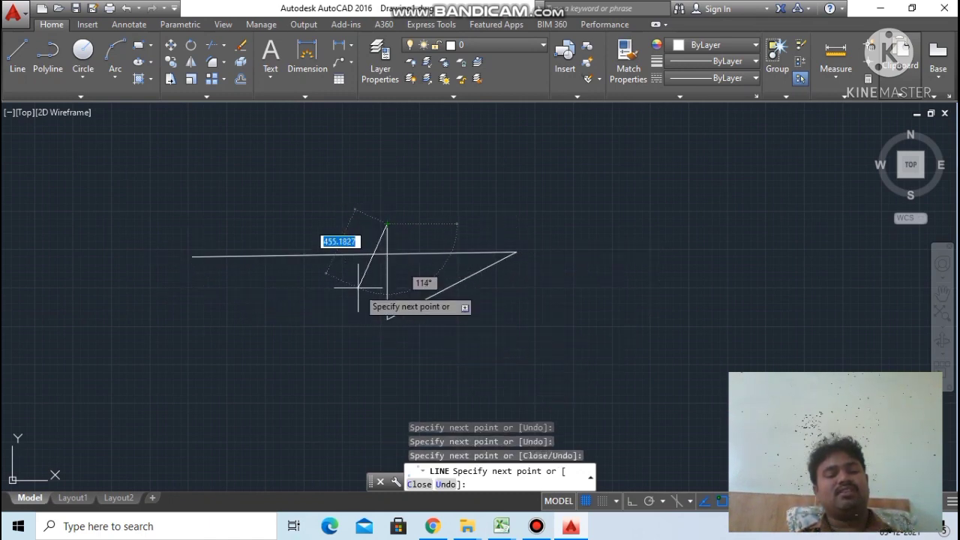
Step: Undo the three freehand line segments one by one and leave the Line command
{"action": "type", "text": "u"}
{"action": "key", "text": "Return"}
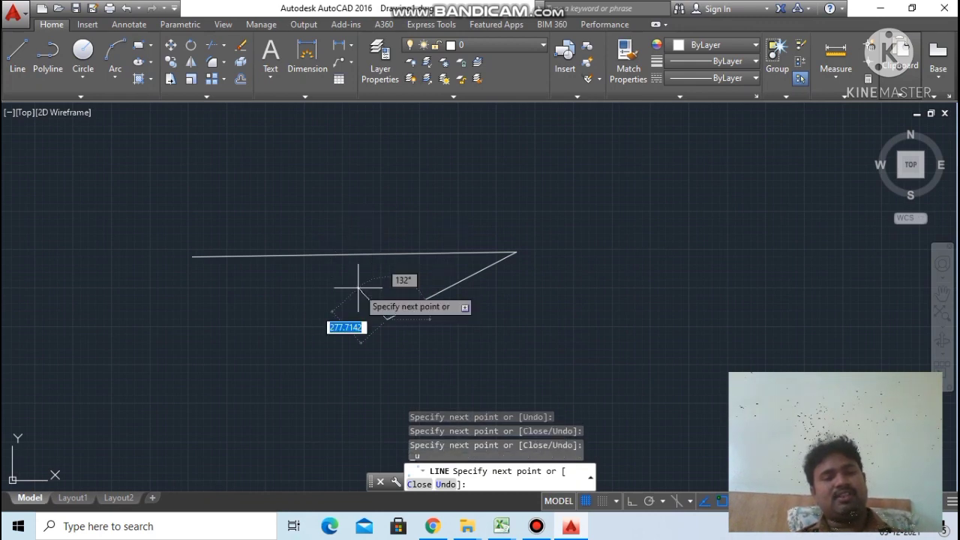
{"action": "type", "text": "u"}
{"action": "key", "text": "Return"}
{"action": "type", "text": "u"}
{"action": "key", "text": "Return"}
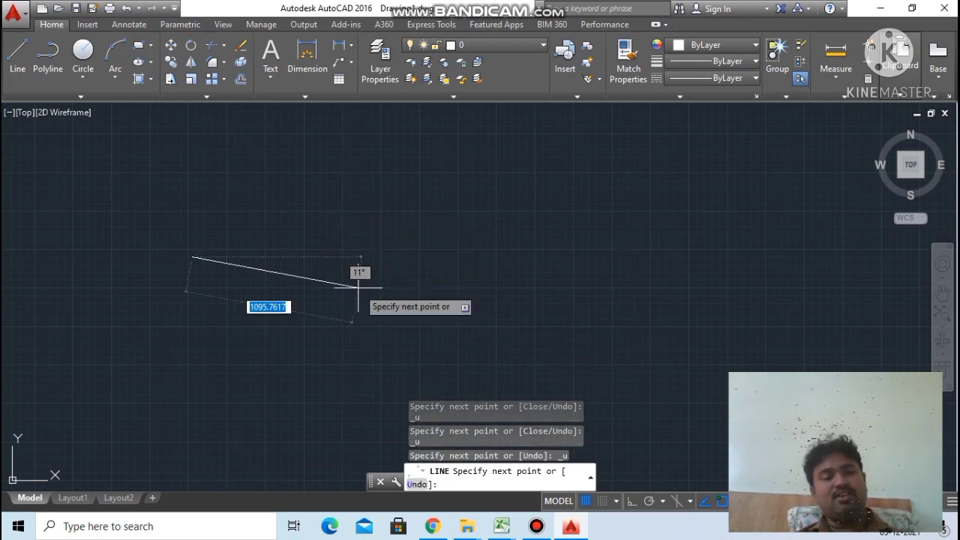
{"action": "key", "text": "Escape"}
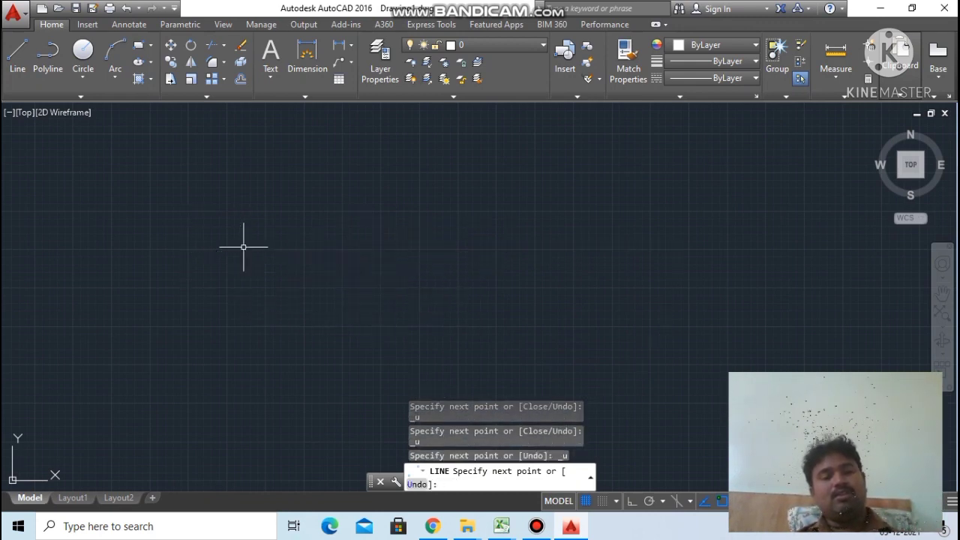
{"action": "left_click", "coordinate": [475, 481]}
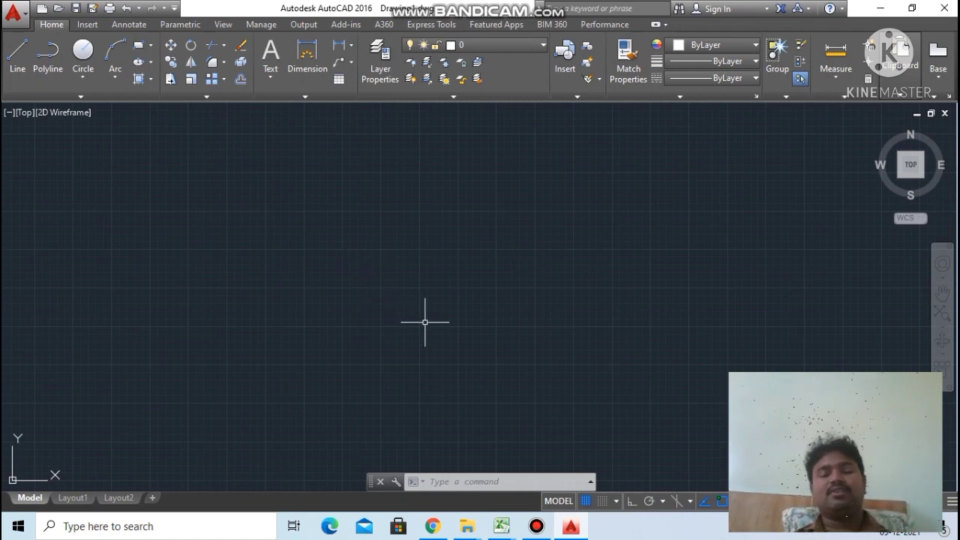
{"action": "left_click", "coordinate": [450, 482]}
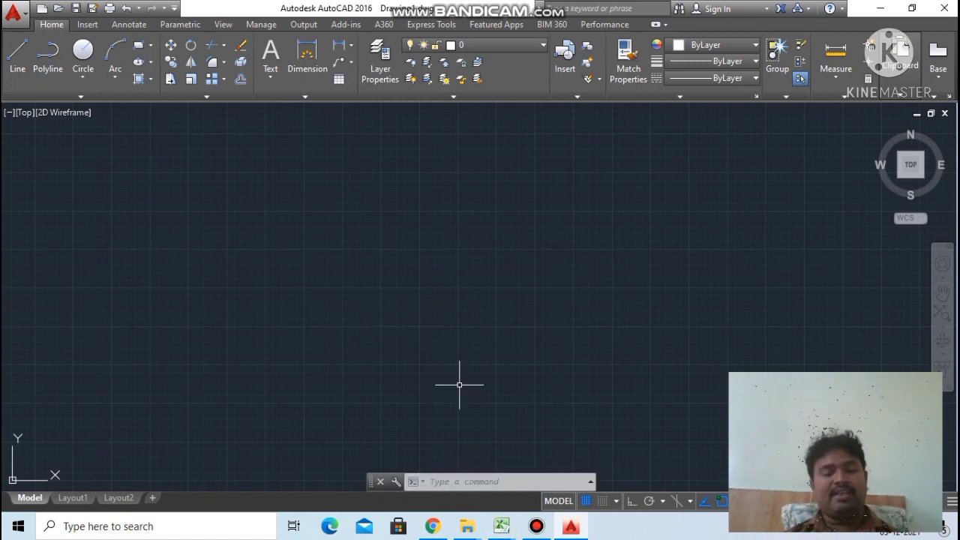
{"action": "left_click", "coordinate": [444, 482]}
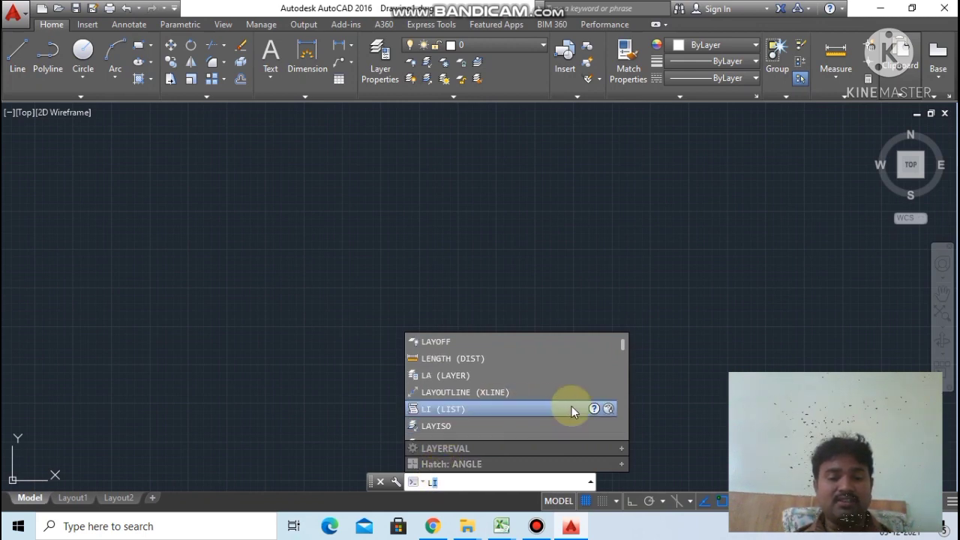
{"action": "left_click", "coordinate": [459, 485]}
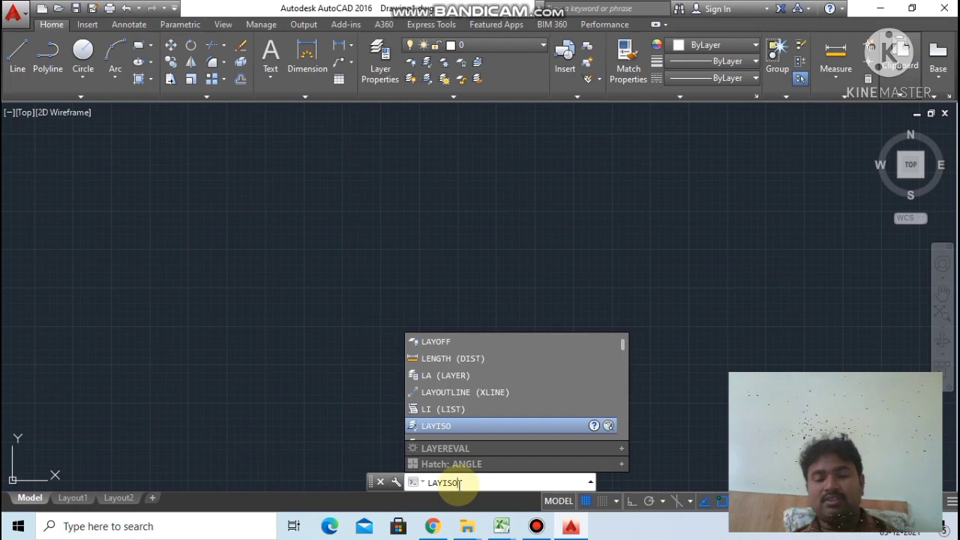
{"action": "key", "text": "BackSpace"}
{"action": "key", "text": "BackSpace"}
{"action": "key", "text": "BackSpace"}
{"action": "key", "text": "BackSpace"}
{"action": "key", "text": "BackSpace"}
{"action": "key", "text": "BackSpace"}
{"action": "type", "text": "1"}
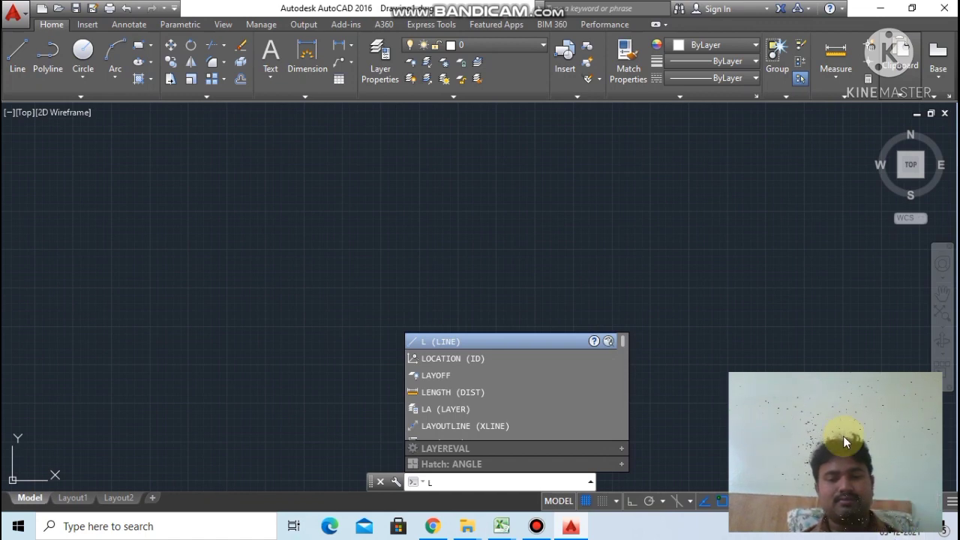
{"action": "left_click", "coordinate": [528, 344]}
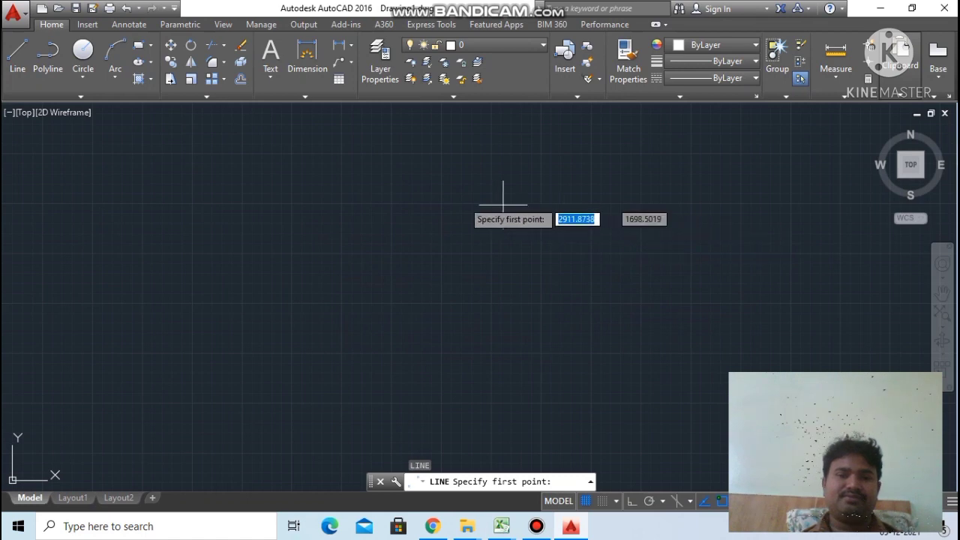
{"action": "left_click", "coordinate": [315, 263]}
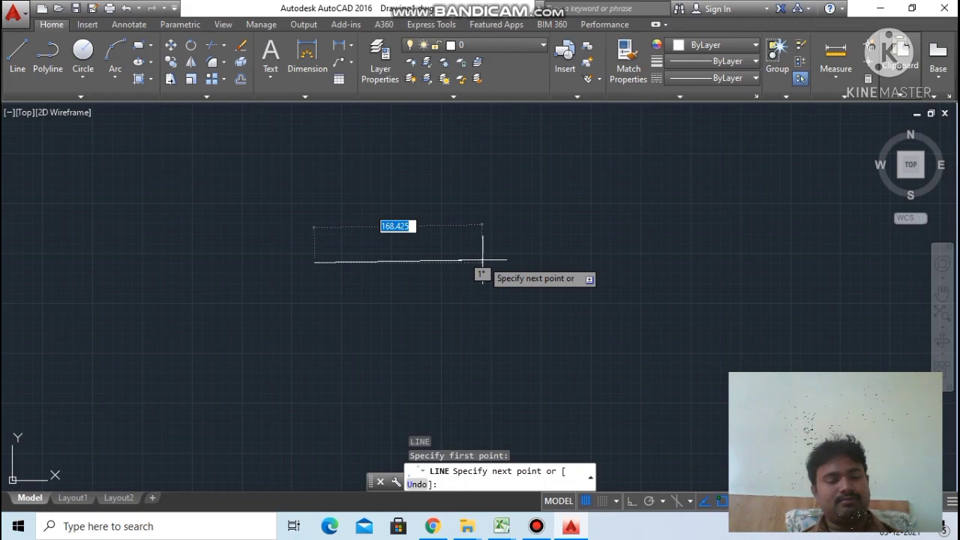
{"action": "left_click", "coordinate": [881, 9]}
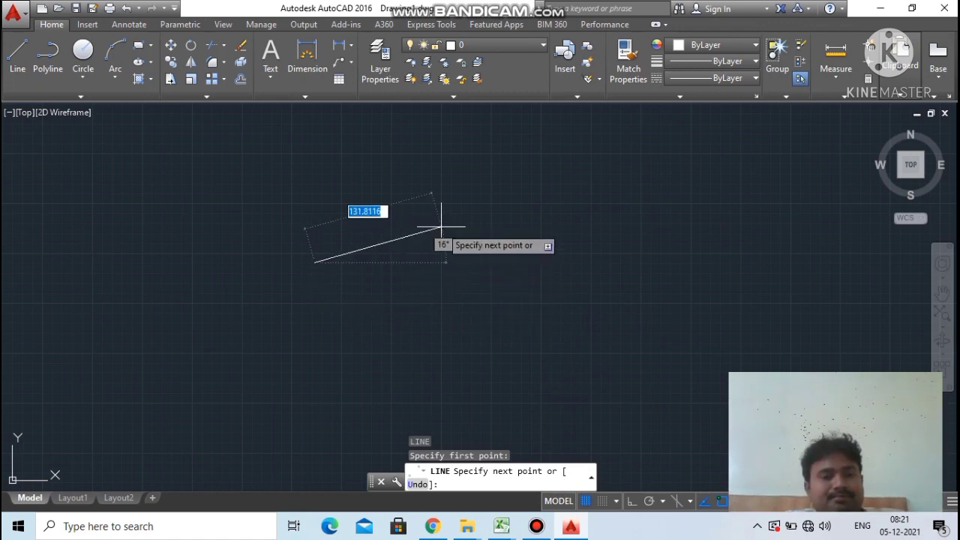
{"action": "key", "text": "Escape"}
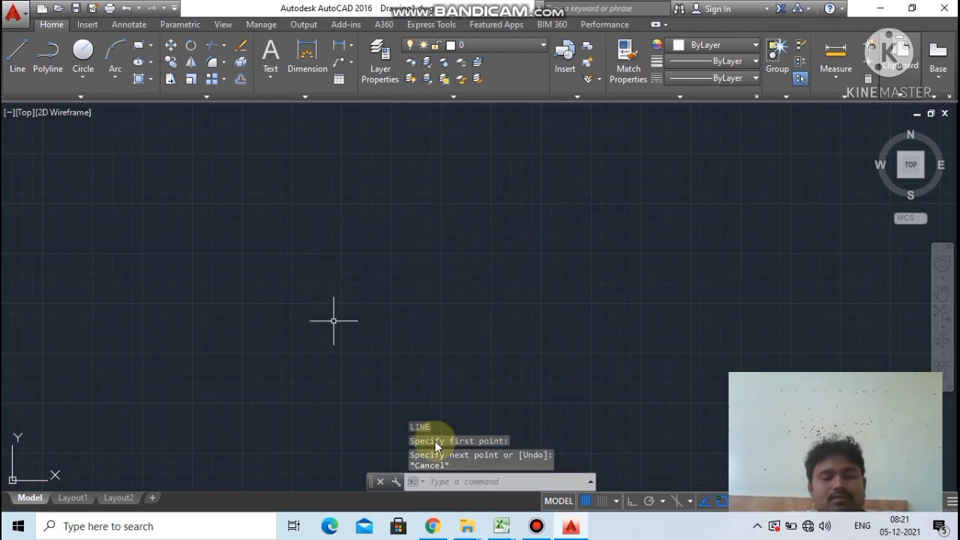
Step: Draw a horizontal line segment 100 units long to the right from a free start point, using the Line command with Ortho on
{"action": "left_click", "coordinate": [446, 484]}
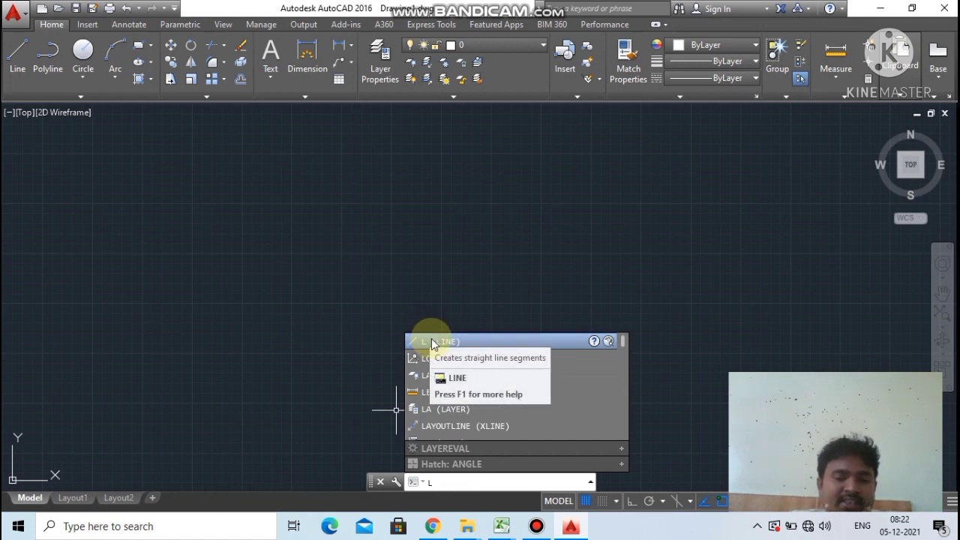
{"action": "mouse_move", "coordinate": [432, 338]}
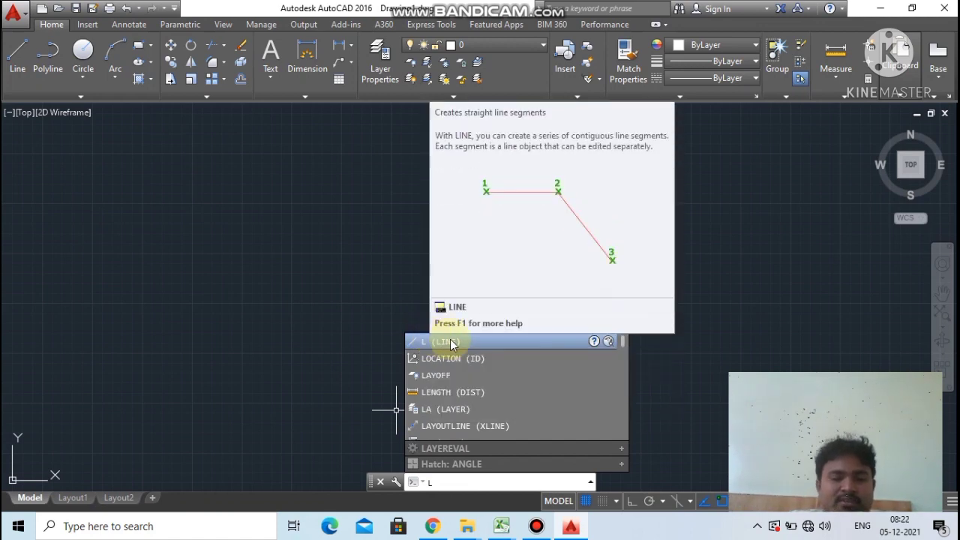
{"action": "left_click", "coordinate": [450, 342]}
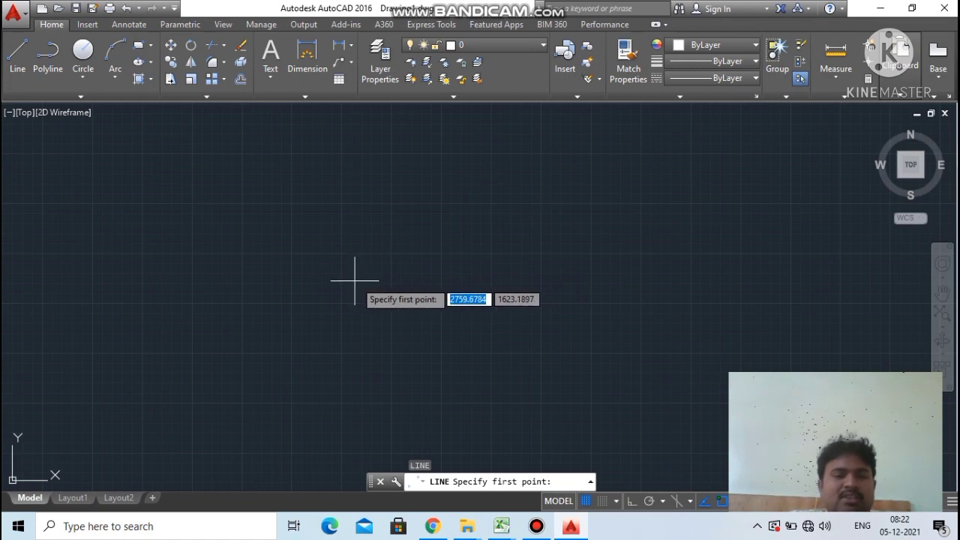
{"action": "left_click", "coordinate": [351, 246]}
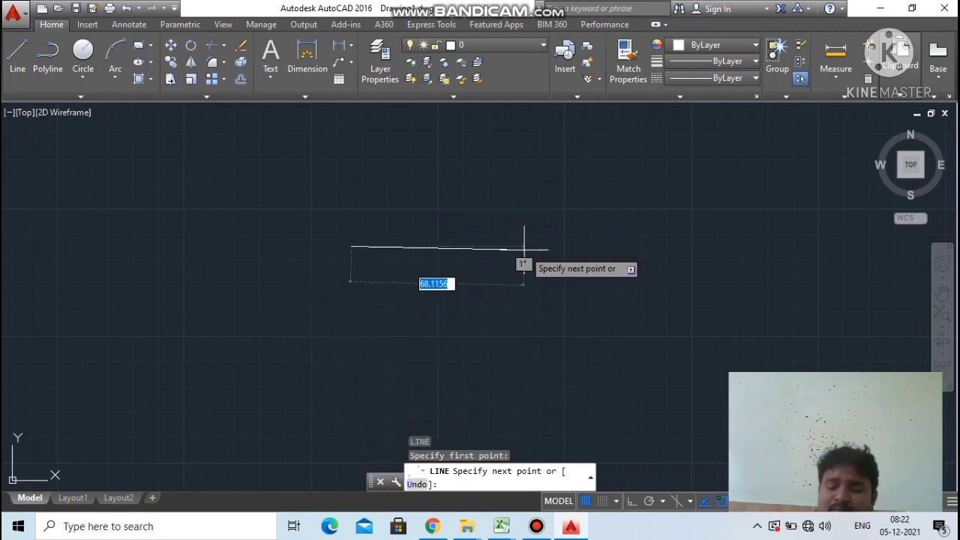
{"action": "type", "text": "100"}
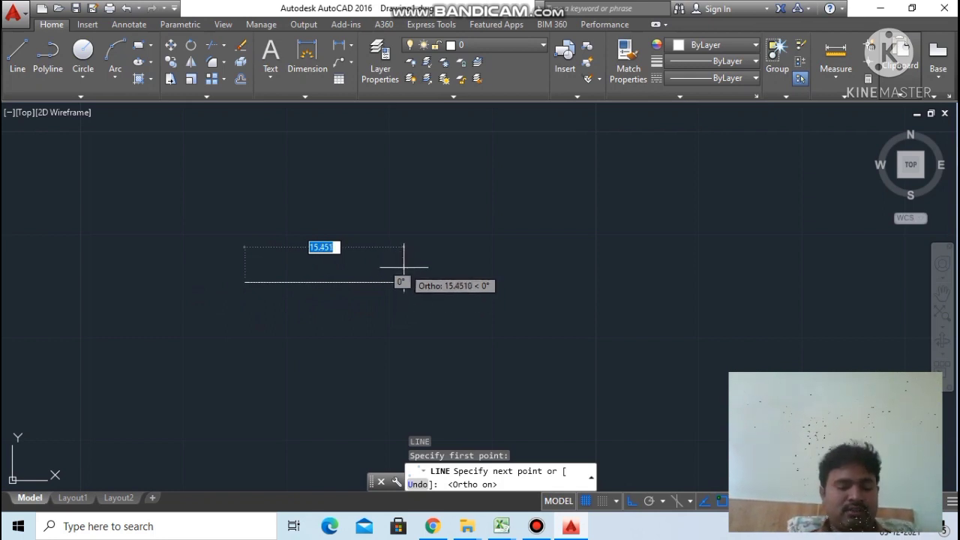
{"action": "left_click", "coordinate": [592, 483]}
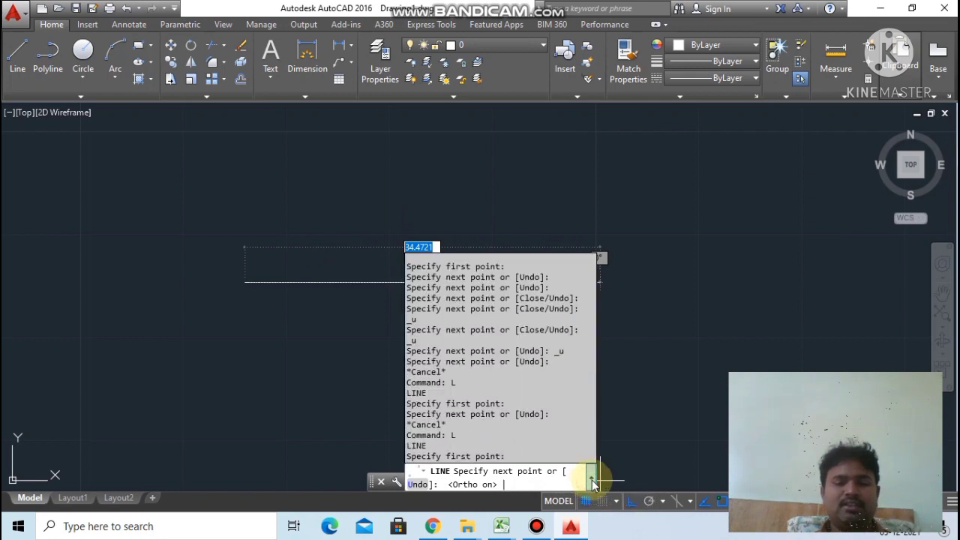
{"action": "left_click", "coordinate": [592, 484]}
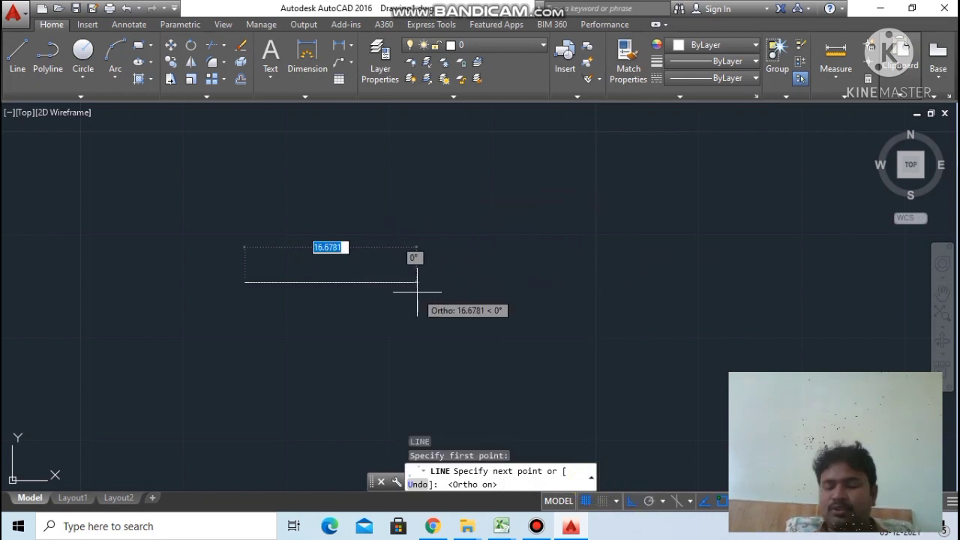
{"action": "type", "text": "100"}
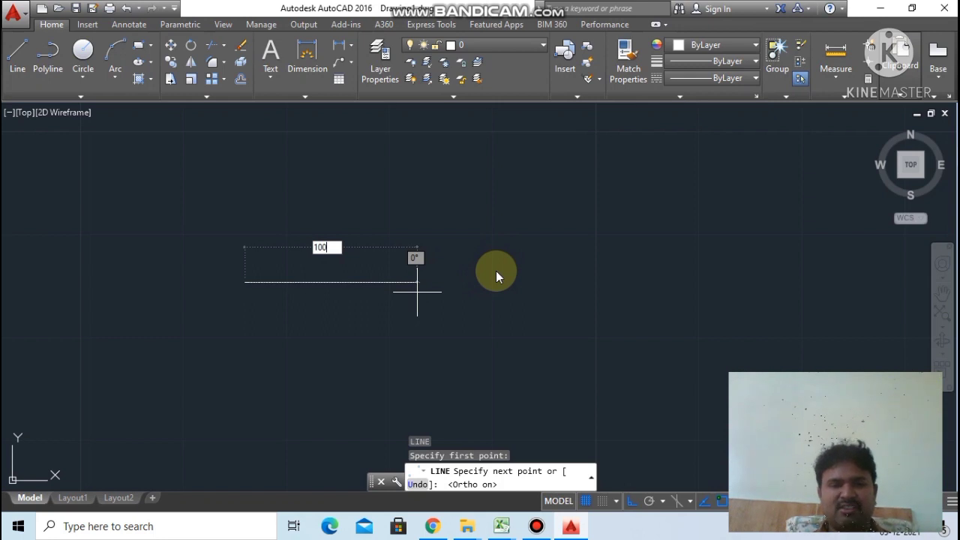
{"action": "key", "text": "Return"}
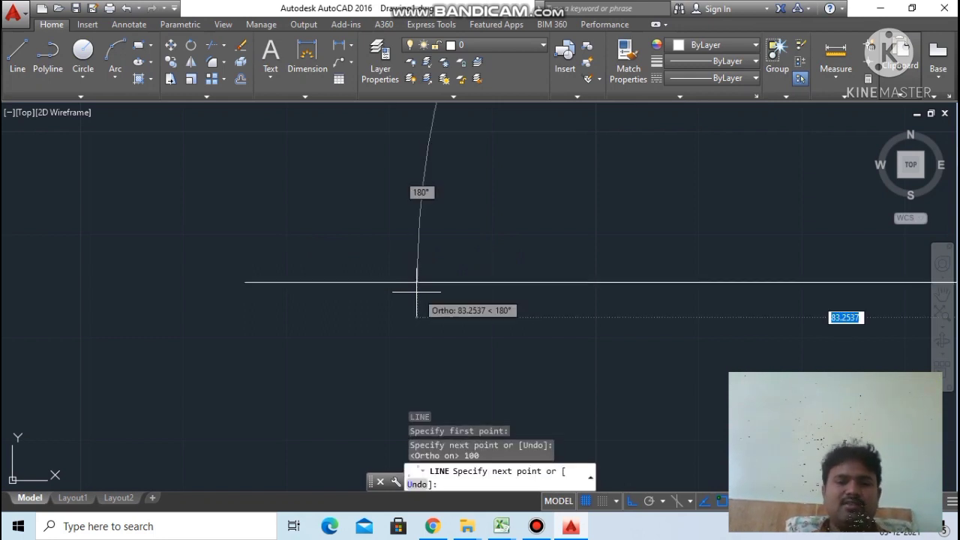
Step: Draw the next line segment 100 units straight down from the right end of the horizontal line
{"action": "scroll", "coordinate": [418, 259], "scroll_direction": "down", "scroll_amount": 4}
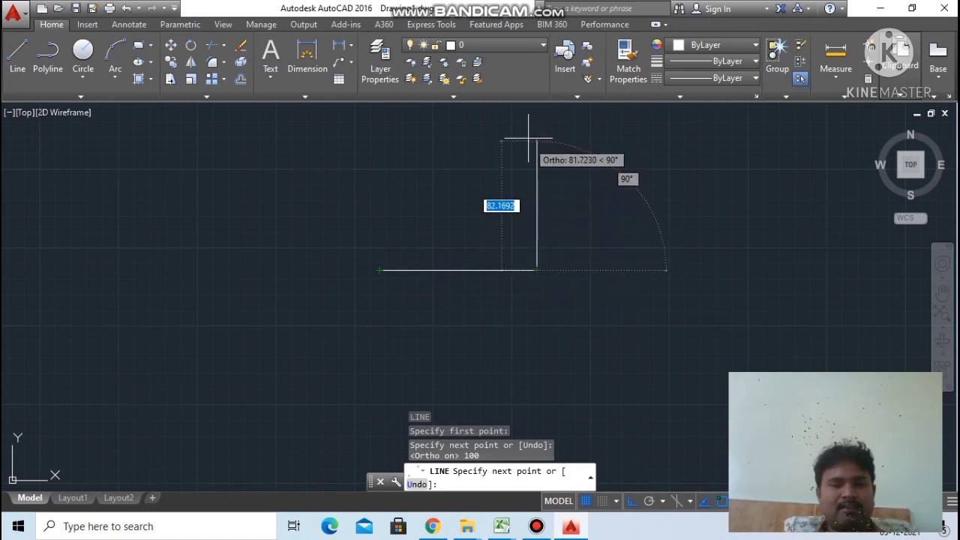
{"action": "scroll", "coordinate": [540, 155], "scroll_direction": "down", "scroll_amount": 2}
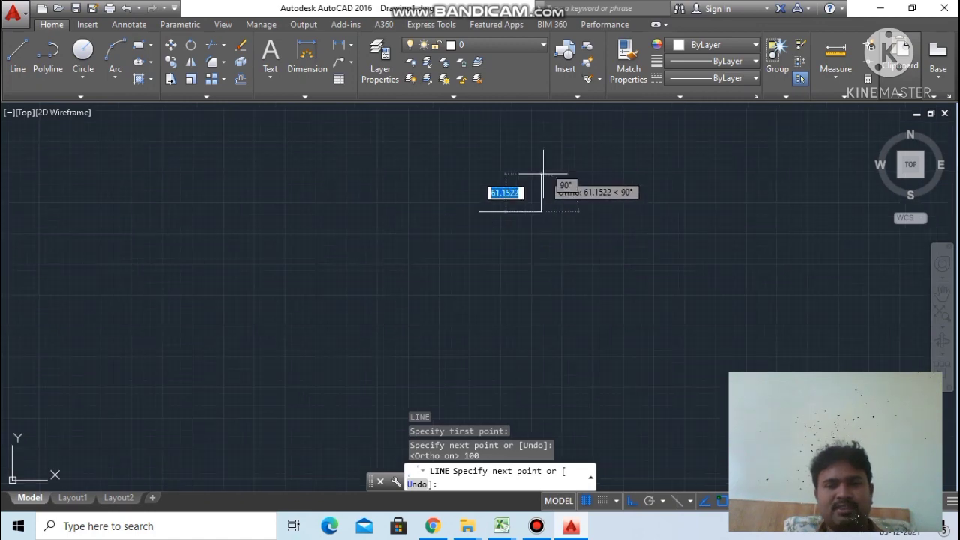
{"action": "scroll", "coordinate": [536, 210], "scroll_direction": "down", "scroll_amount": 2}
{"action": "scroll", "coordinate": [507, 184], "scroll_direction": "up", "scroll_amount": 9}
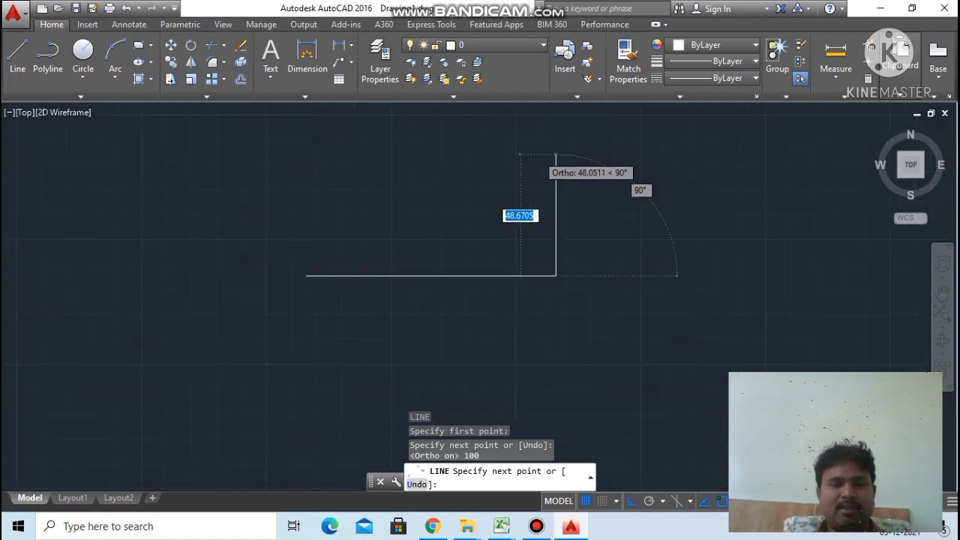
{"action": "scroll", "coordinate": [533, 183], "scroll_direction": "down", "scroll_amount": 4}
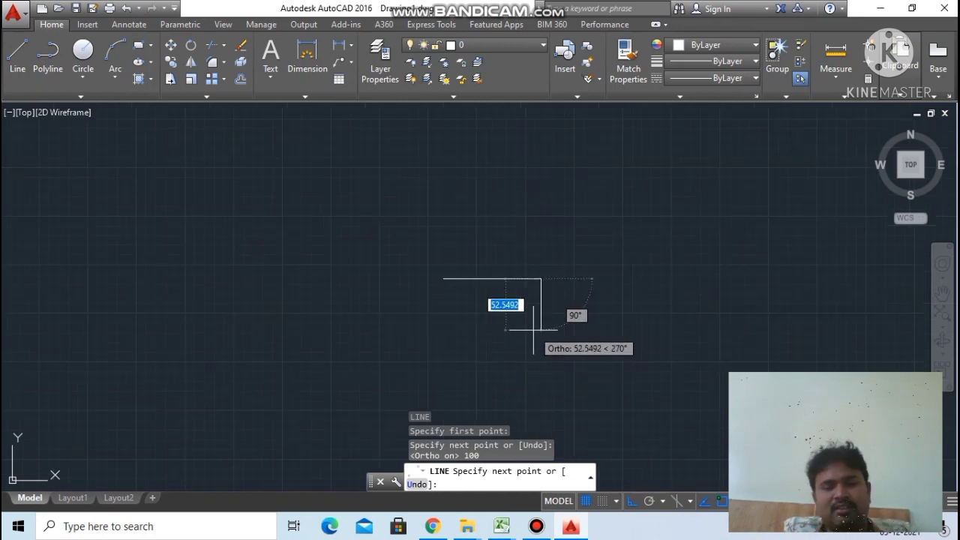
{"action": "scroll", "coordinate": [531, 338], "scroll_direction": "down", "scroll_amount": 4}
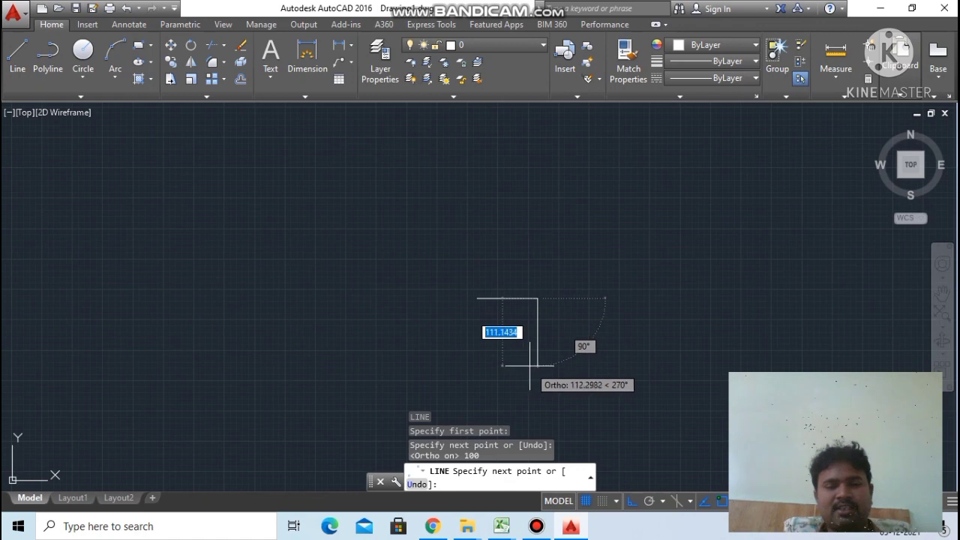
{"action": "scroll", "coordinate": [534, 365], "scroll_direction": "up", "scroll_amount": 4}
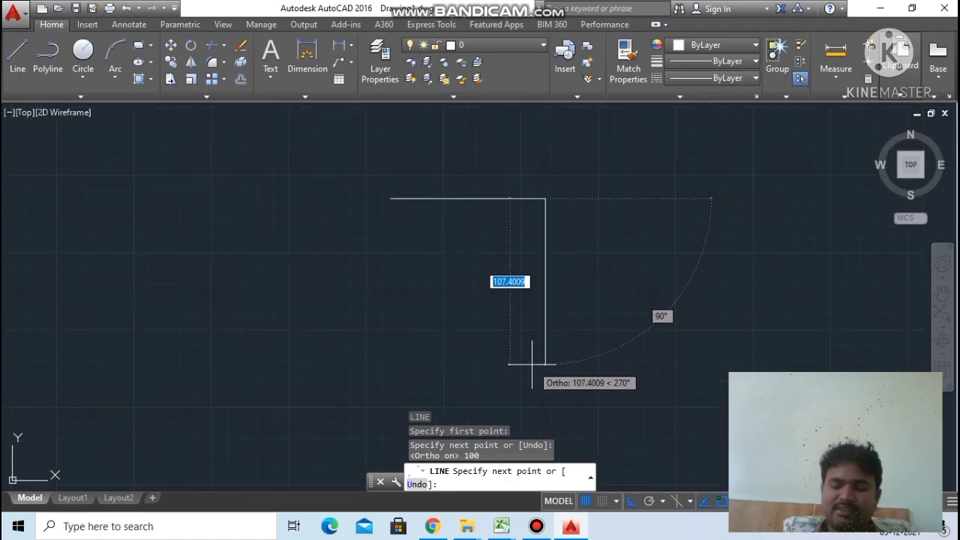
{"action": "type", "text": "100"}
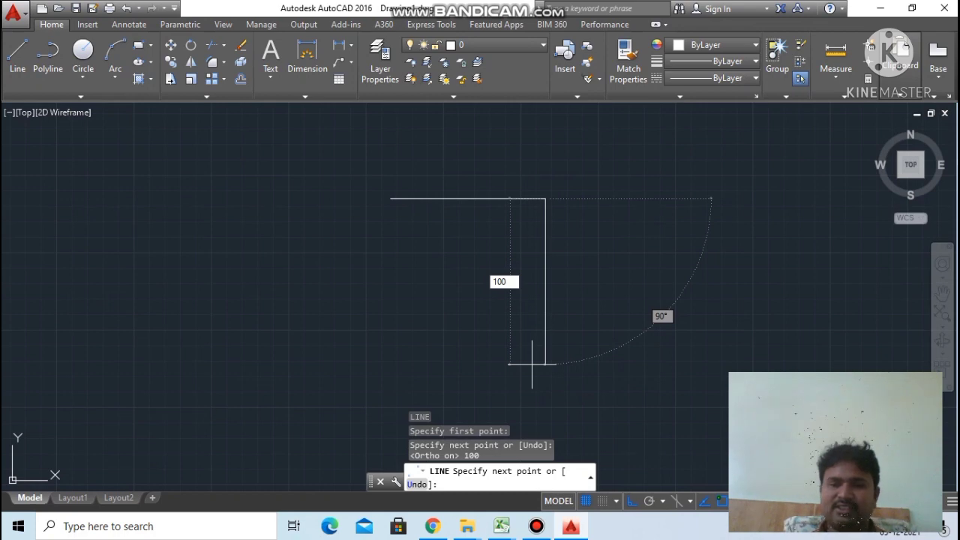
{"action": "key", "text": "Return"}
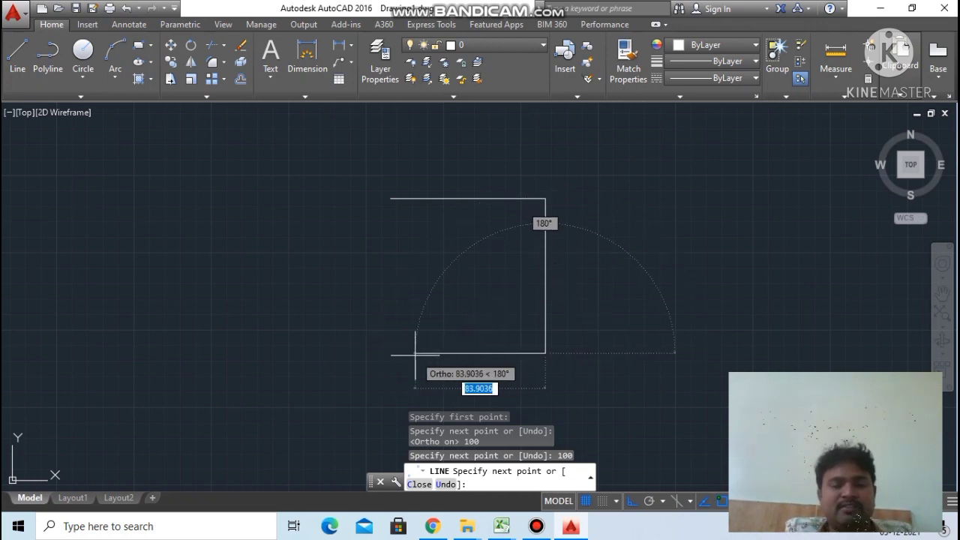
Step: Complete the square with a 100-unit segment to the left and a 100-unit segment up to the start point, and leave the Line command
{"action": "type", "text": "100"}
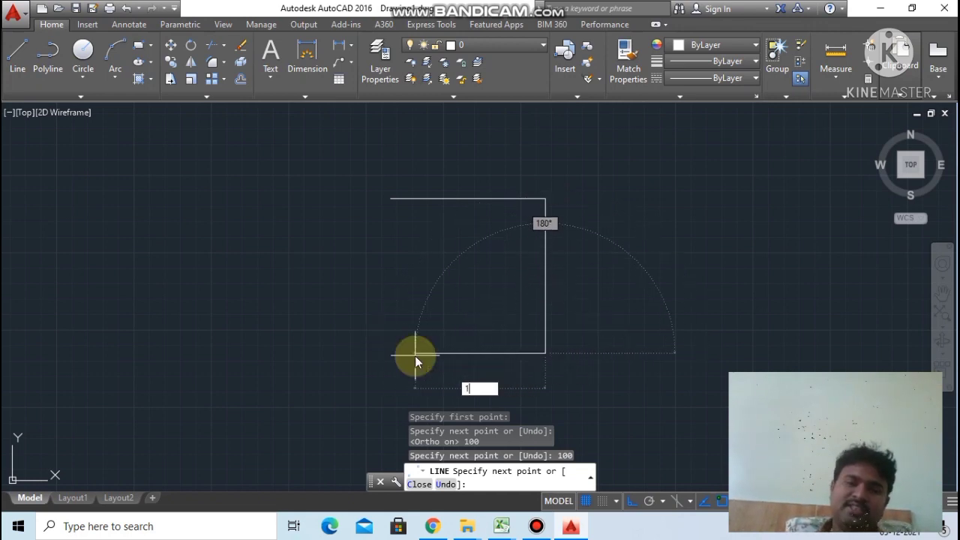
{"action": "key", "text": "Return"}
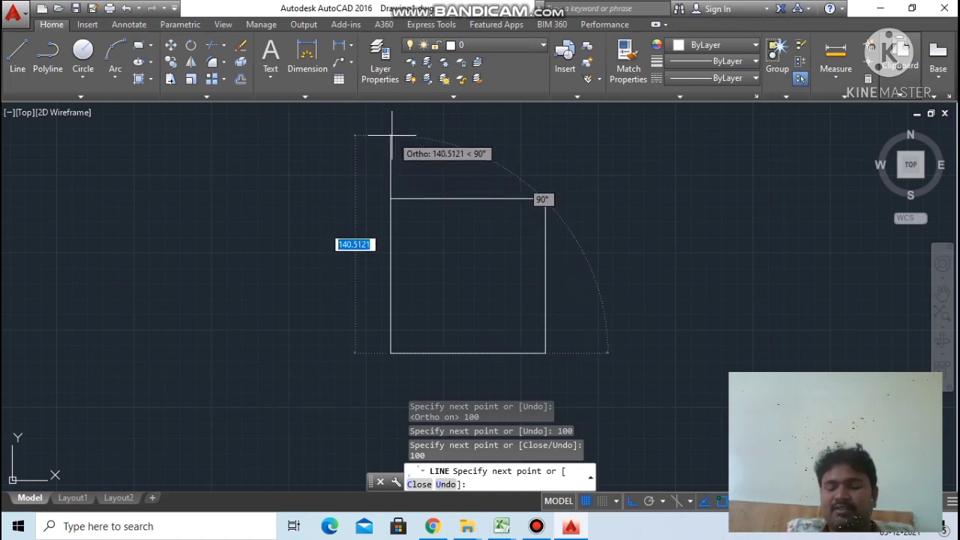
{"action": "type", "text": "10"}
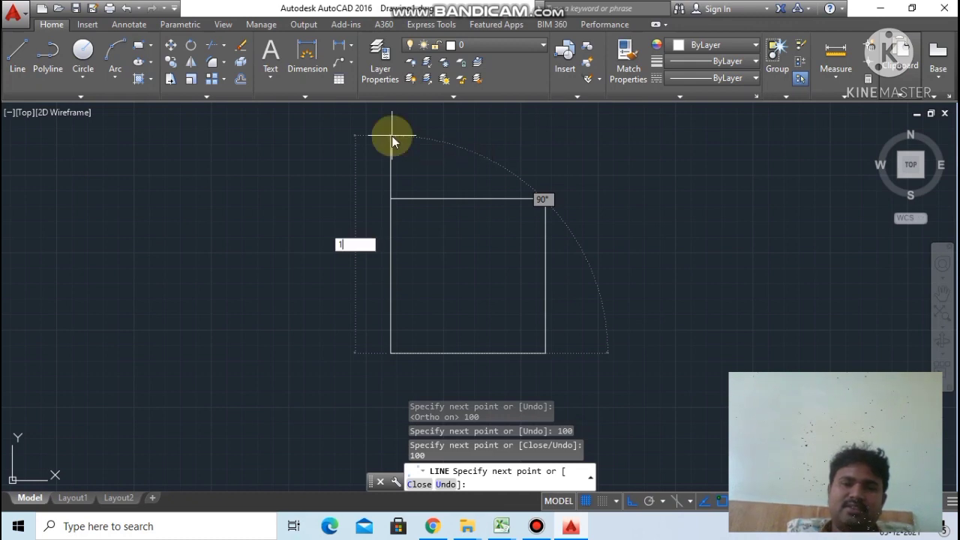
{"action": "type", "text": "0"}
{"action": "key", "text": "Return"}
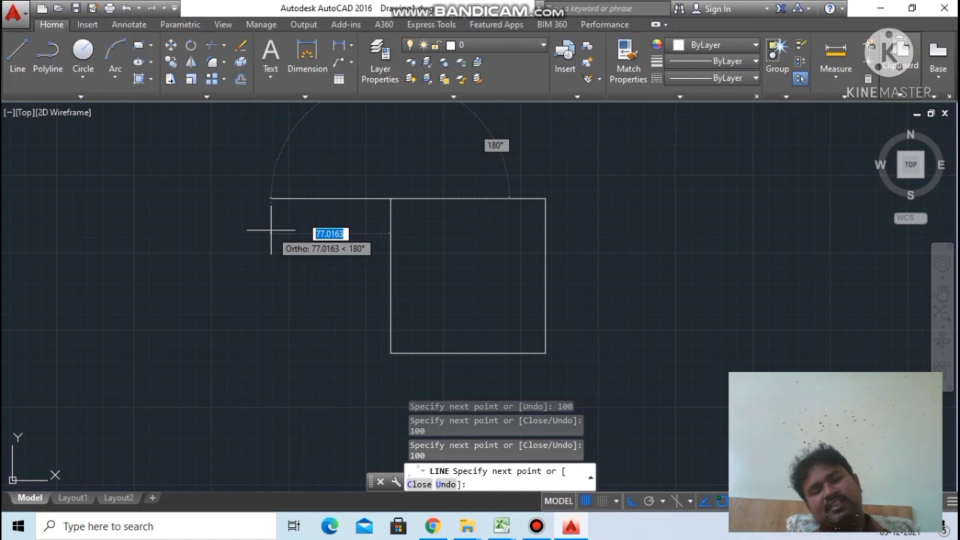
{"action": "key", "text": "Escape"}
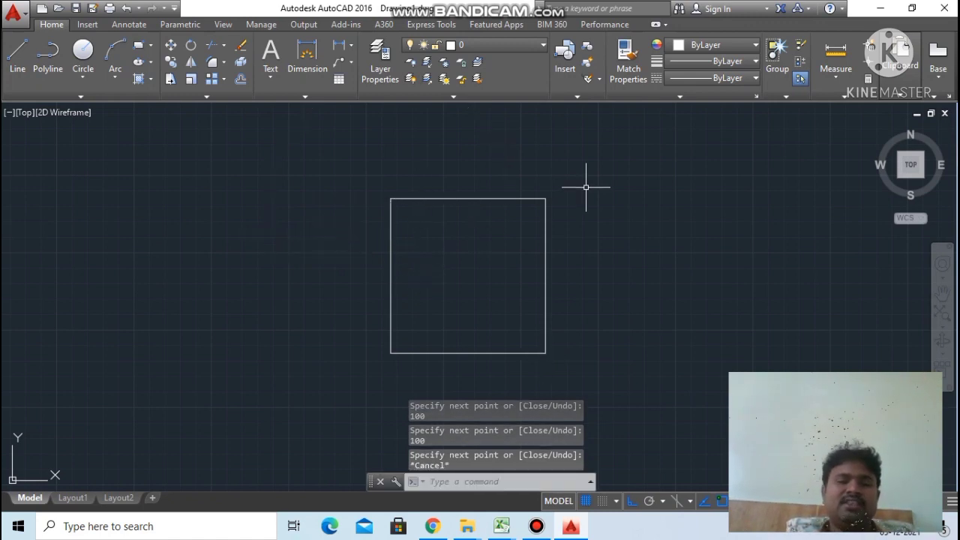
{"action": "scroll", "coordinate": [589, 263], "scroll_direction": "down", "scroll_amount": 2}
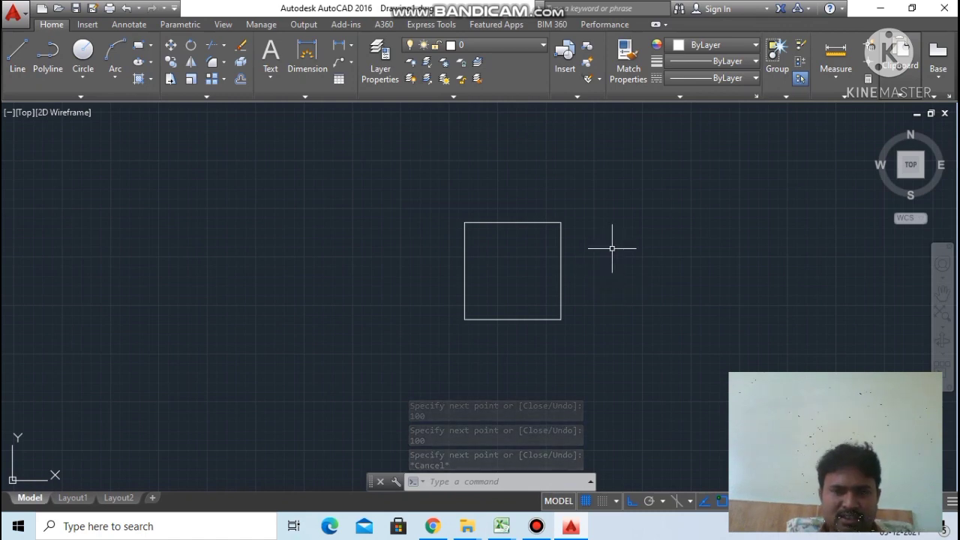
{"action": "scroll", "coordinate": [613, 250], "scroll_direction": "up", "scroll_amount": 2}
{"action": "scroll", "coordinate": [611, 248], "scroll_direction": "up", "scroll_amount": 2}
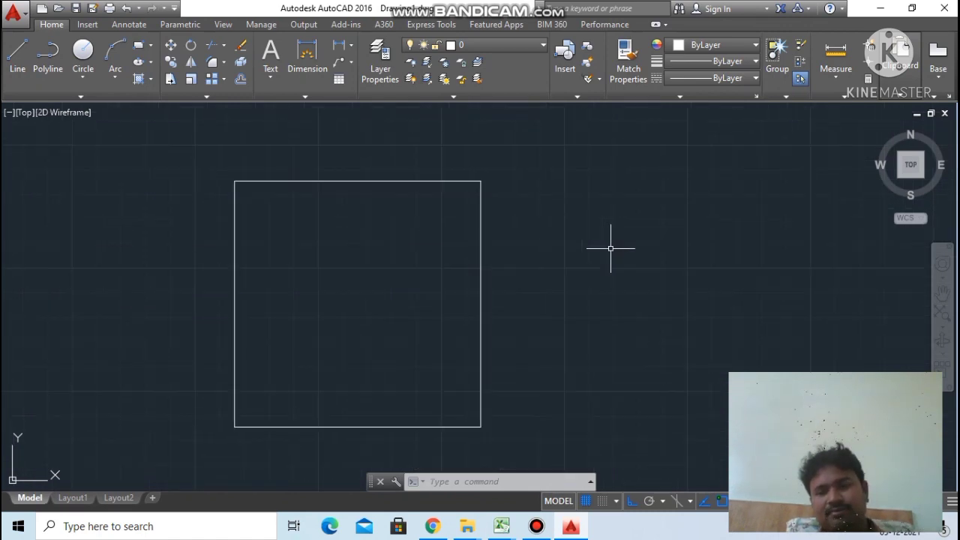
{"action": "scroll", "coordinate": [610, 248], "scroll_direction": "down", "scroll_amount": 2}
{"action": "scroll", "coordinate": [582, 261], "scroll_direction": "down", "scroll_amount": 4}
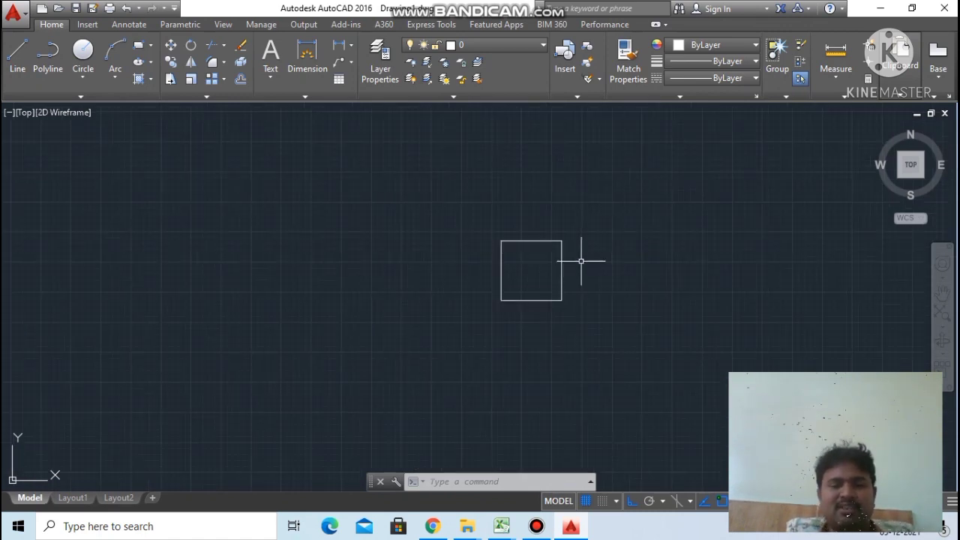
{"action": "scroll", "coordinate": [579, 272], "scroll_direction": "up", "scroll_amount": 4}
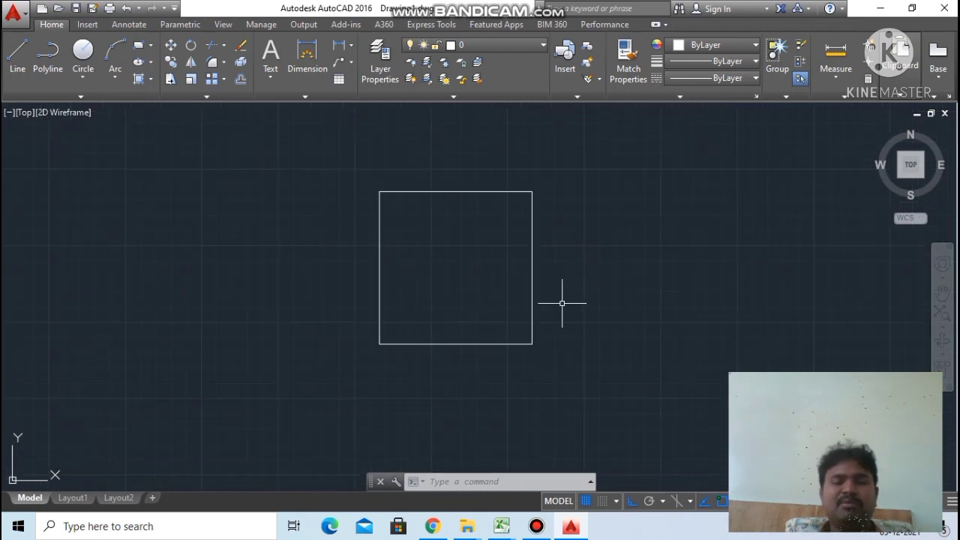
{"action": "scroll", "coordinate": [562, 303], "scroll_direction": "up", "scroll_amount": 2}
{"action": "scroll", "coordinate": [562, 303], "scroll_direction": "down", "scroll_amount": 2}
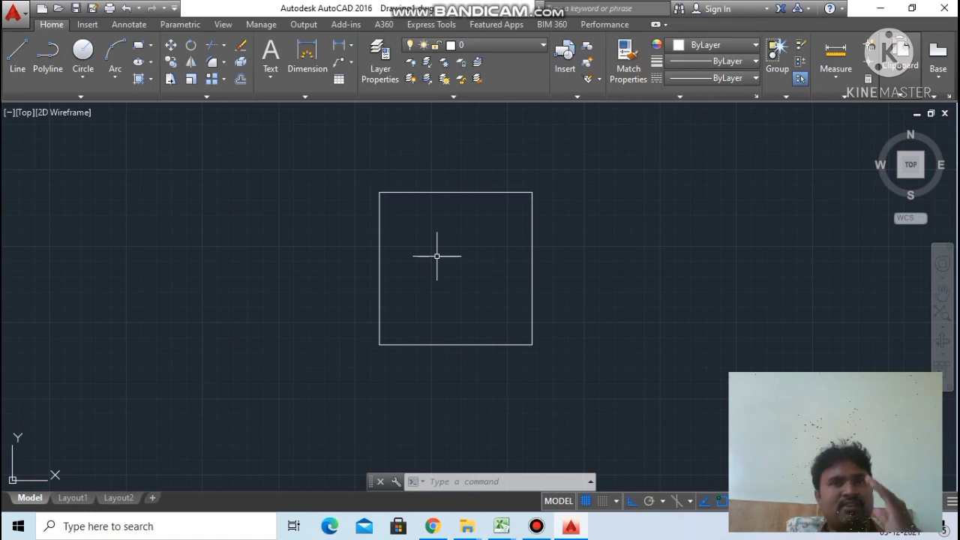
{"action": "scroll", "coordinate": [459, 246], "scroll_direction": "down", "scroll_amount": 4}
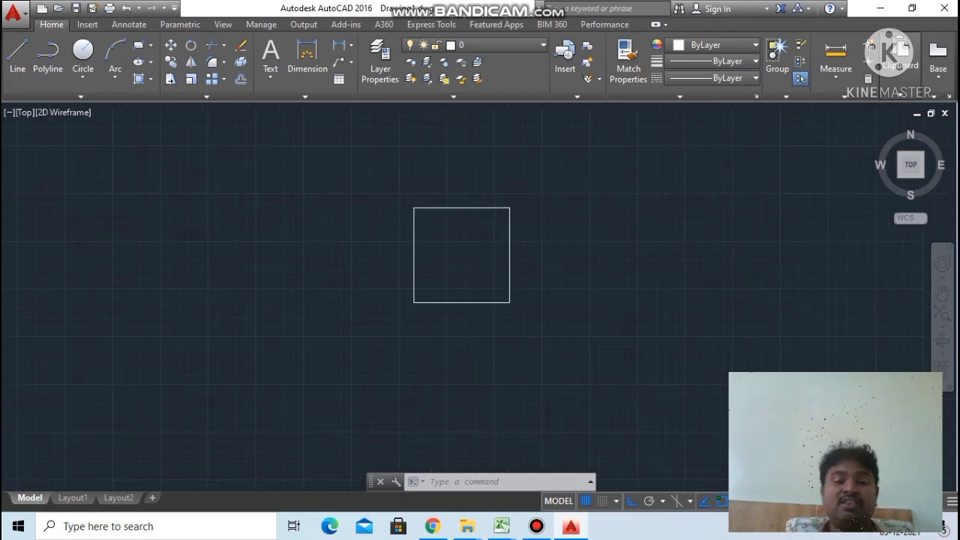
{"action": "scroll", "coordinate": [514, 221], "scroll_direction": "up", "scroll_amount": 6}
{"action": "scroll", "coordinate": [513, 221], "scroll_direction": "up", "scroll_amount": 2}
{"action": "scroll", "coordinate": [513, 221], "scroll_direction": "down", "scroll_amount": 6}
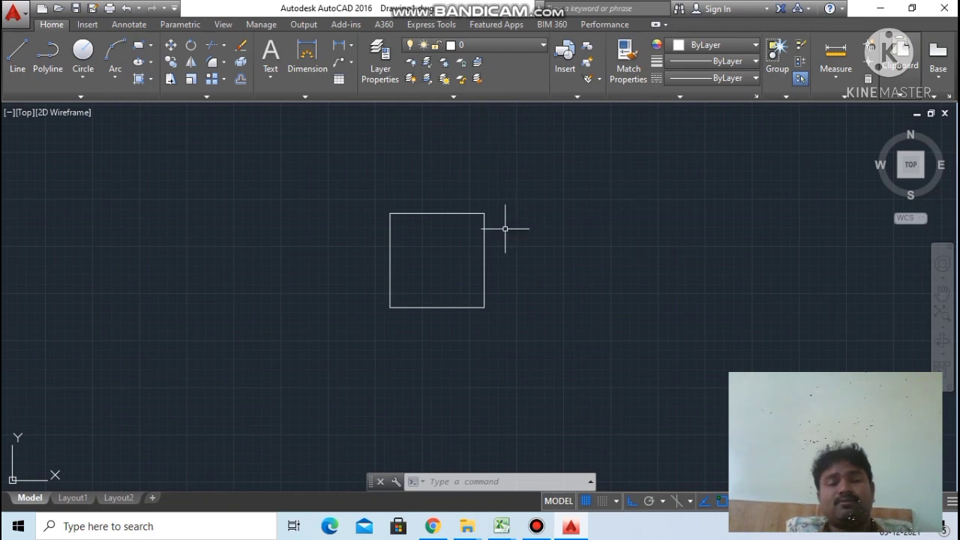
{"action": "scroll", "coordinate": [481, 247], "scroll_direction": "up", "scroll_amount": 4}
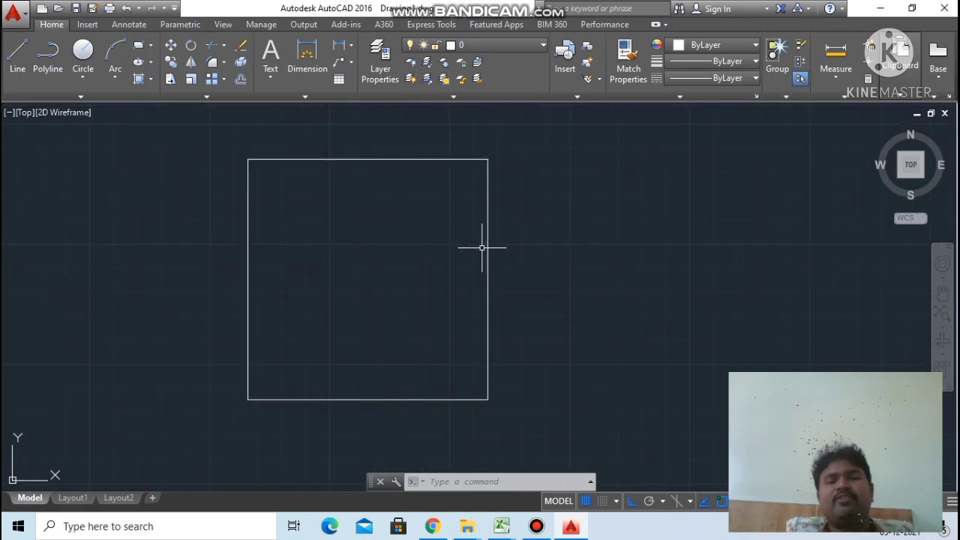
{"action": "scroll", "coordinate": [483, 248], "scroll_direction": "down", "scroll_amount": 4}
{"action": "scroll", "coordinate": [494, 291], "scroll_direction": "up", "scroll_amount": 4}
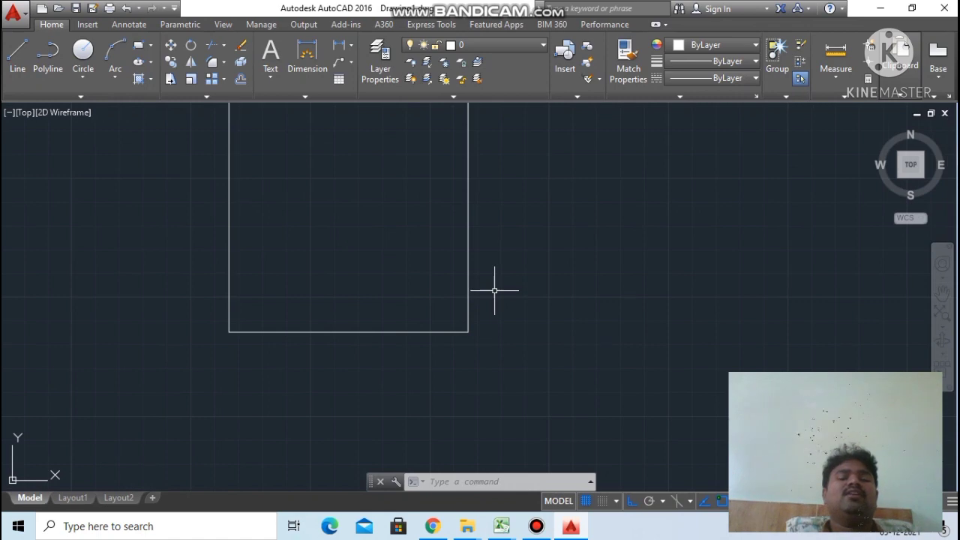
{"action": "scroll", "coordinate": [495, 290], "scroll_direction": "down", "scroll_amount": 2}
{"action": "scroll", "coordinate": [500, 155], "scroll_direction": "up", "scroll_amount": 2}
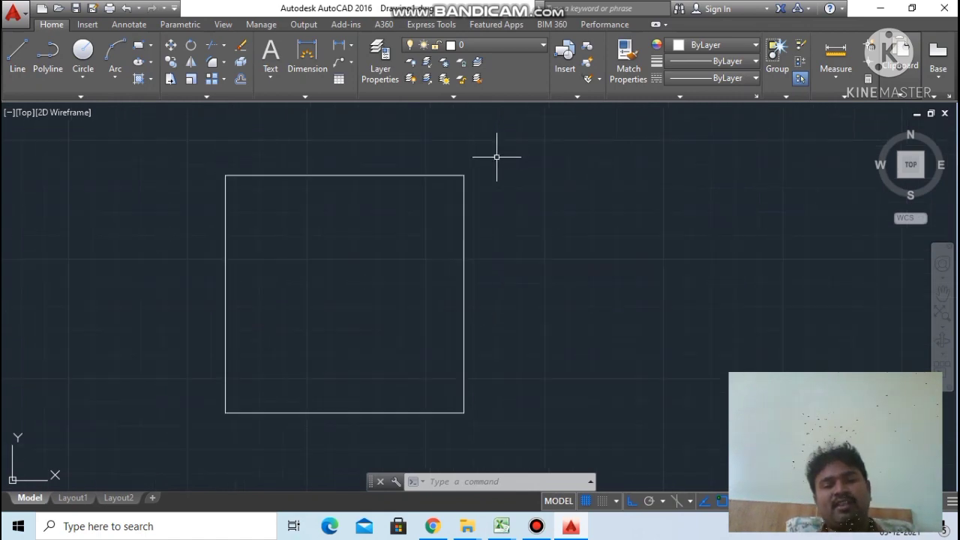
{"action": "scroll", "coordinate": [431, 208], "scroll_direction": "down", "scroll_amount": 2}
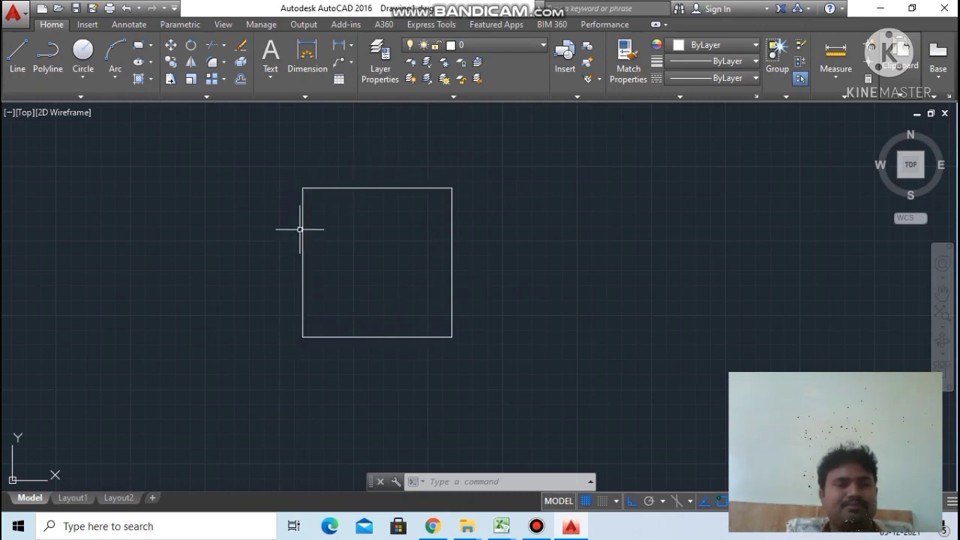
Step: Place a vertical linear dimension outside the square's right side, between its two right corners, and read its text
{"action": "left_click", "coordinate": [350, 46]}
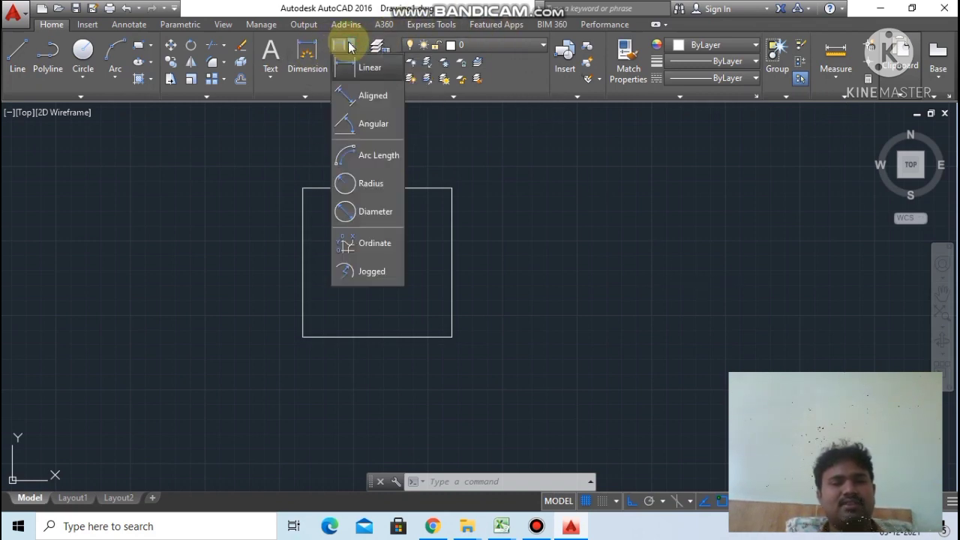
{"action": "left_click", "coordinate": [368, 73]}
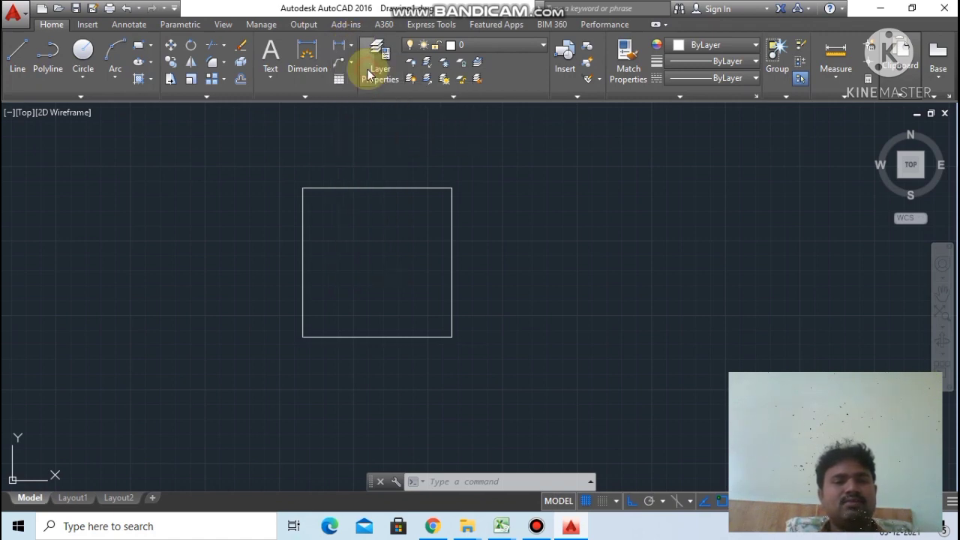
{"action": "left_click", "coordinate": [452, 188]}
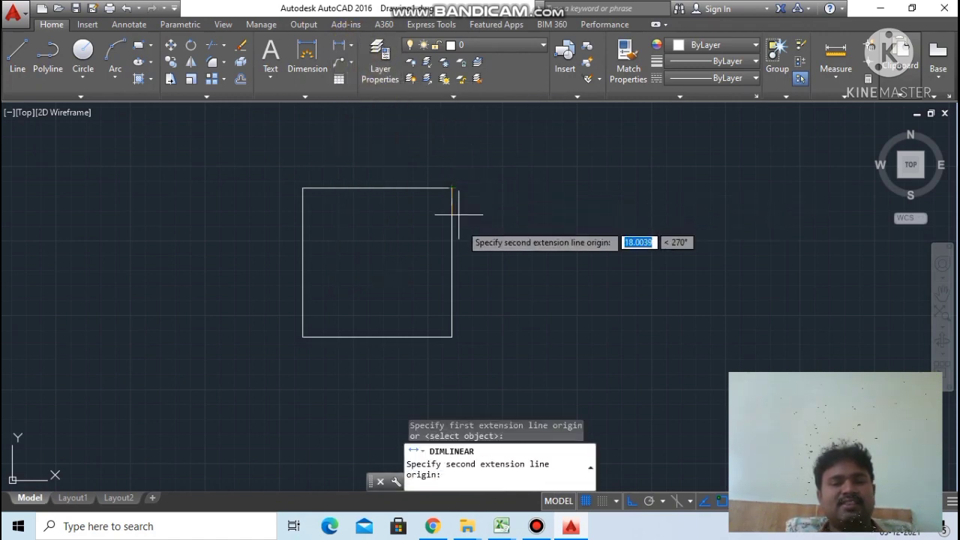
{"action": "left_click", "coordinate": [452, 337]}
{"action": "left_click", "coordinate": [502, 334]}
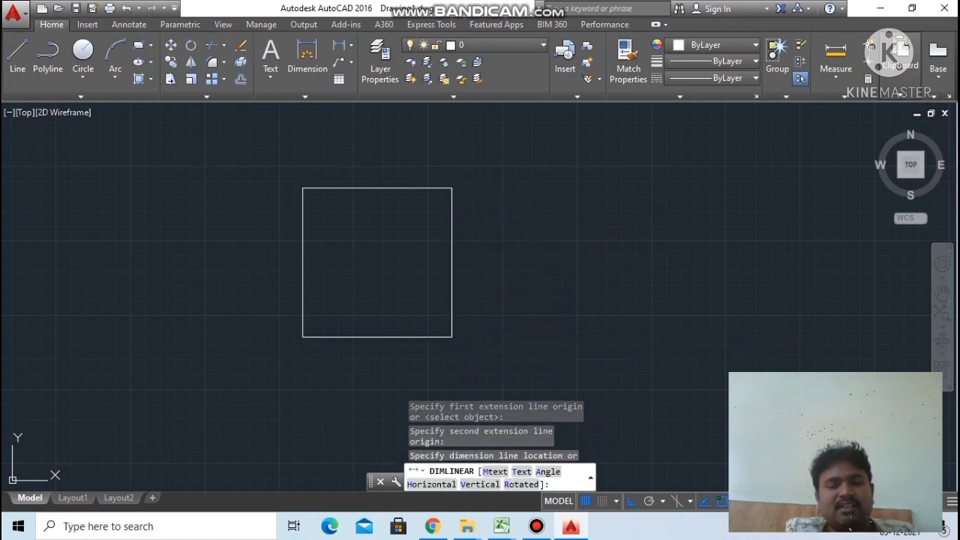
{"action": "left_click", "coordinate": [500, 325]}
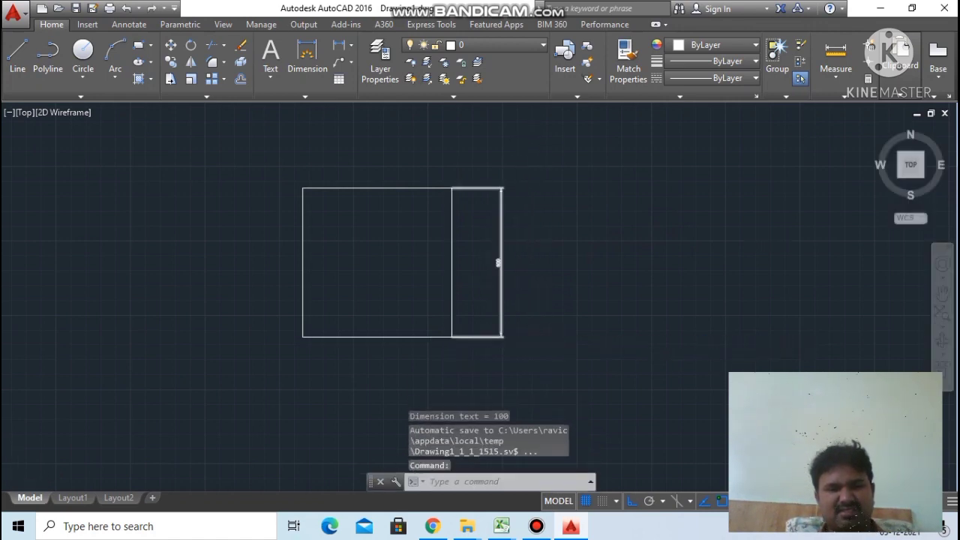
{"action": "scroll", "coordinate": [505, 220], "scroll_direction": "up", "scroll_amount": 4}
{"action": "scroll", "coordinate": [505, 220], "scroll_direction": "up", "scroll_amount": 5}
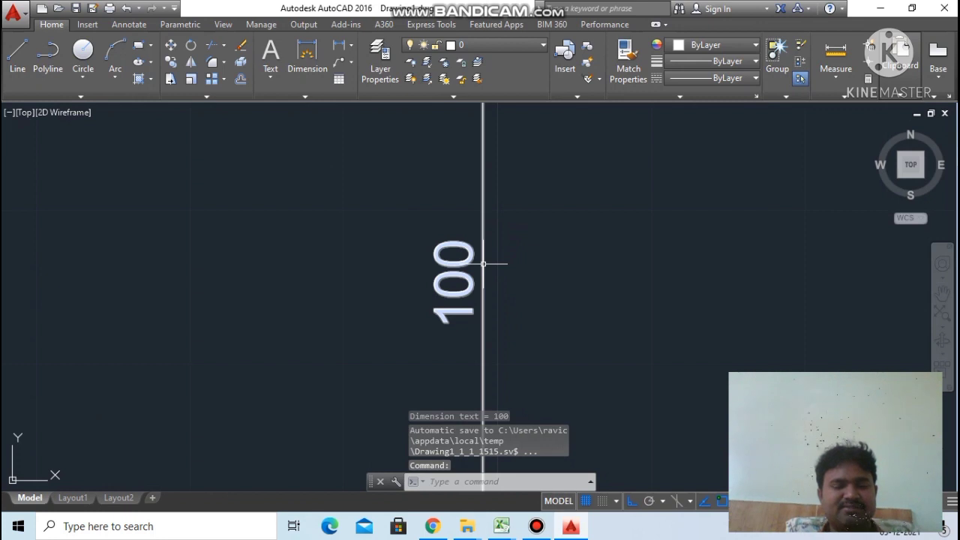
{"action": "scroll", "coordinate": [484, 265], "scroll_direction": "down", "scroll_amount": 6}
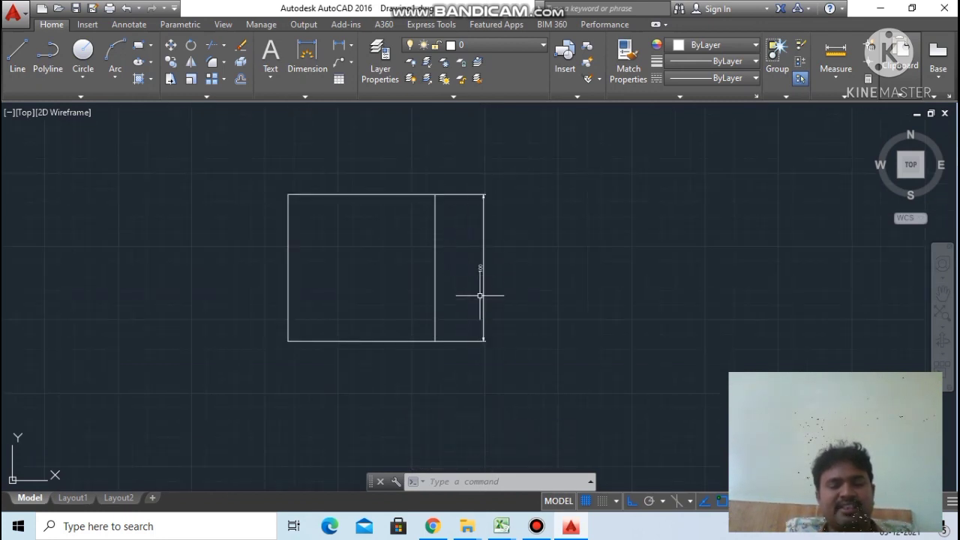
{"action": "scroll", "coordinate": [481, 263], "scroll_direction": "up", "scroll_amount": 6}
{"action": "scroll", "coordinate": [480, 345], "scroll_direction": "down", "scroll_amount": 7}
{"action": "scroll", "coordinate": [456, 375], "scroll_direction": "up", "scroll_amount": 4}
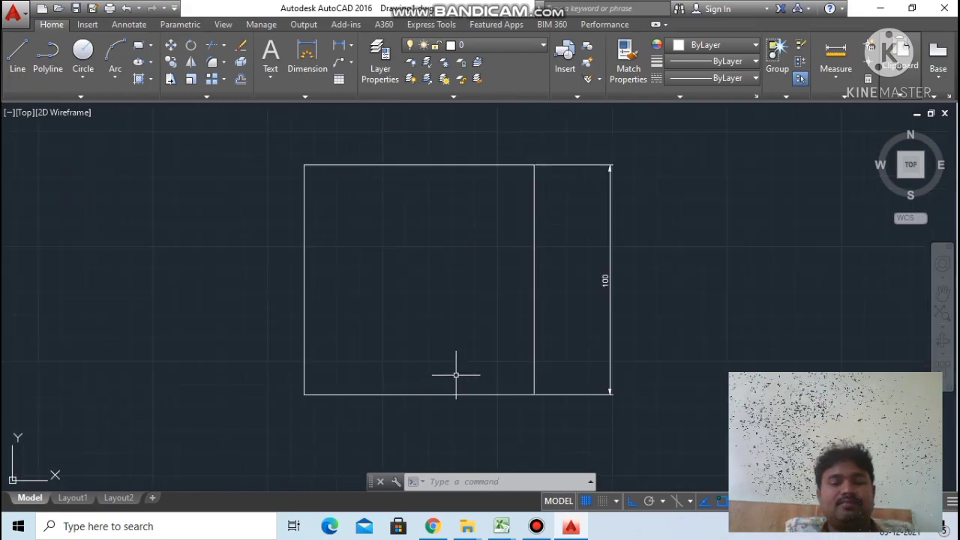
Step: Delete the linear dimension beside the square's right side
{"action": "left_click", "coordinate": [610, 267]}
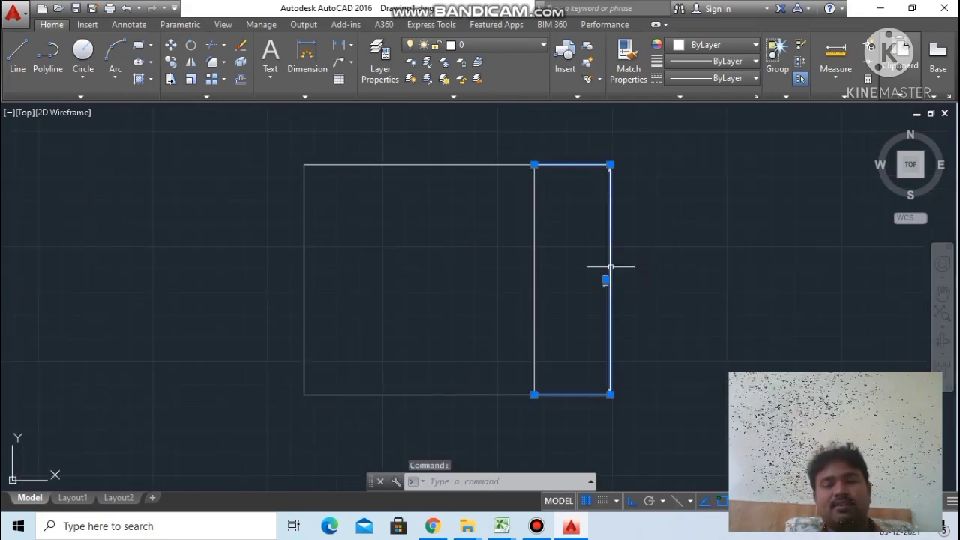
{"action": "key", "text": "Delete"}
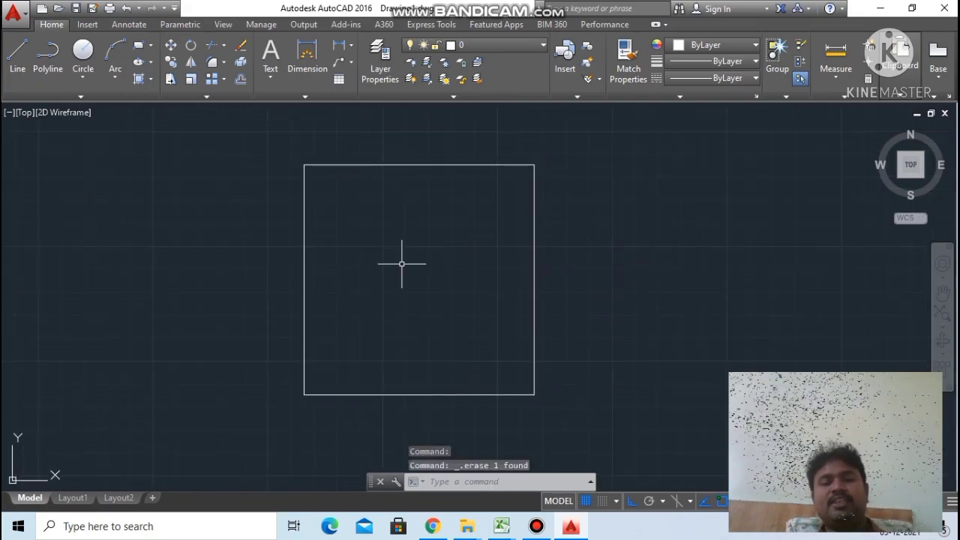
{"action": "scroll", "coordinate": [399, 266], "scroll_direction": "down", "scroll_amount": 4}
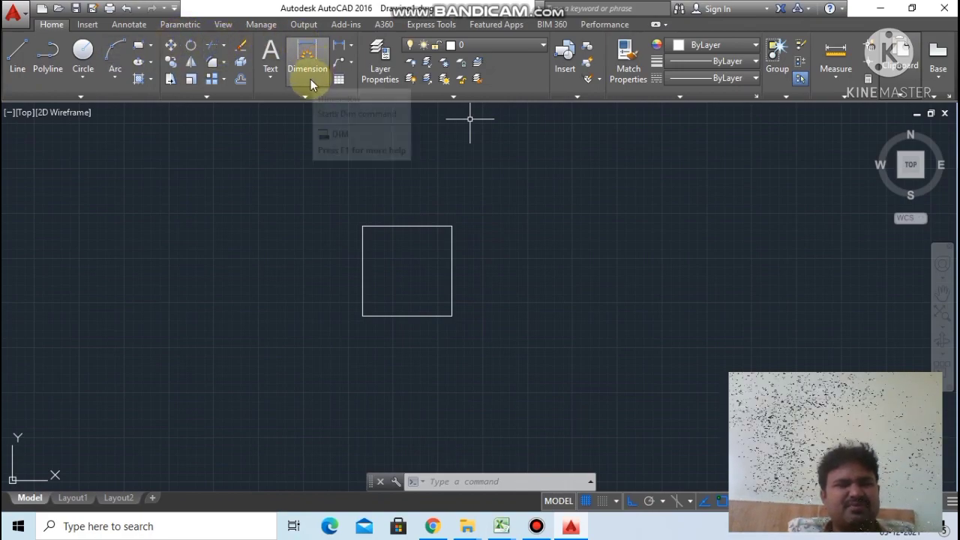
Step: Place a vertical linear dimension between the square's two right corners, outside its right side, and read the dimension text
{"action": "left_click", "coordinate": [350, 49]}
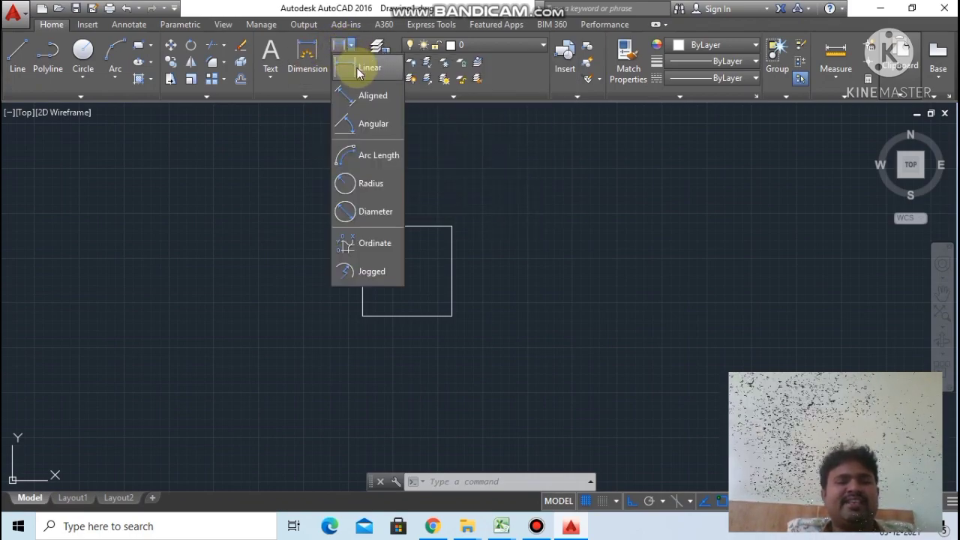
{"action": "left_click", "coordinate": [364, 68]}
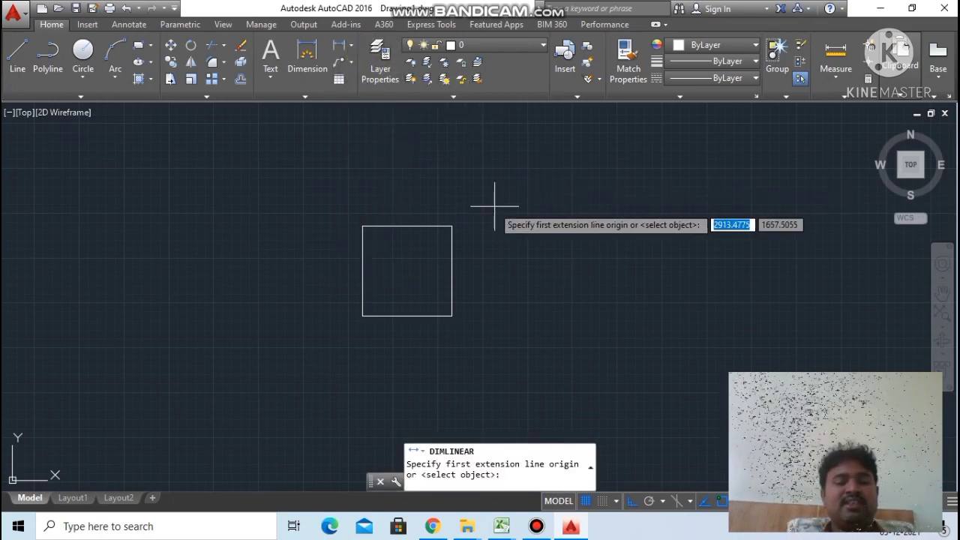
{"action": "scroll", "coordinate": [458, 243], "scroll_direction": "up", "scroll_amount": 2}
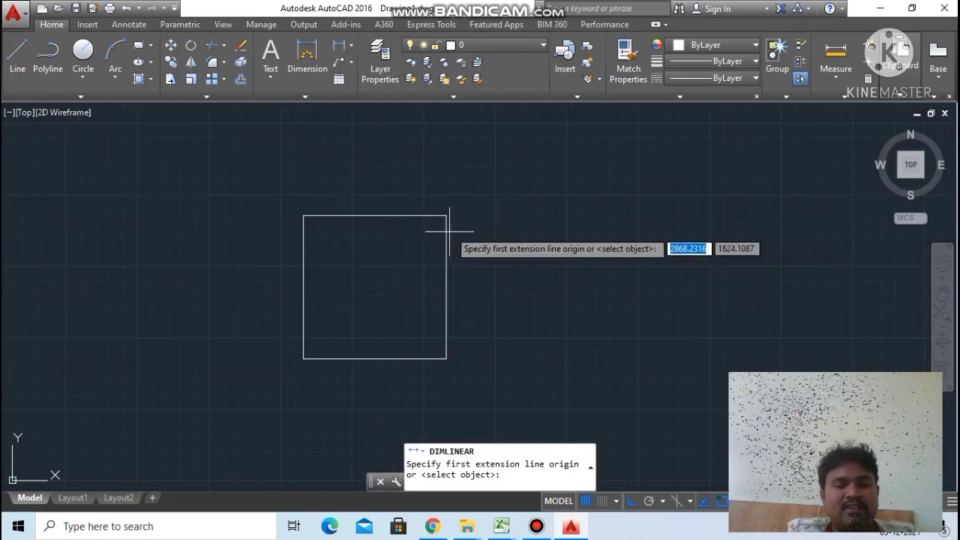
{"action": "left_click", "coordinate": [447, 215]}
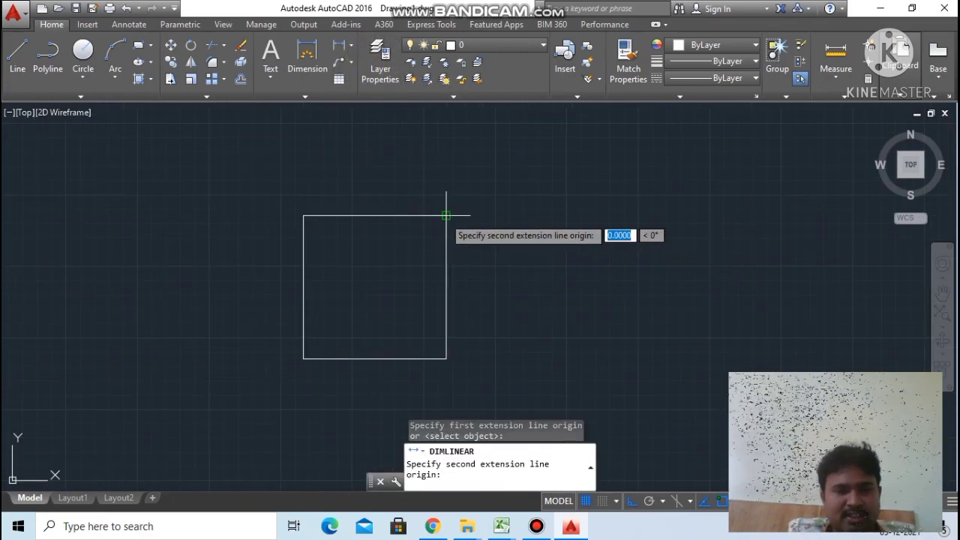
{"action": "left_click", "coordinate": [446, 359]}
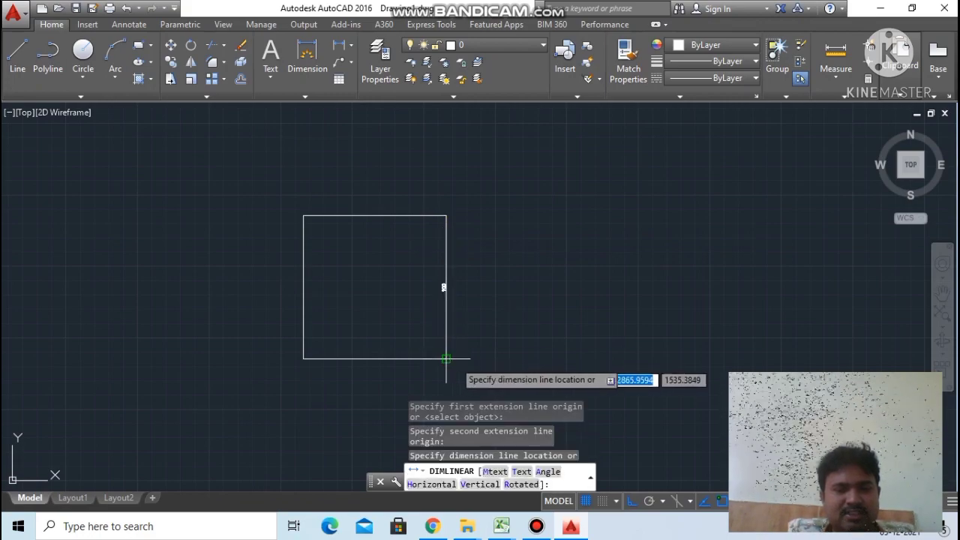
{"action": "left_click", "coordinate": [500, 356]}
{"action": "scroll", "coordinate": [495, 298], "scroll_direction": "up", "scroll_amount": 10}
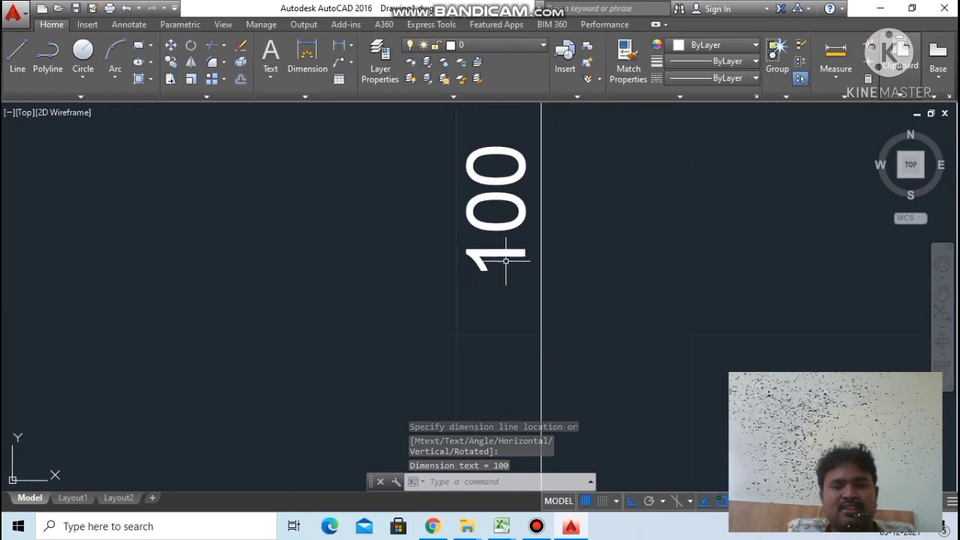
{"action": "scroll", "coordinate": [505, 261], "scroll_direction": "down", "scroll_amount": 10}
{"action": "scroll", "coordinate": [506, 258], "scroll_direction": "down", "scroll_amount": 3}
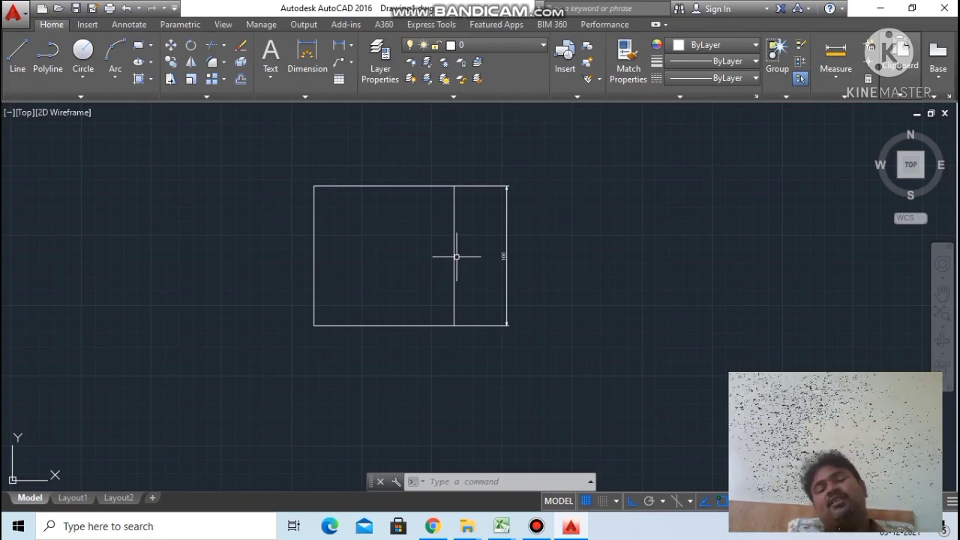
{"action": "scroll", "coordinate": [456, 256], "scroll_direction": "down", "scroll_amount": 2}
{"action": "scroll", "coordinate": [472, 243], "scroll_direction": "up", "scroll_amount": 4}
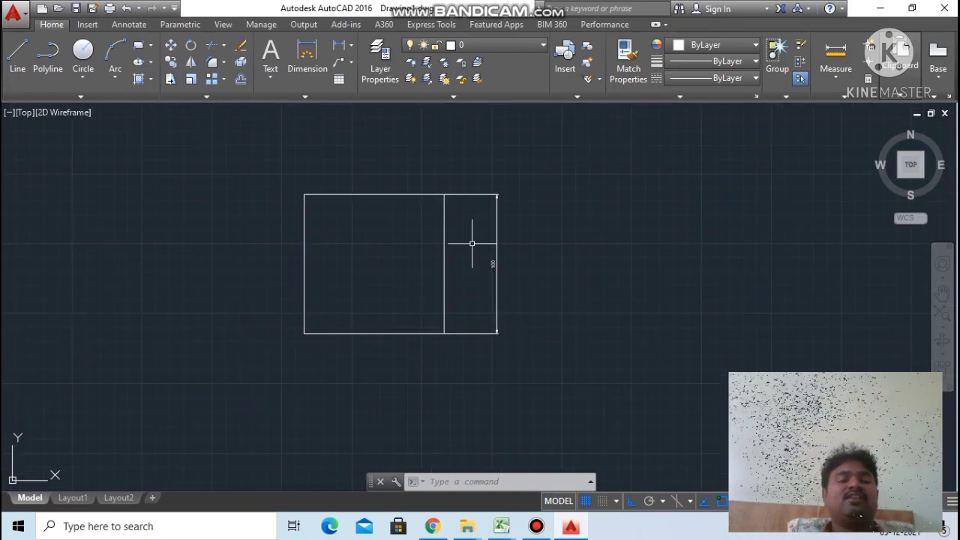
{"action": "scroll", "coordinate": [472, 244], "scroll_direction": "down", "scroll_amount": 4}
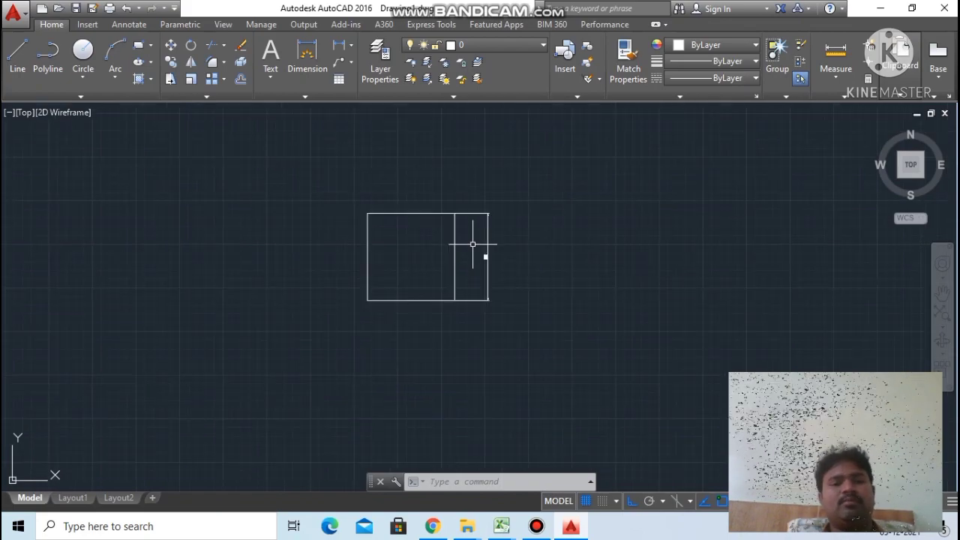
{"action": "scroll", "coordinate": [485, 271], "scroll_direction": "up", "scroll_amount": 6}
{"action": "scroll", "coordinate": [486, 267], "scroll_direction": "down", "scroll_amount": 5}
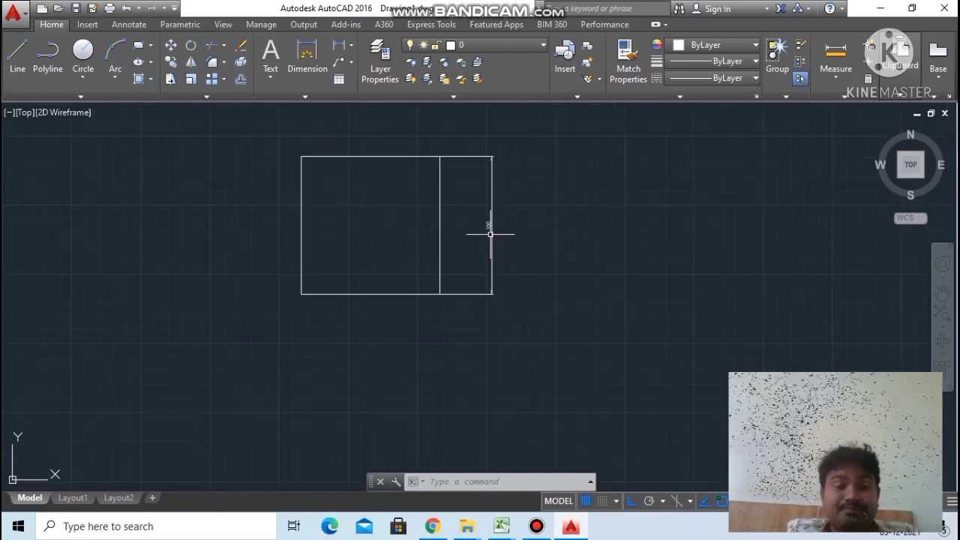
{"action": "scroll", "coordinate": [546, 183], "scroll_direction": "down", "scroll_amount": 6}
{"action": "scroll", "coordinate": [549, 185], "scroll_direction": "up", "scroll_amount": 4}
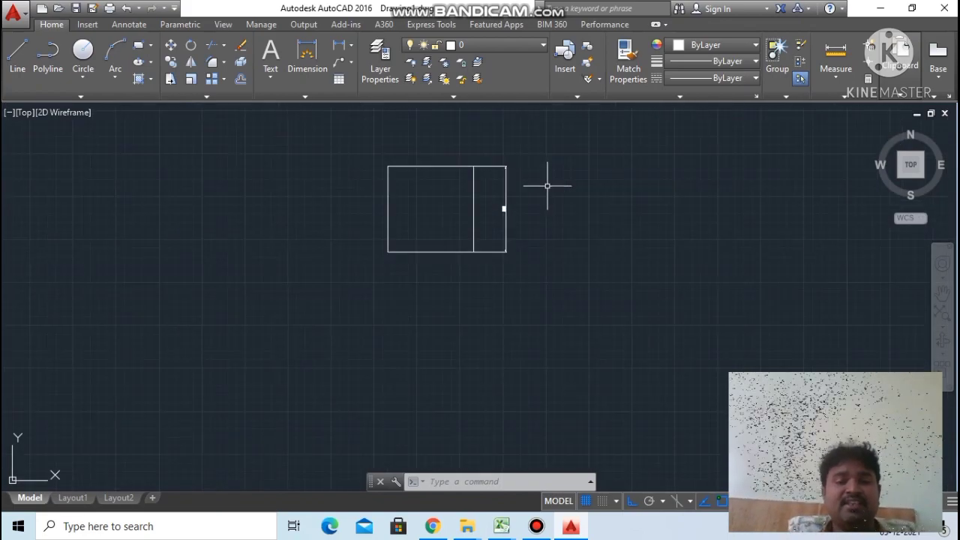
{"action": "scroll", "coordinate": [529, 174], "scroll_direction": "up", "scroll_amount": 4}
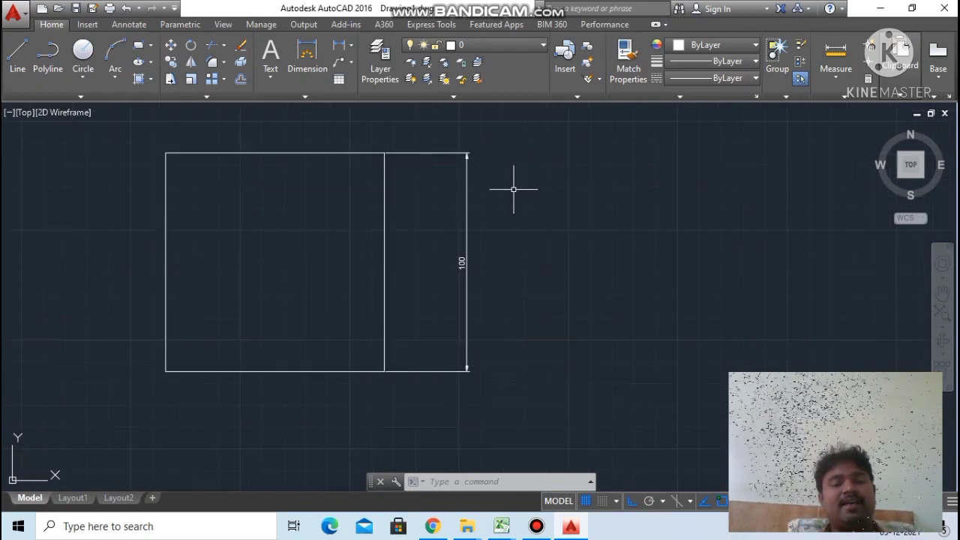
{"action": "scroll", "coordinate": [515, 190], "scroll_direction": "down", "scroll_amount": 4}
{"action": "scroll", "coordinate": [515, 193], "scroll_direction": "up", "scroll_amount": 4}
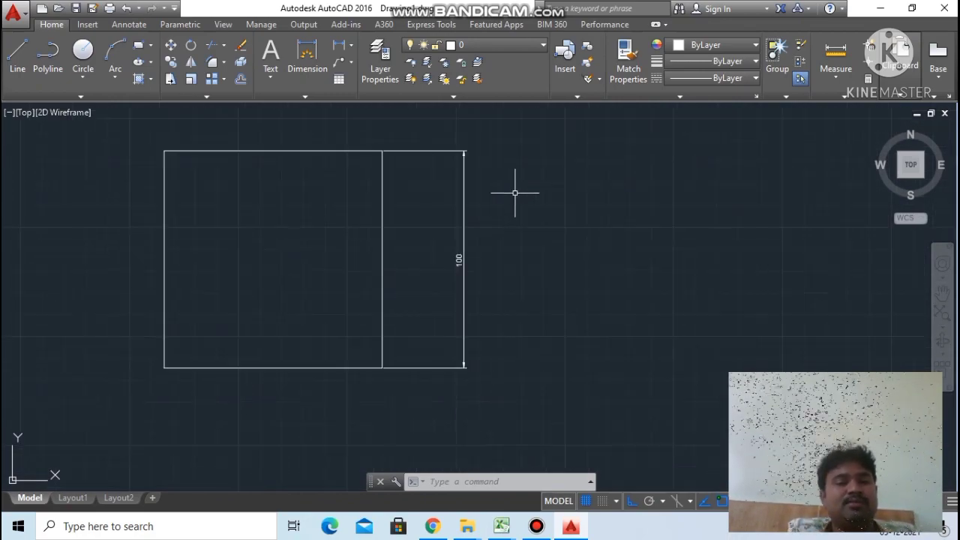
{"action": "scroll", "coordinate": [515, 193], "scroll_direction": "down", "scroll_amount": 2}
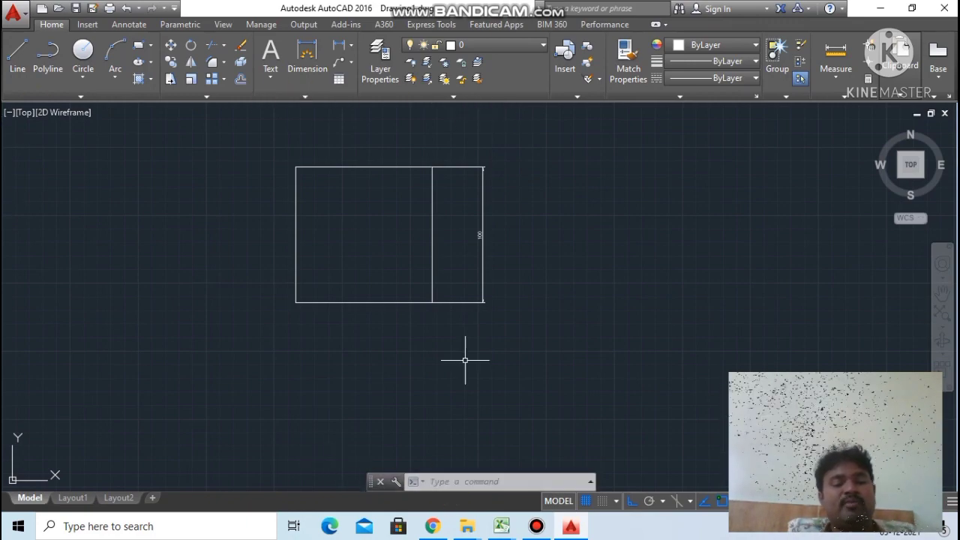
Step: Start a new line in the empty area right of the dimensioned square and draw a 50-unit horizontal segment to the right
{"action": "type", "text": "L"}
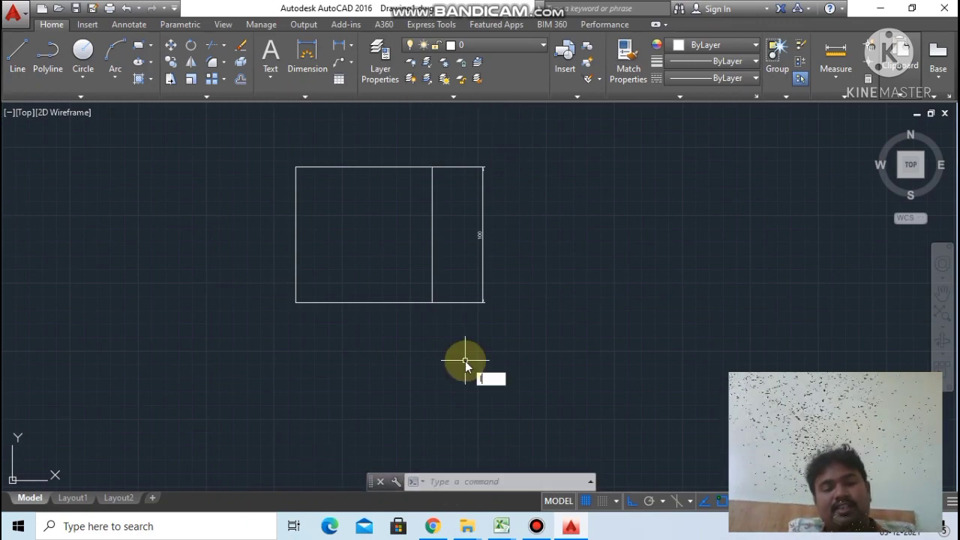
{"action": "left_click", "coordinate": [509, 394]}
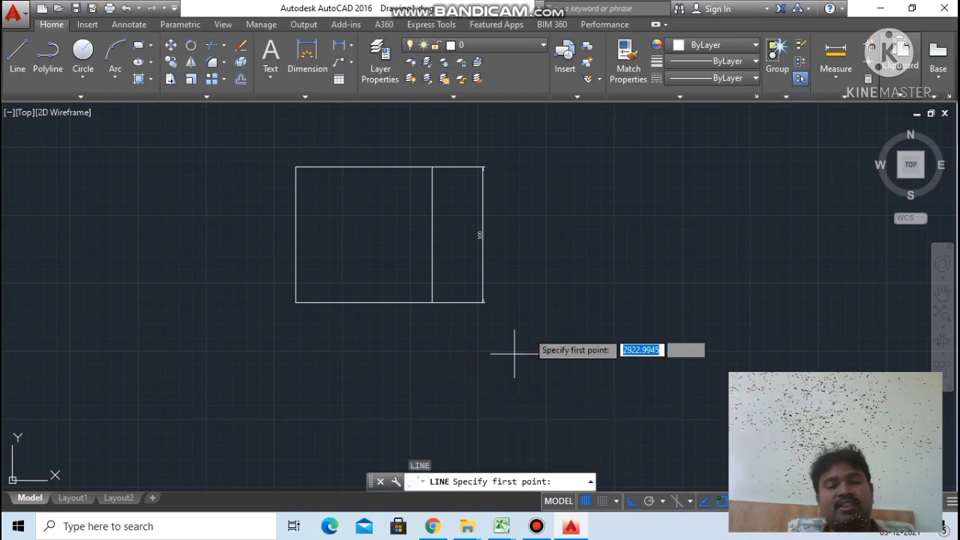
{"action": "scroll", "coordinate": [587, 189], "scroll_direction": "down", "scroll_amount": 4}
{"action": "scroll", "coordinate": [634, 145], "scroll_direction": "up", "scroll_amount": 4}
{"action": "scroll", "coordinate": [637, 150], "scroll_direction": "up", "scroll_amount": 2}
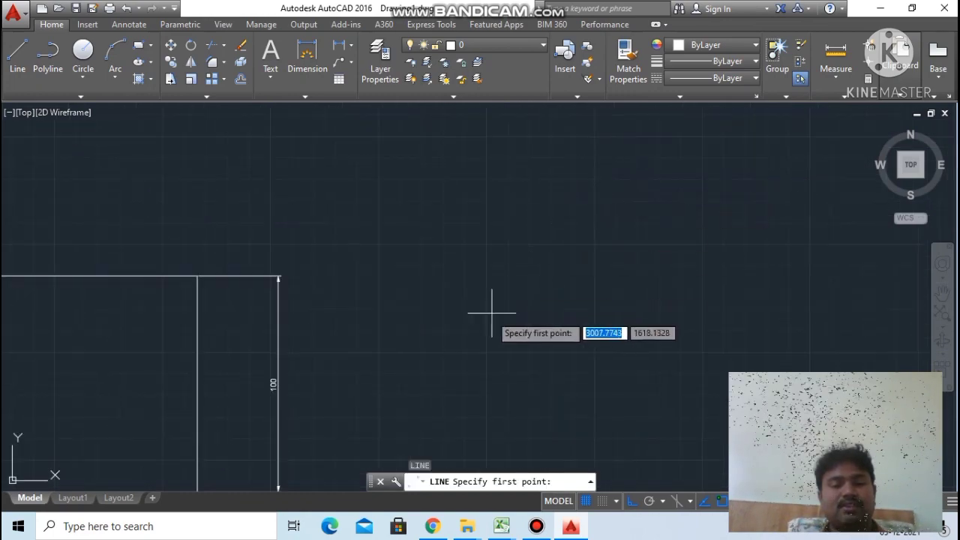
{"action": "scroll", "coordinate": [493, 313], "scroll_direction": "down", "scroll_amount": 4}
{"action": "scroll", "coordinate": [448, 405], "scroll_direction": "down", "scroll_amount": 2}
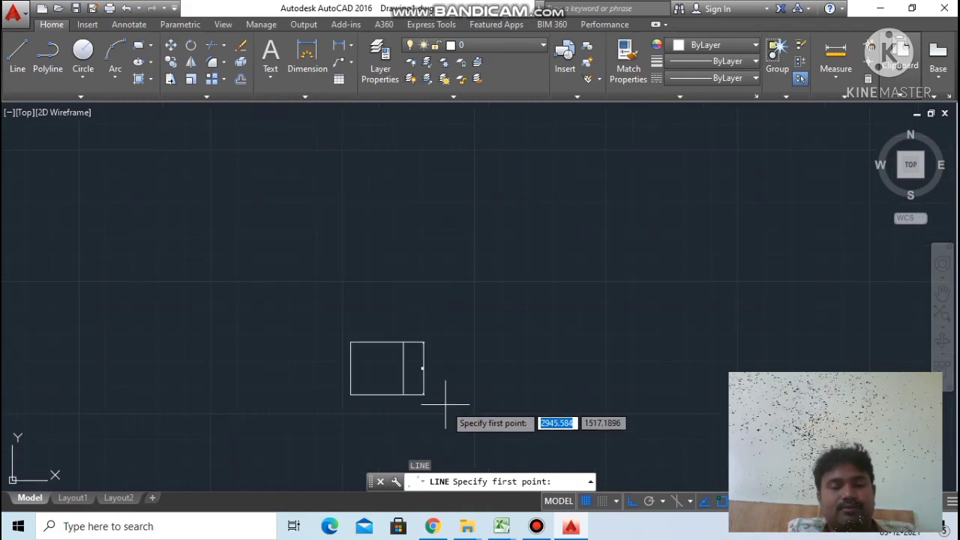
{"action": "scroll", "coordinate": [444, 403], "scroll_direction": "up", "scroll_amount": 6}
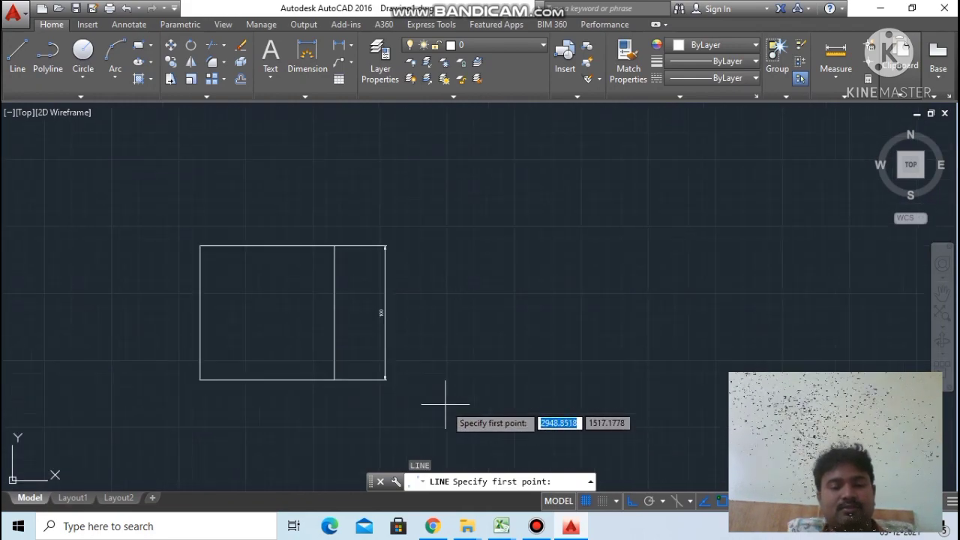
{"action": "left_click", "coordinate": [458, 302]}
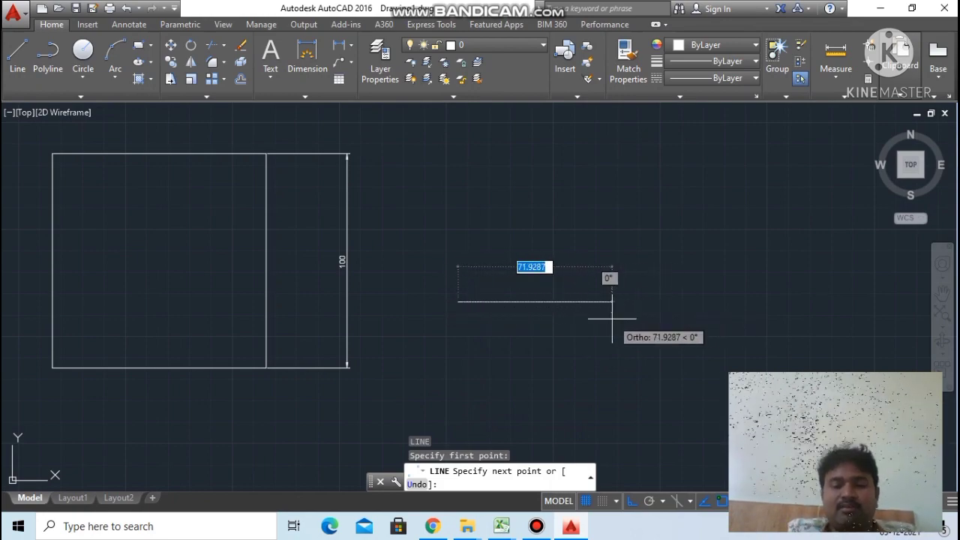
{"action": "type", "text": "50"}
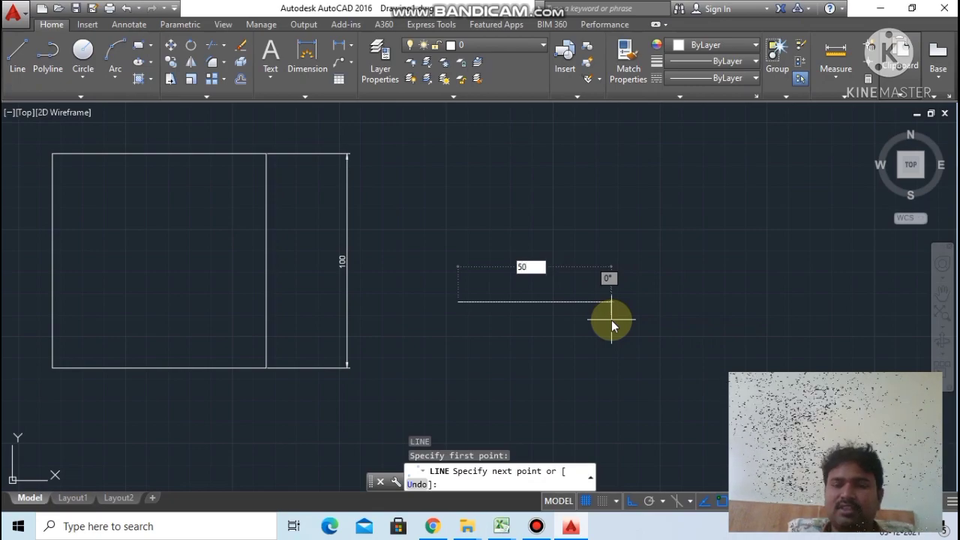
{"action": "key", "text": "Return"}
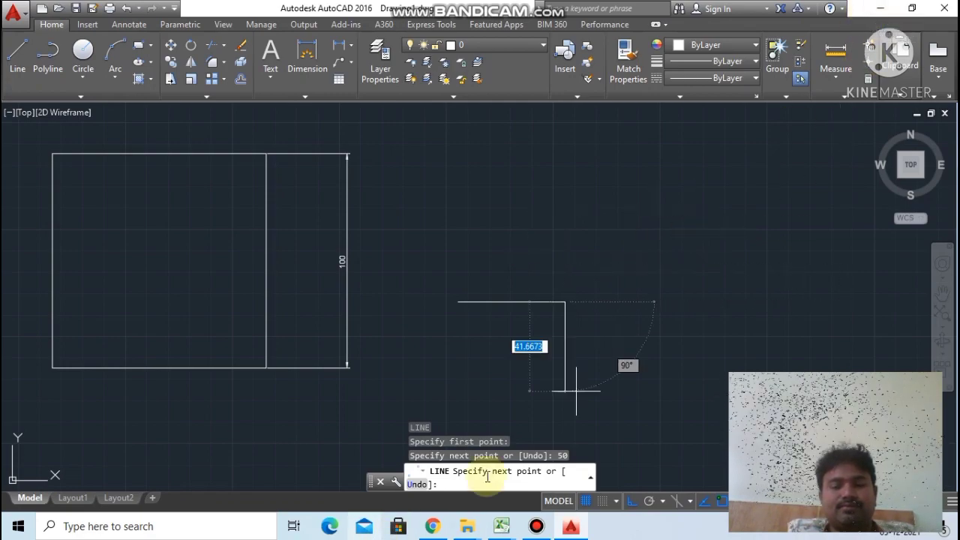
{"action": "left_click", "coordinate": [537, 526]}
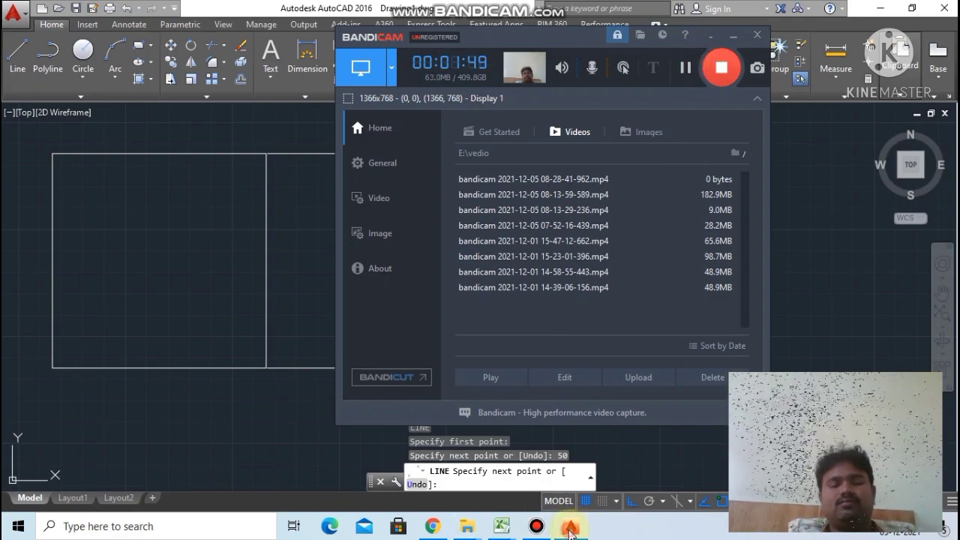
{"action": "left_click", "coordinate": [733, 36]}
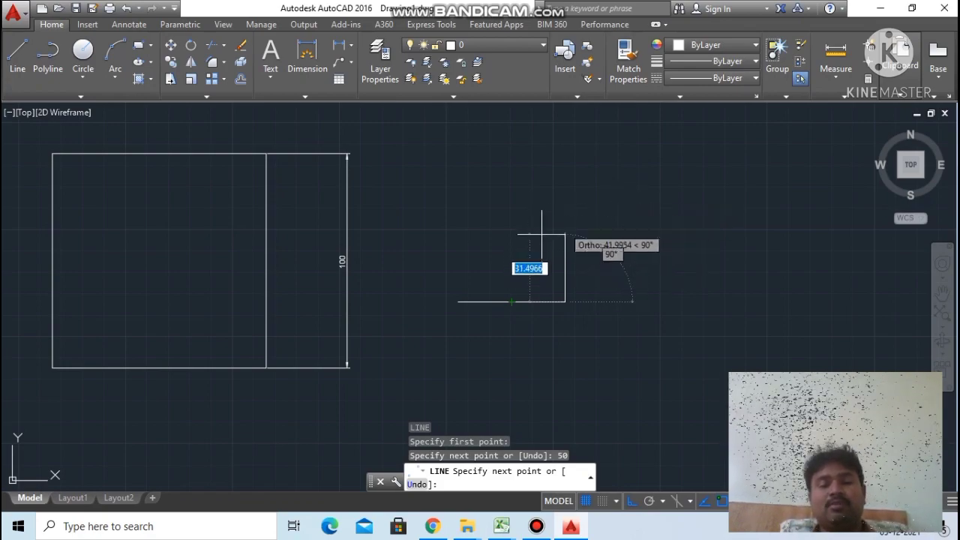
Step: Draw the next line segment 50 units long at a 50° angle, up and to the right from the horizontal line's end
{"action": "scroll", "coordinate": [542, 239], "scroll_direction": "up", "scroll_amount": 3}
{"action": "scroll", "coordinate": [542, 242], "scroll_direction": "down", "scroll_amount": 1}
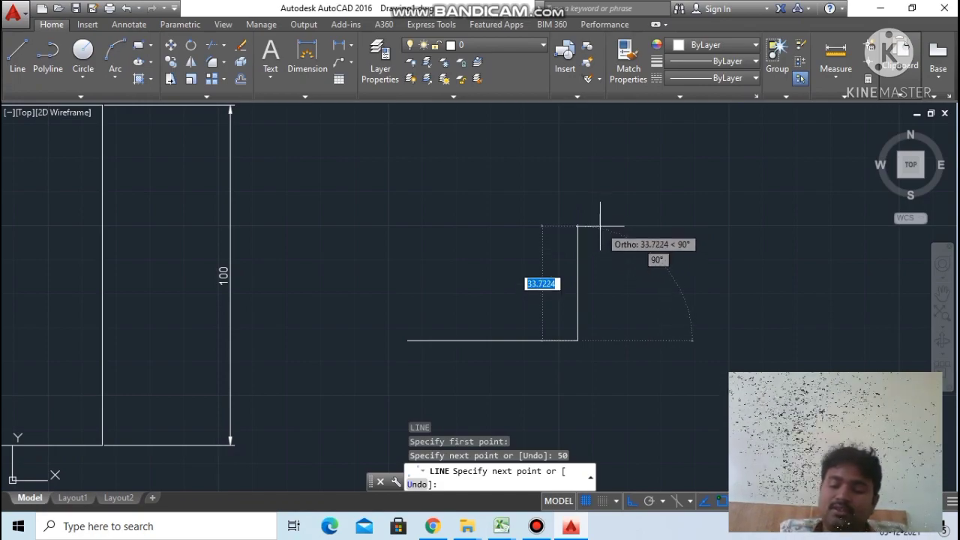
{"action": "type", "text": "50"}
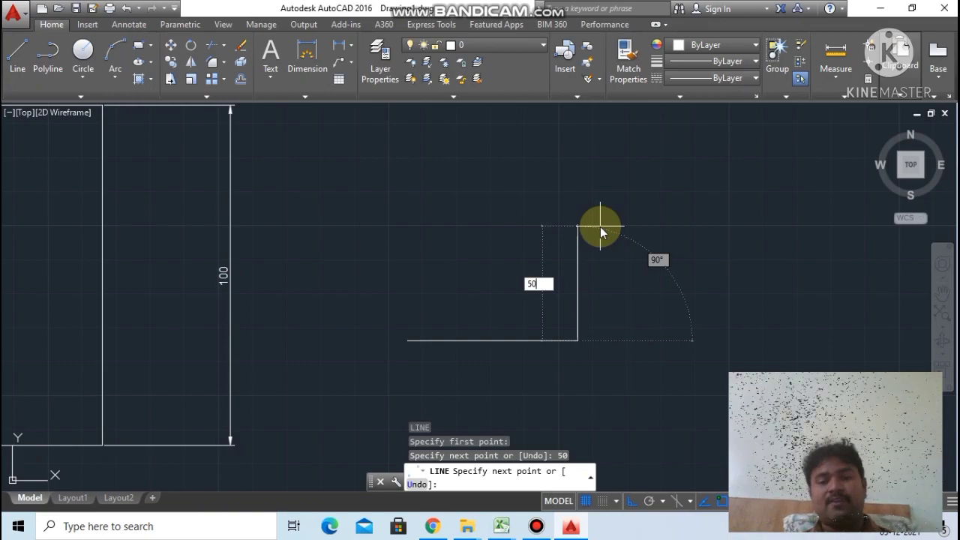
{"action": "key", "text": "Tab"}
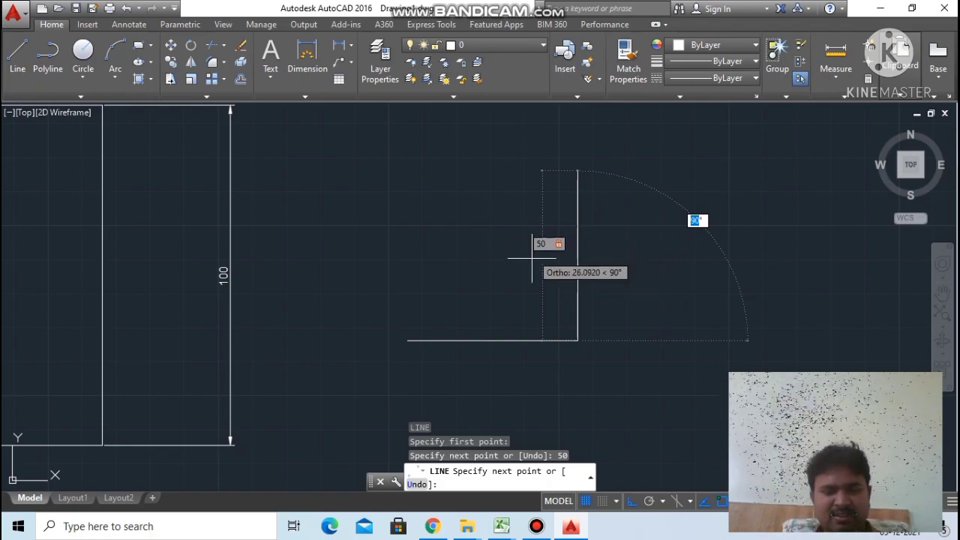
{"action": "left_click", "coordinate": [565, 264]}
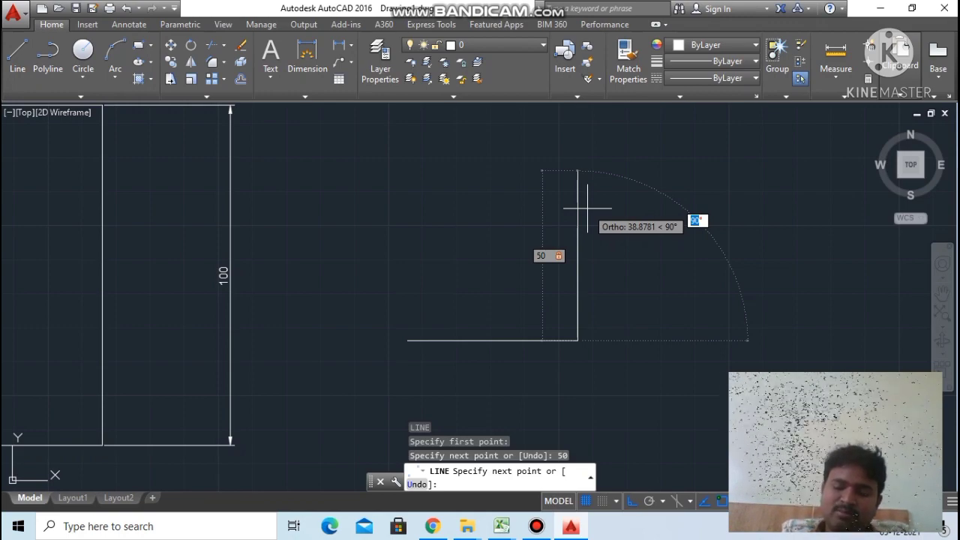
{"action": "type", "text": "50"}
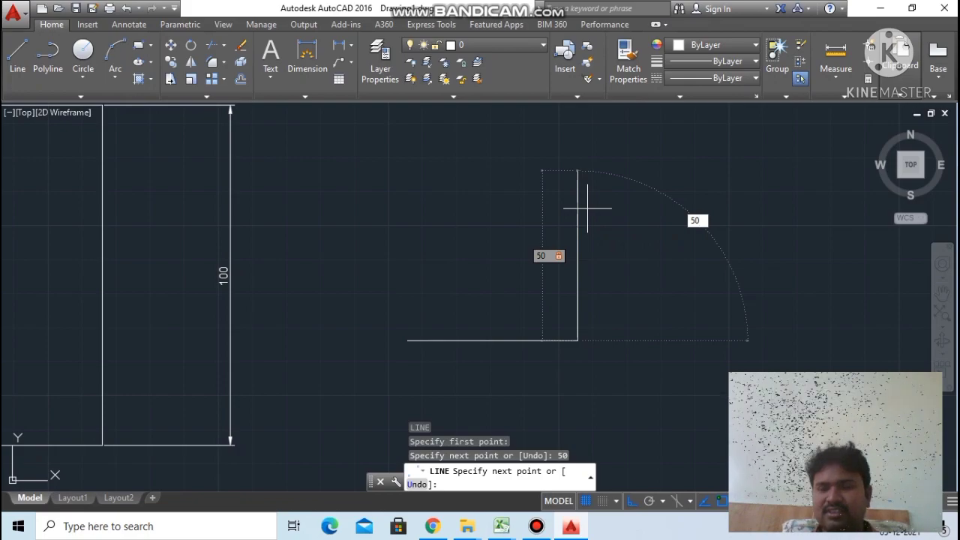
{"action": "key", "text": "Return"}
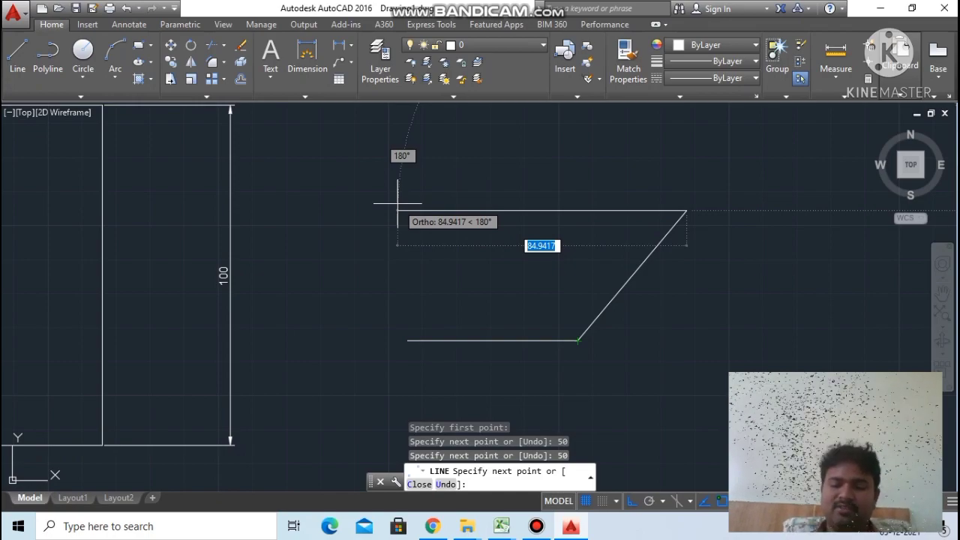
Step: Add a 100-unit segment to the left, close the shape at the horizontal line's start point, and leave the Line command
{"action": "type", "text": "100"}
{"action": "key", "text": "Return"}
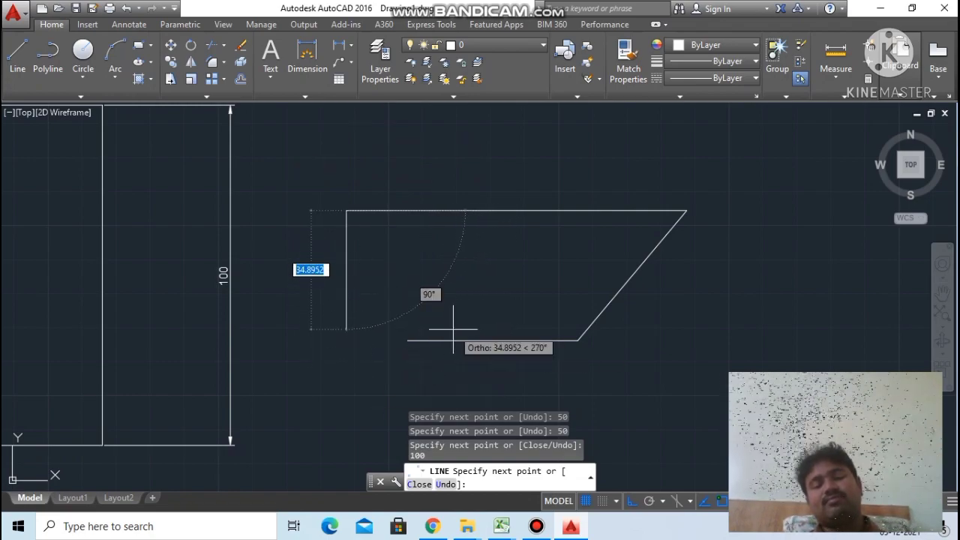
{"action": "left_click", "coordinate": [407, 342]}
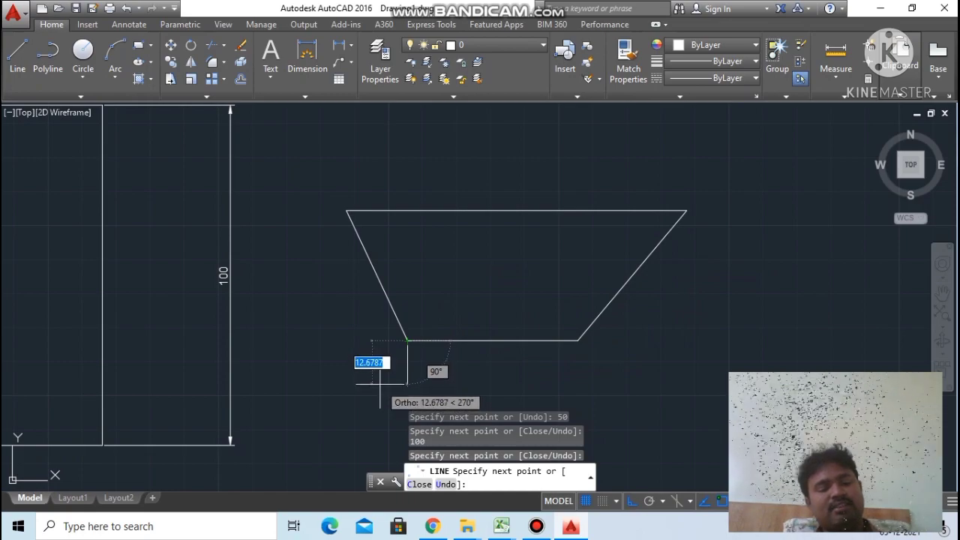
{"action": "key", "text": "Escape"}
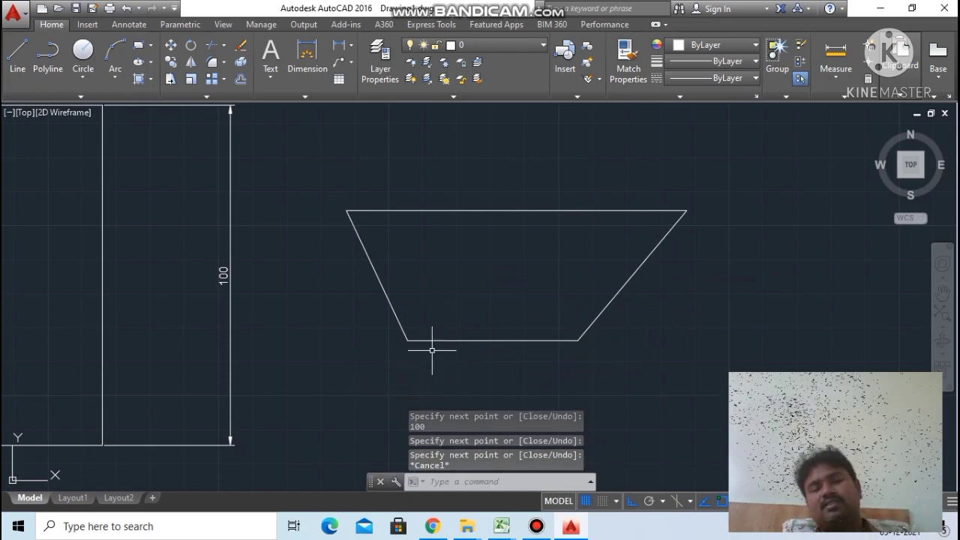
Step: Delete the vertical dimension on the square's right side
{"action": "scroll", "coordinate": [471, 250], "scroll_direction": "down", "scroll_amount": 5}
{"action": "scroll", "coordinate": [469, 255], "scroll_direction": "up", "scroll_amount": 2}
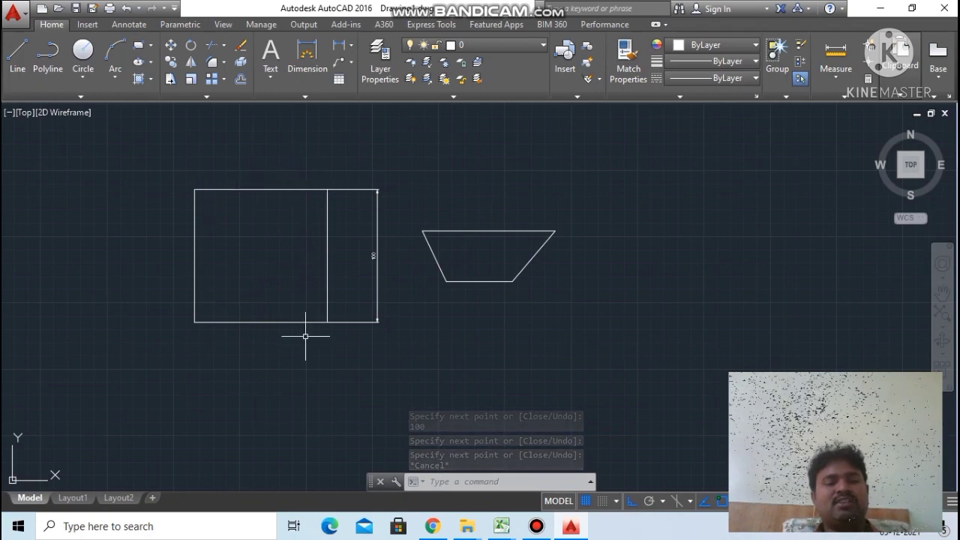
{"action": "left_click", "coordinate": [378, 244]}
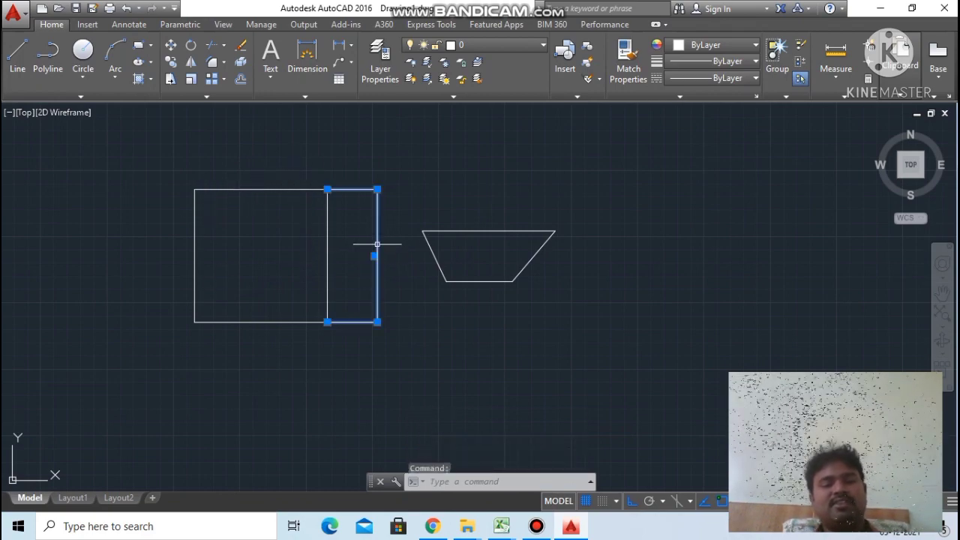
{"action": "key", "text": "Delete"}
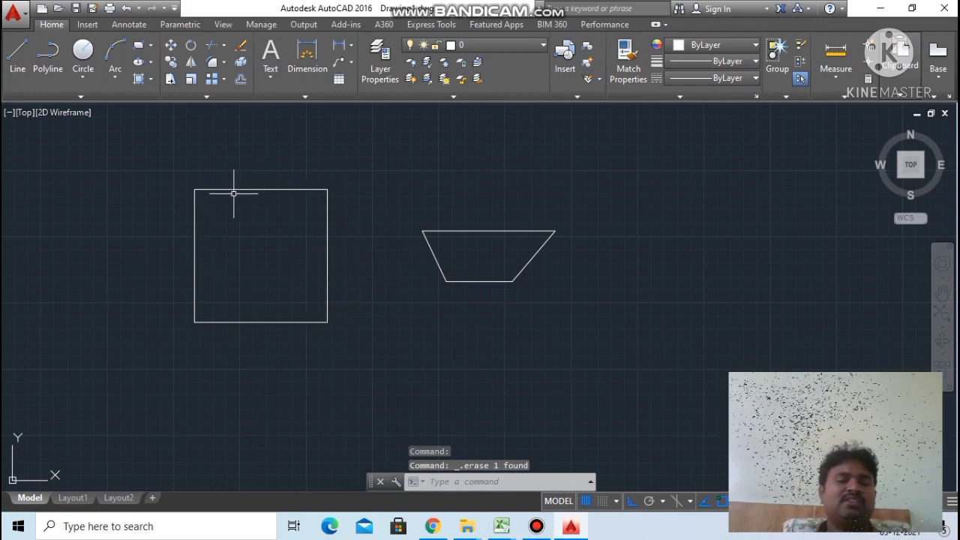
{"action": "scroll", "coordinate": [456, 250], "scroll_direction": "up", "scroll_amount": 4}
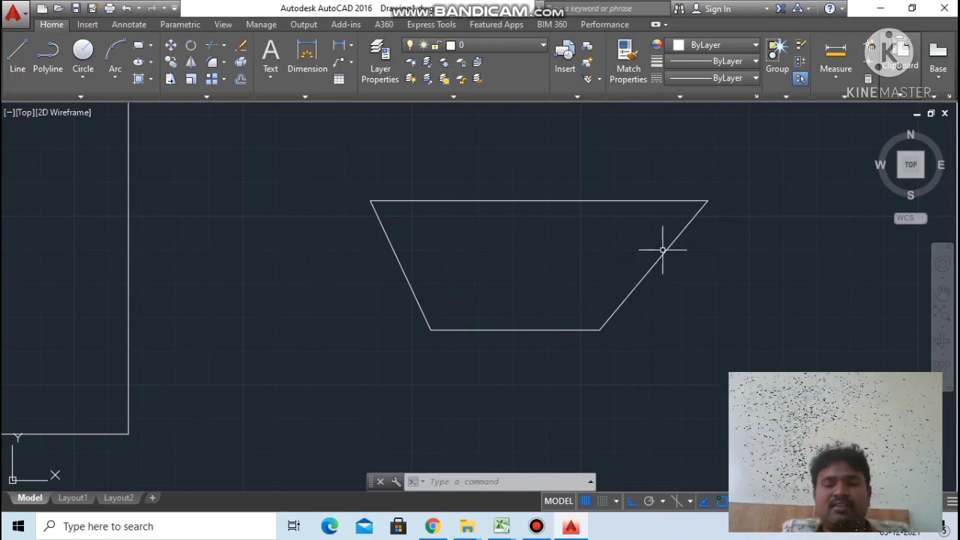
{"action": "scroll", "coordinate": [665, 250], "scroll_direction": "down", "scroll_amount": 4}
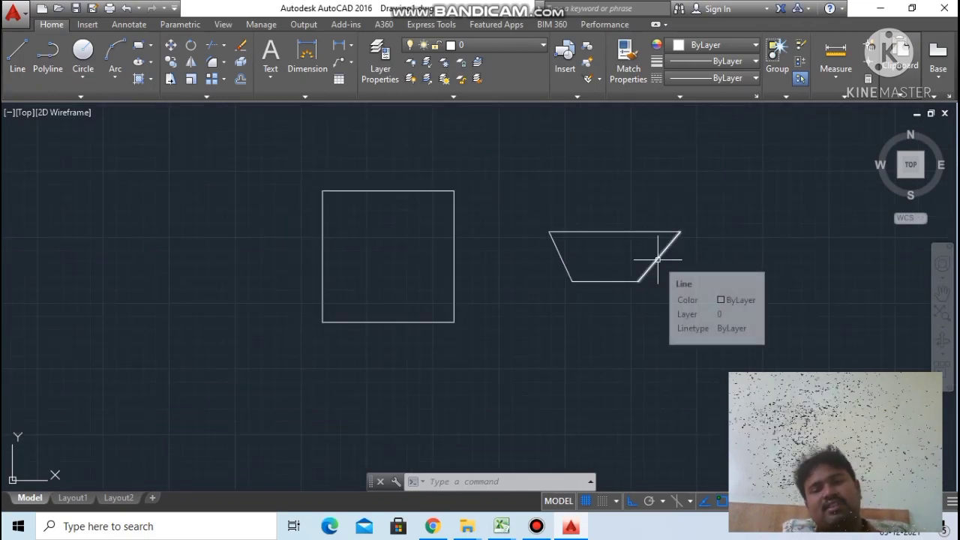
{"action": "scroll", "coordinate": [659, 255], "scroll_direction": "down", "scroll_amount": 2}
{"action": "scroll", "coordinate": [658, 260], "scroll_direction": "up", "scroll_amount": 4}
{"action": "scroll", "coordinate": [658, 259], "scroll_direction": "down", "scroll_amount": 4}
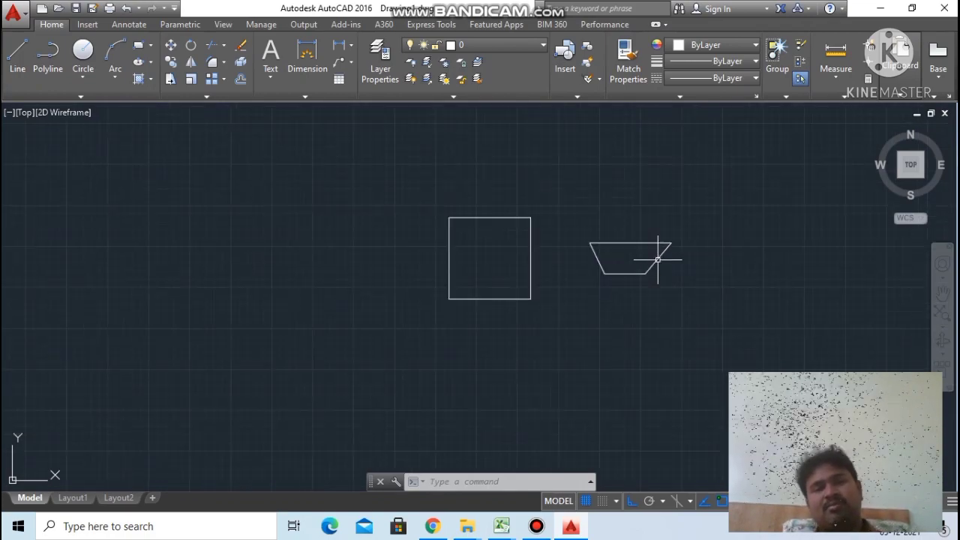
{"action": "scroll", "coordinate": [632, 240], "scroll_direction": "up", "scroll_amount": 2}
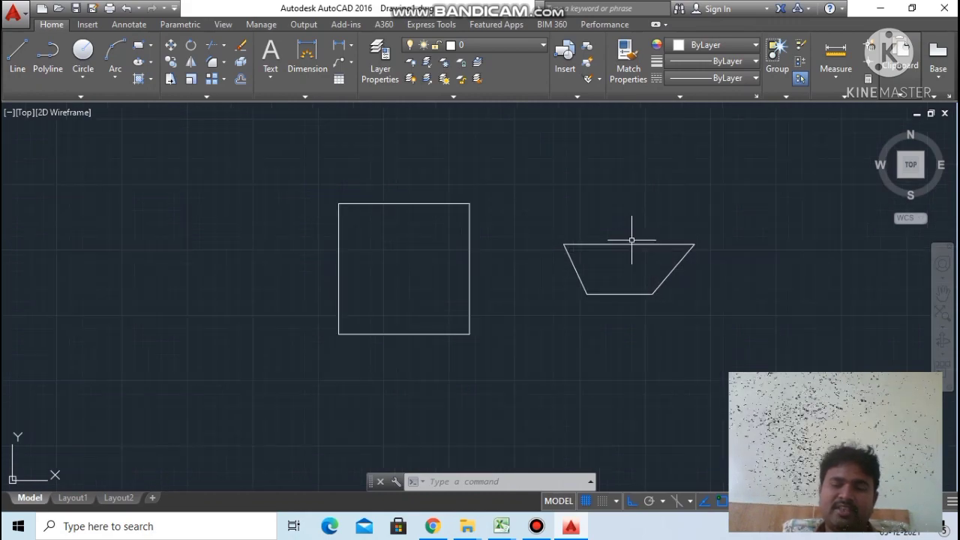
{"action": "scroll", "coordinate": [631, 257], "scroll_direction": "down", "scroll_amount": 2}
{"action": "scroll", "coordinate": [674, 282], "scroll_direction": "up", "scroll_amount": 2}
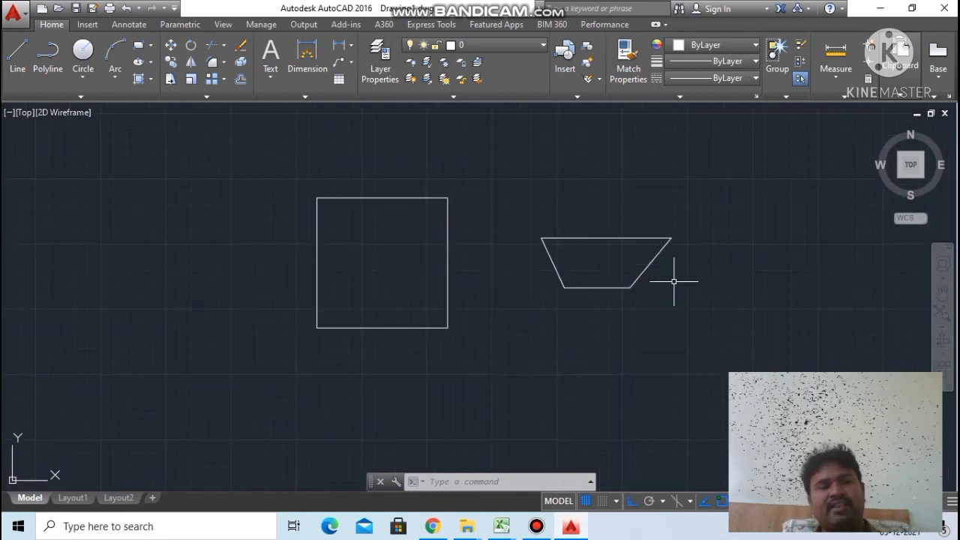
{"action": "scroll", "coordinate": [694, 259], "scroll_direction": "up", "scroll_amount": 2}
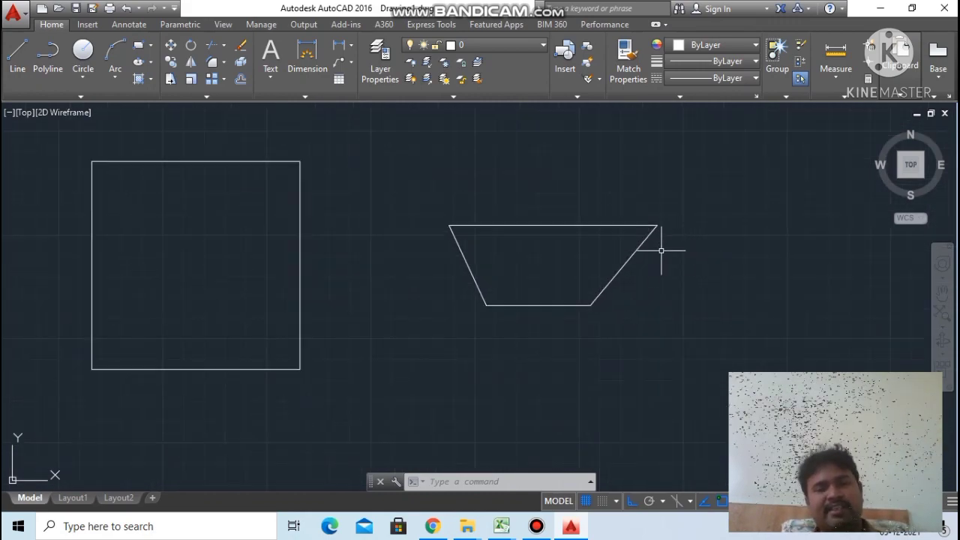
{"action": "scroll", "coordinate": [663, 252], "scroll_direction": "down", "scroll_amount": 6}
{"action": "scroll", "coordinate": [692, 237], "scroll_direction": "up", "scroll_amount": 2}
{"action": "scroll", "coordinate": [679, 251], "scroll_direction": "up", "scroll_amount": 2}
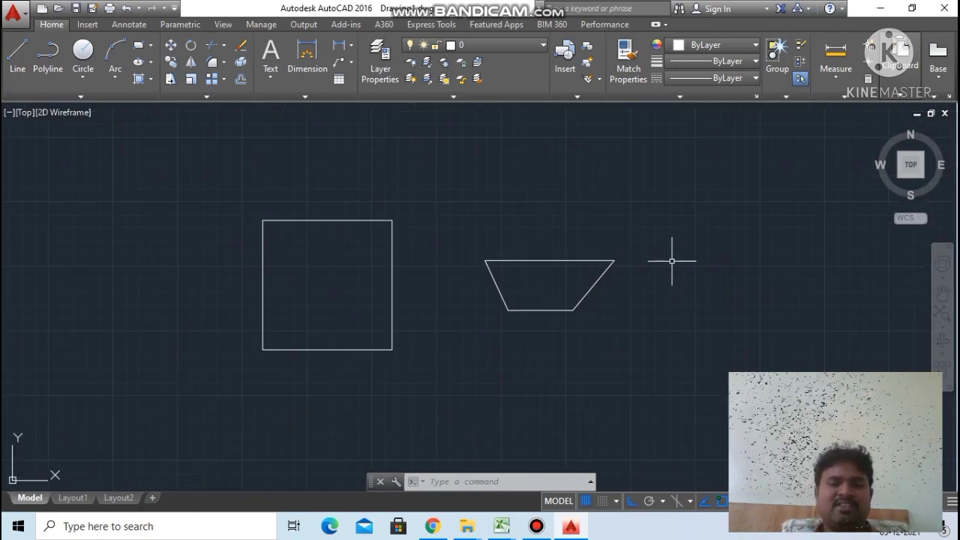
{"action": "scroll", "coordinate": [604, 302], "scroll_direction": "down", "scroll_amount": 2}
{"action": "scroll", "coordinate": [606, 306], "scroll_direction": "up", "scroll_amount": 3}
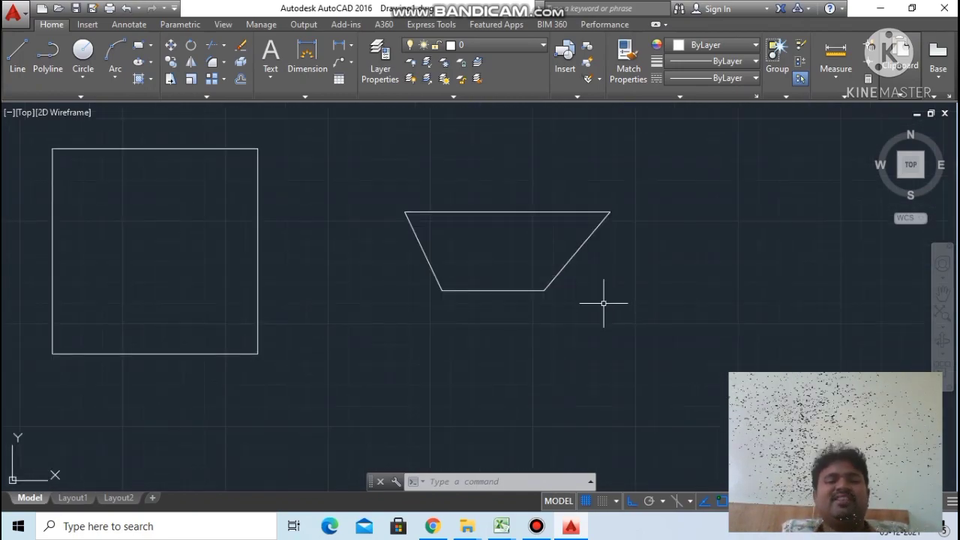
{"action": "scroll", "coordinate": [605, 311], "scroll_direction": "down", "scroll_amount": 3}
{"action": "scroll", "coordinate": [596, 317], "scroll_direction": "up", "scroll_amount": 2}
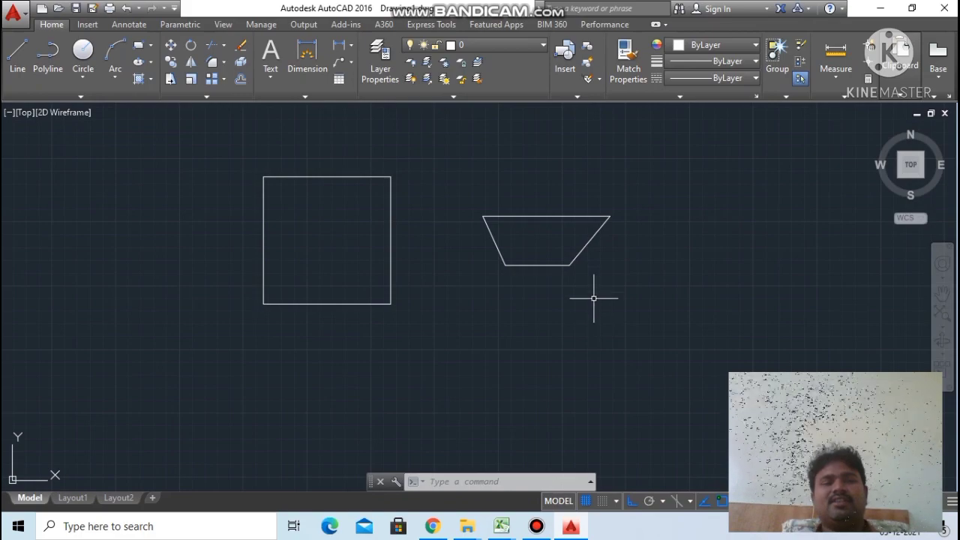
{"action": "scroll", "coordinate": [596, 205], "scroll_direction": "up", "scroll_amount": 1}
{"action": "scroll", "coordinate": [596, 202], "scroll_direction": "down", "scroll_amount": 2}
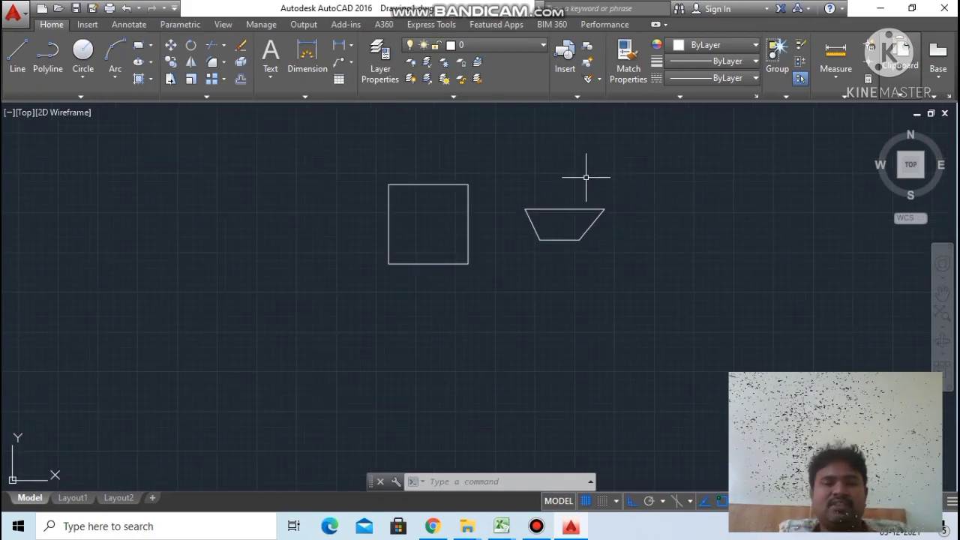
{"action": "scroll", "coordinate": [586, 177], "scroll_direction": "up", "scroll_amount": 1}
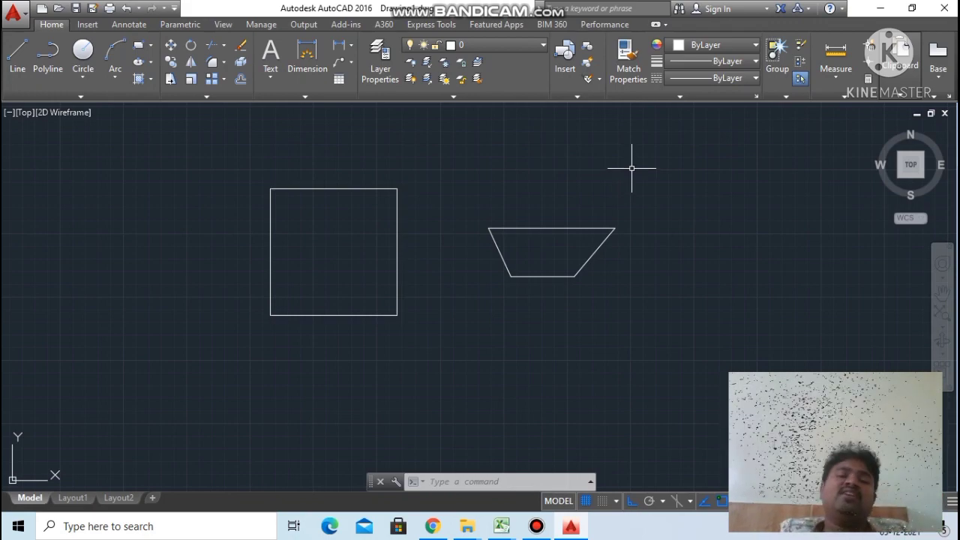
{"action": "scroll", "coordinate": [631, 167], "scroll_direction": "down", "scroll_amount": 4}
{"action": "scroll", "coordinate": [628, 176], "scroll_direction": "up", "scroll_amount": 4}
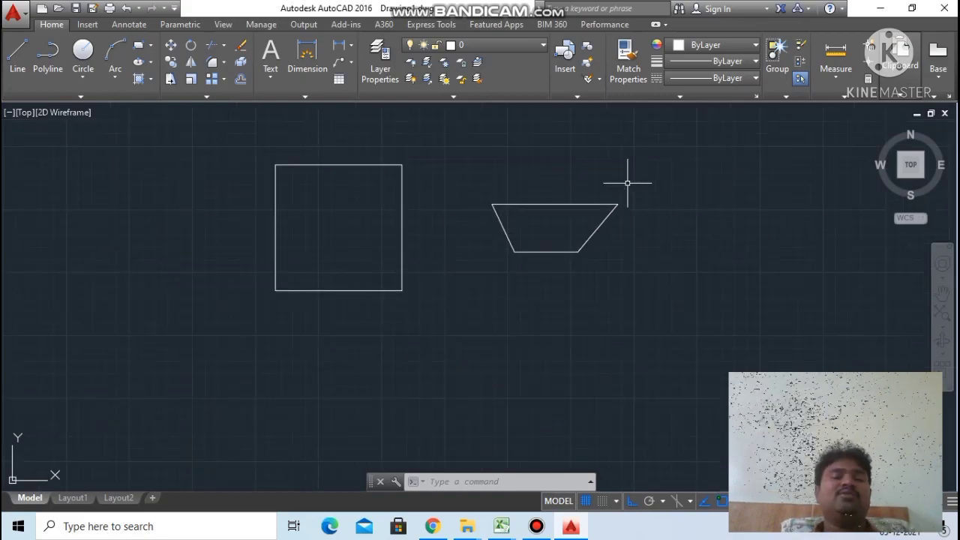
{"action": "scroll", "coordinate": [628, 181], "scroll_direction": "down", "scroll_amount": 4}
{"action": "scroll", "coordinate": [628, 177], "scroll_direction": "up", "scroll_amount": 4}
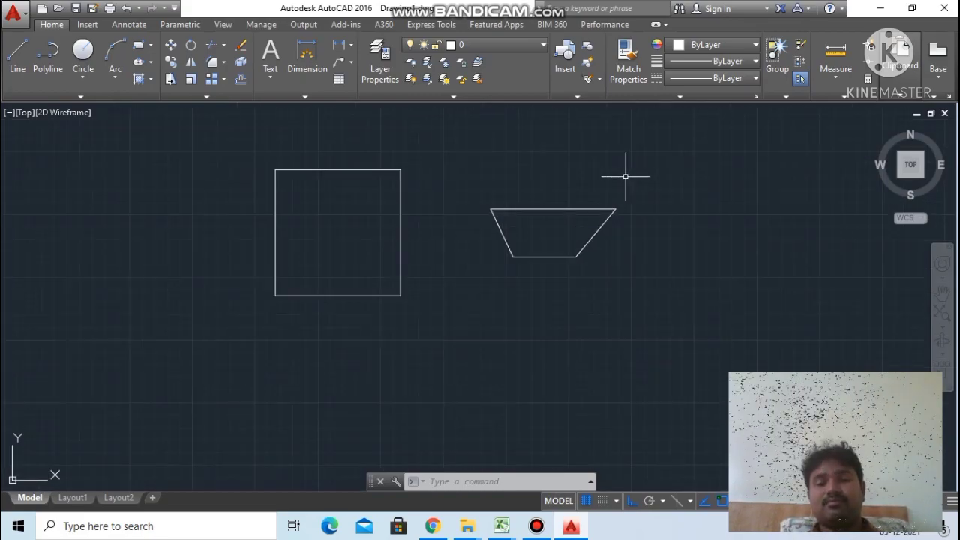
{"action": "scroll", "coordinate": [604, 246], "scroll_direction": "down", "scroll_amount": 3}
{"action": "scroll", "coordinate": [604, 246], "scroll_direction": "up", "scroll_amount": 3}
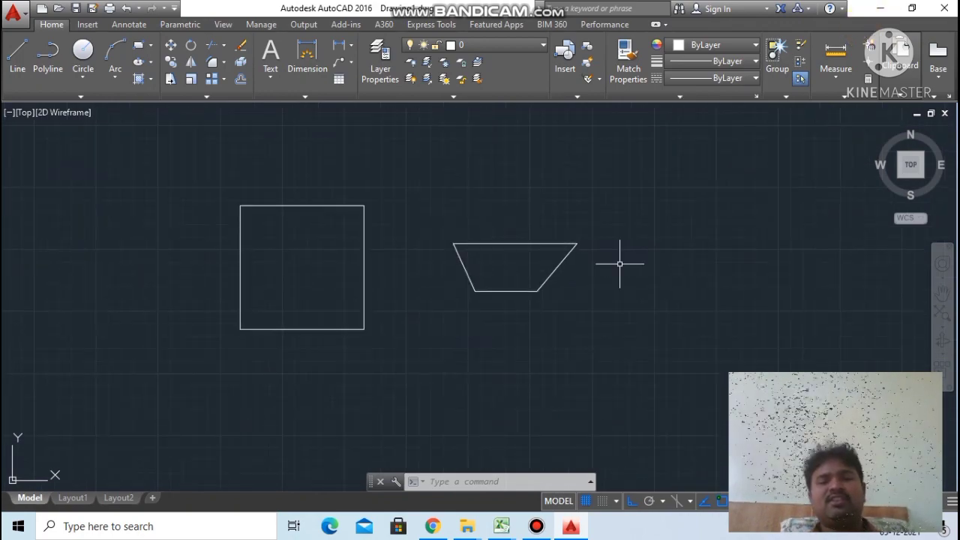
{"action": "scroll", "coordinate": [619, 264], "scroll_direction": "up", "scroll_amount": 2}
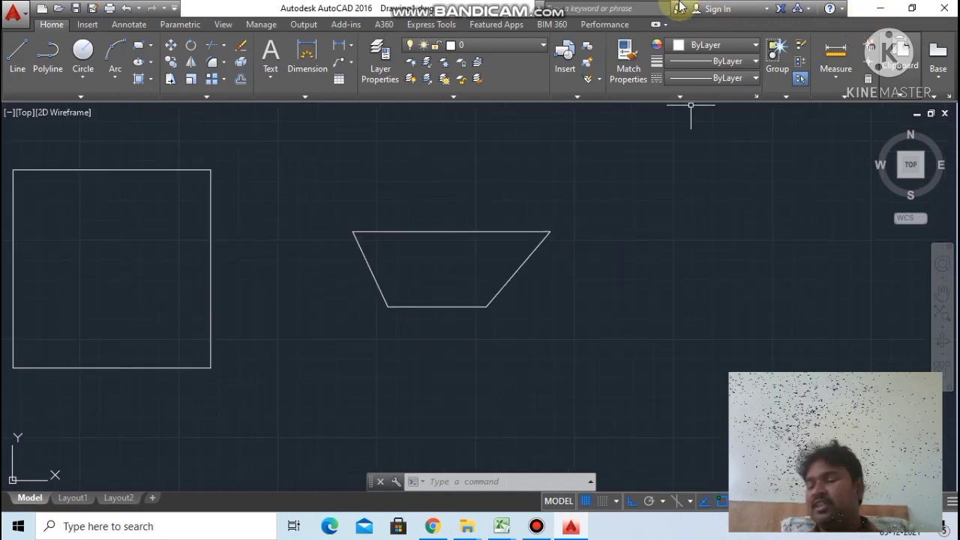
{"action": "scroll", "coordinate": [577, 278], "scroll_direction": "down", "scroll_amount": 4}
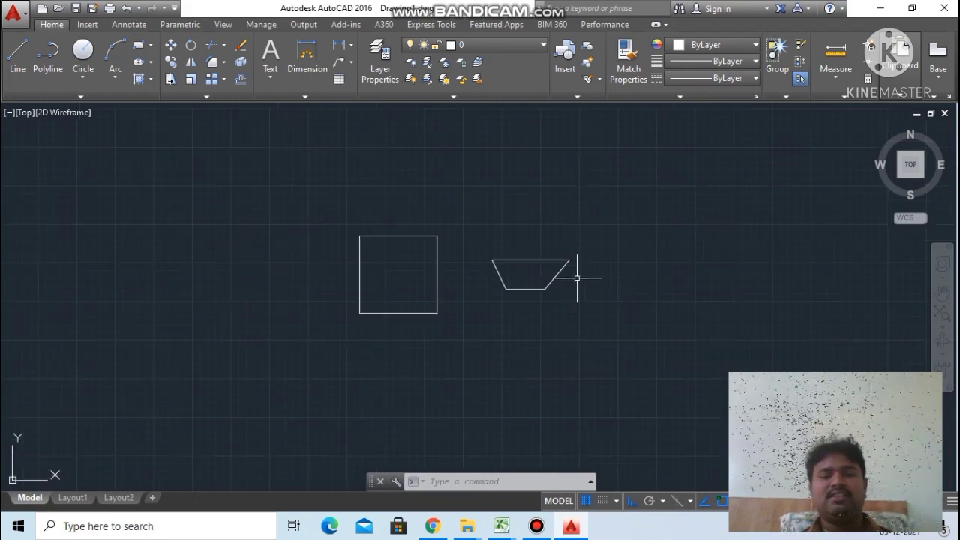
{"action": "scroll", "coordinate": [481, 372], "scroll_direction": "up", "scroll_amount": 2}
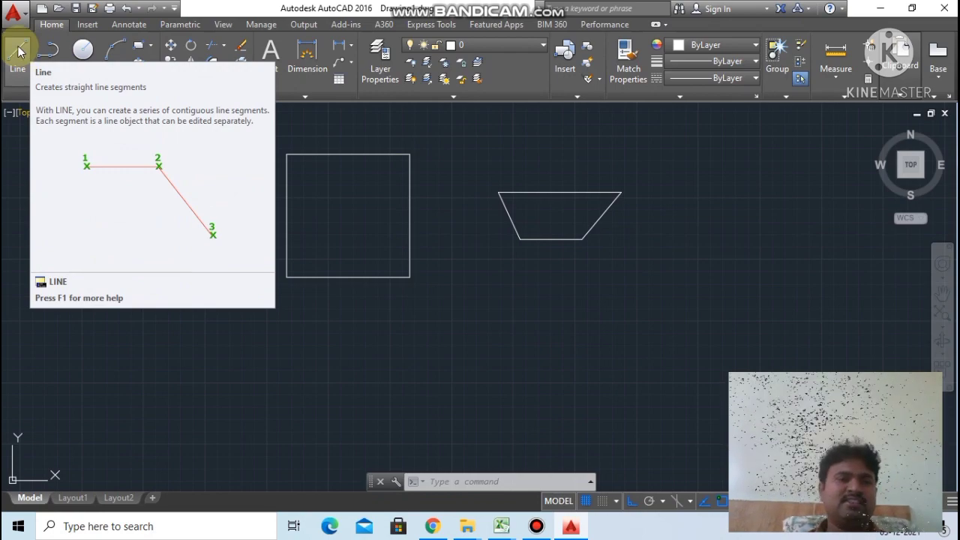
Step: Start a new line in the empty area below the two shapes and draw an 80-unit horizontal segment to the right
{"action": "left_click", "coordinate": [19, 51]}
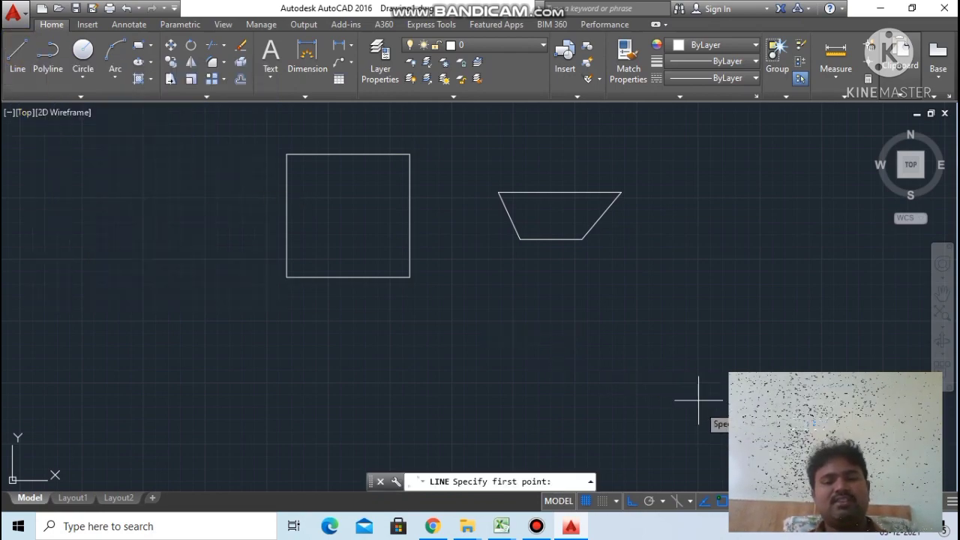
{"action": "left_click", "coordinate": [402, 411]}
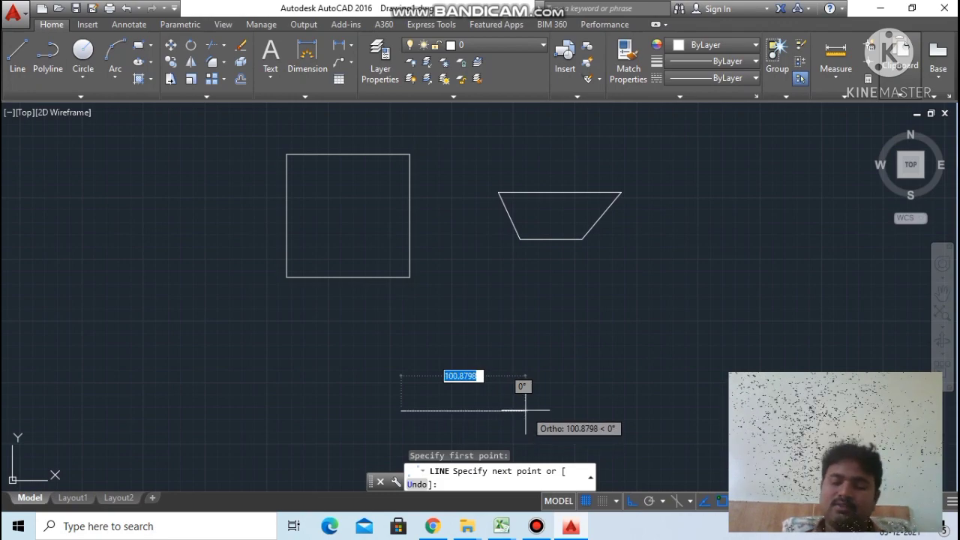
{"action": "type", "text": "80"}
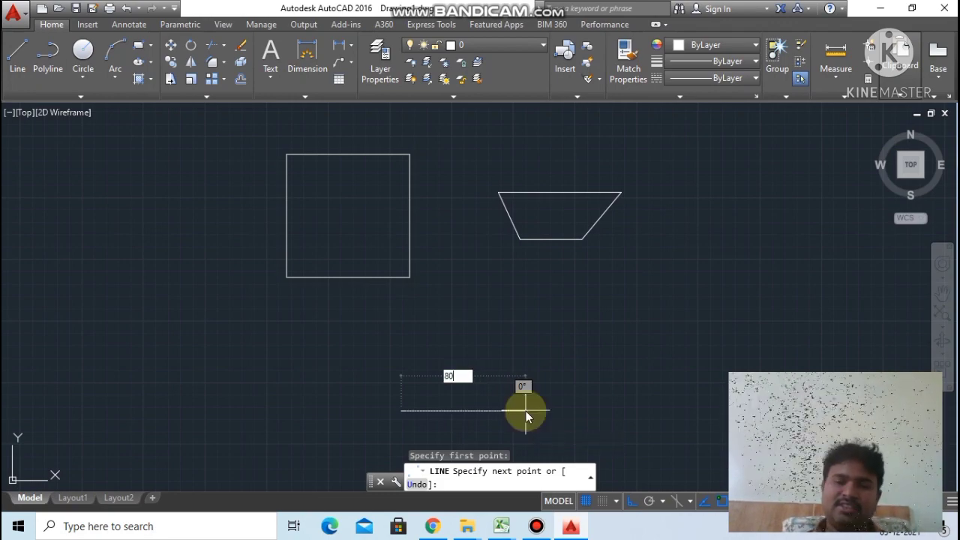
{"action": "key", "text": "Return"}
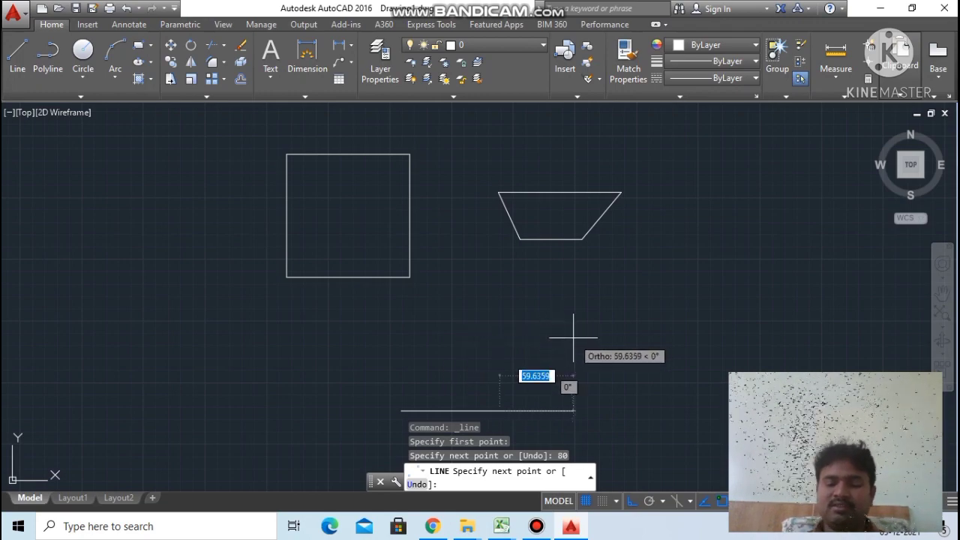
Step: Draw the next line segment 40 units long at a 35° angle, up and to the right from the 80-unit line's end
{"action": "type", "text": "40"}
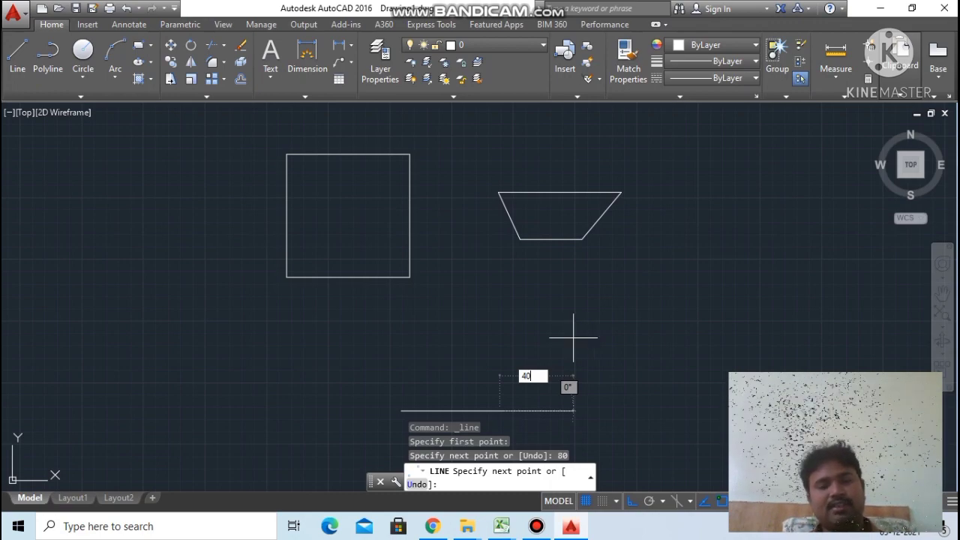
{"action": "key", "text": "Tab"}
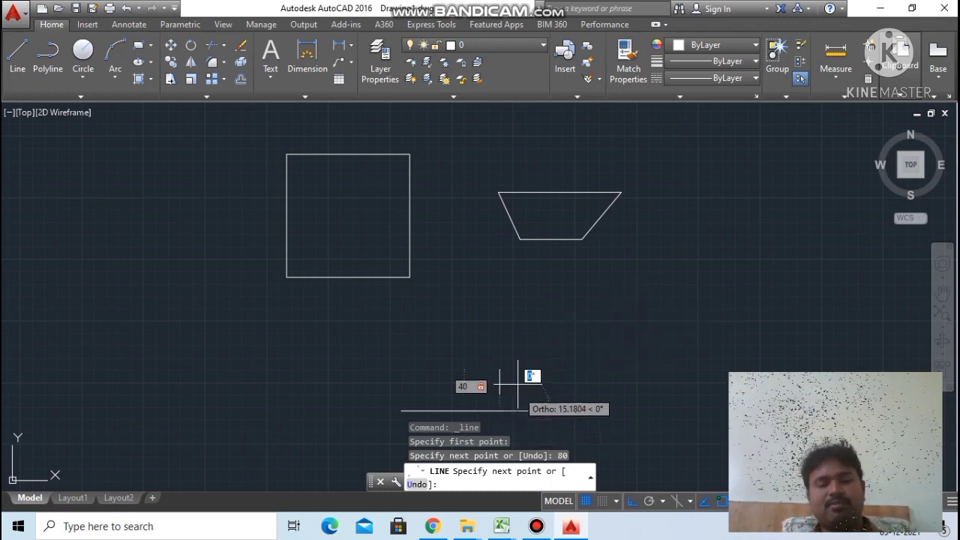
{"action": "scroll", "coordinate": [501, 386], "scroll_direction": "up", "scroll_amount": 4}
{"action": "scroll", "coordinate": [501, 386], "scroll_direction": "down", "scroll_amount": 4}
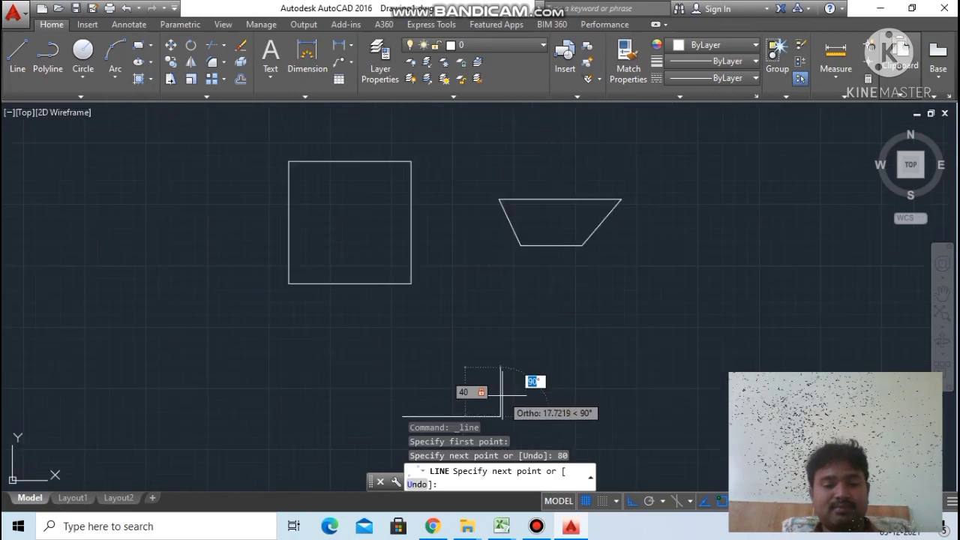
{"action": "scroll", "coordinate": [501, 388], "scroll_direction": "up", "scroll_amount": 2}
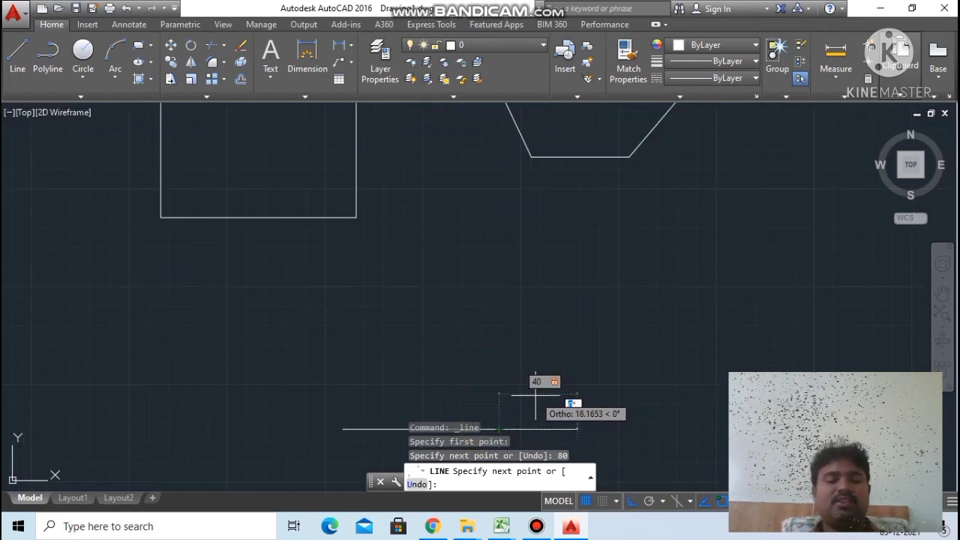
{"action": "middle_click_drag", "start_coordinate": [538, 395], "coordinate": [613, 216]}
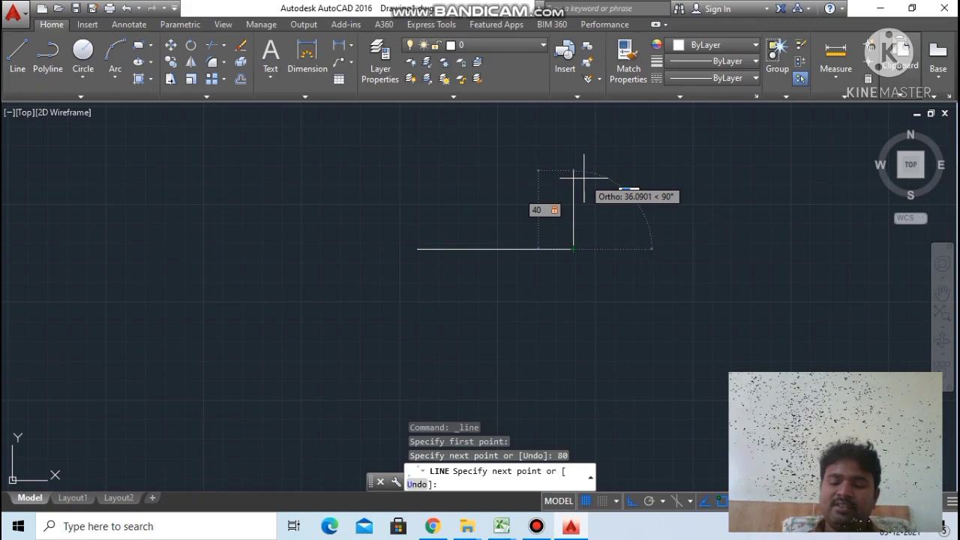
{"action": "type", "text": "35"}
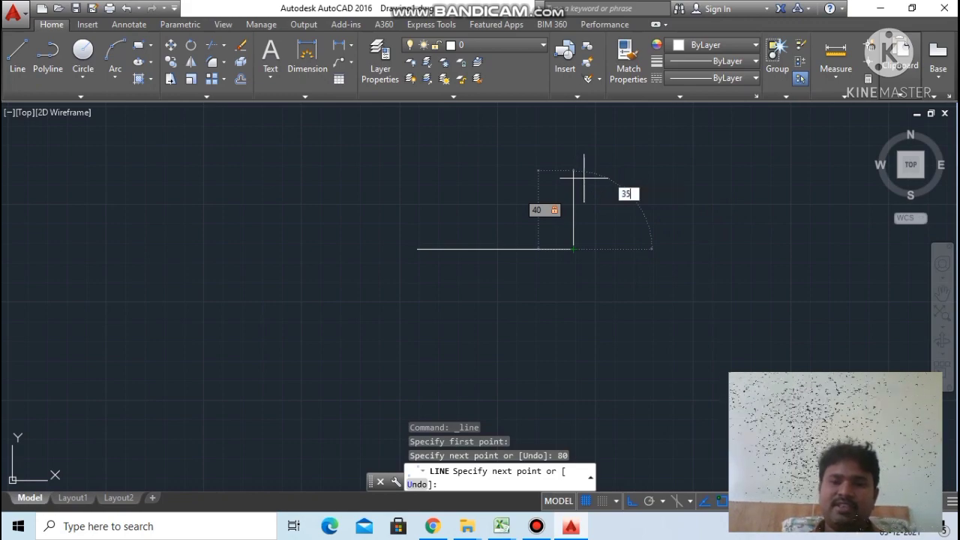
{"action": "key", "text": "Return"}
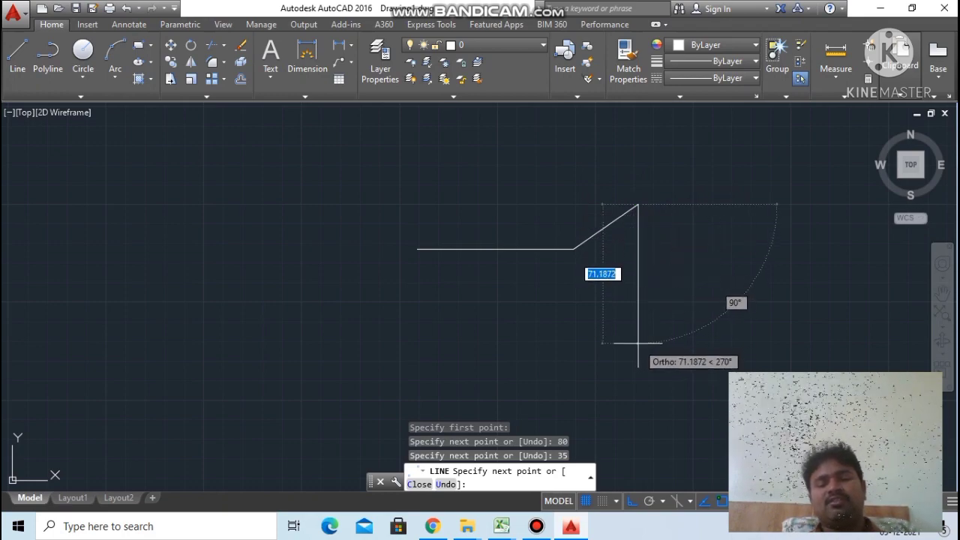
Step: Draw a 100-unit segment straight down from the slanted segment's upper end, followed by a 150-unit horizontal segment to the left
{"action": "type", "text": "100"}
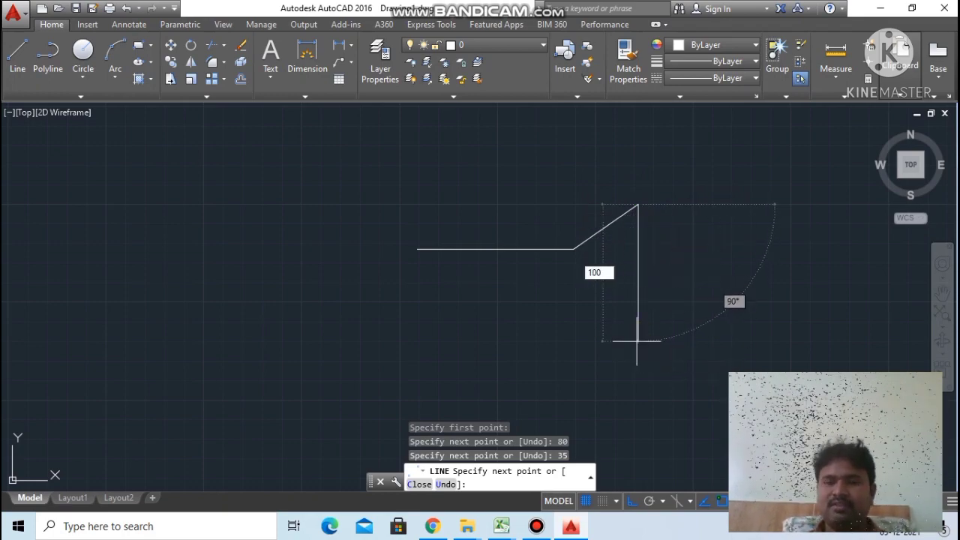
{"action": "key", "text": "Return"}
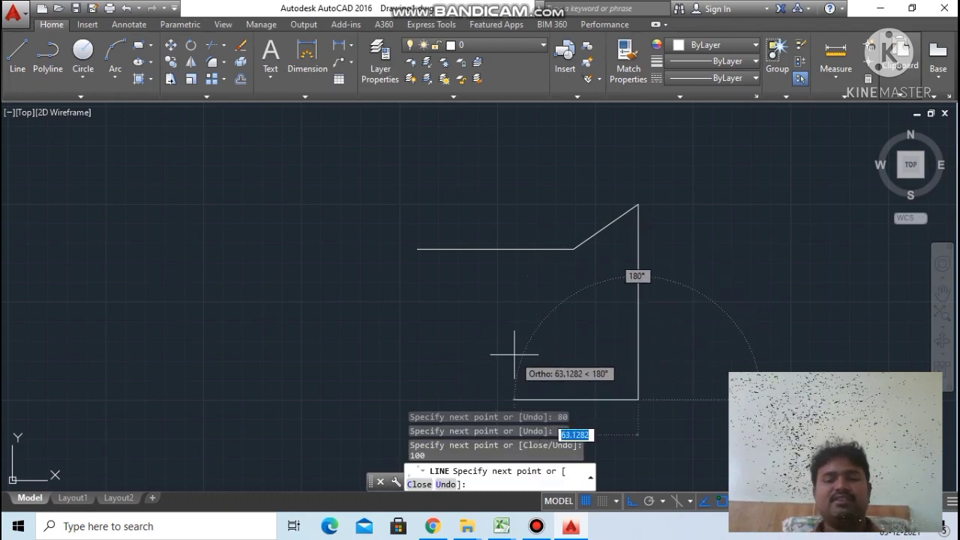
{"action": "scroll", "coordinate": [514, 354], "scroll_direction": "down", "scroll_amount": 4}
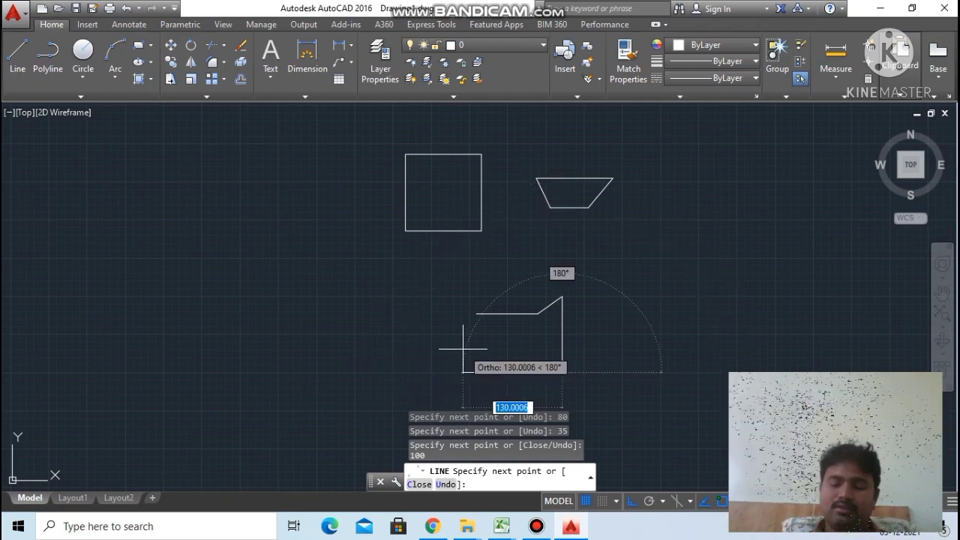
{"action": "type", "text": "150"}
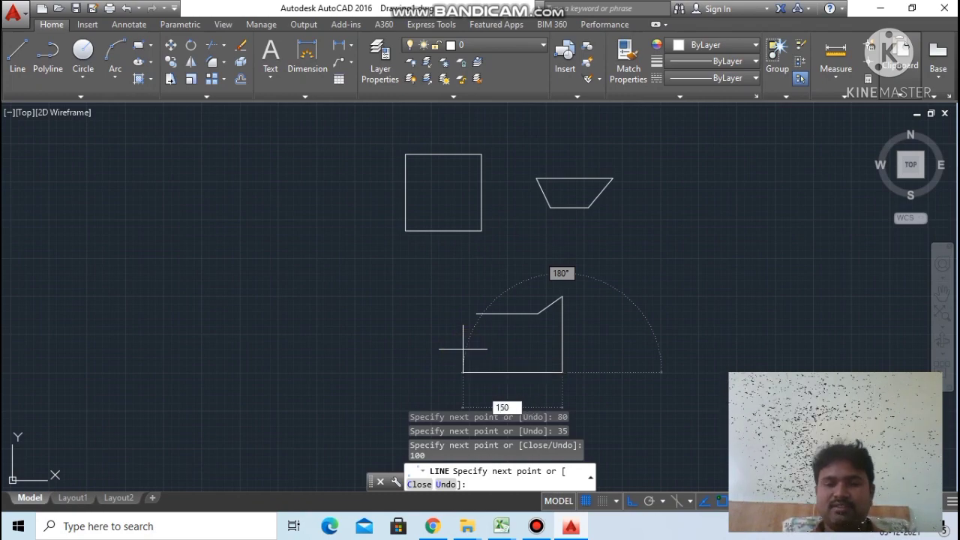
{"action": "key", "text": "Return"}
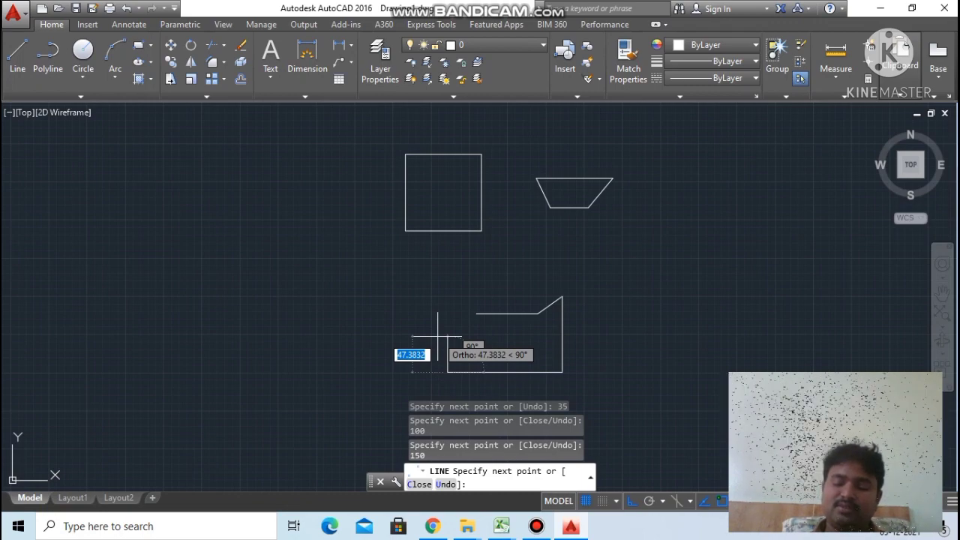
Step: Draw an 80-unit segment at a 190° angle from the left end of the 150-unit line and leave the Line command
{"action": "type", "text": "8"}
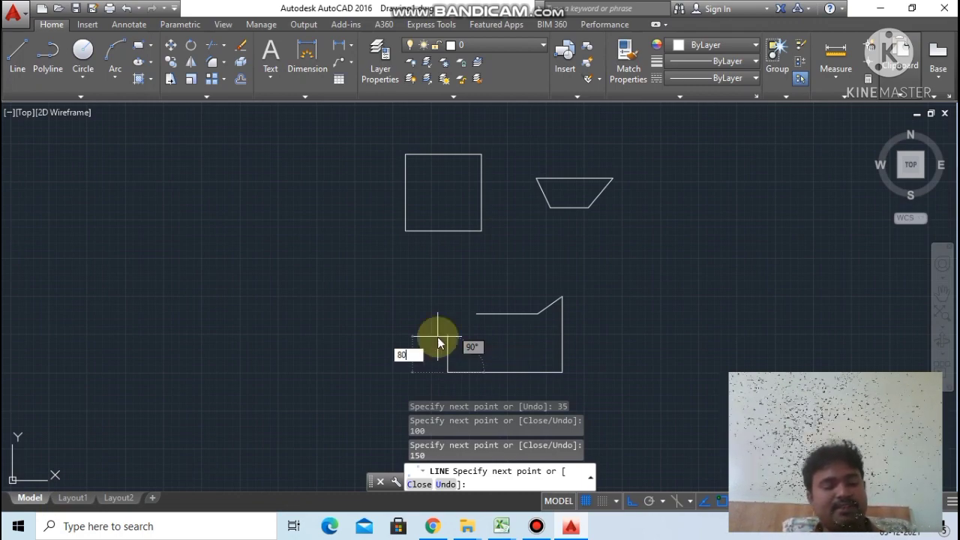
{"action": "type", "text": "0"}
{"action": "key", "text": "Tab"}
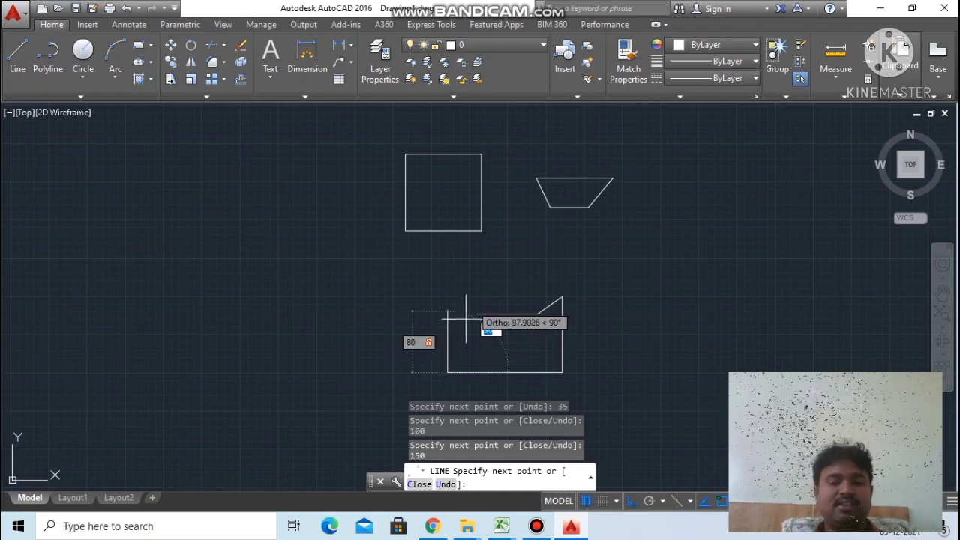
{"action": "scroll", "coordinate": [437, 330], "scroll_direction": "up", "scroll_amount": 2}
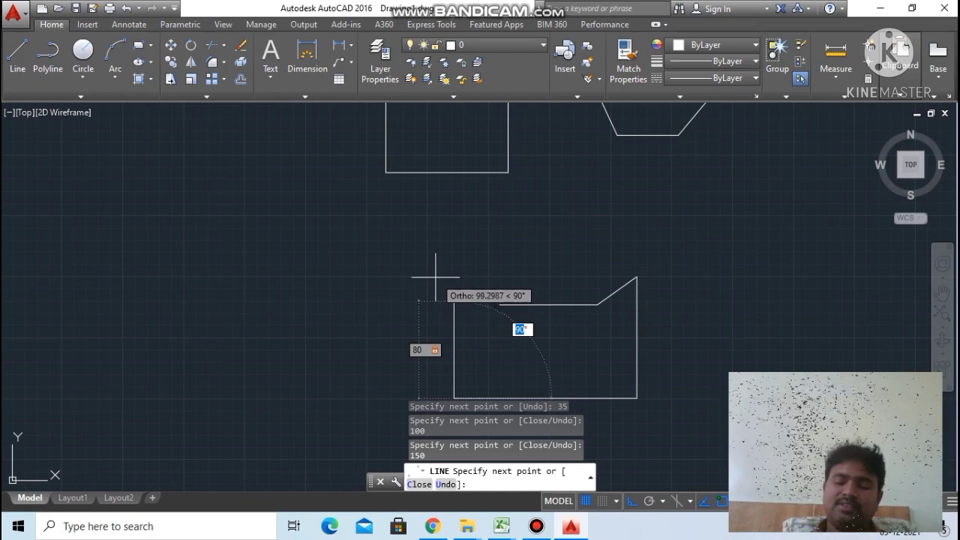
{"action": "type", "text": "190"}
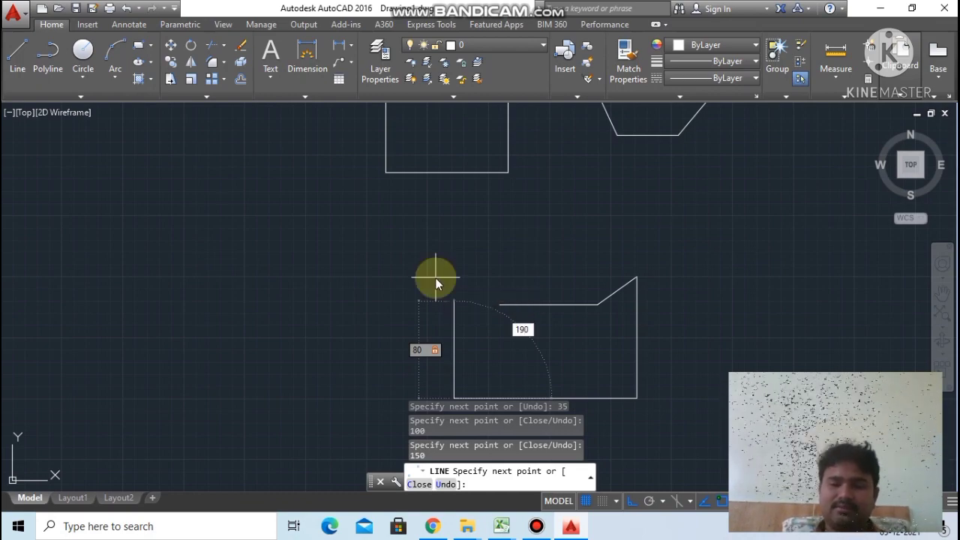
{"action": "key", "text": "Return"}
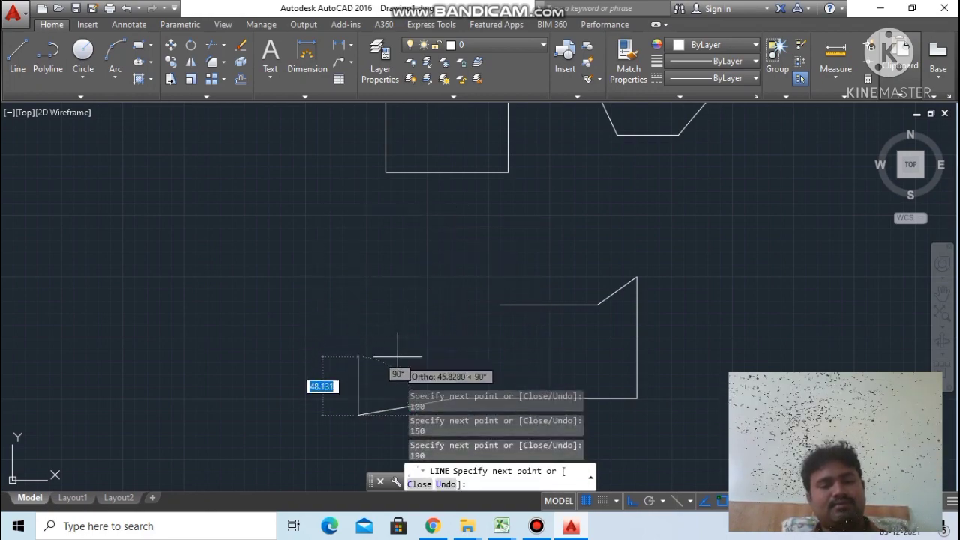
{"action": "key", "text": "Escape"}
{"action": "left_click", "coordinate": [418, 413]}
Step: Close the outline with a line from the 190° segment's free end to the 80-unit horizontal line's start point, and end the command
{"action": "middle_click_drag", "start_coordinate": [519, 367], "coordinate": [502, 217]}
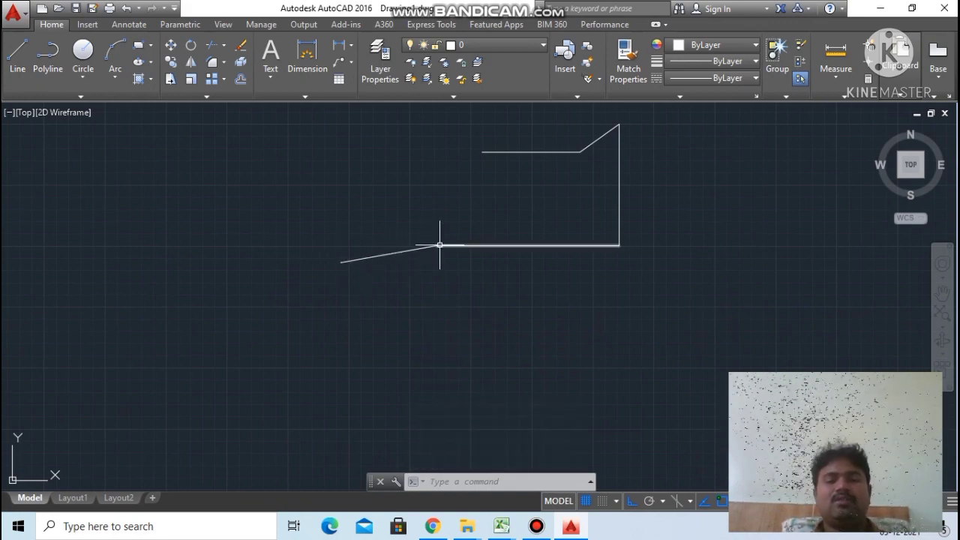
{"action": "scroll", "coordinate": [353, 263], "scroll_direction": "up", "scroll_amount": 3}
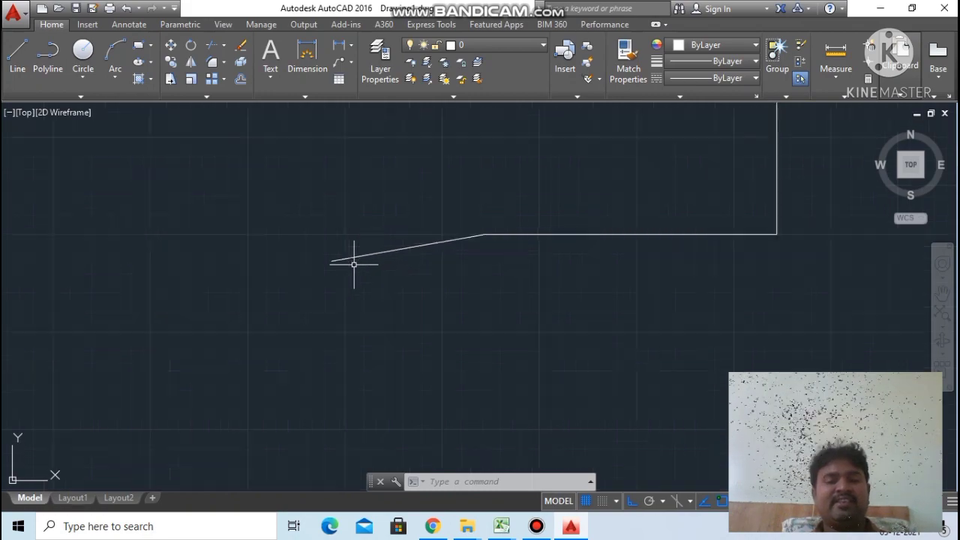
{"action": "scroll", "coordinate": [357, 270], "scroll_direction": "down", "scroll_amount": 3}
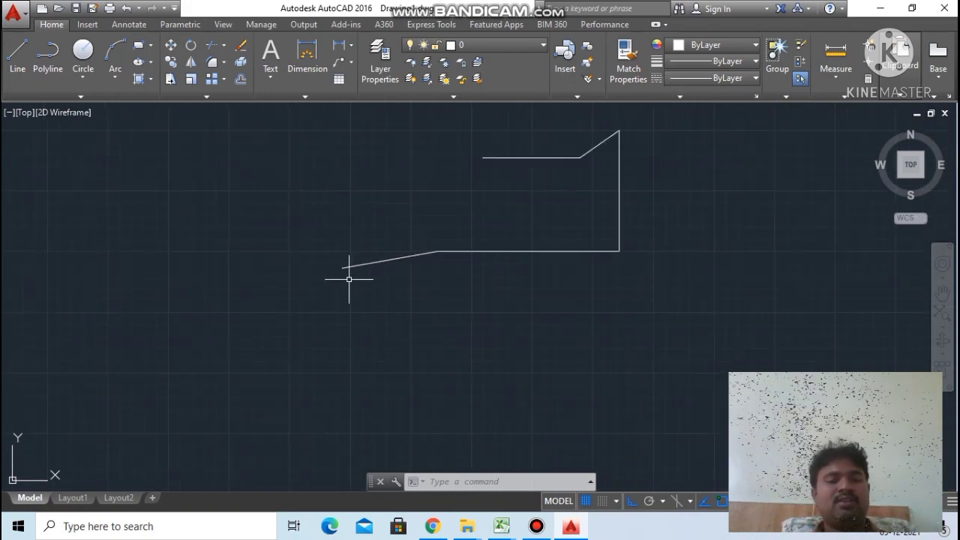
{"action": "left_click", "coordinate": [16, 54]}
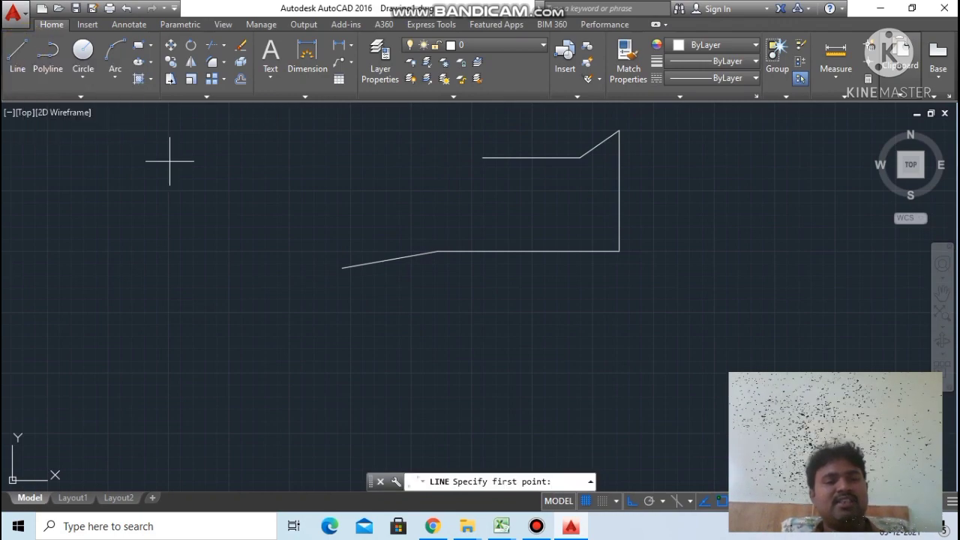
{"action": "left_click", "coordinate": [342, 267]}
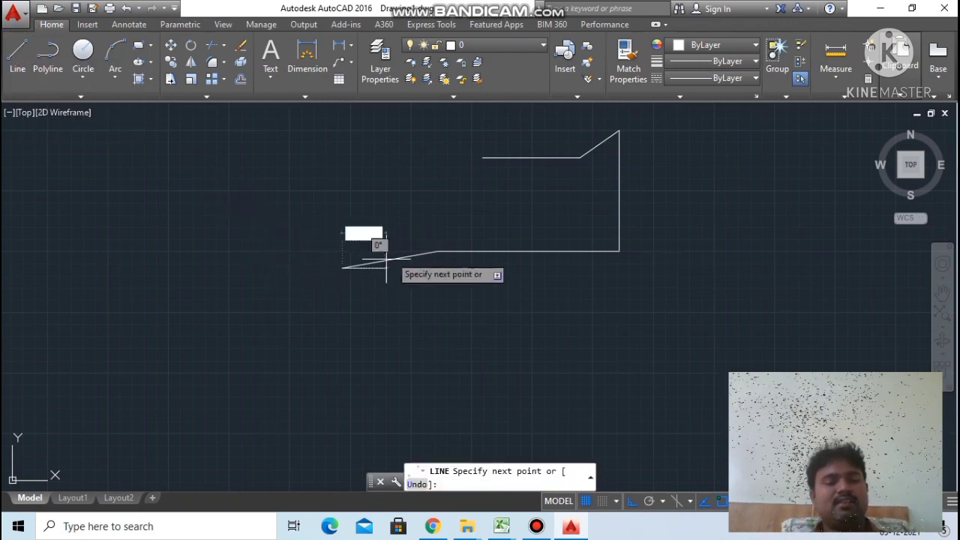
{"action": "left_click", "coordinate": [482, 158]}
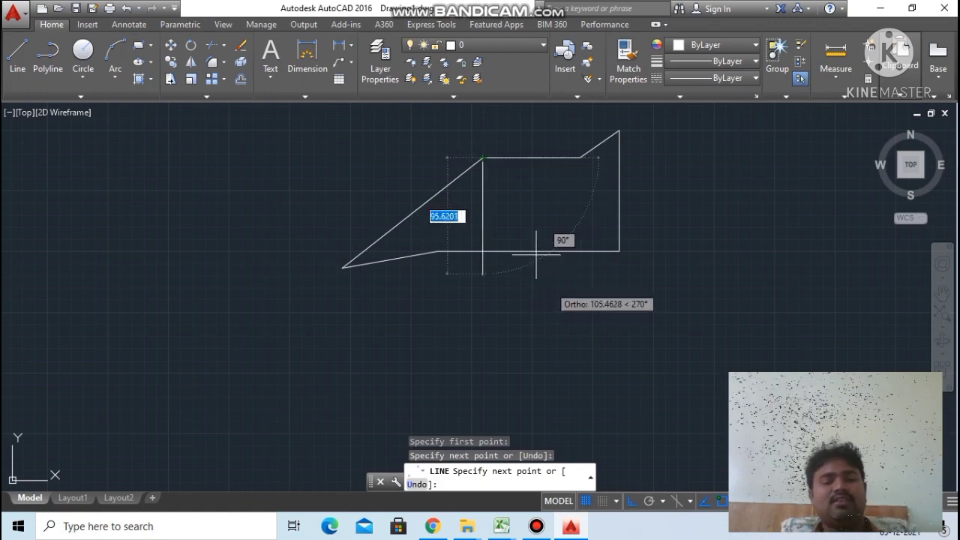
{"action": "key", "text": "Return"}
Step: Examine the square, the four-sided shape and the closed outline below them, and minimize the program window
{"action": "scroll", "coordinate": [525, 199], "scroll_direction": "down", "scroll_amount": 4}
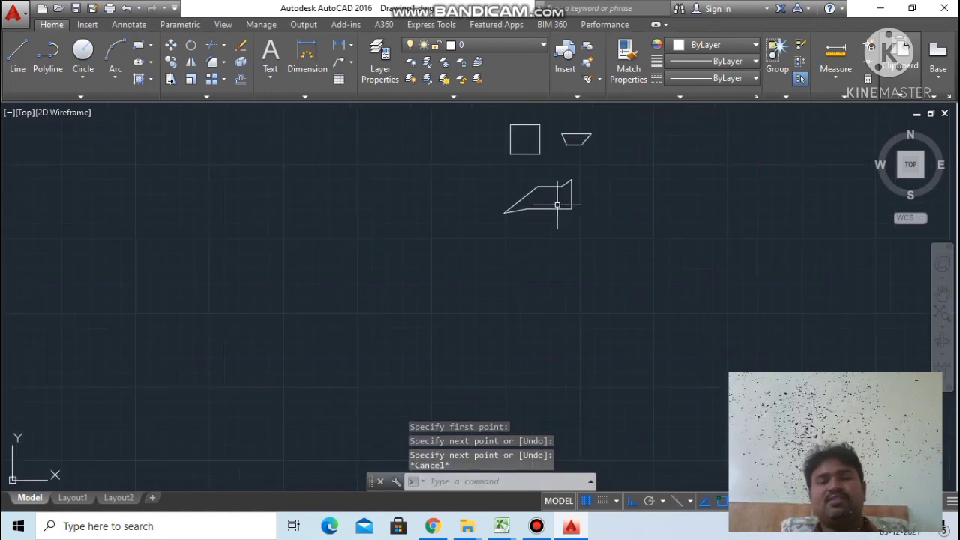
{"action": "scroll", "coordinate": [579, 145], "scroll_direction": "up", "scroll_amount": 4}
{"action": "scroll", "coordinate": [578, 143], "scroll_direction": "down", "scroll_amount": 4}
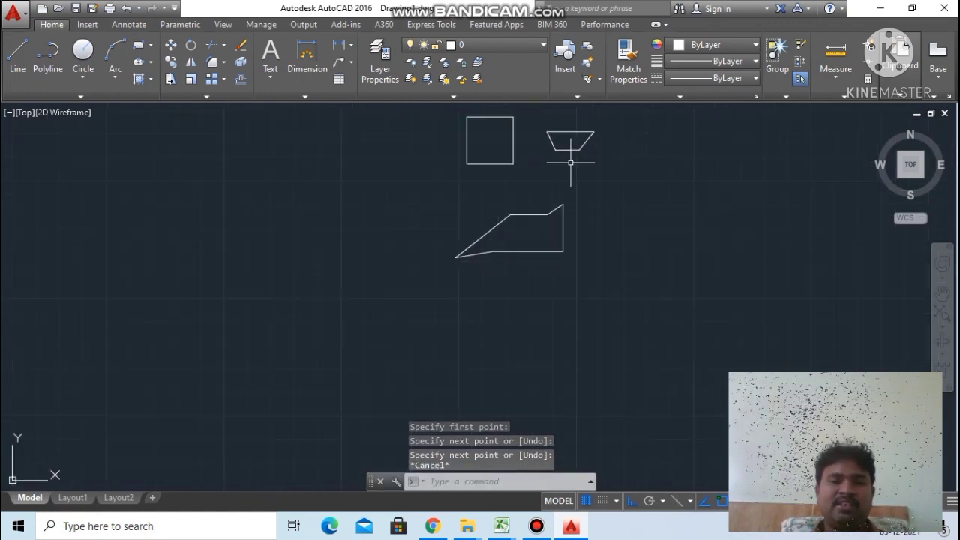
{"action": "scroll", "coordinate": [558, 187], "scroll_direction": "down", "scroll_amount": 4}
{"action": "scroll", "coordinate": [555, 205], "scroll_direction": "up", "scroll_amount": 7}
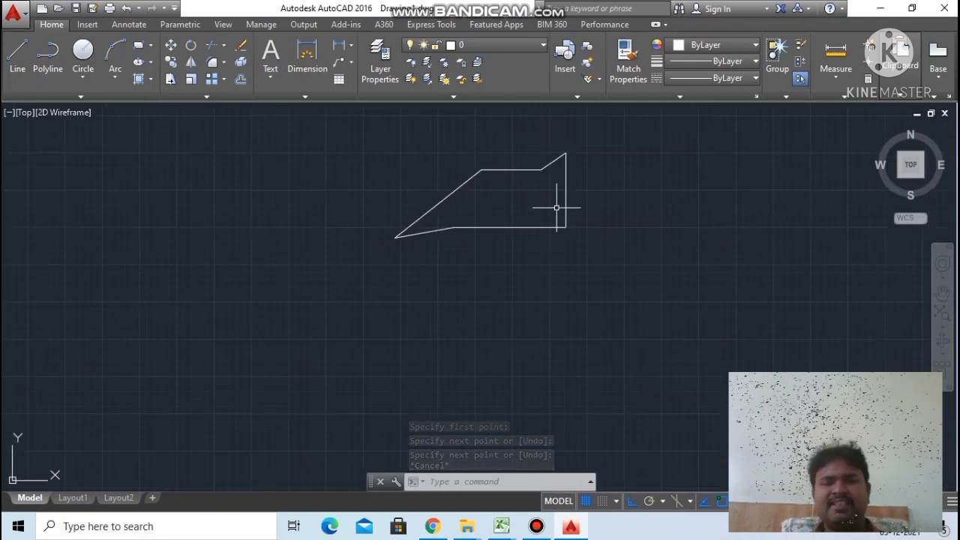
{"action": "scroll", "coordinate": [558, 196], "scroll_direction": "down", "scroll_amount": 5}
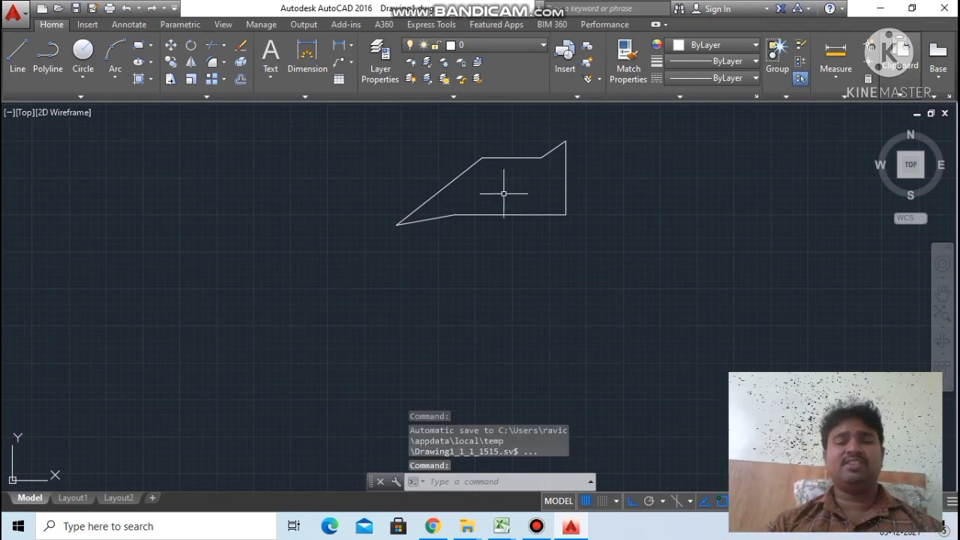
{"action": "scroll", "coordinate": [486, 160], "scroll_direction": "down", "scroll_amount": 2}
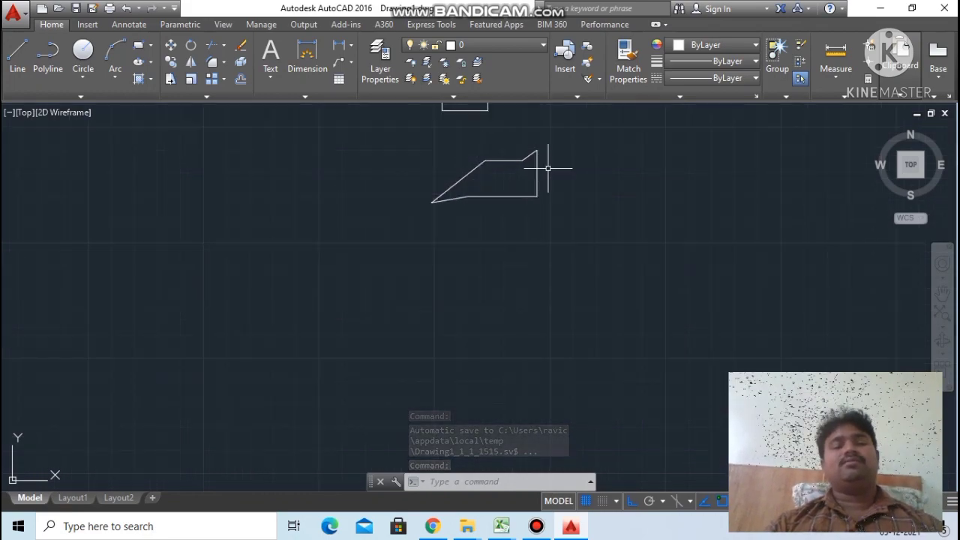
{"action": "scroll", "coordinate": [545, 168], "scroll_direction": "down", "scroll_amount": 1}
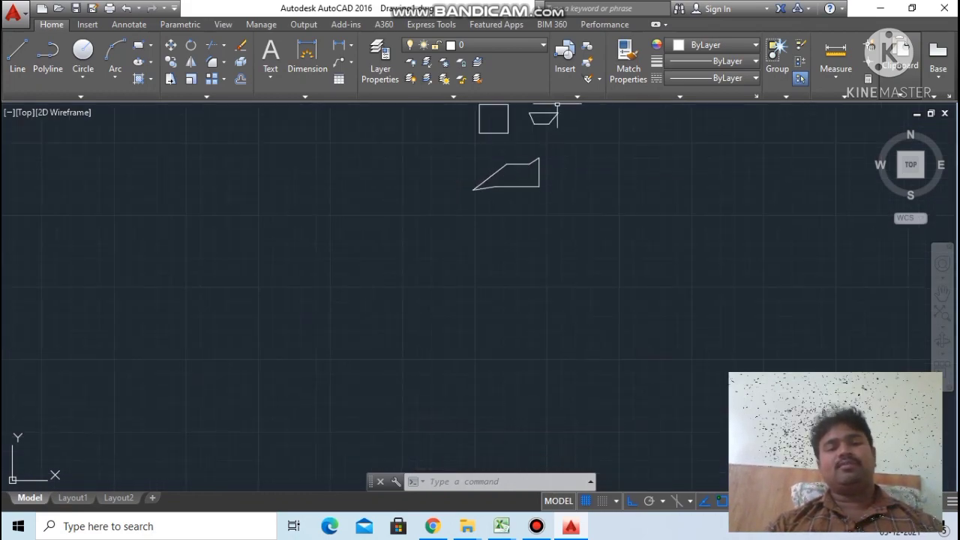
{"action": "middle_click_drag", "start_coordinate": [553, 125], "coordinate": [525, 203]}
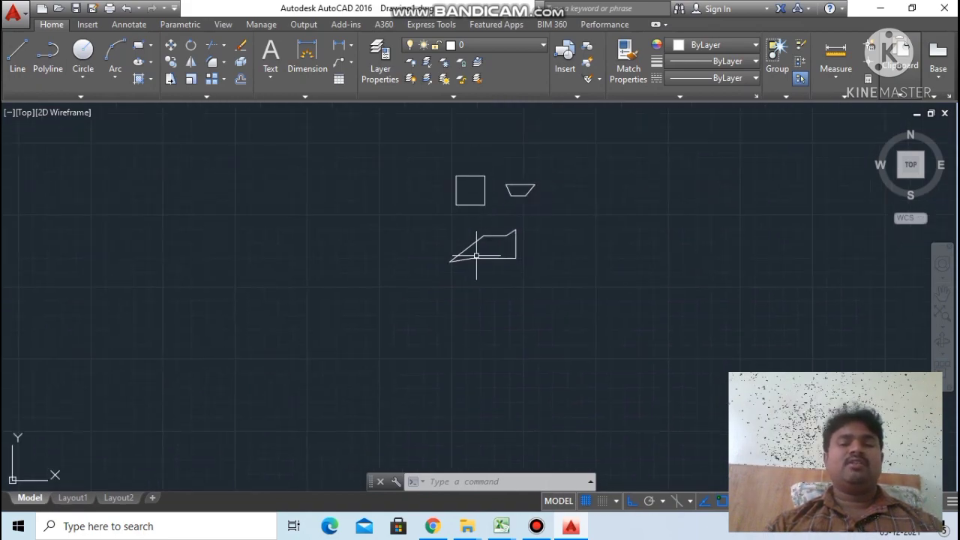
{"action": "scroll", "coordinate": [476, 256], "scroll_direction": "up", "scroll_amount": 1}
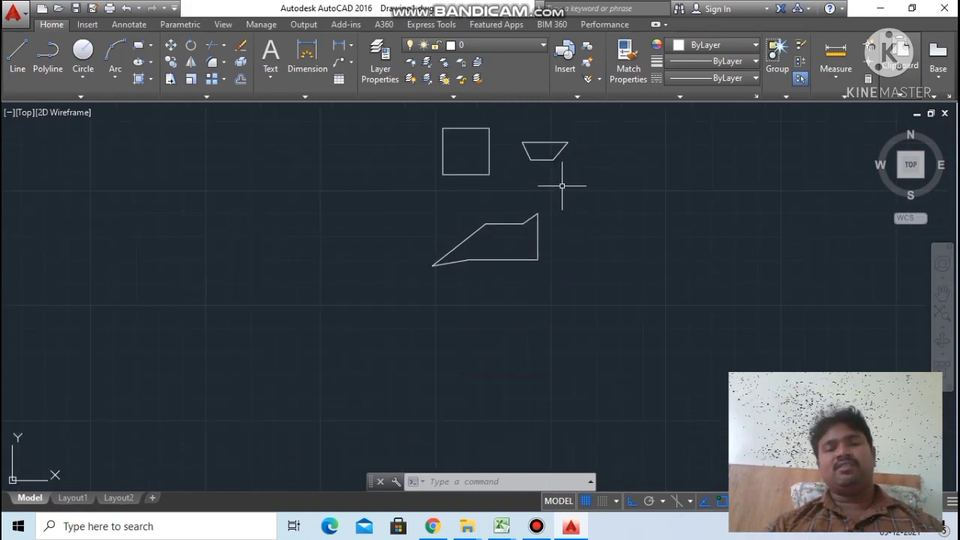
{"action": "scroll", "coordinate": [561, 185], "scroll_direction": "up", "scroll_amount": 1}
{"action": "scroll", "coordinate": [562, 186], "scroll_direction": "down", "scroll_amount": 2}
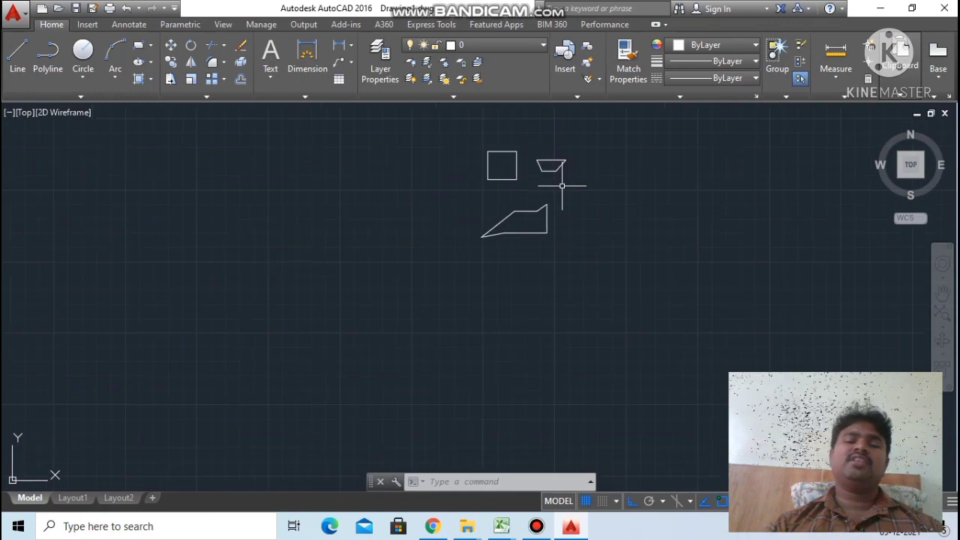
{"action": "scroll", "coordinate": [563, 179], "scroll_direction": "up", "scroll_amount": 2}
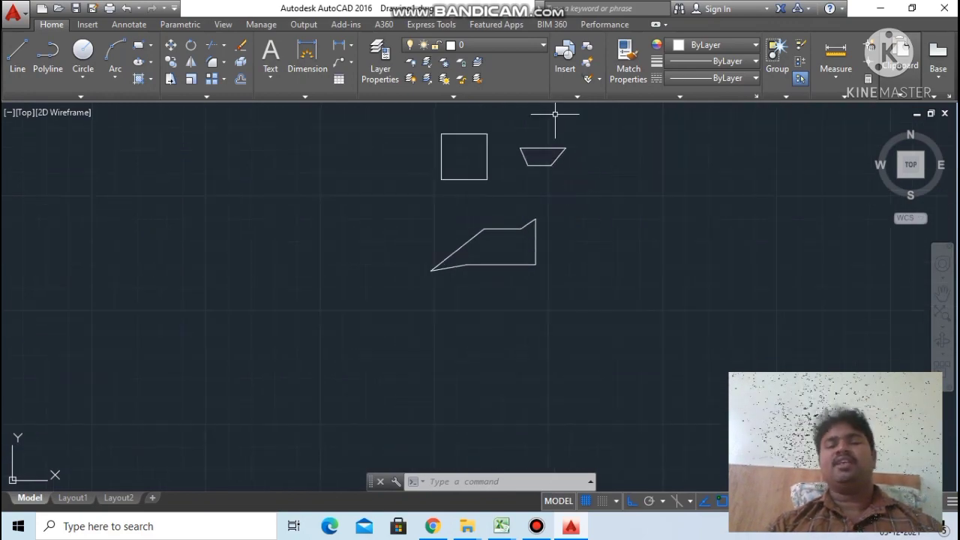
{"action": "scroll", "coordinate": [550, 119], "scroll_direction": "down", "scroll_amount": 2}
{"action": "scroll", "coordinate": [551, 120], "scroll_direction": "up", "scroll_amount": 3}
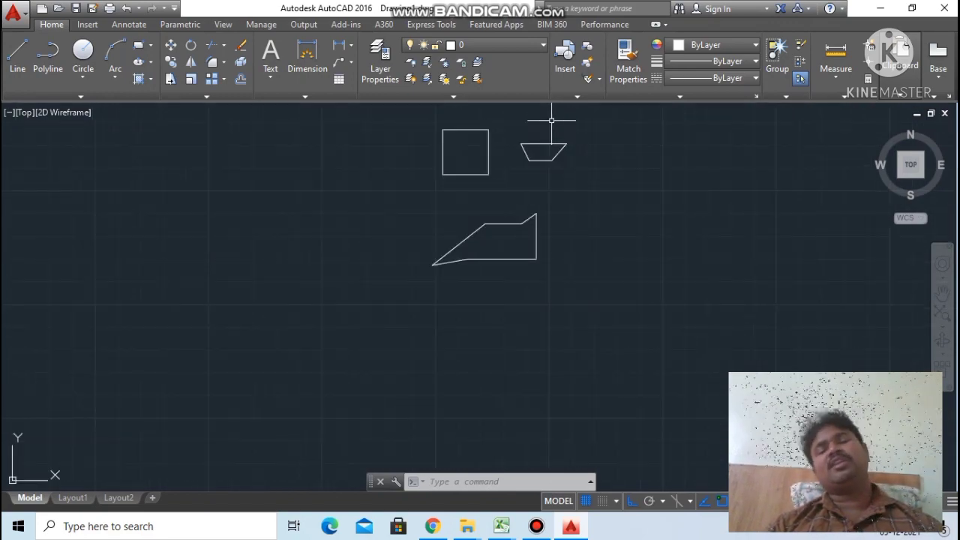
{"action": "scroll", "coordinate": [551, 120], "scroll_direction": "up", "scroll_amount": 2}
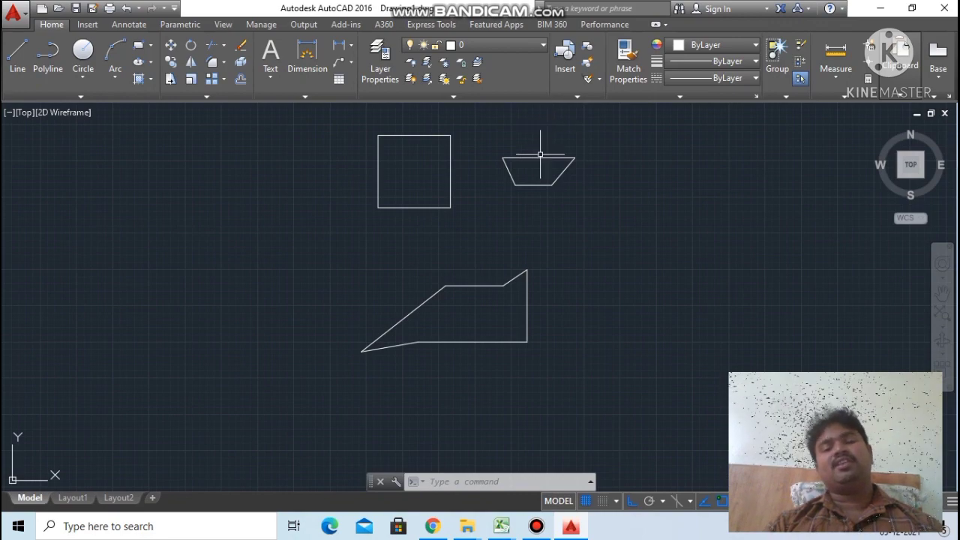
{"action": "scroll", "coordinate": [540, 152], "scroll_direction": "down", "scroll_amount": 6}
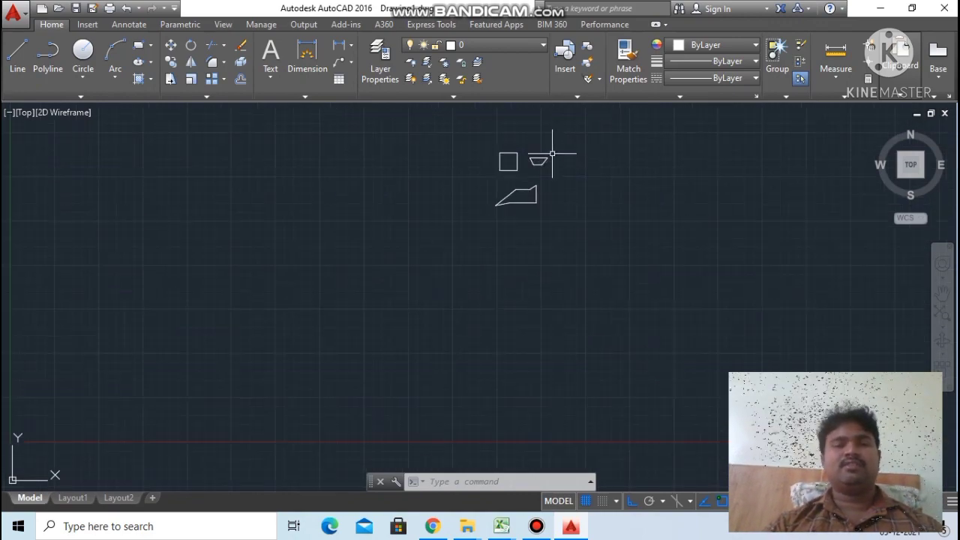
{"action": "scroll", "coordinate": [551, 154], "scroll_direction": "up", "scroll_amount": 6}
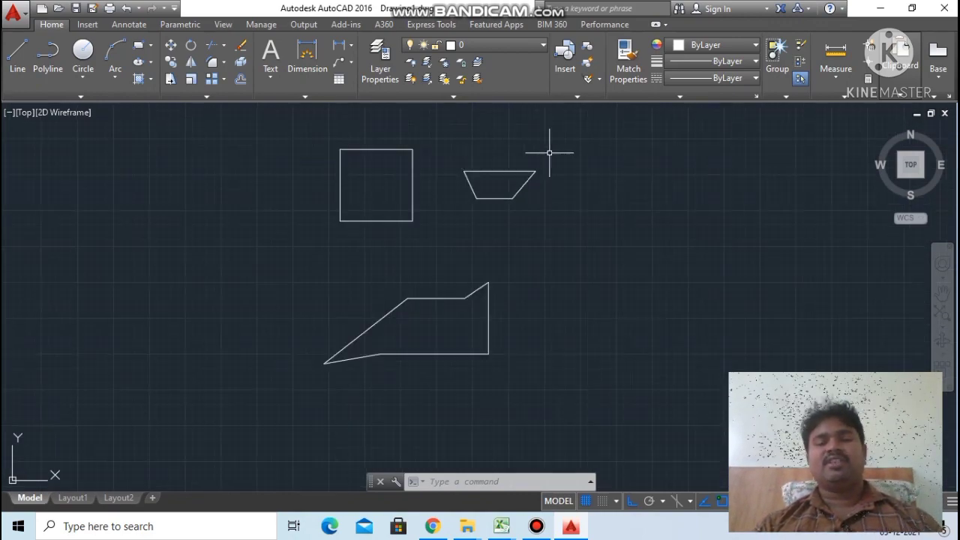
{"action": "left_click", "coordinate": [879, 9]}
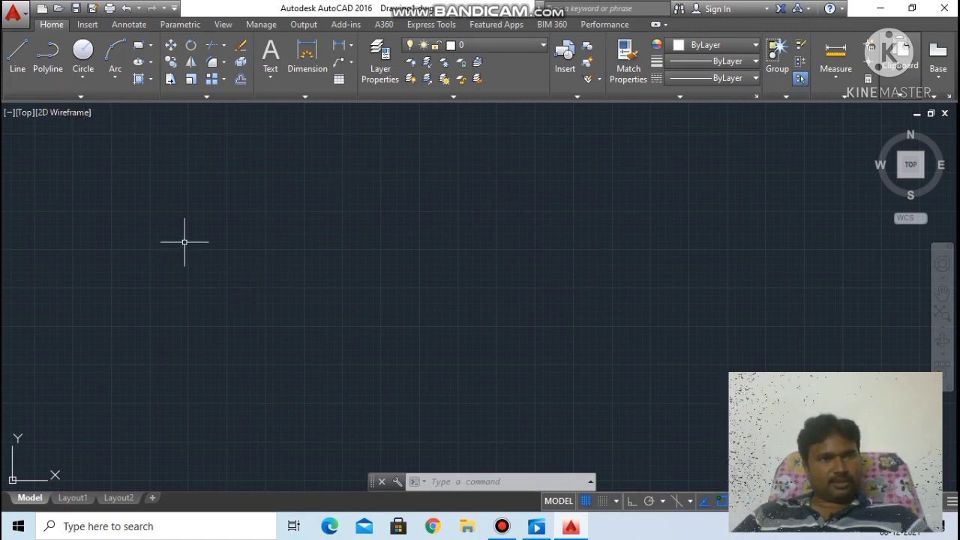
Step: Draw a freehand four-sided shape with the Line command, finishing its fourth side with the Close option
{"action": "left_click", "coordinate": [29, 60]}
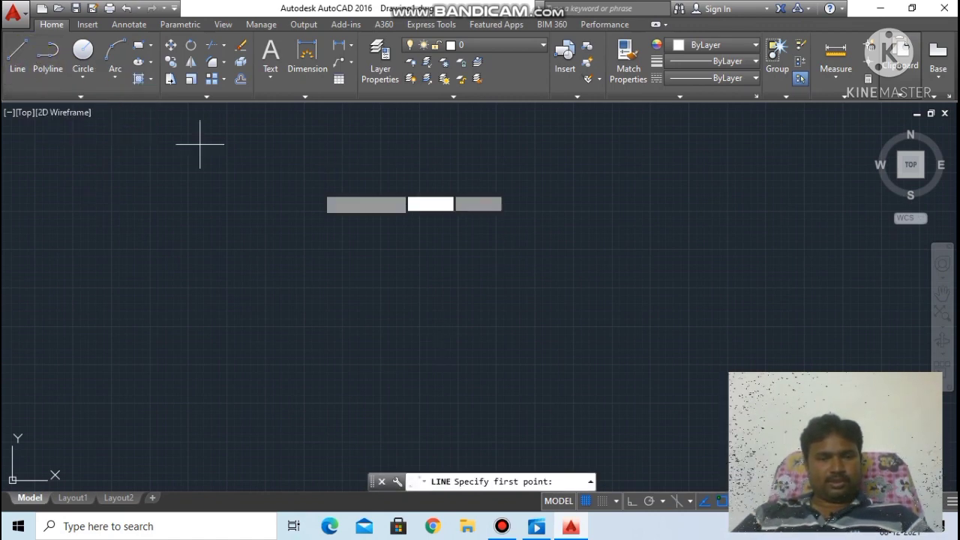
{"action": "left_click", "coordinate": [387, 313]}
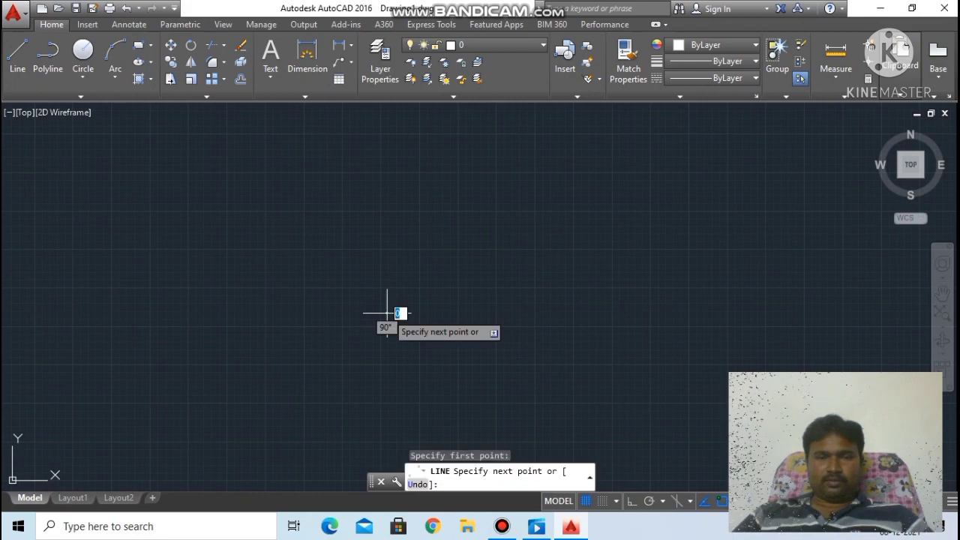
{"action": "left_click", "coordinate": [671, 292]}
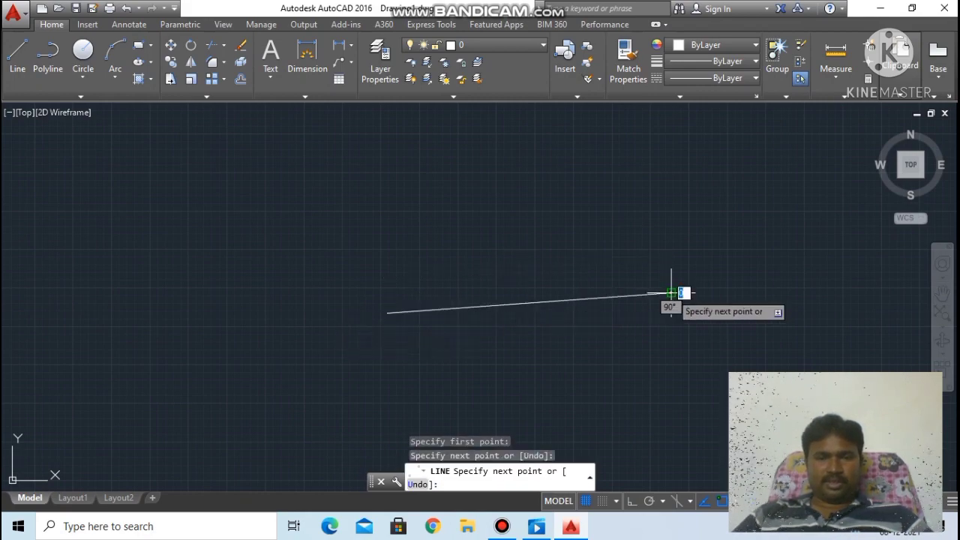
{"action": "left_click", "coordinate": [543, 155]}
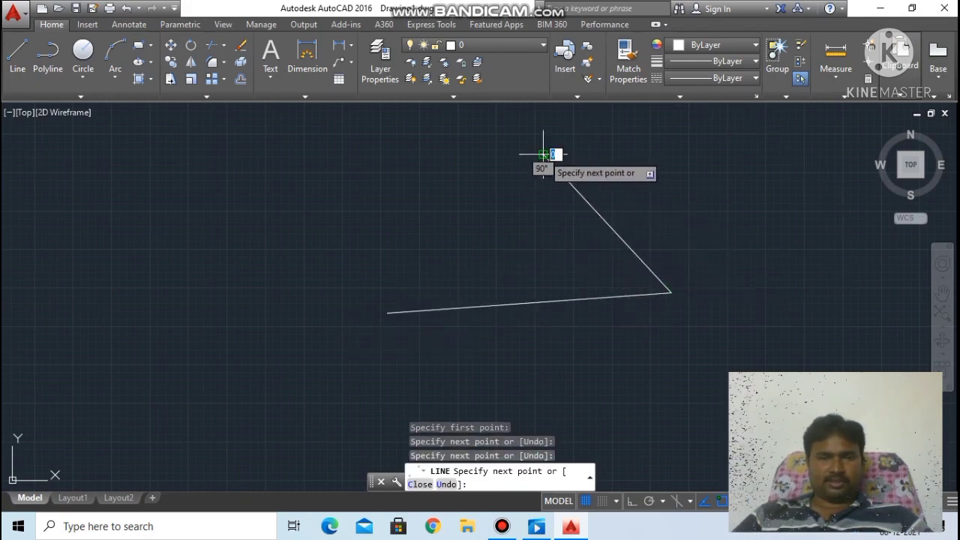
{"action": "left_click", "coordinate": [330, 187]}
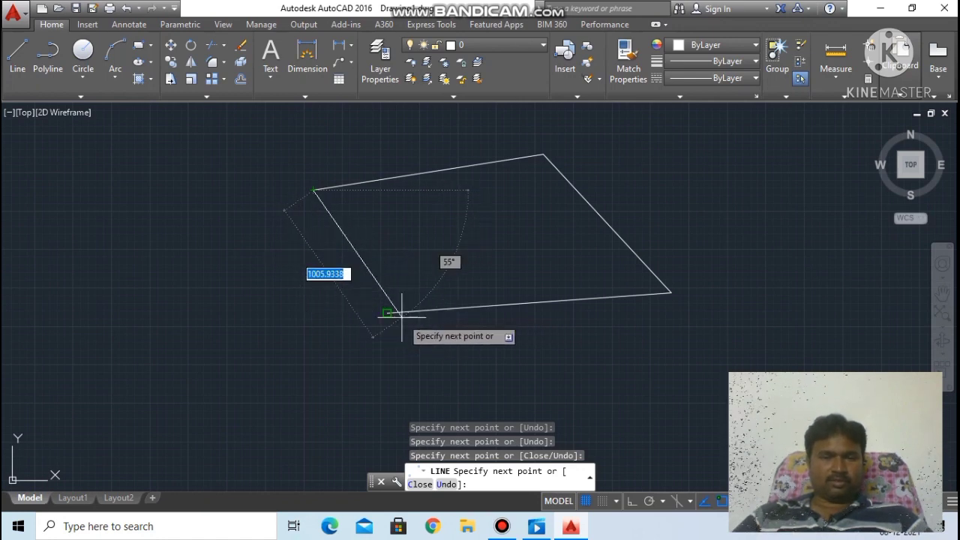
{"action": "left_click", "coordinate": [336, 310]}
{"action": "type", "text": "c"}
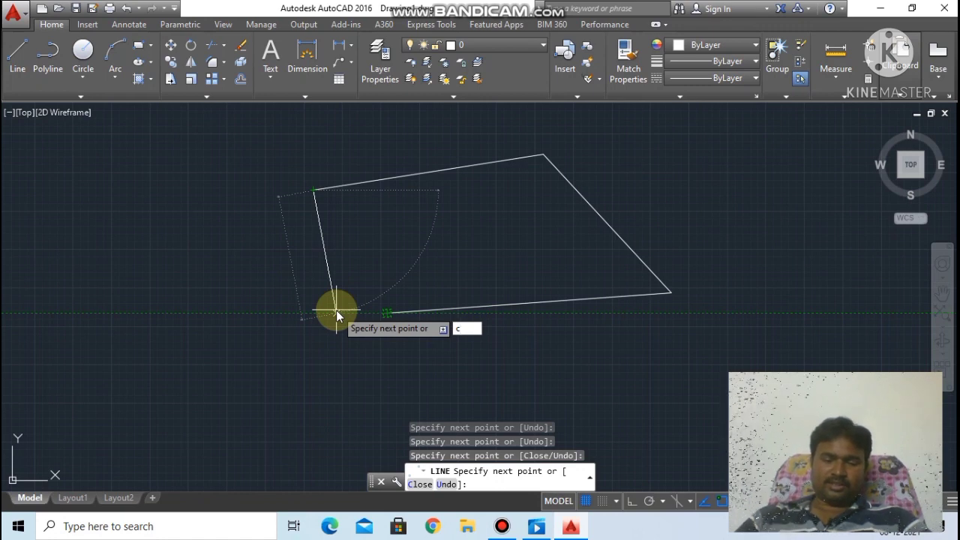
{"action": "key", "text": "Return"}
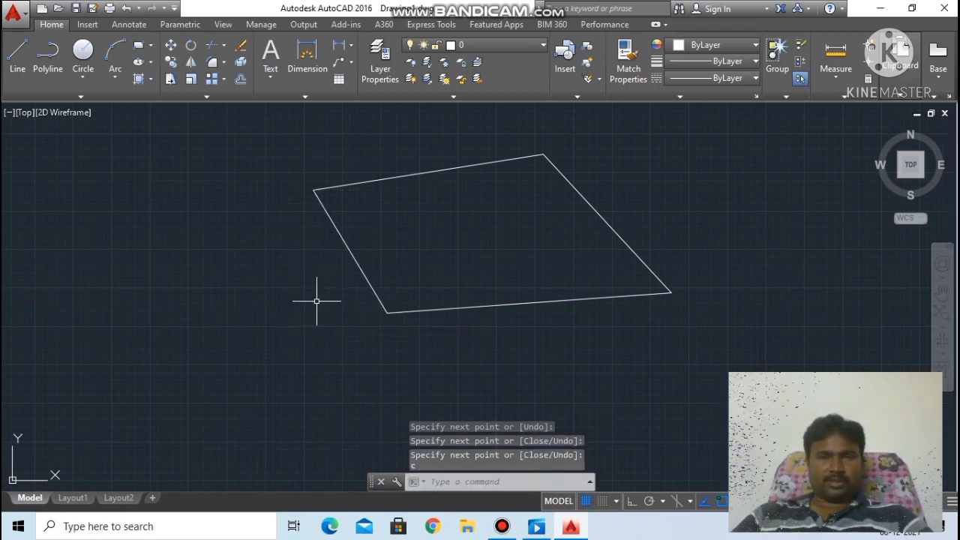
Step: Draw a second, larger freehand four-sided shape right of the first, finish it with the Close option, and minimize the program window
{"action": "scroll", "coordinate": [339, 297], "scroll_direction": "down", "scroll_amount": 4}
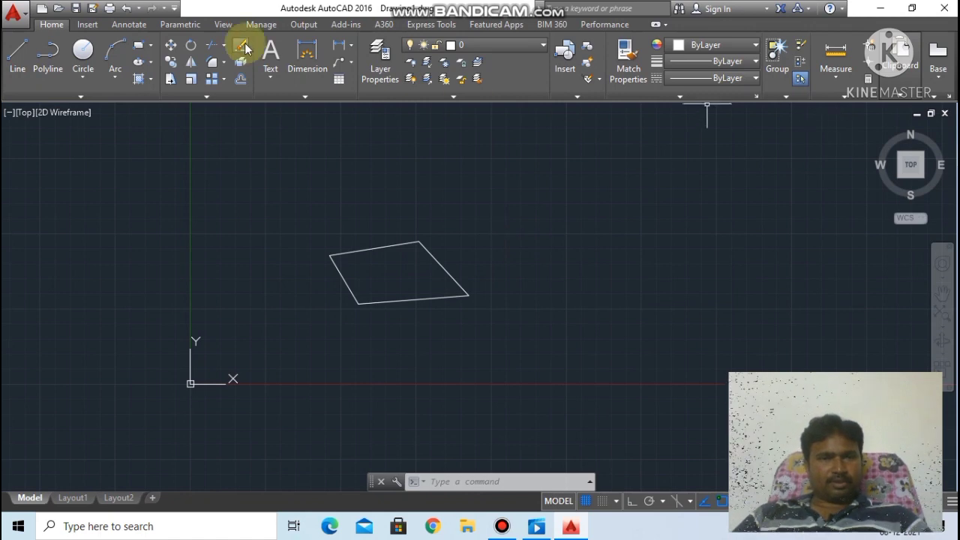
{"action": "left_click", "coordinate": [16, 60]}
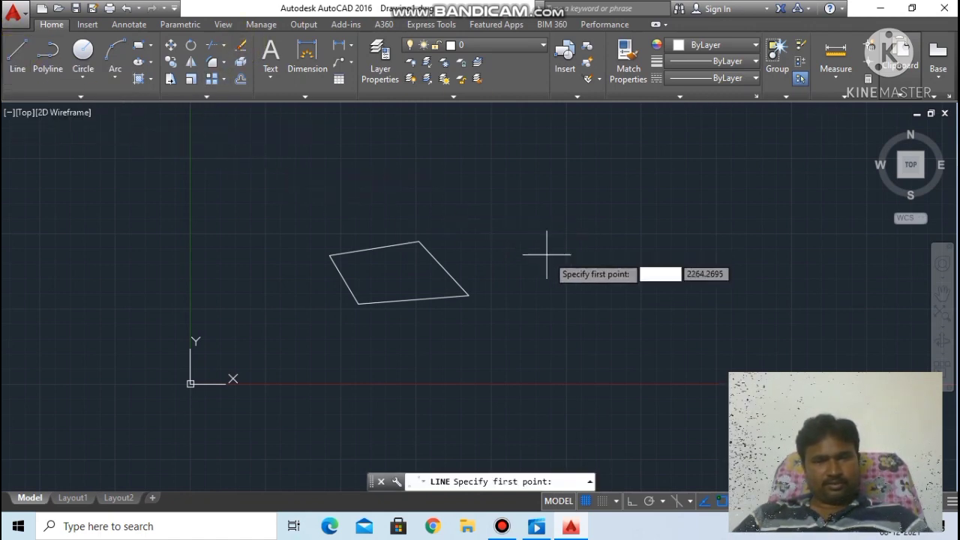
{"action": "left_click", "coordinate": [595, 291]}
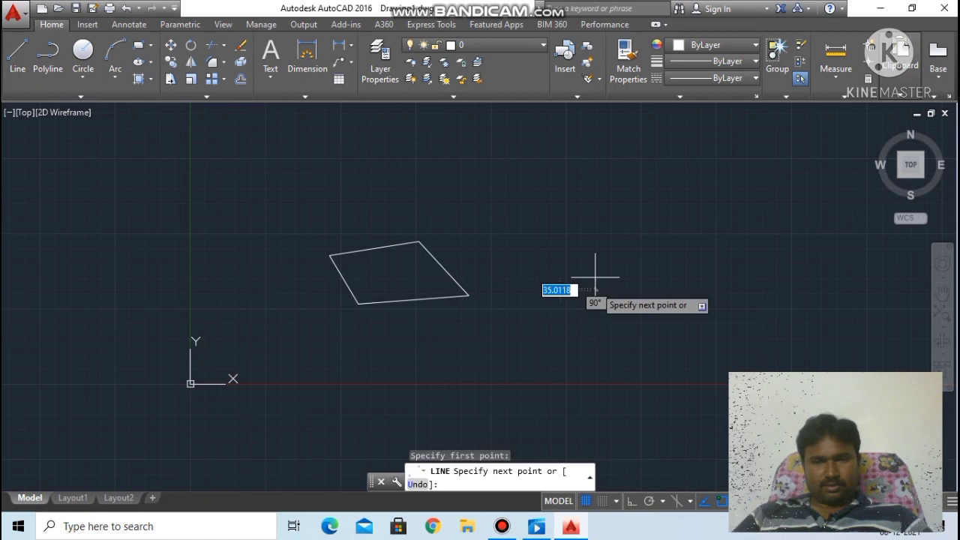
{"action": "left_click", "coordinate": [588, 169]}
{"action": "left_click", "coordinate": [767, 169]}
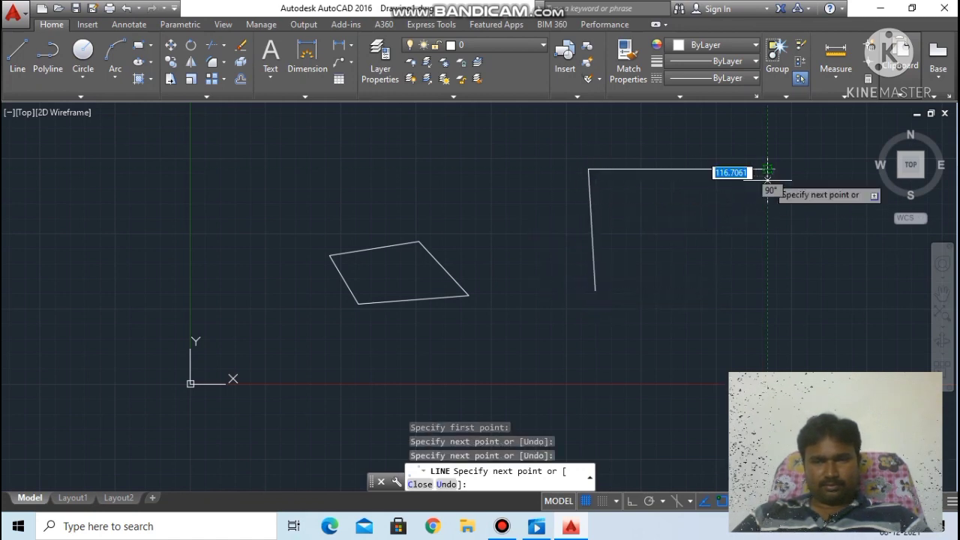
{"action": "left_click", "coordinate": [756, 257]}
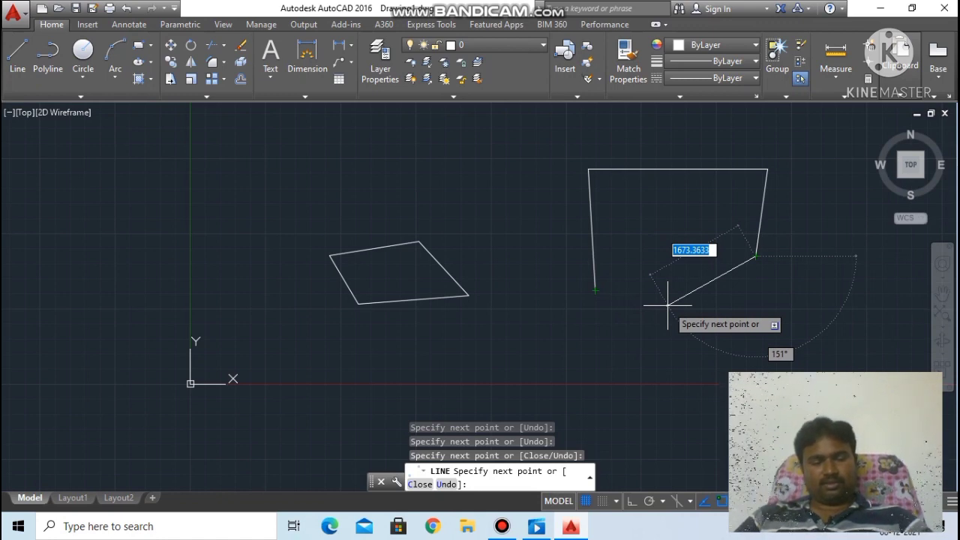
{"action": "type", "text": "c"}
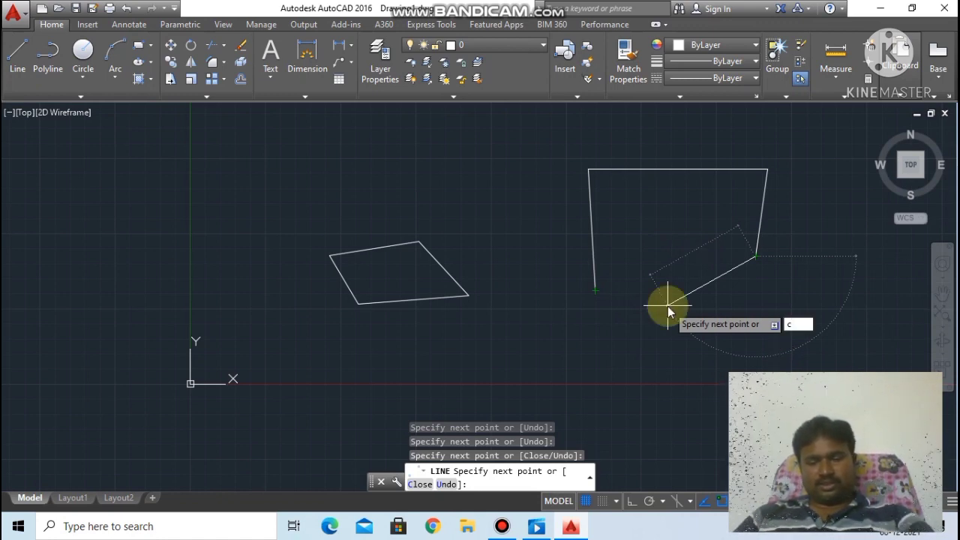
{"action": "key", "text": "Return"}
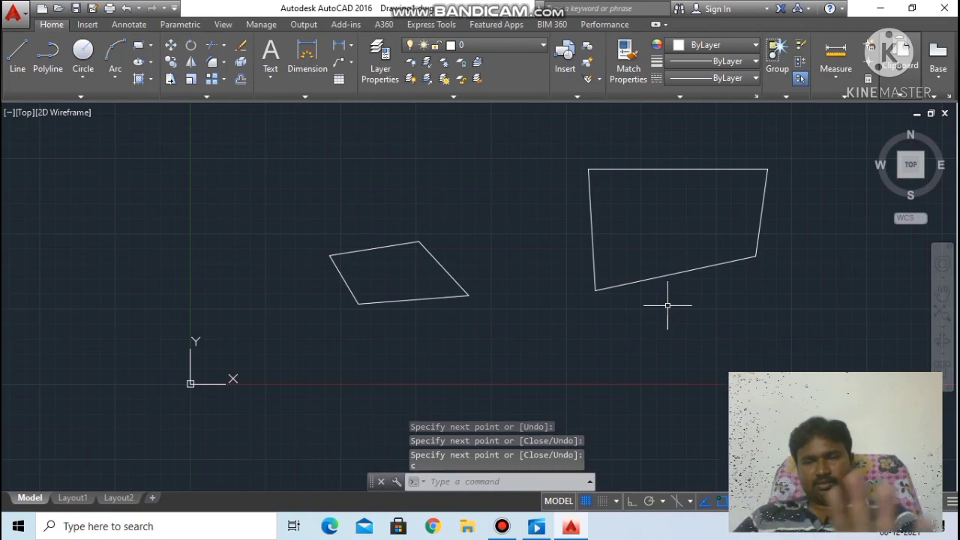
{"action": "left_click", "coordinate": [883, 11]}
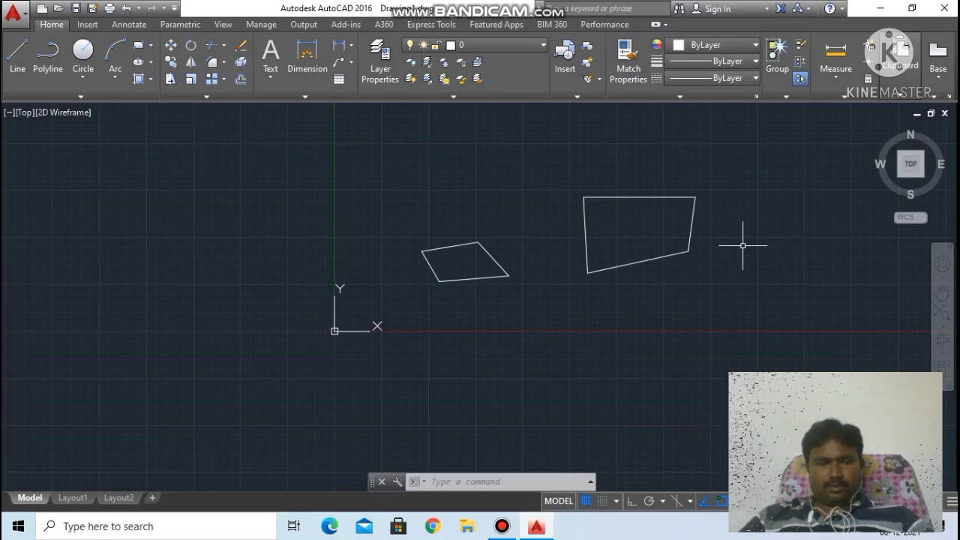
{"action": "scroll", "coordinate": [743, 245], "scroll_direction": "up", "scroll_amount": 2}
{"action": "scroll", "coordinate": [742, 245], "scroll_direction": "down", "scroll_amount": 3}
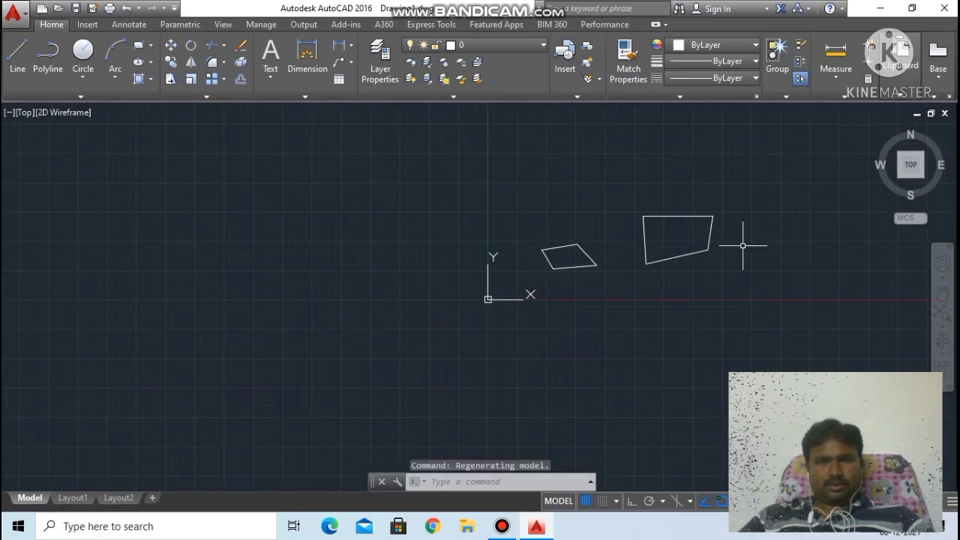
{"action": "scroll", "coordinate": [746, 212], "scroll_direction": "up", "scroll_amount": 4}
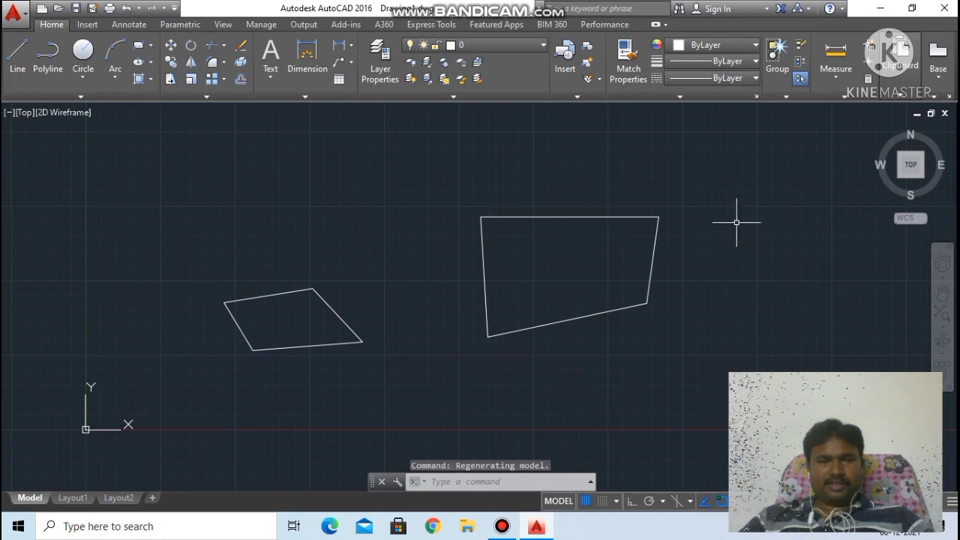
{"action": "scroll", "coordinate": [693, 244], "scroll_direction": "up", "scroll_amount": 2}
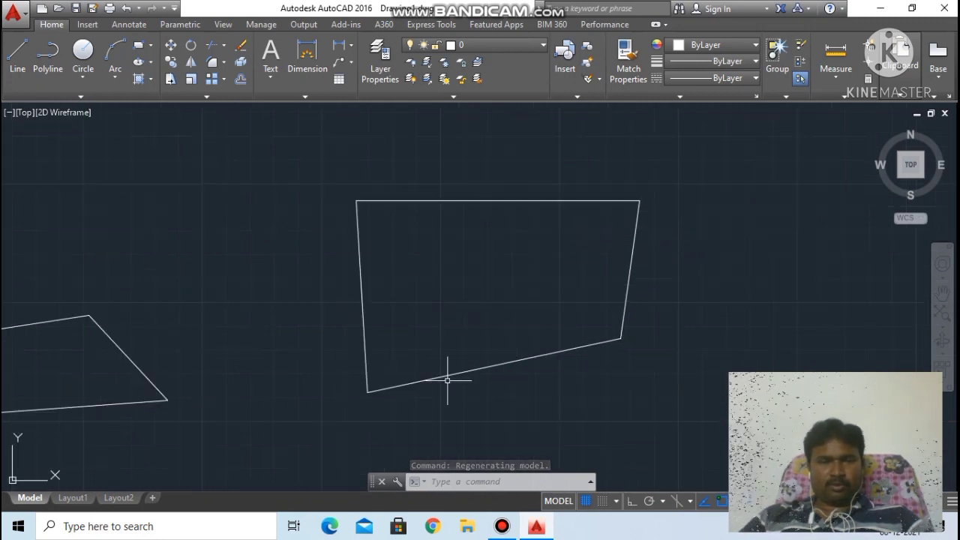
{"action": "scroll", "coordinate": [613, 280], "scroll_direction": "down", "scroll_amount": 4}
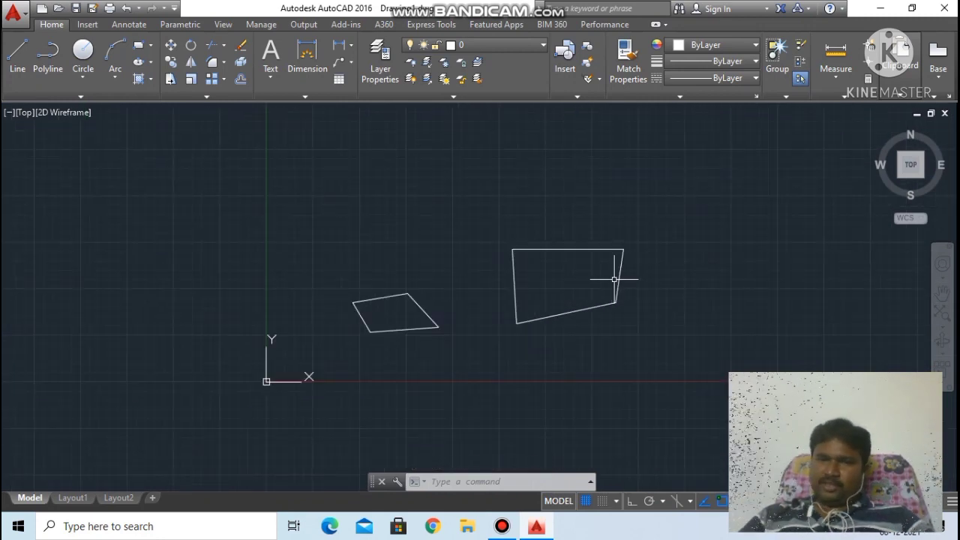
{"action": "scroll", "coordinate": [614, 279], "scroll_direction": "up", "scroll_amount": 2}
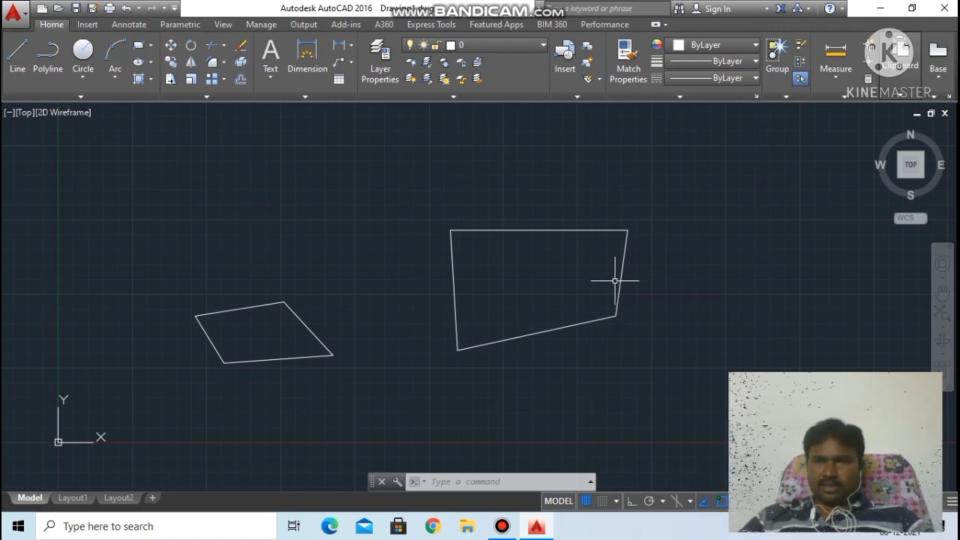
{"action": "scroll", "coordinate": [614, 281], "scroll_direction": "down", "scroll_amount": 2}
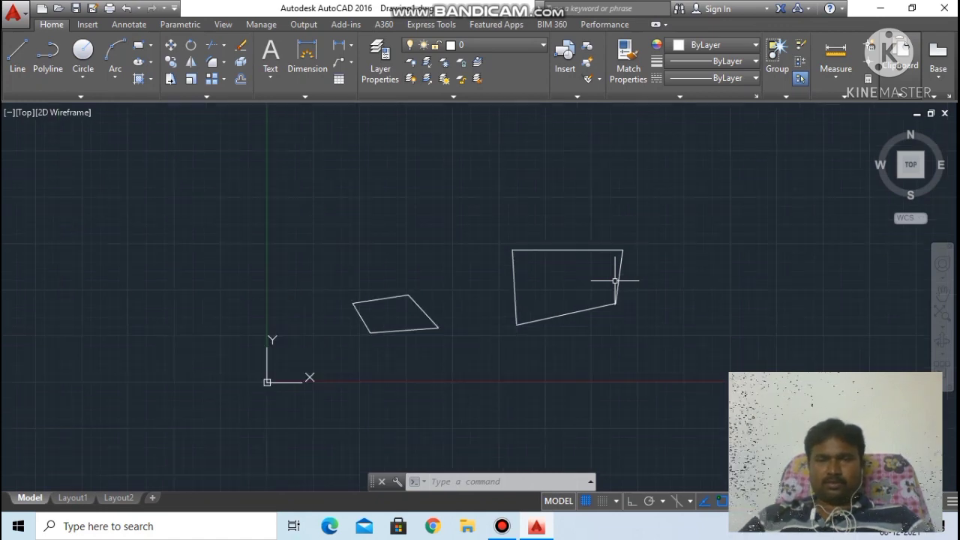
{"action": "scroll", "coordinate": [615, 279], "scroll_direction": "up", "scroll_amount": 2}
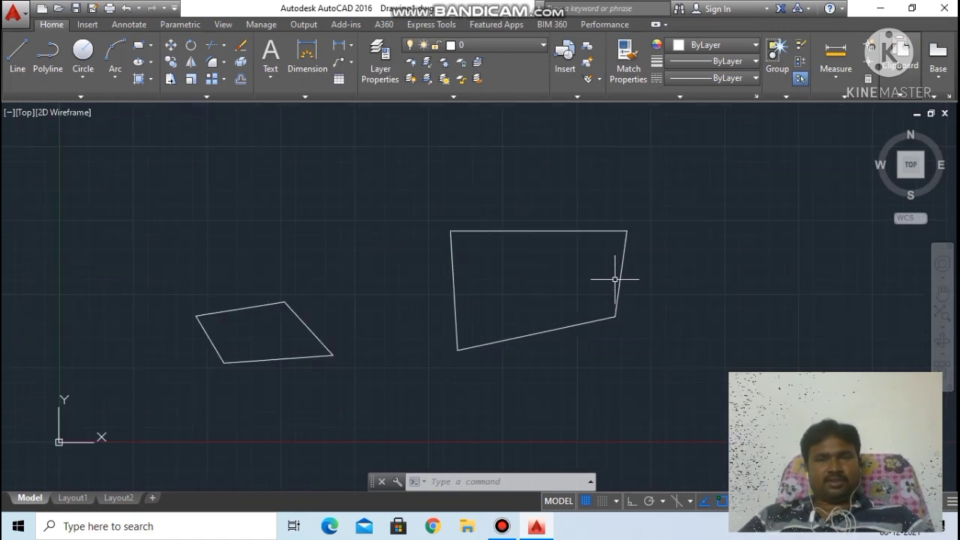
{"action": "scroll", "coordinate": [615, 274], "scroll_direction": "down", "scroll_amount": 4}
{"action": "scroll", "coordinate": [637, 276], "scroll_direction": "up", "scroll_amount": 4}
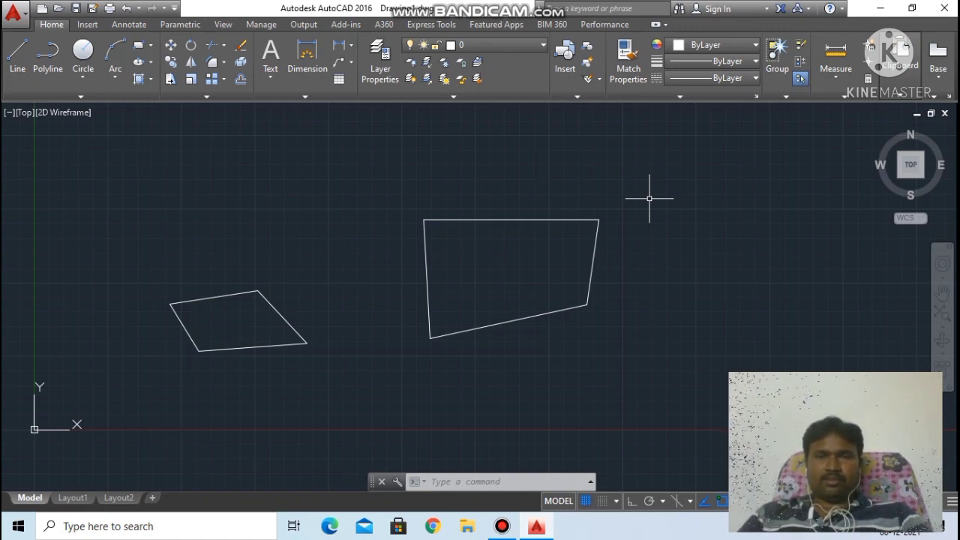
{"action": "scroll", "coordinate": [650, 199], "scroll_direction": "down", "scroll_amount": 2}
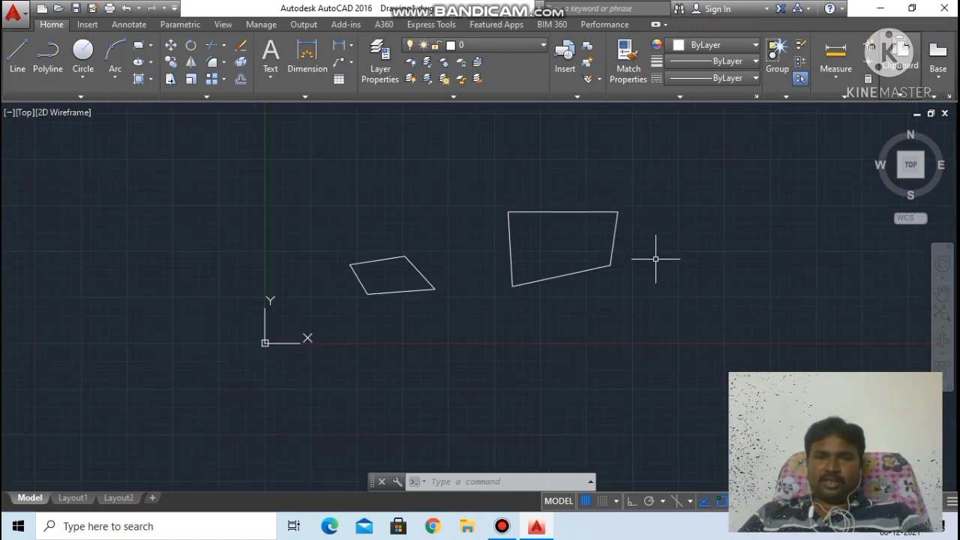
{"action": "scroll", "coordinate": [639, 273], "scroll_direction": "up", "scroll_amount": 2}
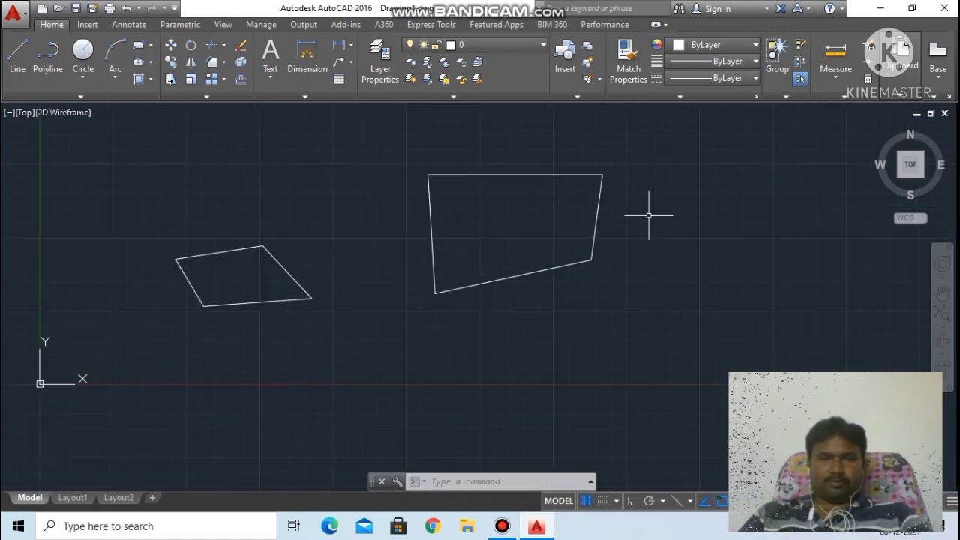
{"action": "scroll", "coordinate": [645, 214], "scroll_direction": "up", "scroll_amount": 2}
{"action": "scroll", "coordinate": [649, 215], "scroll_direction": "down", "scroll_amount": 4}
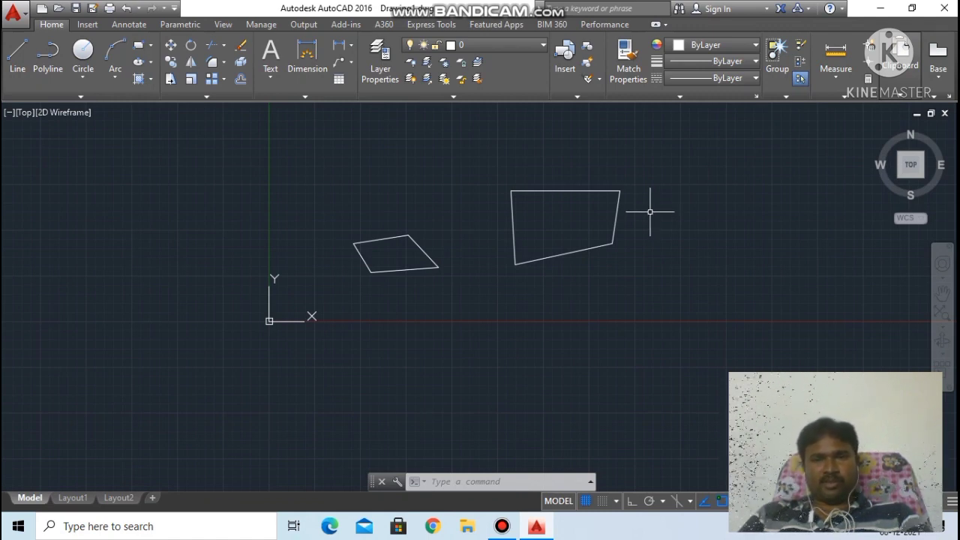
{"action": "scroll", "coordinate": [650, 189], "scroll_direction": "up", "scroll_amount": 2}
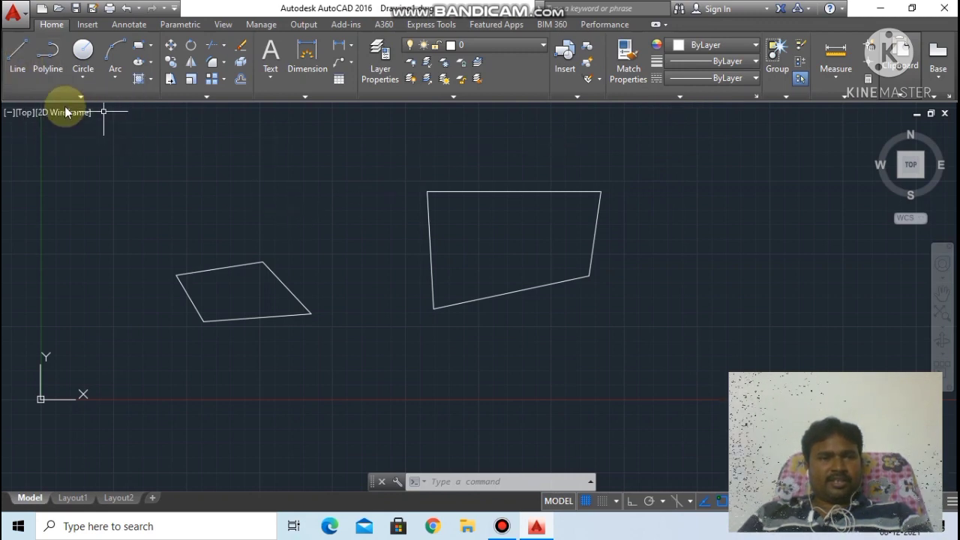
Step: Draw a freehand zigzag of six connected lines right of the larger four-sided shape, finishing just beyond its lower right corner
{"action": "left_click", "coordinate": [18, 54]}
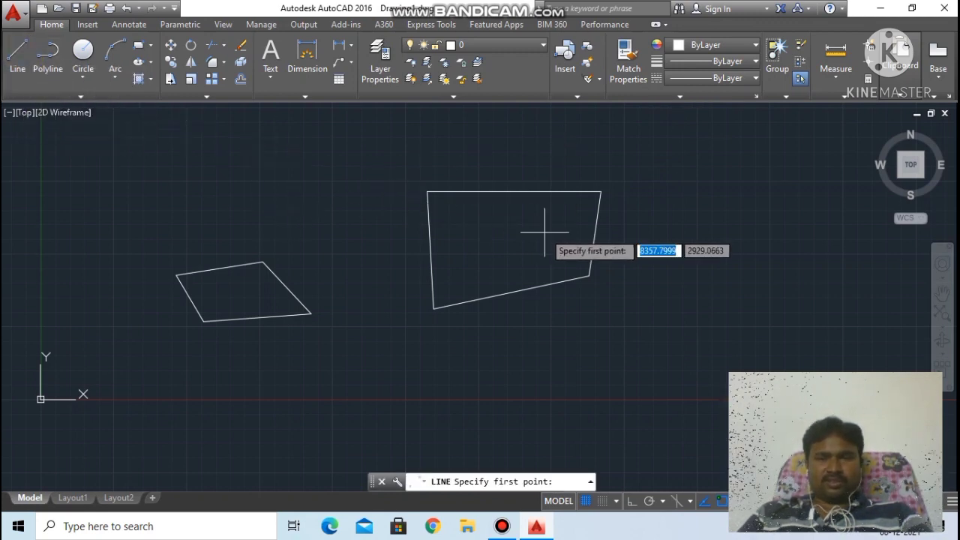
{"action": "left_click", "coordinate": [695, 279]}
{"action": "left_click", "coordinate": [824, 225]}
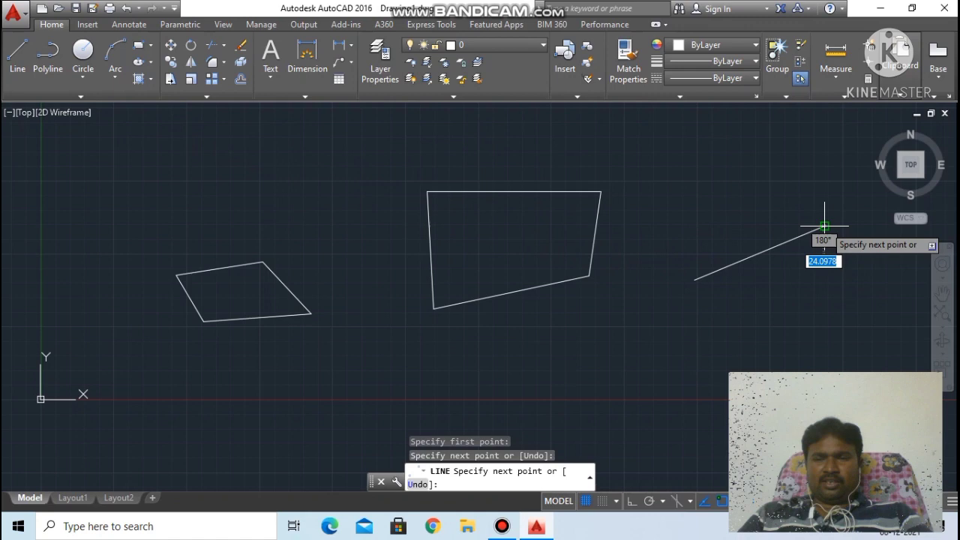
{"action": "left_click", "coordinate": [679, 155]}
{"action": "left_click", "coordinate": [630, 327]}
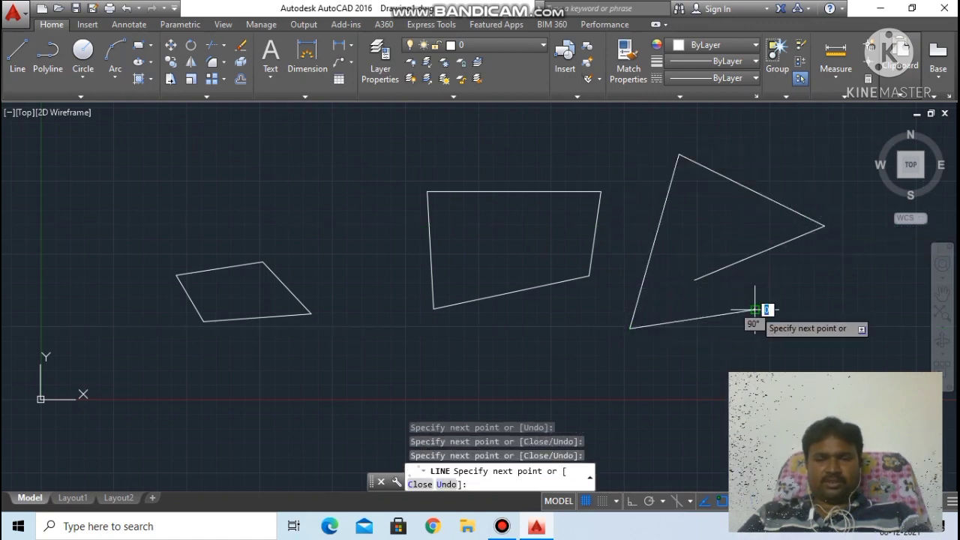
{"action": "left_click", "coordinate": [754, 308]}
{"action": "left_click", "coordinate": [610, 181]}
{"action": "left_click", "coordinate": [598, 306]}
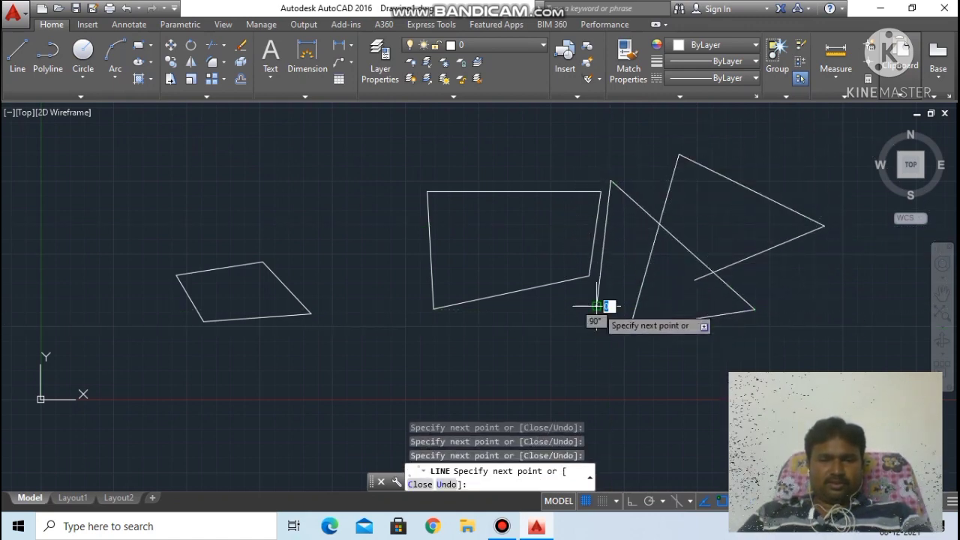
Step: Continue the line chain with four segments below and around the left side of the larger four-sided shape, and end the Line command
{"action": "left_click", "coordinate": [465, 341]}
{"action": "left_click", "coordinate": [384, 330]}
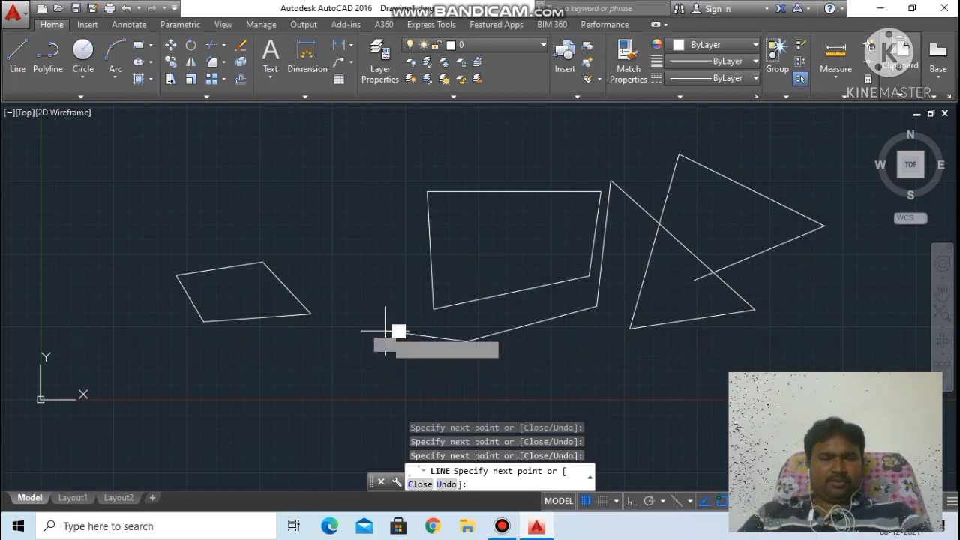
{"action": "left_click", "coordinate": [360, 215]}
{"action": "left_click", "coordinate": [427, 143]}
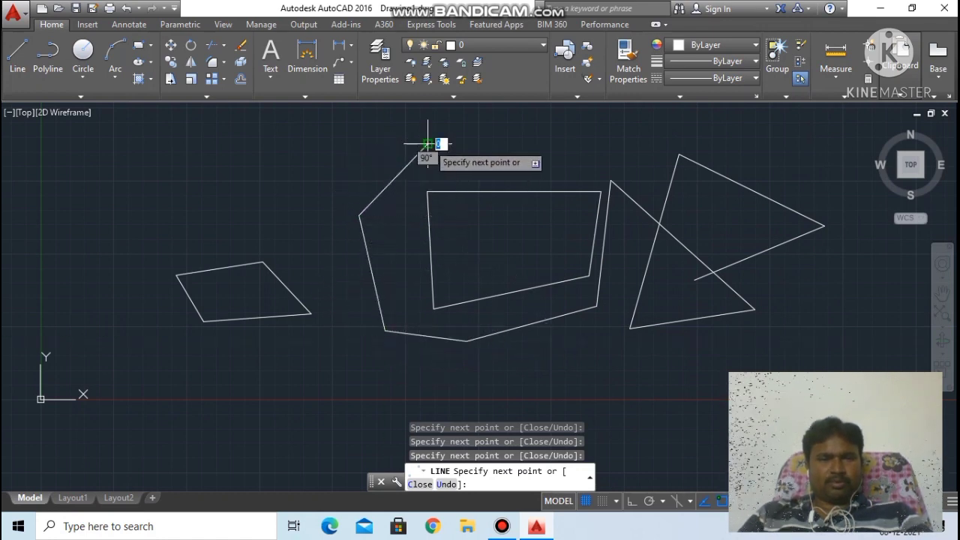
{"action": "key", "text": "Escape"}
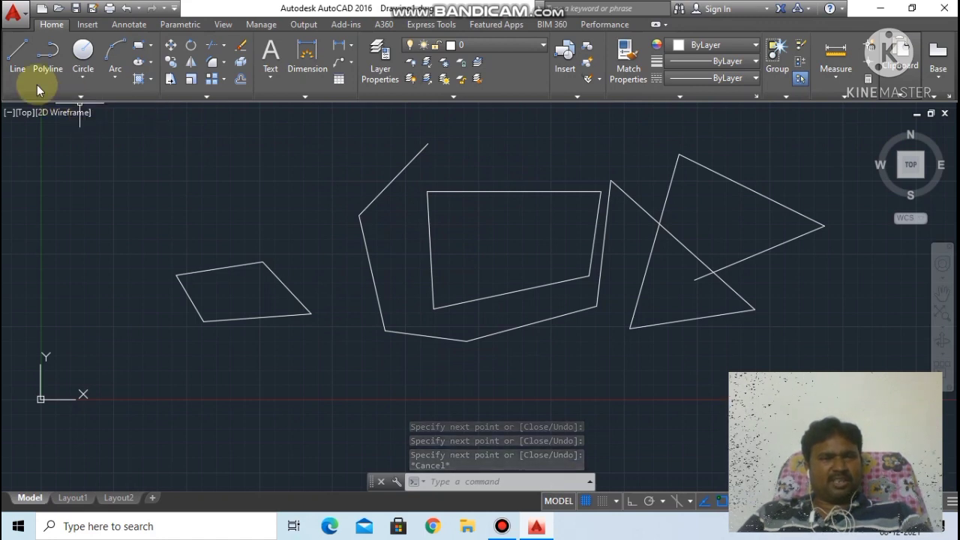
{"action": "left_click", "coordinate": [89, 96]}
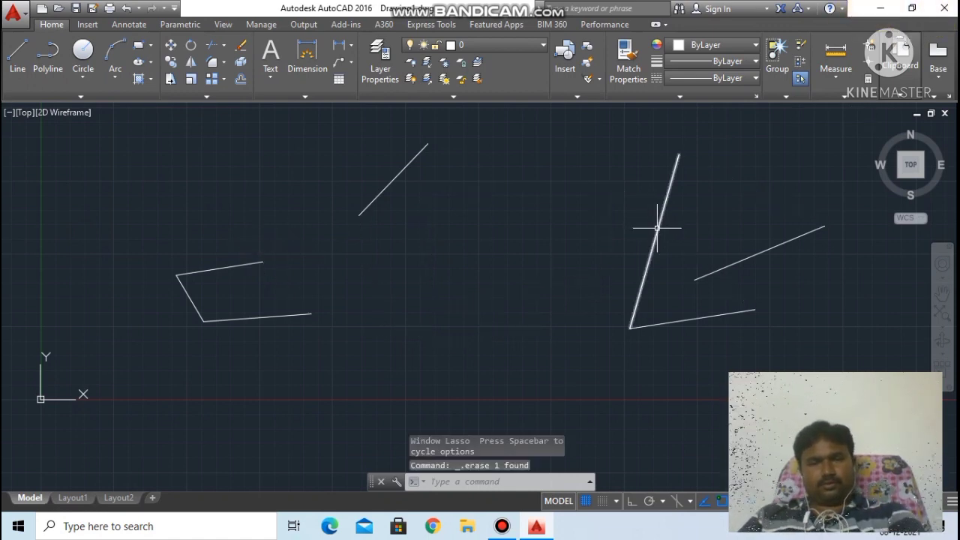
Step: Erase the three remaining lines on the far side of the drawing, away from the origin
{"action": "left_click", "coordinate": [656, 226]}
{"action": "key", "text": "Delete"}
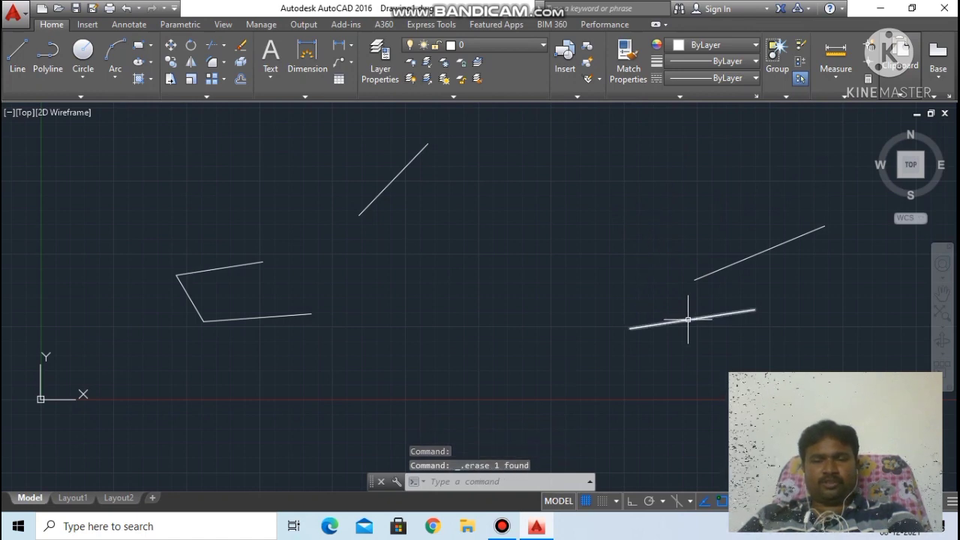
{"action": "left_click", "coordinate": [688, 318]}
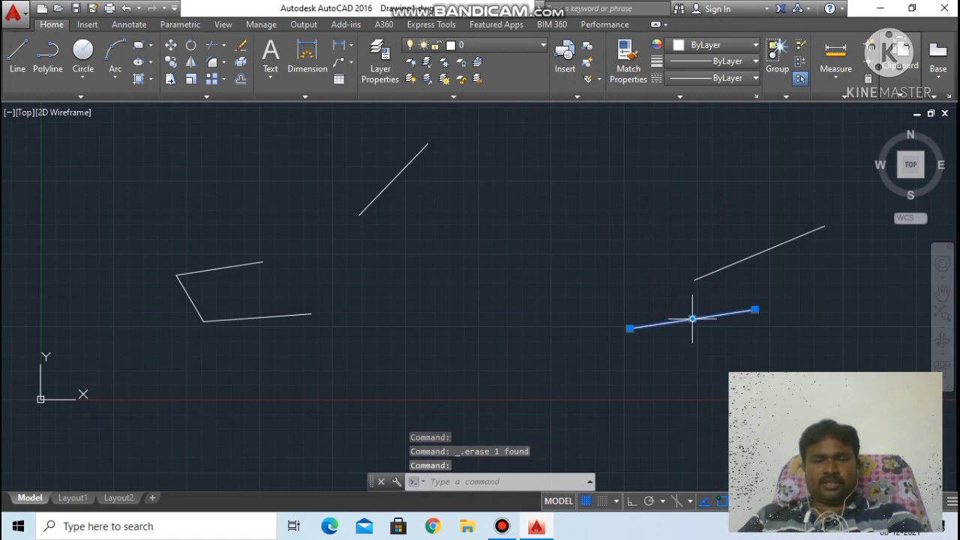
{"action": "left_click", "coordinate": [747, 259]}
{"action": "key", "text": "Delete"}
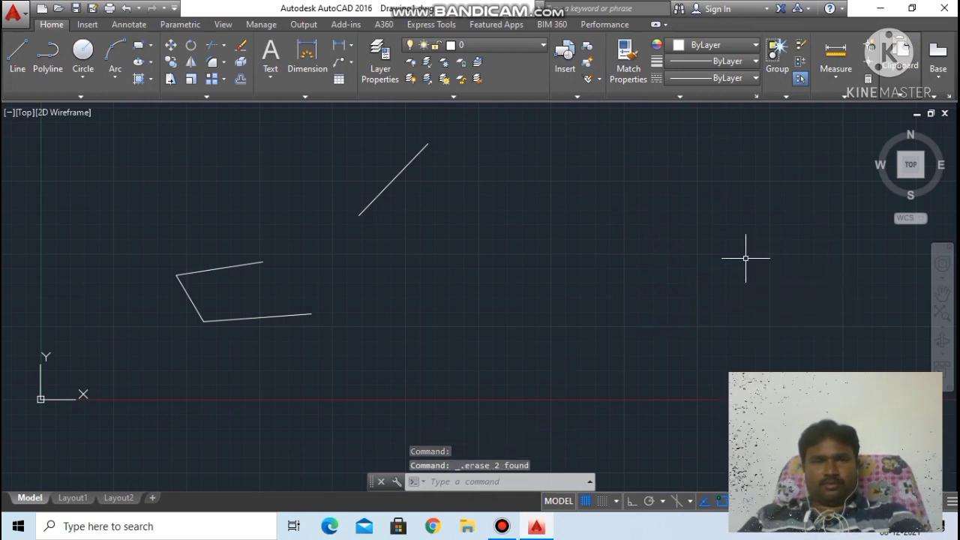
Step: Erase the separate diagonal line and the three connected lines near the origin, emptying the drawing
{"action": "left_click", "coordinate": [376, 195]}
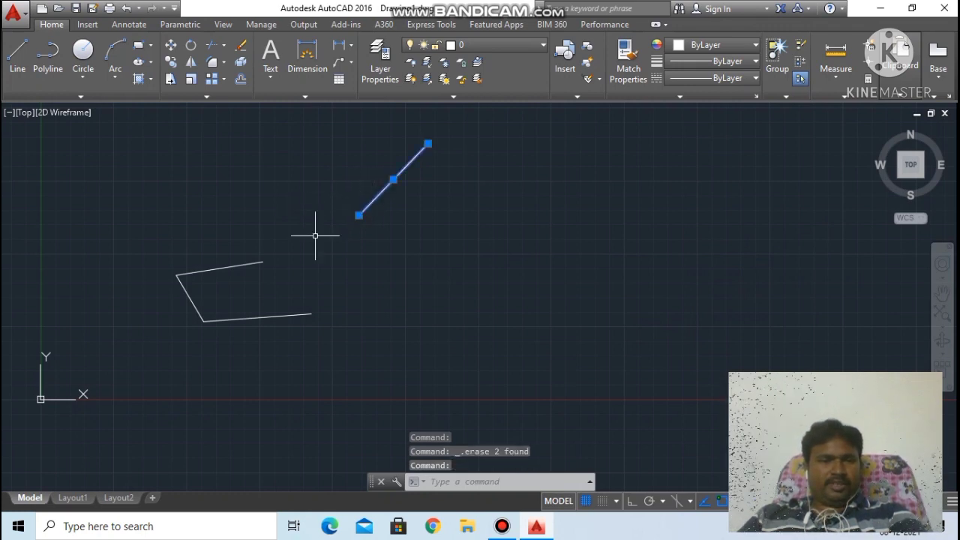
{"action": "left_click", "coordinate": [215, 267]}
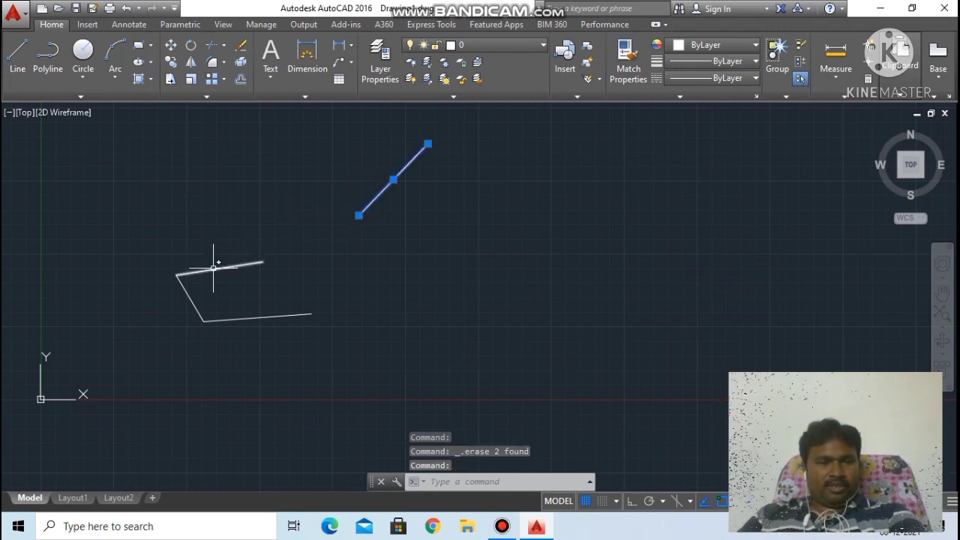
{"action": "key", "text": "Delete"}
{"action": "left_click", "coordinate": [187, 297]}
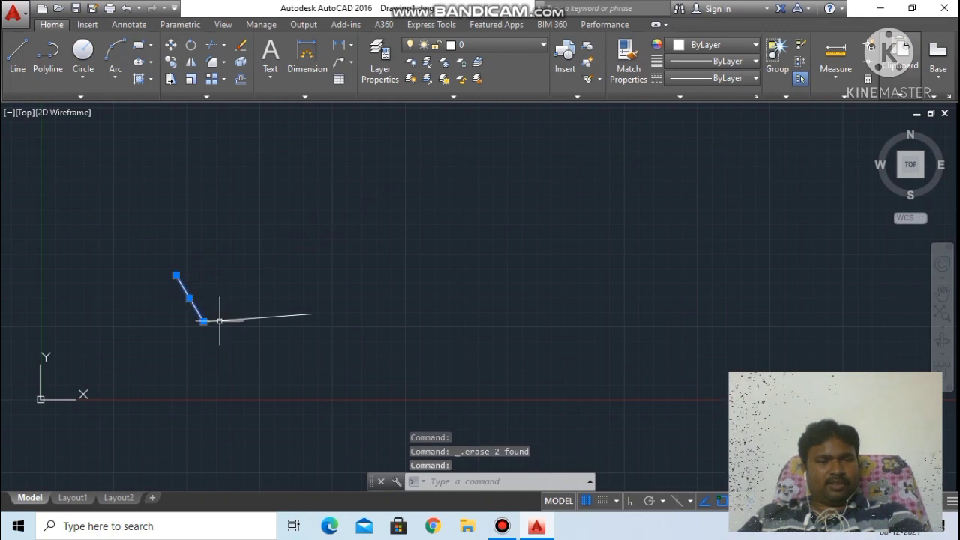
{"action": "key", "text": "Delete"}
{"action": "left_click", "coordinate": [218, 320]}
{"action": "key", "text": "Delete"}
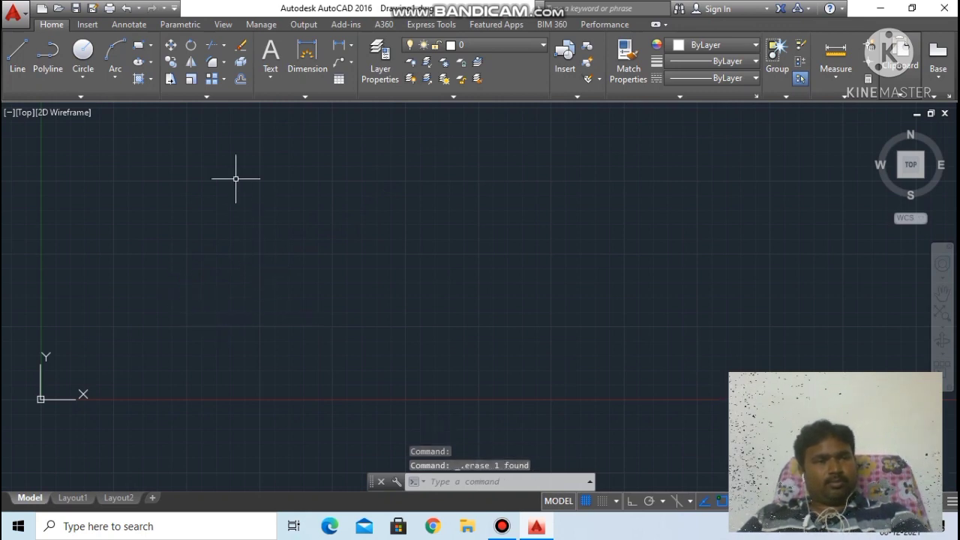
Step: Start a polyline with the PL command in the middle of the drawing and draw four freehand zigzag segments rightward
{"action": "left_click", "coordinate": [442, 484]}
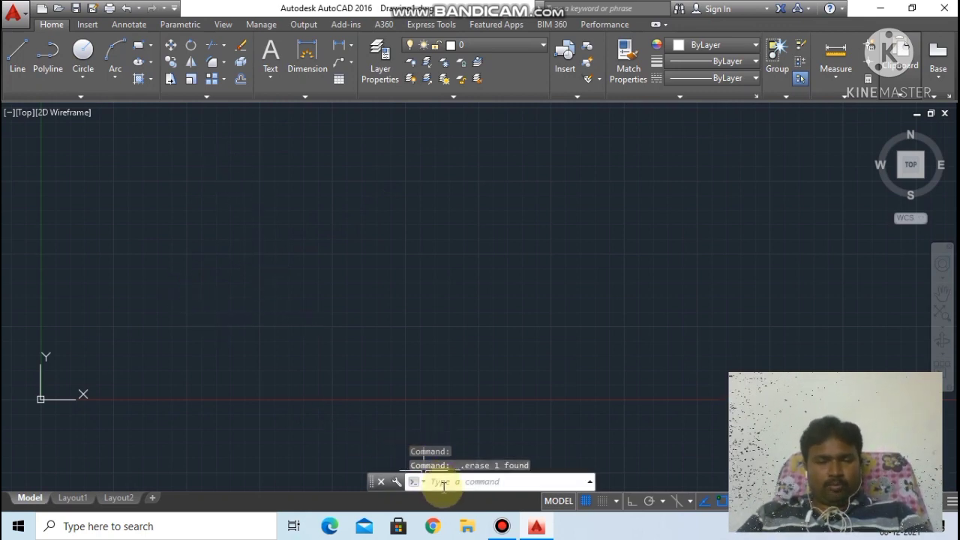
{"action": "left_click", "coordinate": [601, 327]}
{"action": "type", "text": "p"}
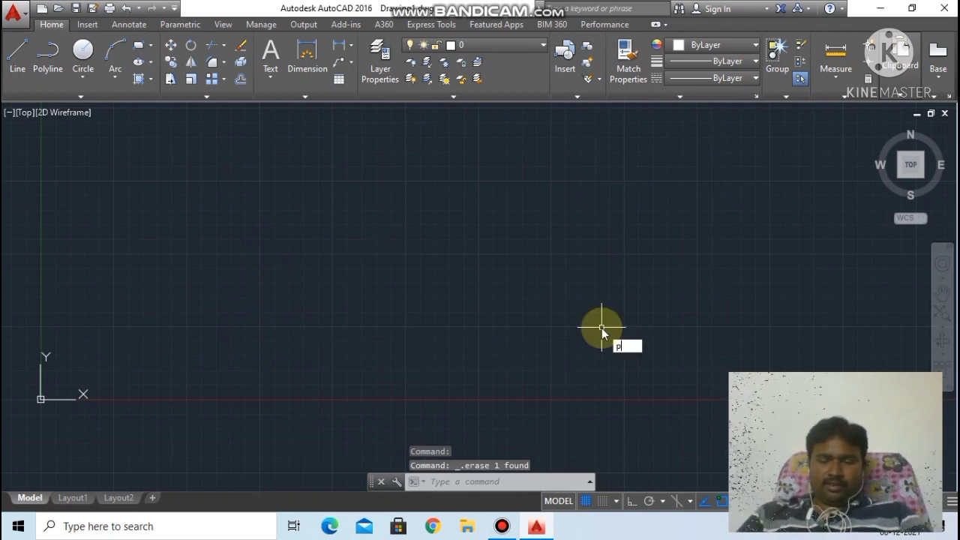
{"action": "type", "text": "l"}
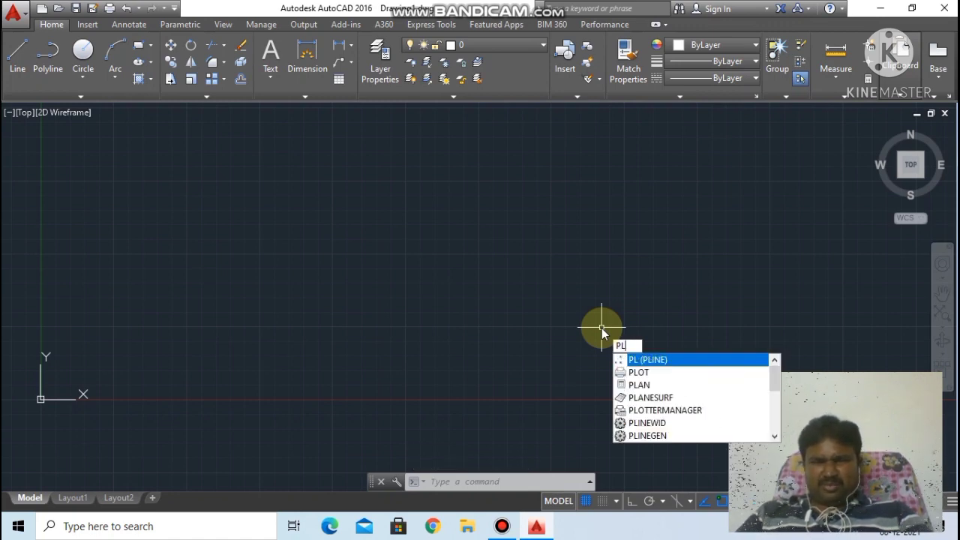
{"action": "left_click", "coordinate": [664, 366]}
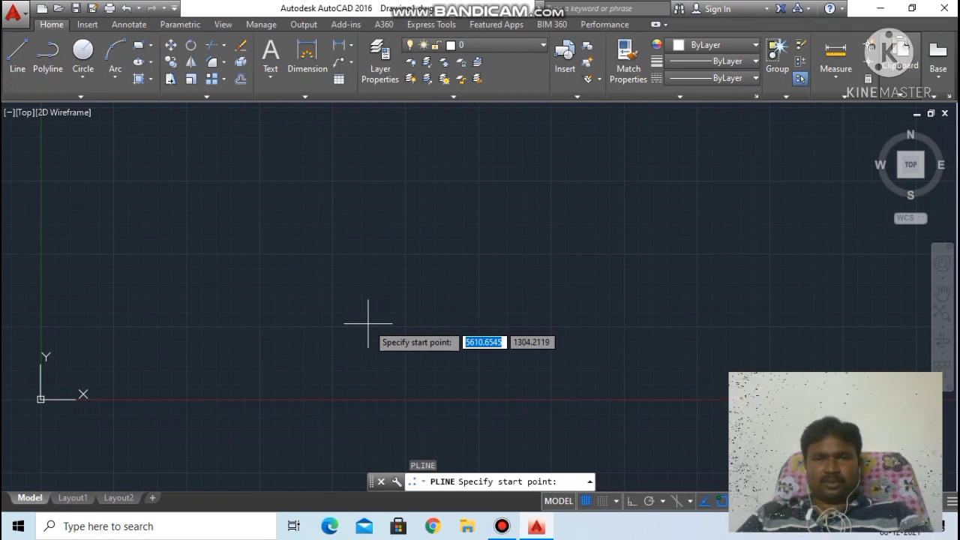
{"action": "left_click", "coordinate": [392, 303]}
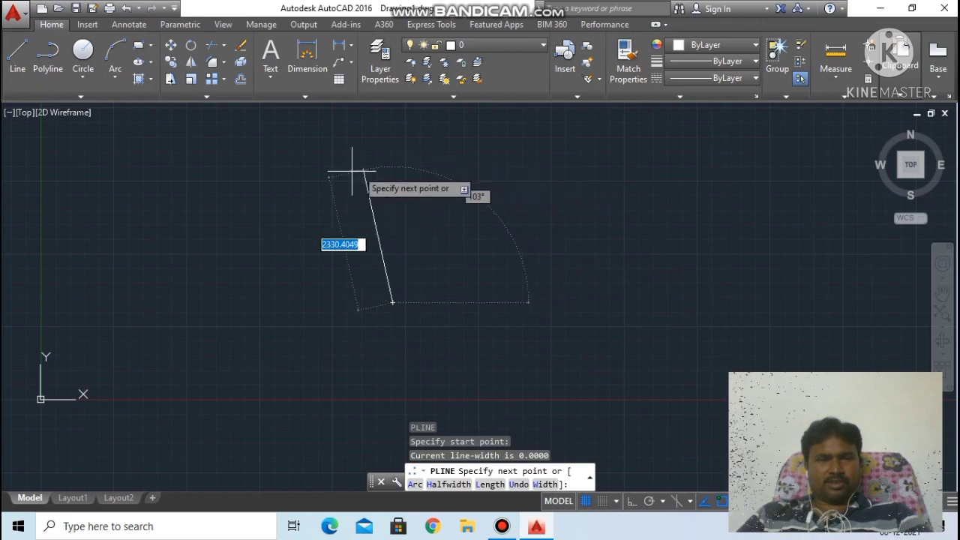
{"action": "left_click", "coordinate": [516, 174]}
{"action": "left_click", "coordinate": [564, 316]}
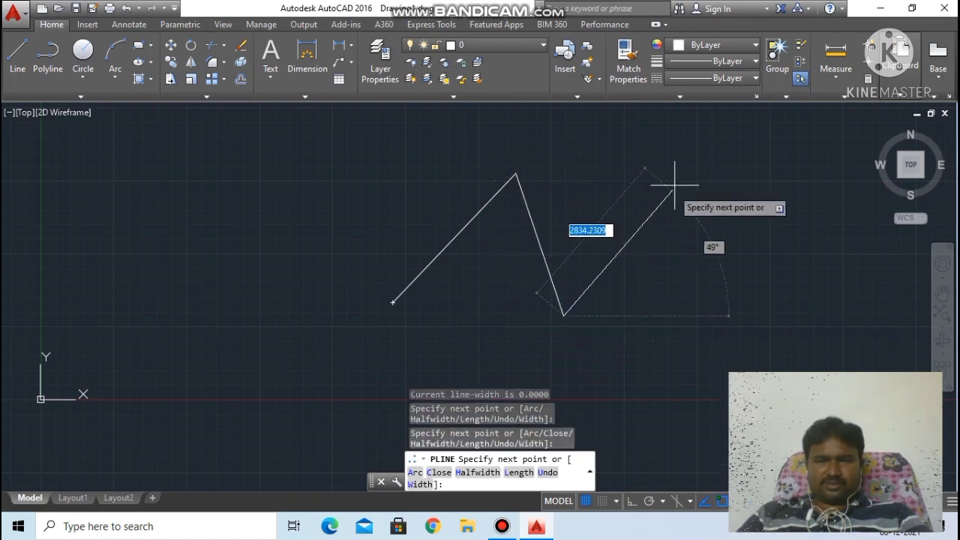
{"action": "left_click", "coordinate": [674, 186]}
{"action": "left_click", "coordinate": [675, 303]}
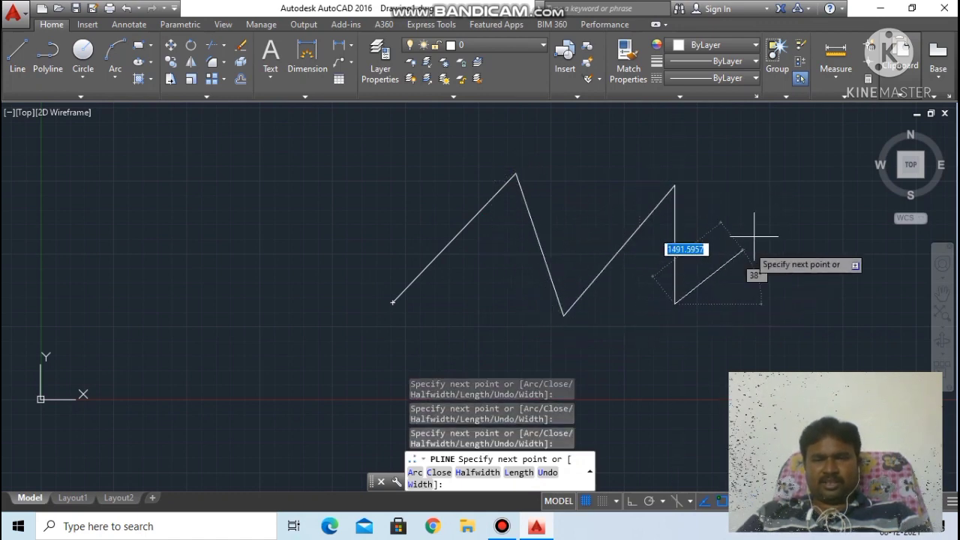
Step: Continue the zigzag polyline with three more freehand segments, finishing on a high point, and end the command
{"action": "left_click", "coordinate": [779, 193]}
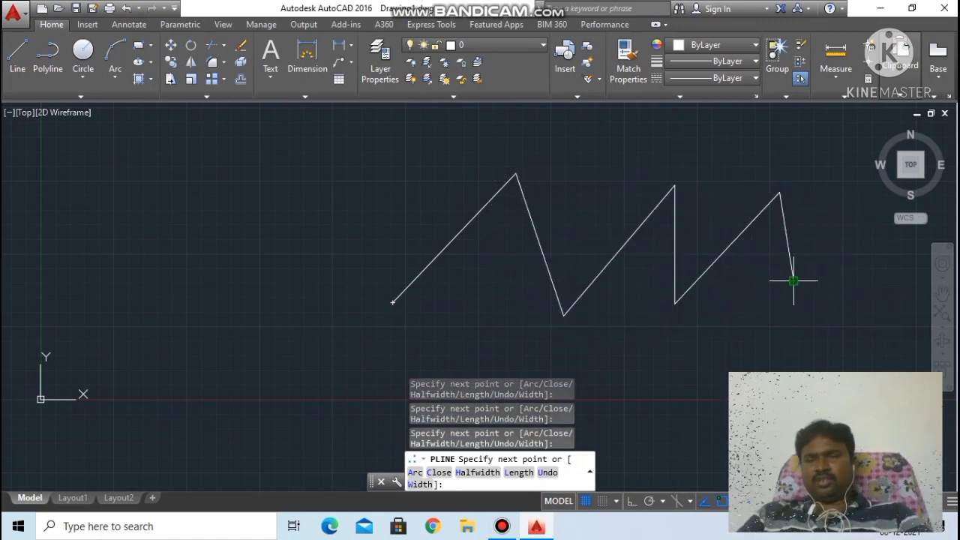
{"action": "left_click", "coordinate": [794, 281]}
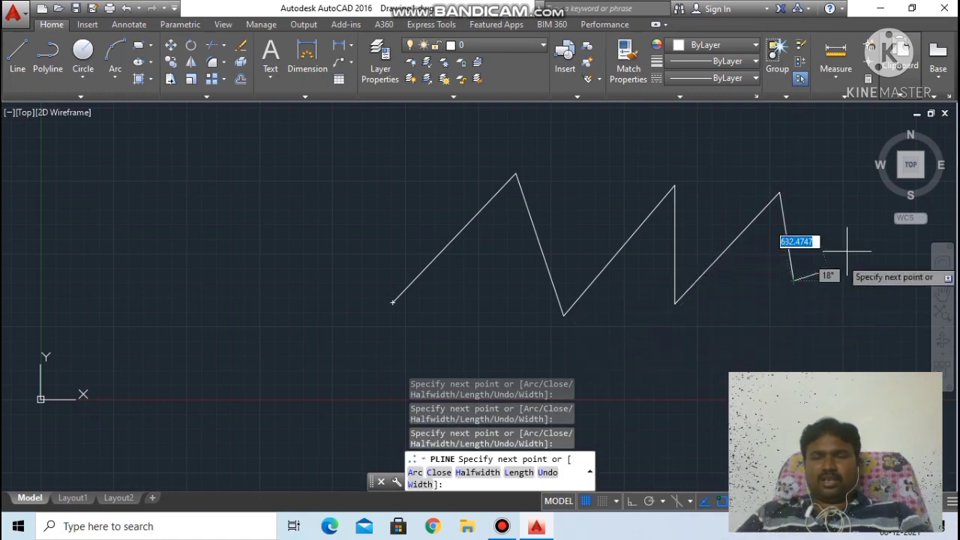
{"action": "left_click", "coordinate": [831, 178]}
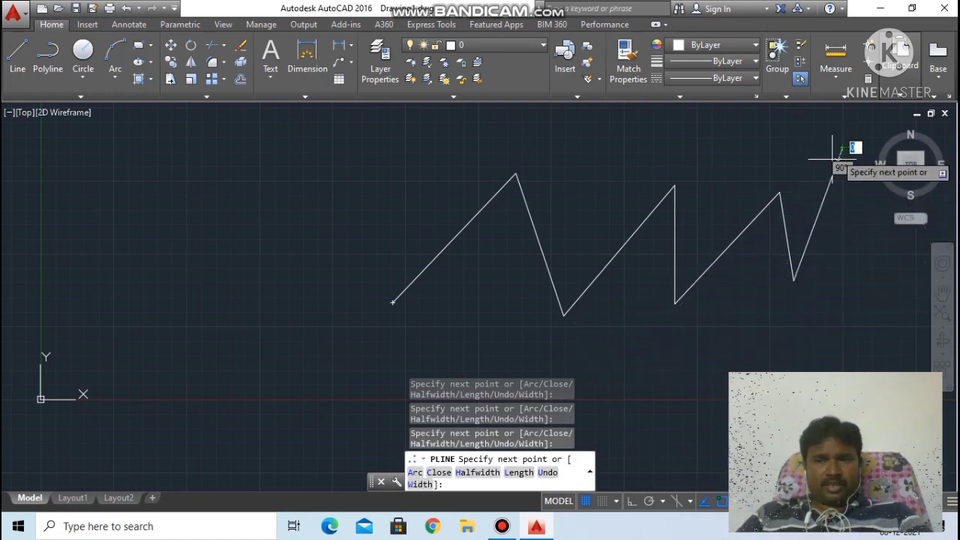
{"action": "left_click", "coordinate": [842, 148]}
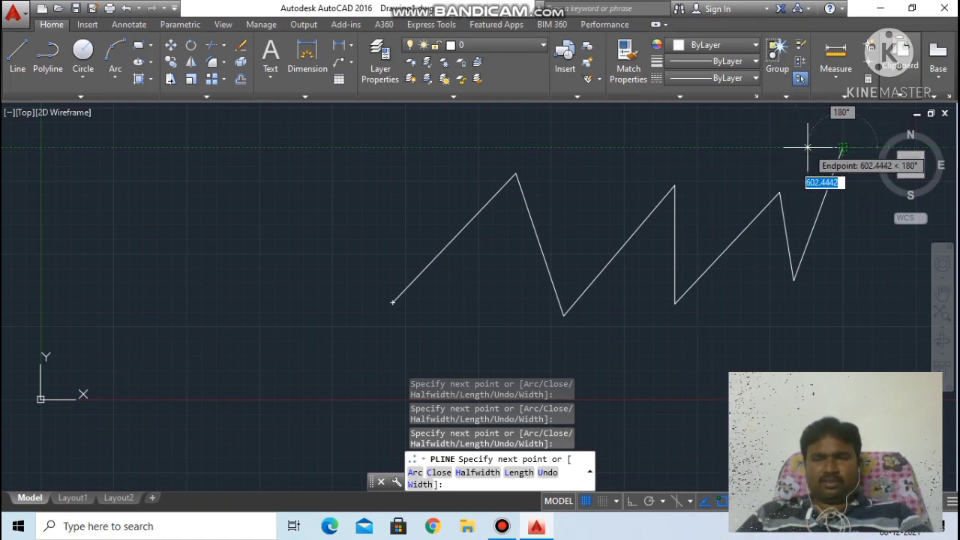
{"action": "key", "text": "Escape"}
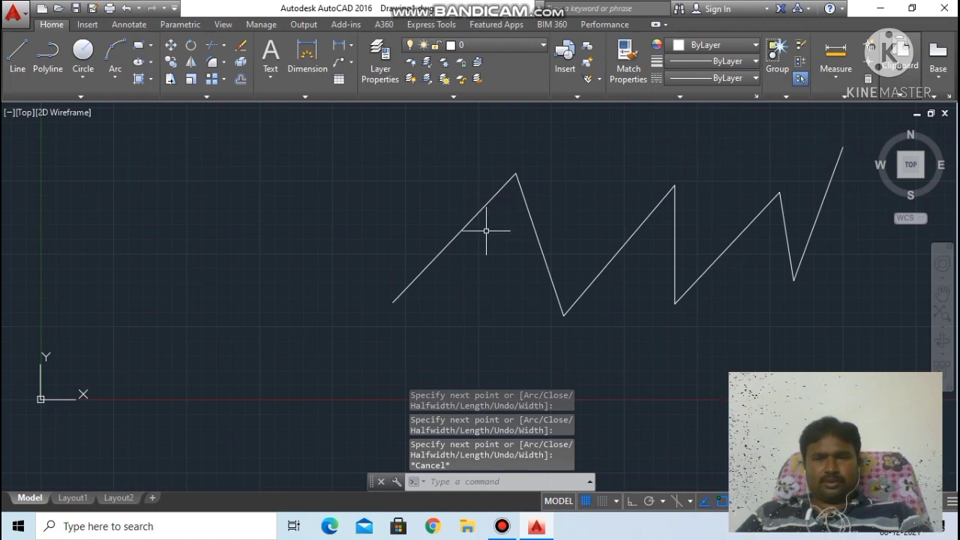
{"action": "scroll", "coordinate": [565, 264], "scroll_direction": "down", "scroll_amount": 2}
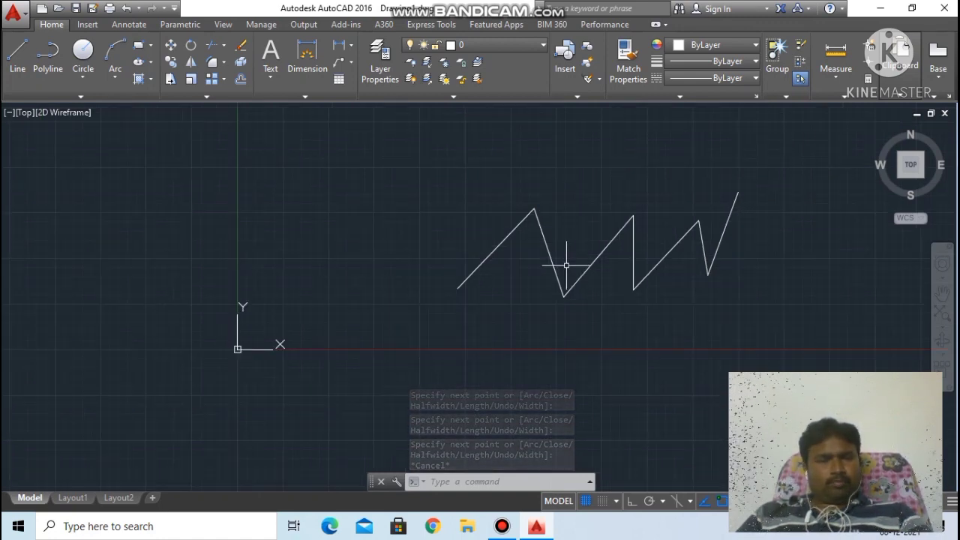
{"action": "scroll", "coordinate": [566, 265], "scroll_direction": "up", "scroll_amount": 2}
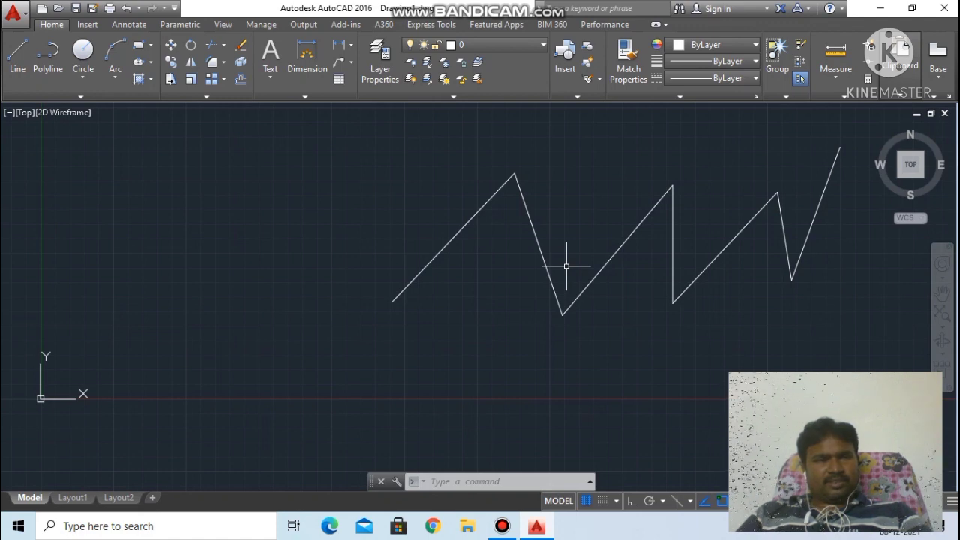
Step: Draw a freehand chain of nine connected lines with the Line command between the origin and the zigzag polyline, passing back through its start point
{"action": "left_click", "coordinate": [19, 63]}
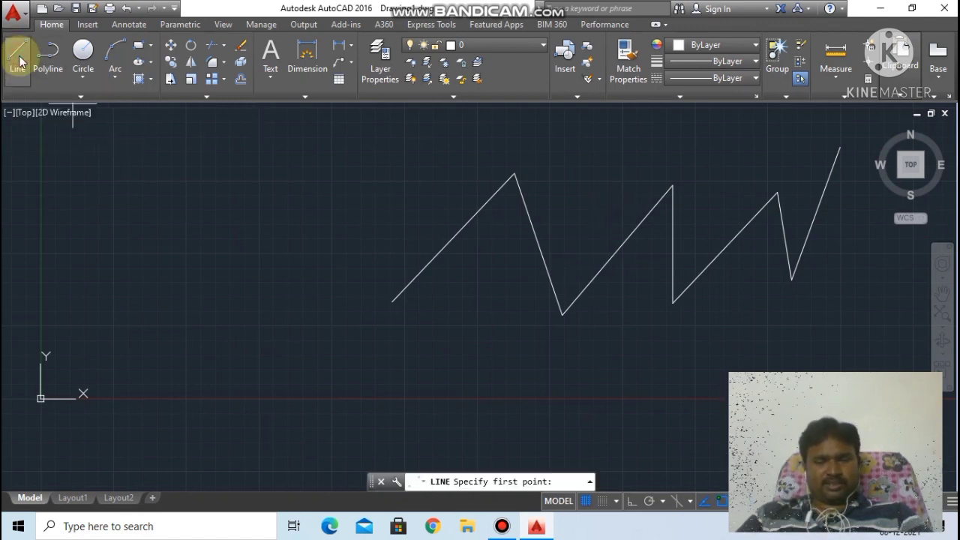
{"action": "left_click", "coordinate": [110, 346]}
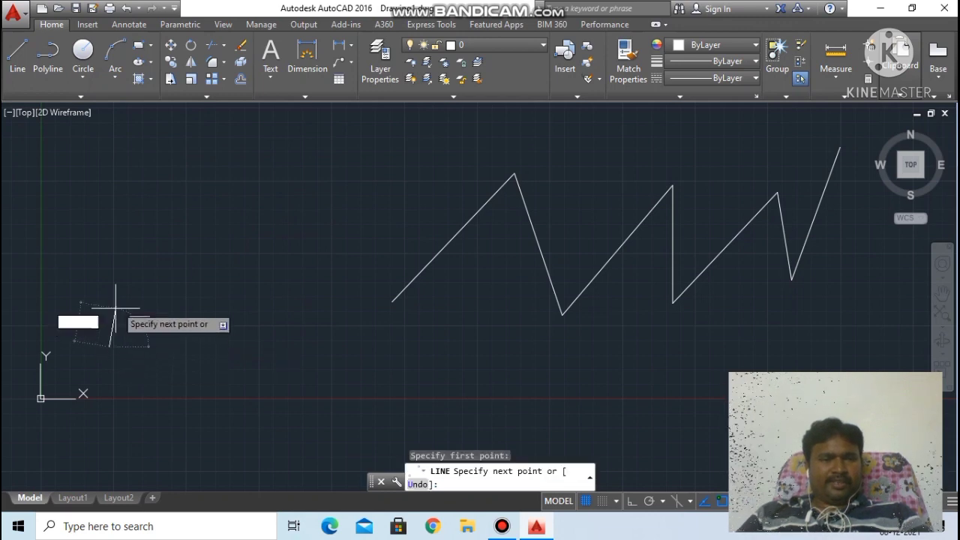
{"action": "left_click", "coordinate": [116, 194]}
{"action": "left_click", "coordinate": [255, 207]}
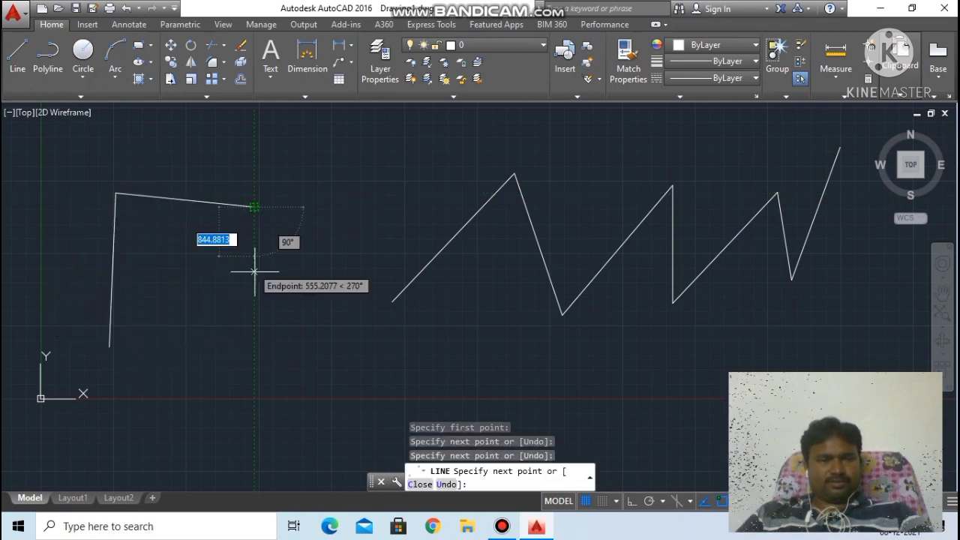
{"action": "left_click", "coordinate": [277, 310]}
{"action": "left_click", "coordinate": [187, 342]}
{"action": "left_click", "coordinate": [191, 262]}
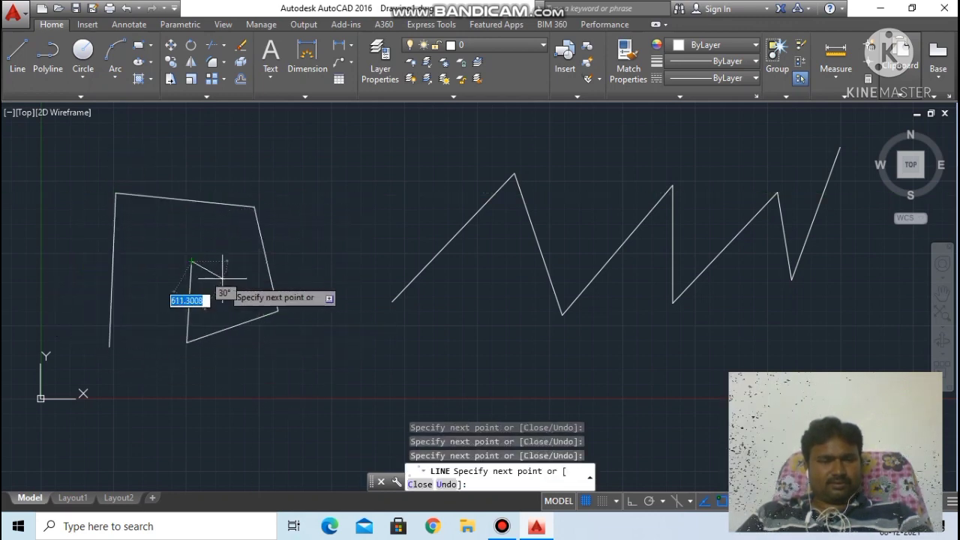
{"action": "left_click", "coordinate": [222, 279]}
{"action": "left_click", "coordinate": [110, 345]}
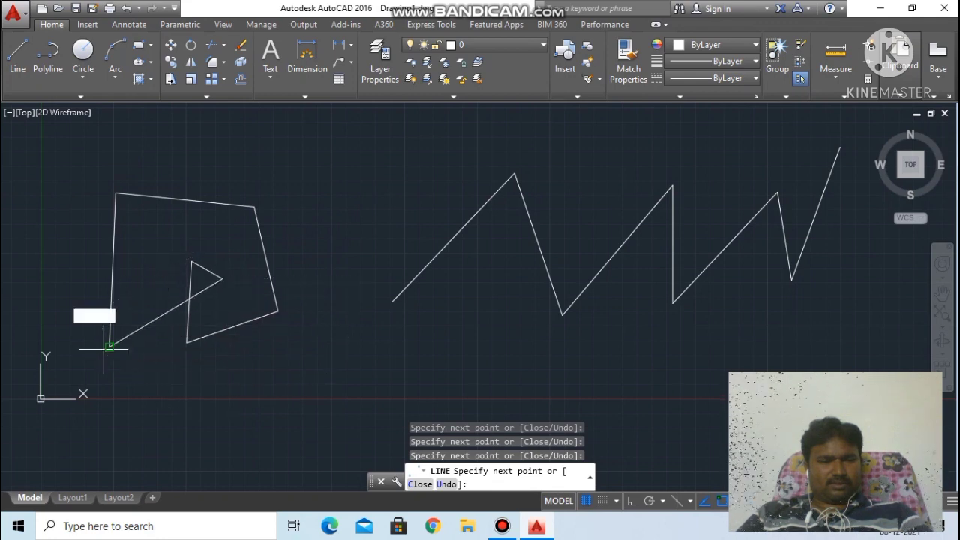
{"action": "left_click", "coordinate": [183, 392]}
{"action": "left_click", "coordinate": [277, 366]}
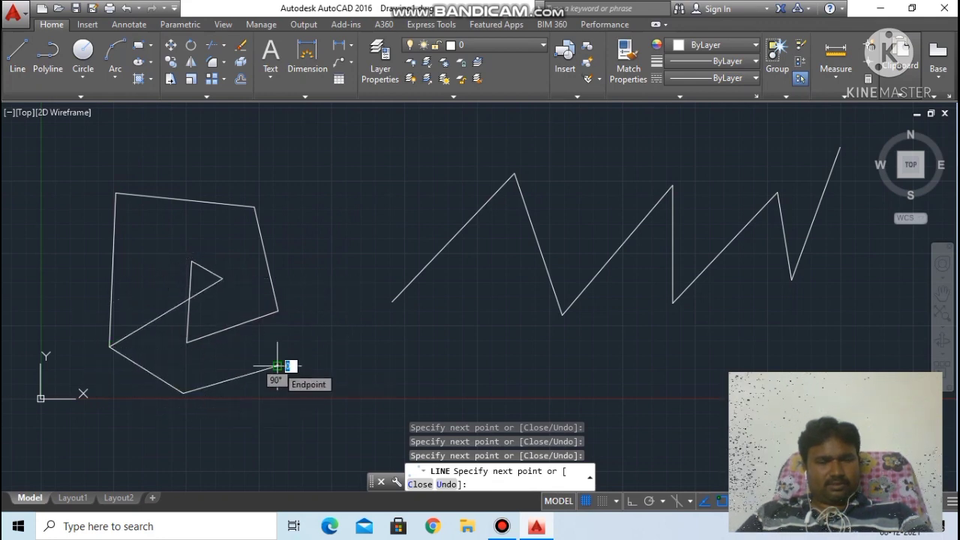
{"action": "key", "text": "Escape"}
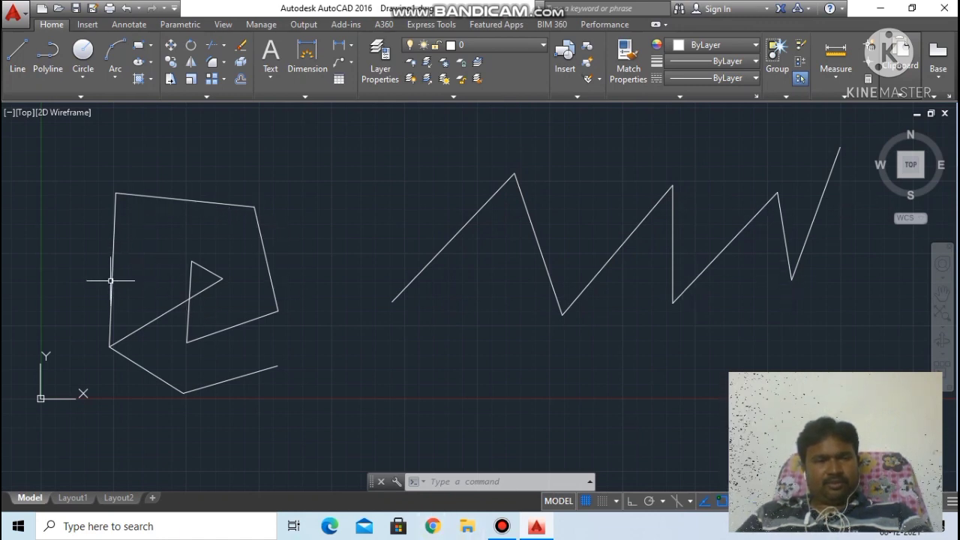
Step: Compare how individual segments of the line chain and the whole zigzag polyline select, clearing each selection
{"action": "left_click", "coordinate": [198, 200]}
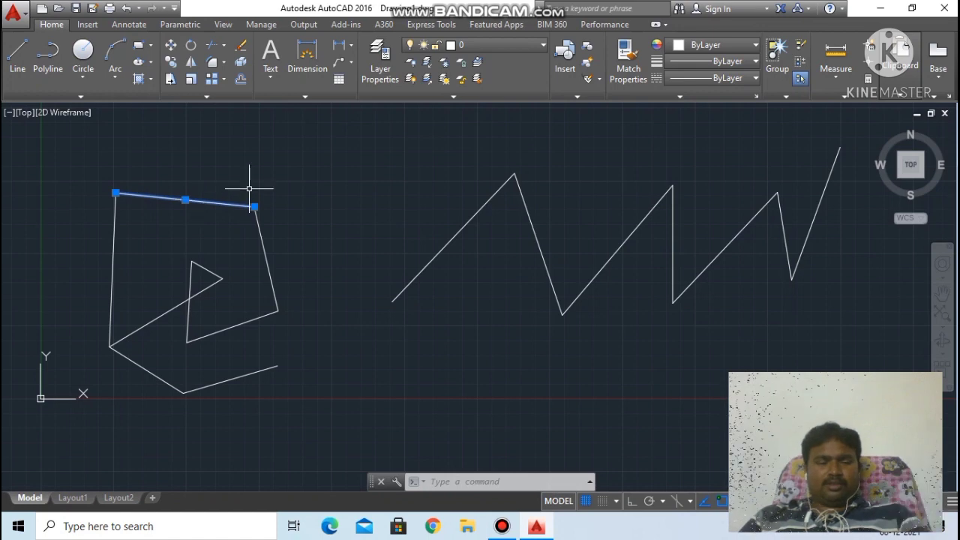
{"action": "key", "text": "Escape"}
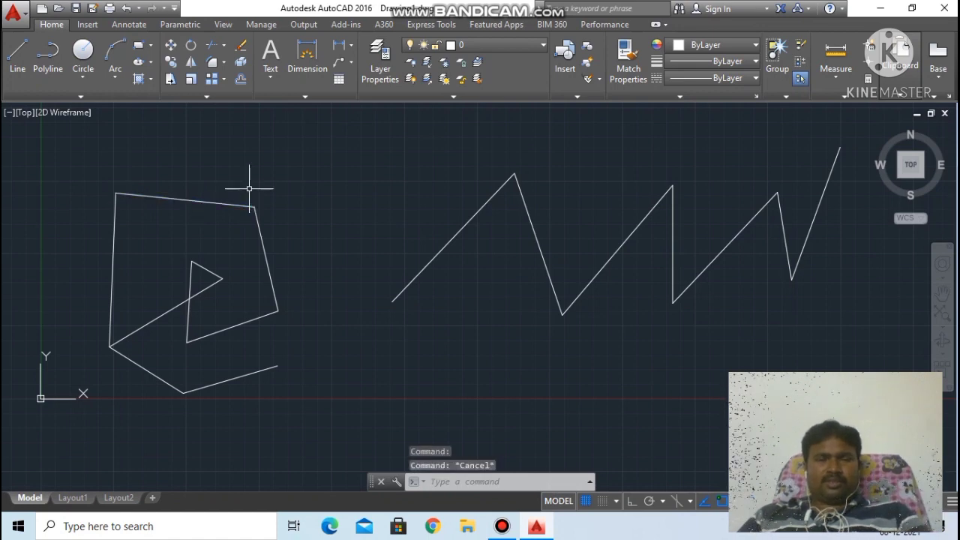
{"action": "left_click", "coordinate": [469, 219]}
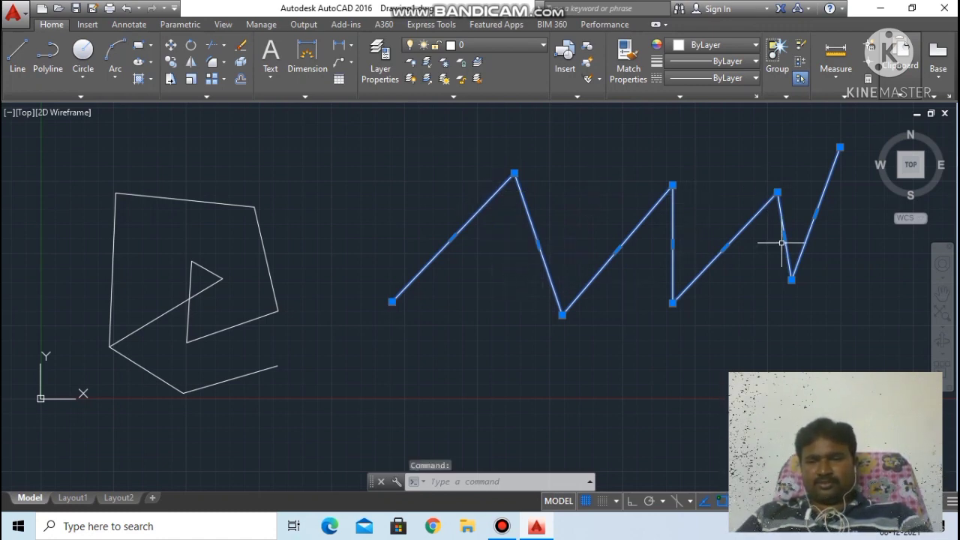
{"action": "key", "text": "Escape"}
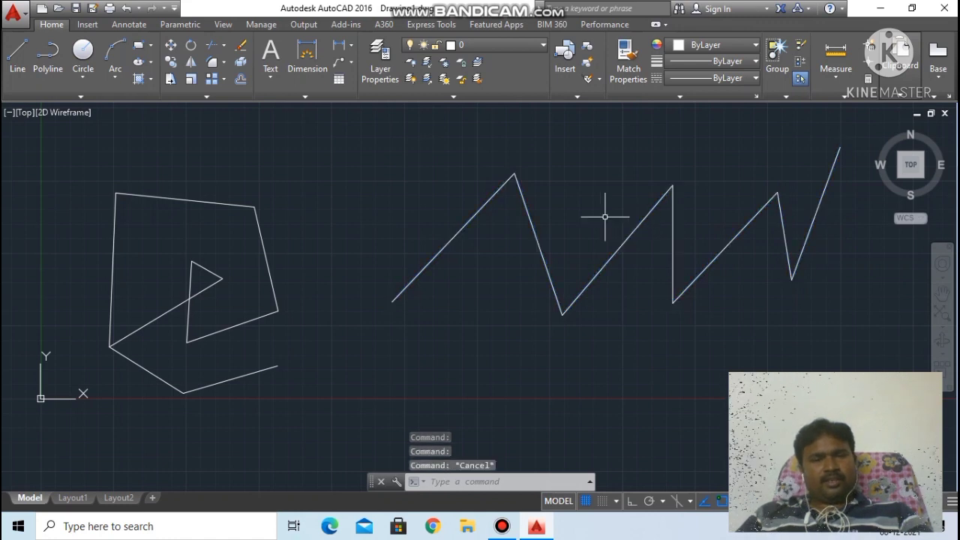
{"action": "left_click", "coordinate": [263, 244]}
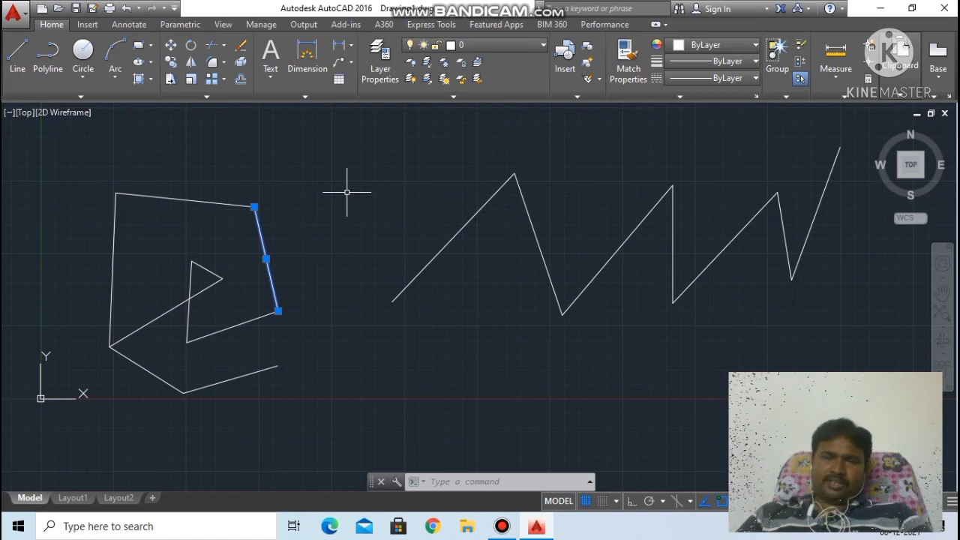
{"action": "key", "text": "Escape"}
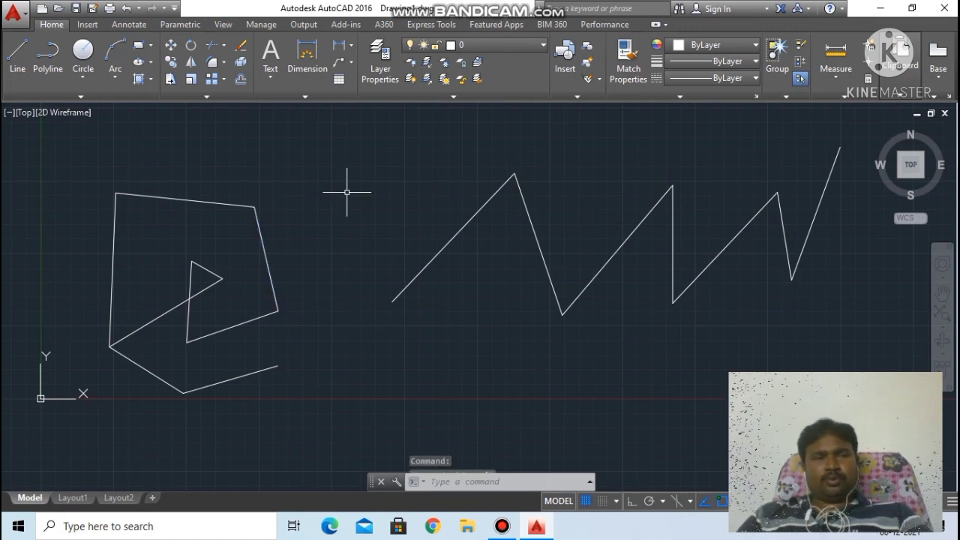
{"action": "scroll", "coordinate": [518, 198], "scroll_direction": "down", "scroll_amount": 4}
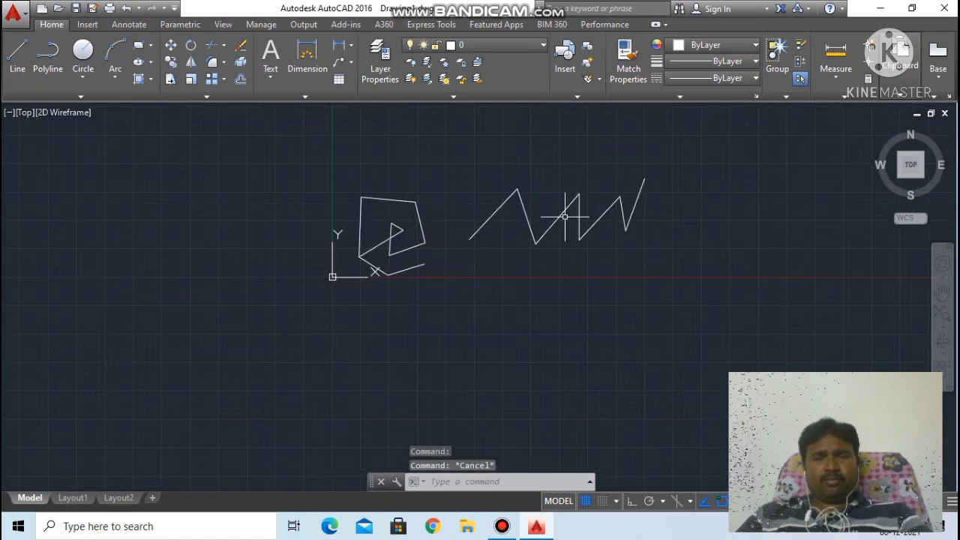
Step: Erase the whole zigzag polyline beside the line chain
{"action": "scroll", "coordinate": [563, 208], "scroll_direction": "up", "scroll_amount": 2}
{"action": "left_click", "coordinate": [564, 208]}
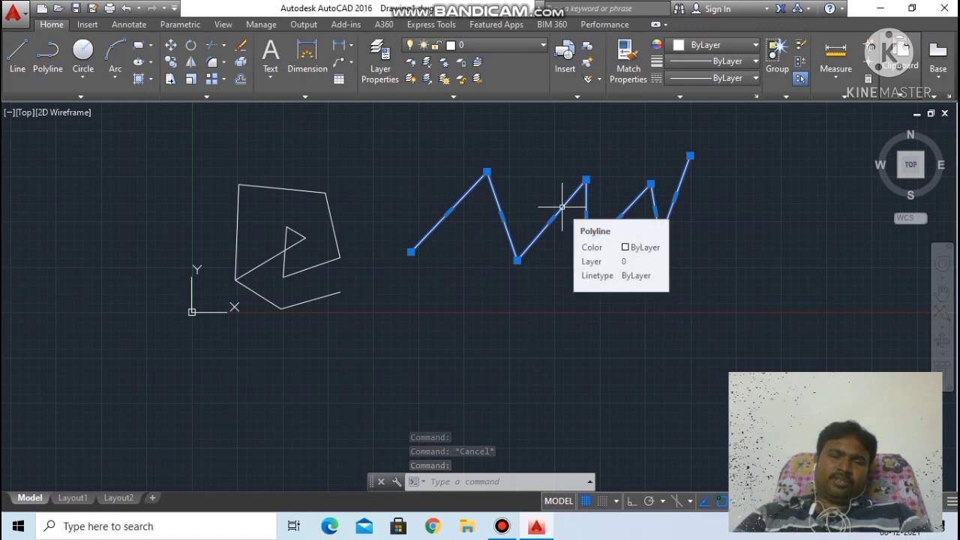
{"action": "key", "text": "Delete"}
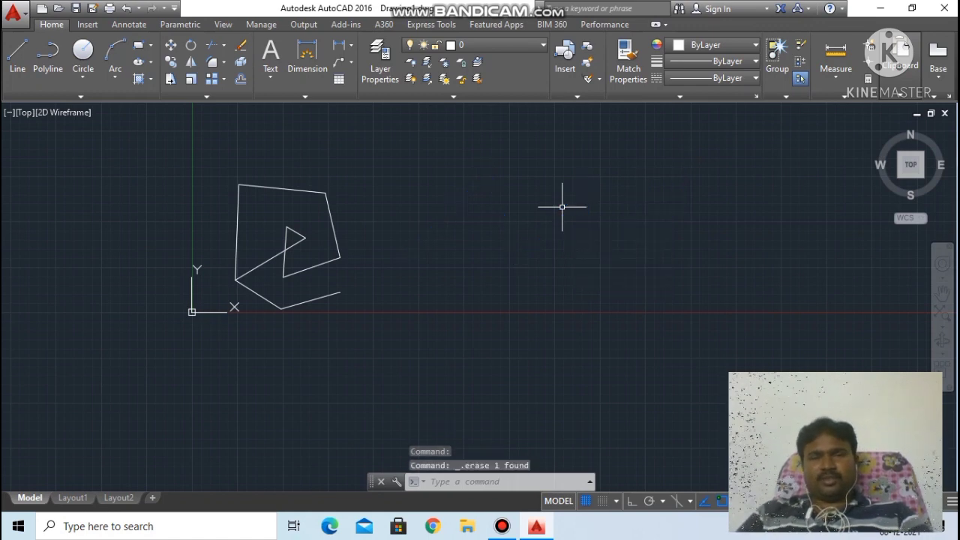
{"action": "scroll", "coordinate": [562, 206], "scroll_direction": "up", "scroll_amount": 2}
{"action": "scroll", "coordinate": [562, 206], "scroll_direction": "down", "scroll_amount": 2}
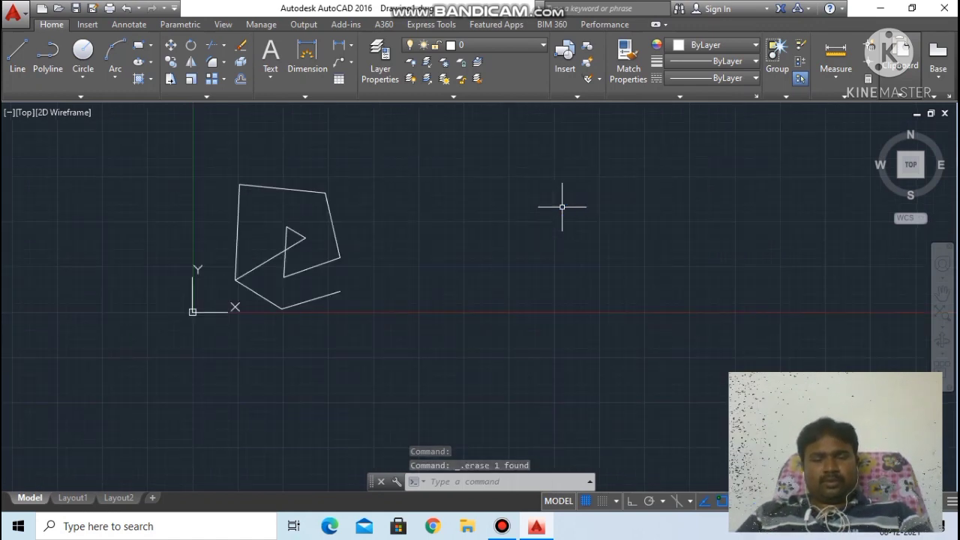
Step: Start a new polyline in the empty area east of the line chain and draw four freehand zigzag segments, beginning upward
{"action": "left_click", "coordinate": [448, 483]}
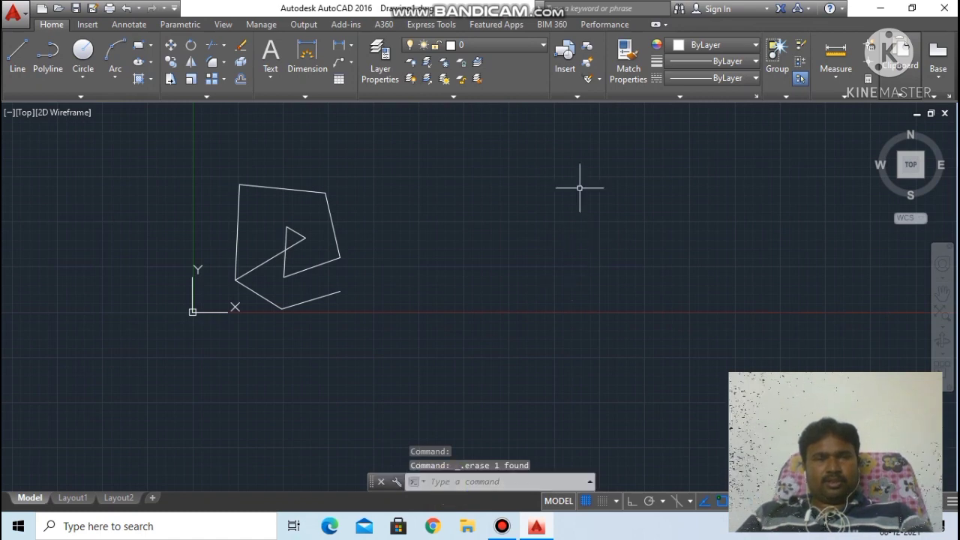
{"action": "left_click", "coordinate": [52, 51]}
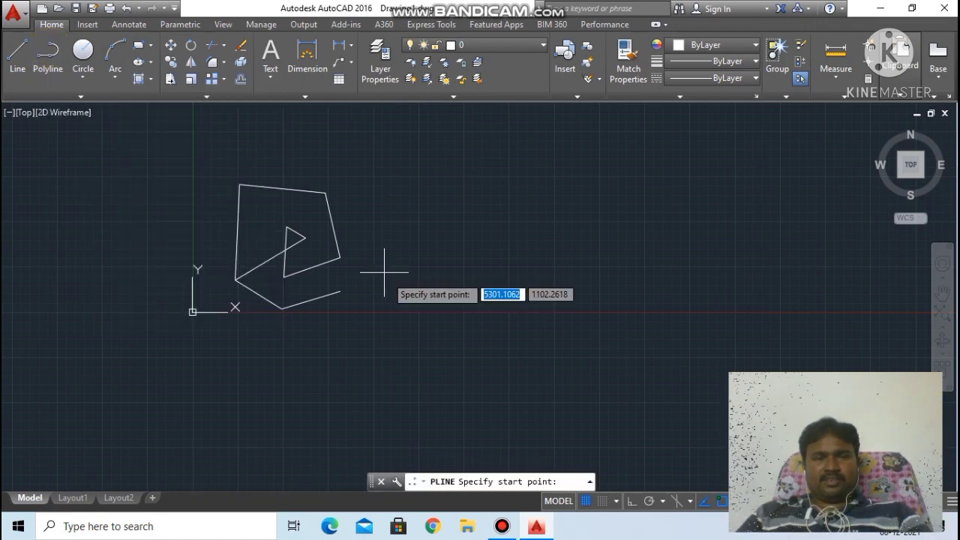
{"action": "left_click", "coordinate": [535, 304]}
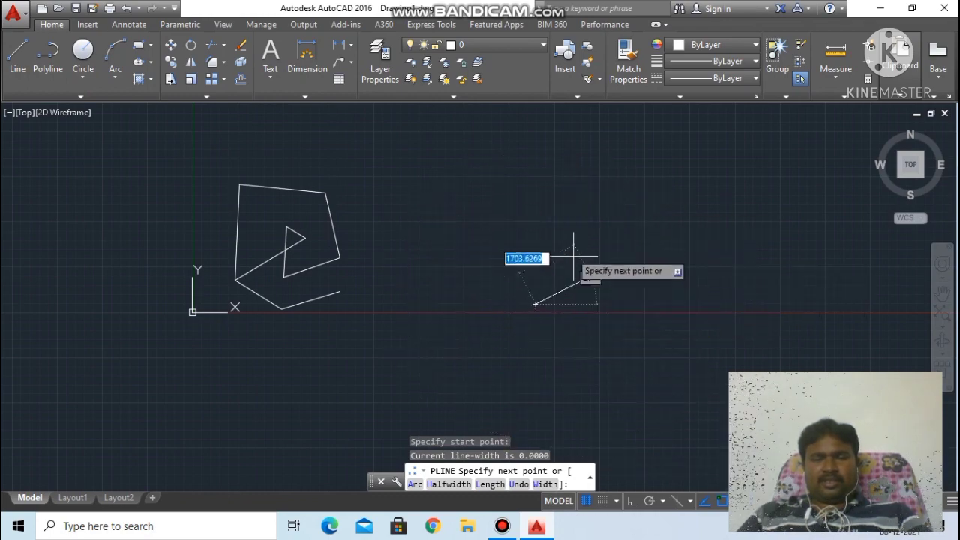
{"action": "left_click", "coordinate": [553, 197]}
{"action": "left_click", "coordinate": [673, 337]}
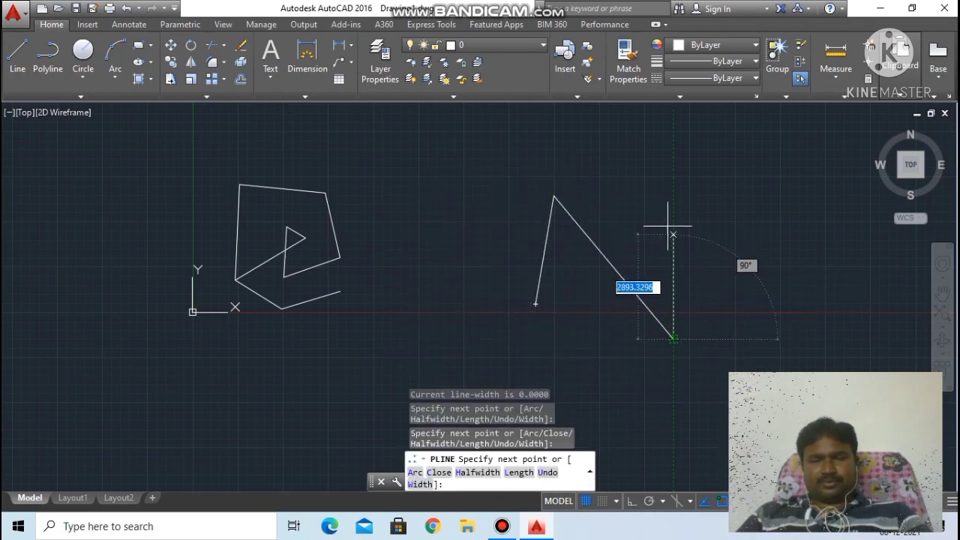
{"action": "left_click", "coordinate": [665, 204]}
{"action": "left_click", "coordinate": [710, 315]}
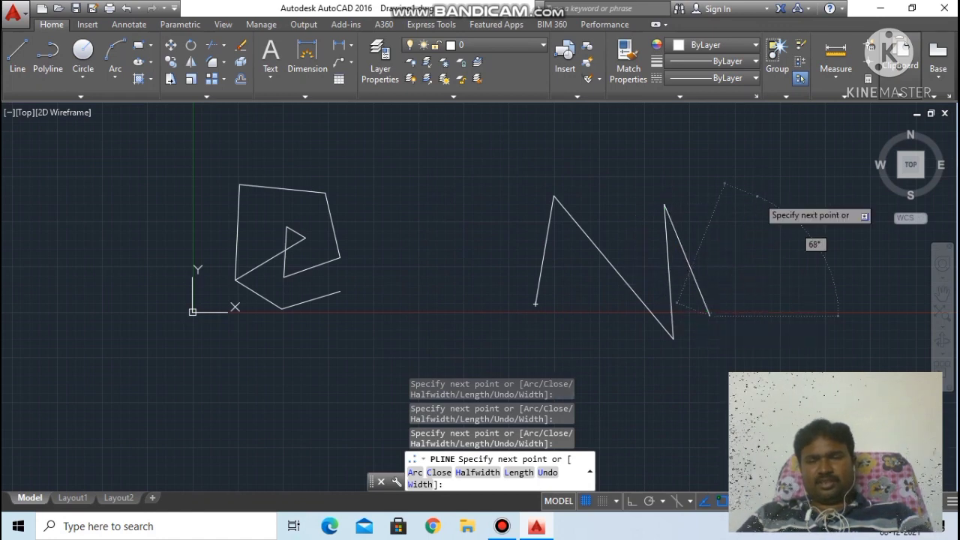
Step: Finish the zigzag polyline with further up-and-down straight segments ending in a short vertical one
{"action": "left_click", "coordinate": [757, 196]}
{"action": "left_click", "coordinate": [814, 302]}
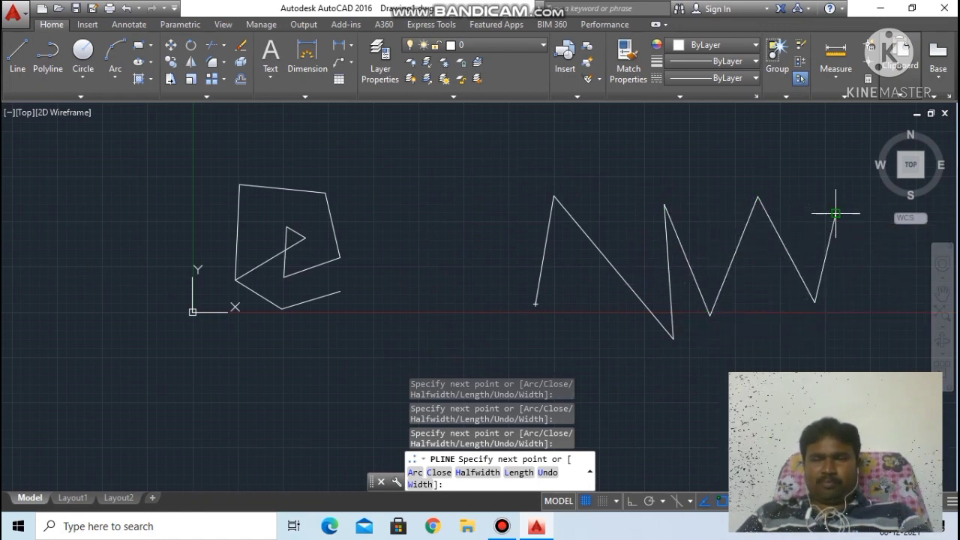
{"action": "left_click", "coordinate": [836, 213]}
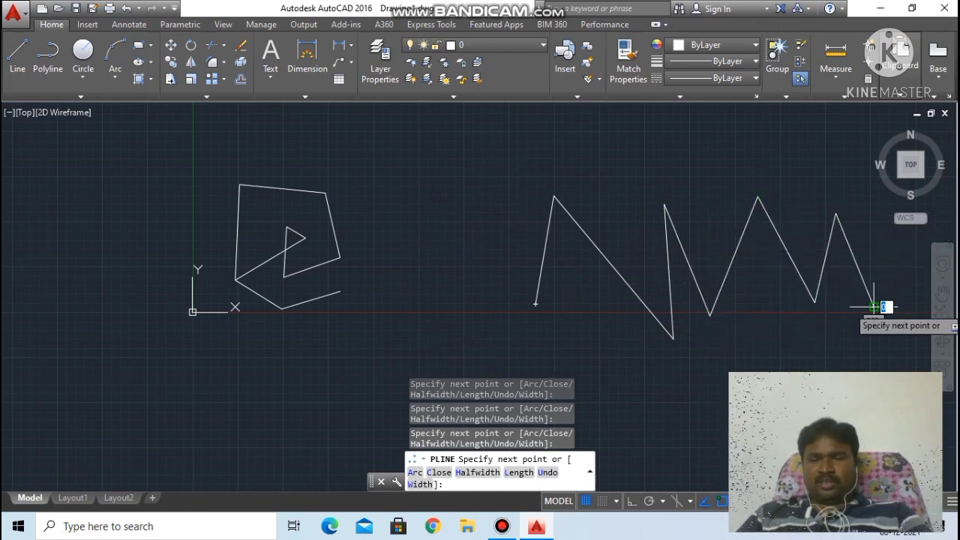
{"action": "left_click", "coordinate": [874, 259]}
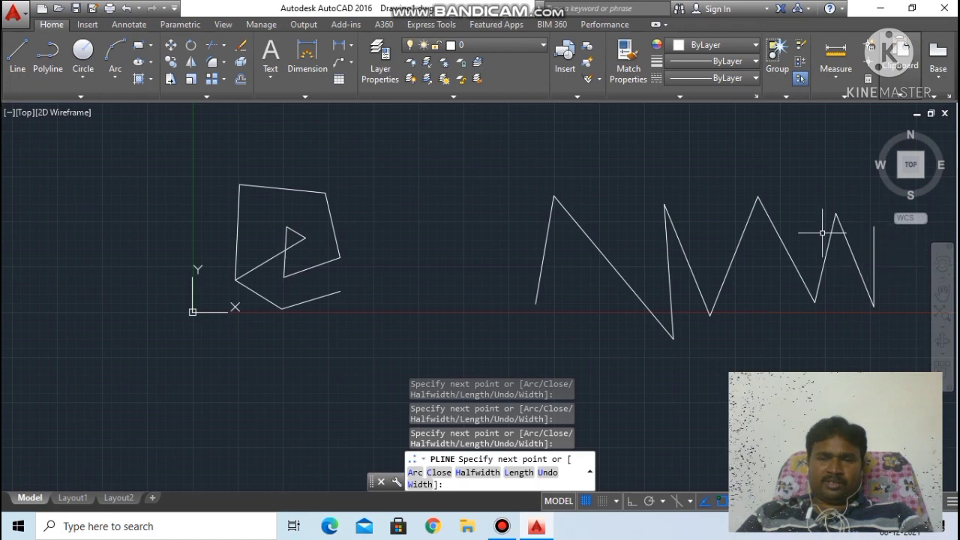
{"action": "key", "text": "Escape"}
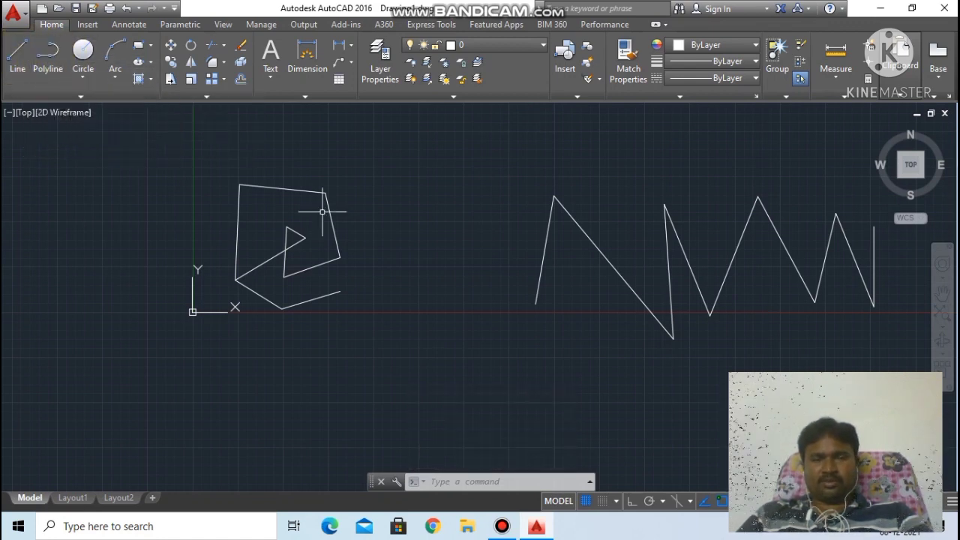
Step: Compare how the zigzag polyline and a single edge of the separate-line shape are selected
{"action": "scroll", "coordinate": [869, 276], "scroll_direction": "down", "scroll_amount": 3}
{"action": "scroll", "coordinate": [869, 276], "scroll_direction": "up", "scroll_amount": 6}
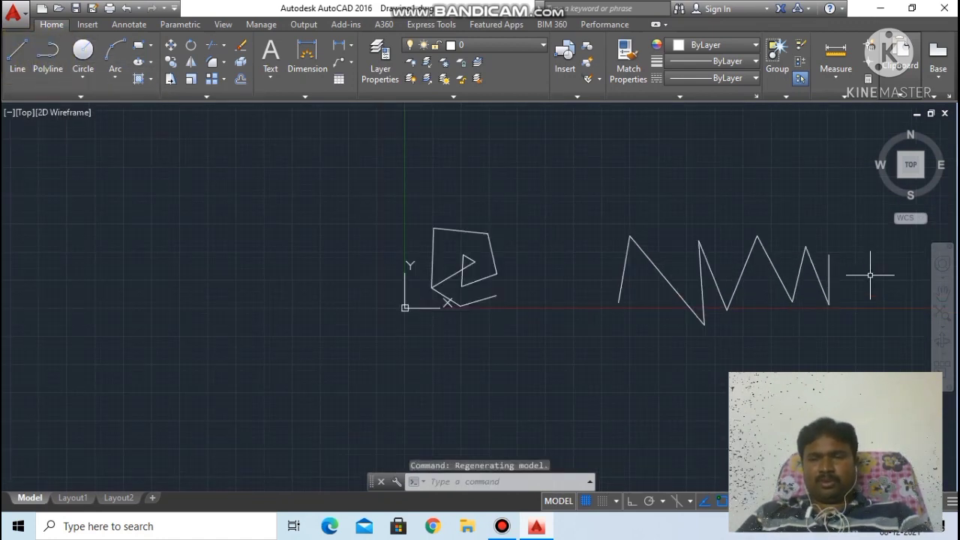
{"action": "scroll", "coordinate": [803, 271], "scroll_direction": "down", "scroll_amount": 2}
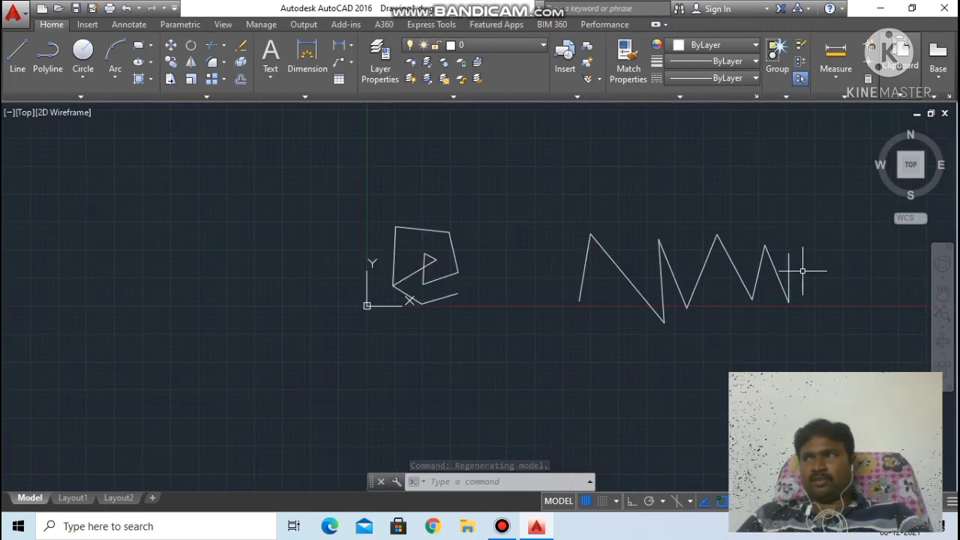
{"action": "scroll", "coordinate": [803, 272], "scroll_direction": "up", "scroll_amount": 2}
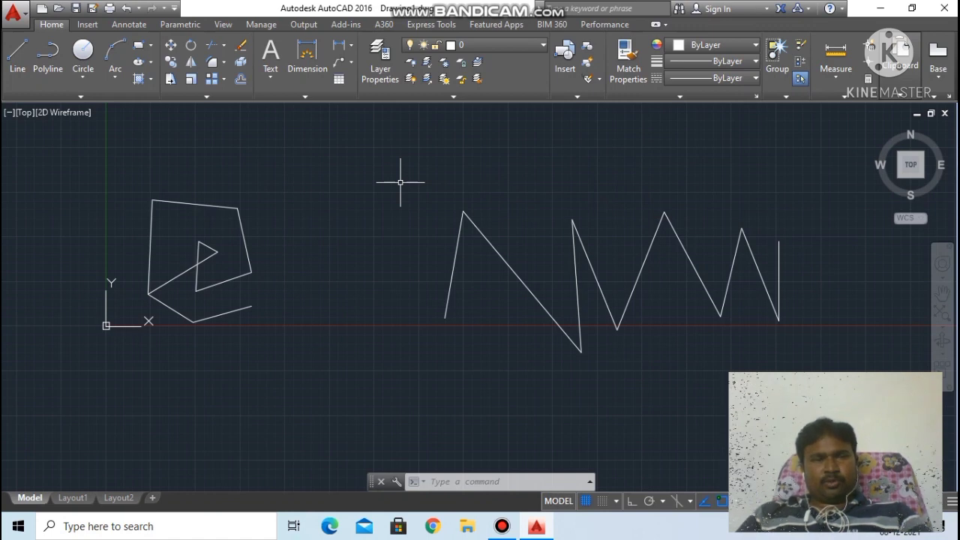
{"action": "left_click", "coordinate": [499, 253]}
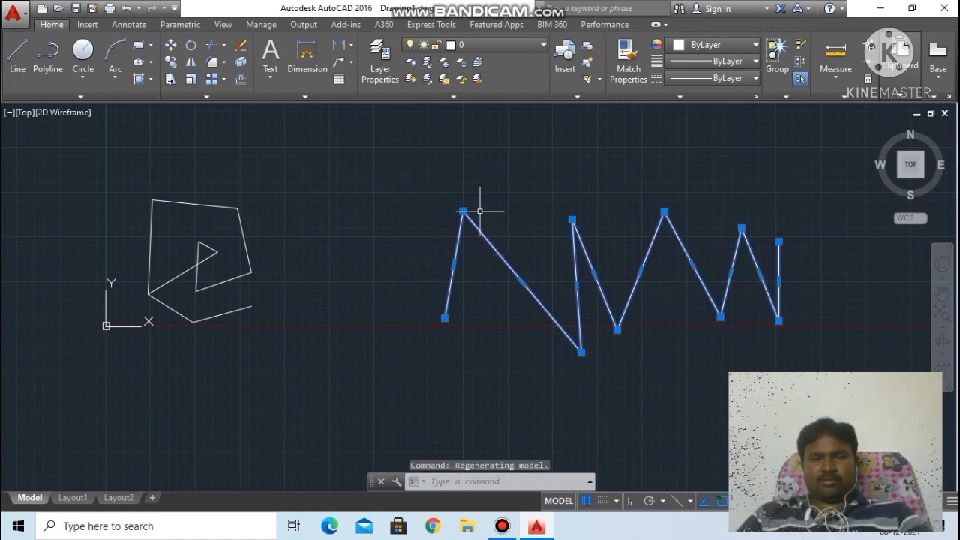
{"action": "key", "text": "Escape"}
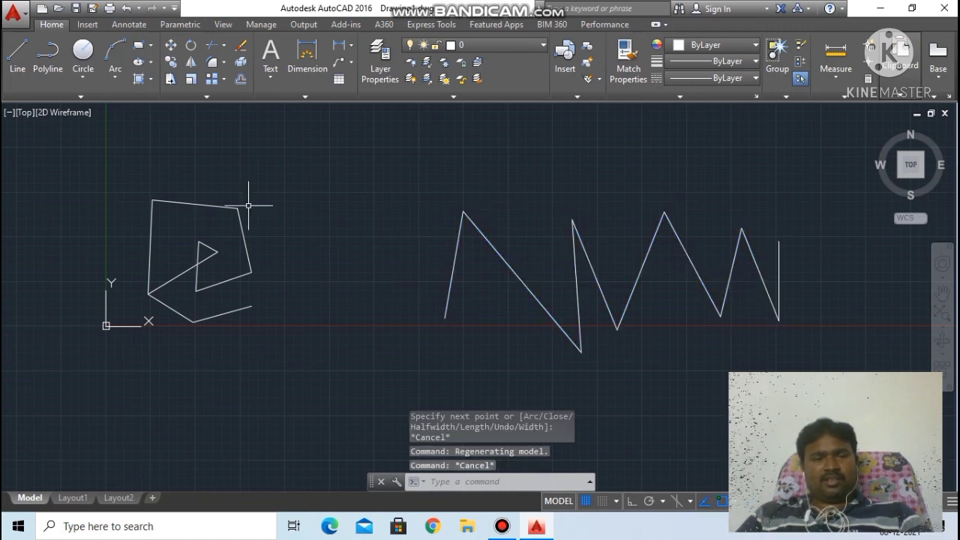
{"action": "left_click", "coordinate": [210, 205]}
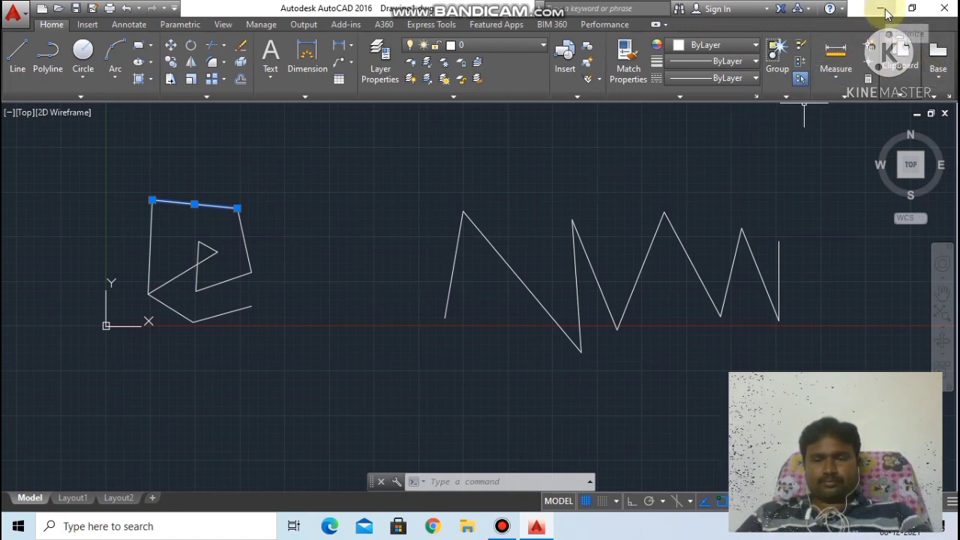
{"action": "left_click", "coordinate": [503, 526]}
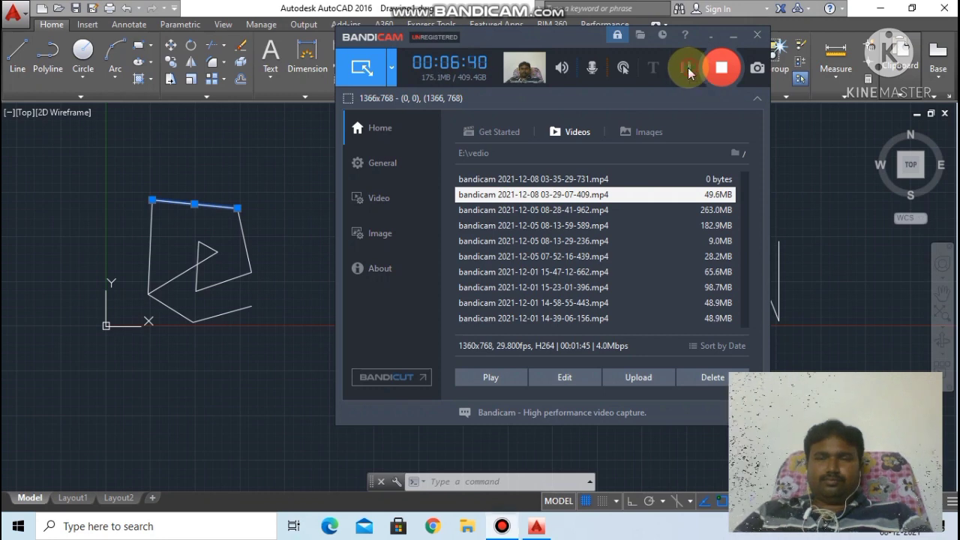
{"action": "left_click", "coordinate": [730, 34]}
Step: Erase the shape made of separate lines and the zigzag polyline to clear the drawing area
{"action": "scroll", "coordinate": [495, 257], "scroll_direction": "down", "scroll_amount": 3}
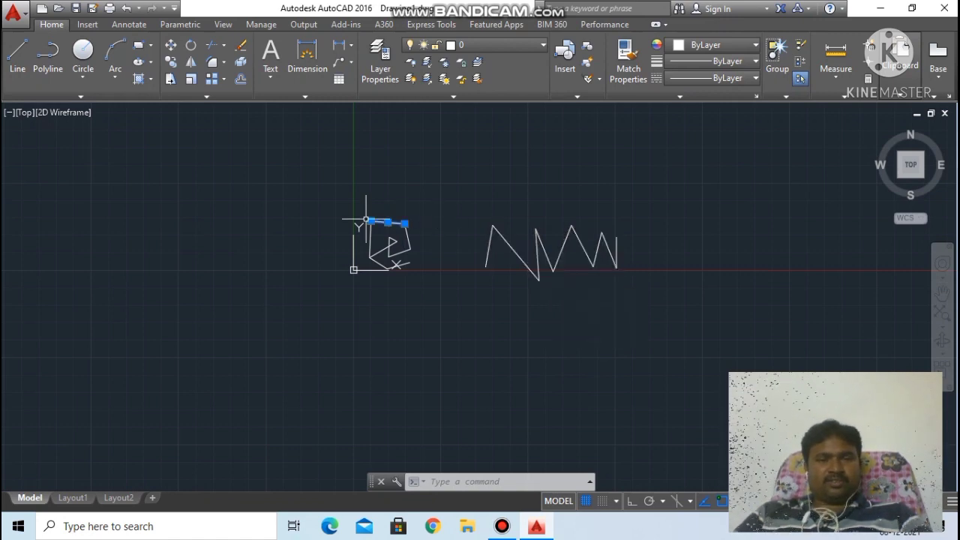
{"action": "mouse_move", "coordinate": [321, 203]}
{"action": "left_mouse_down"}
{"action": "mouse_move", "coordinate": [322, 242]}
{"action": "mouse_move", "coordinate": [498, 270]}
{"action": "mouse_move", "coordinate": [642, 227]}
{"action": "mouse_move", "coordinate": [686, 268]}
{"action": "mouse_move", "coordinate": [590, 317]}
{"action": "mouse_move", "coordinate": [570, 307]}
{"action": "left_mouse_up"}
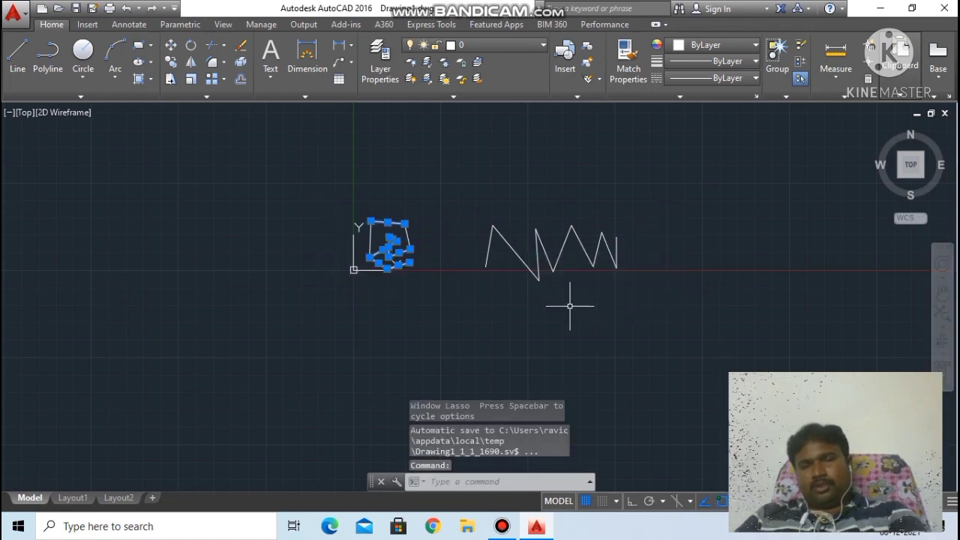
{"action": "key", "text": "Delete"}
{"action": "mouse_move", "coordinate": [347, 198]}
{"action": "left_mouse_down"}
{"action": "mouse_move", "coordinate": [342, 224]}
{"action": "mouse_move", "coordinate": [640, 318]}
{"action": "mouse_move", "coordinate": [741, 183]}
{"action": "mouse_move", "coordinate": [740, 193]}
{"action": "left_mouse_up"}
{"action": "key", "text": "Delete"}
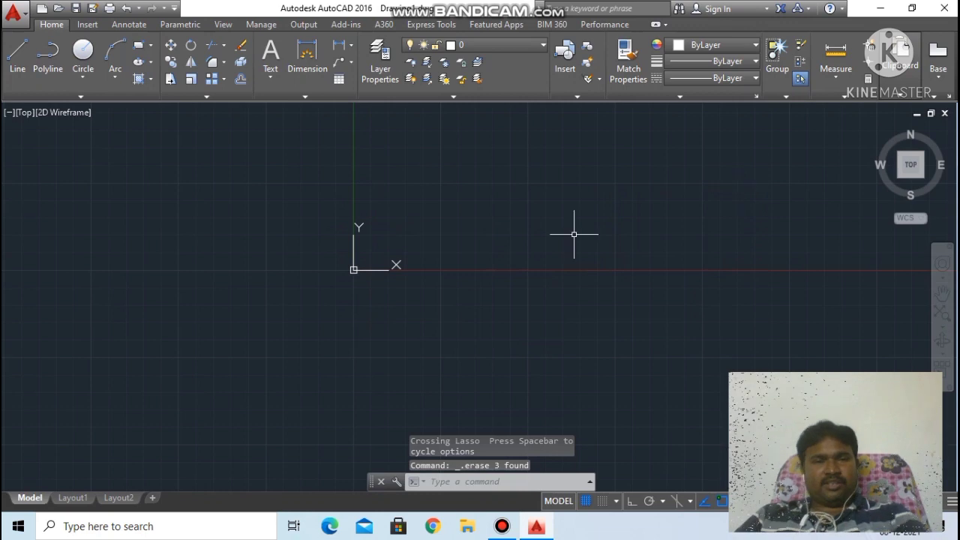
{"action": "scroll", "coordinate": [433, 204], "scroll_direction": "down", "scroll_amount": 5}
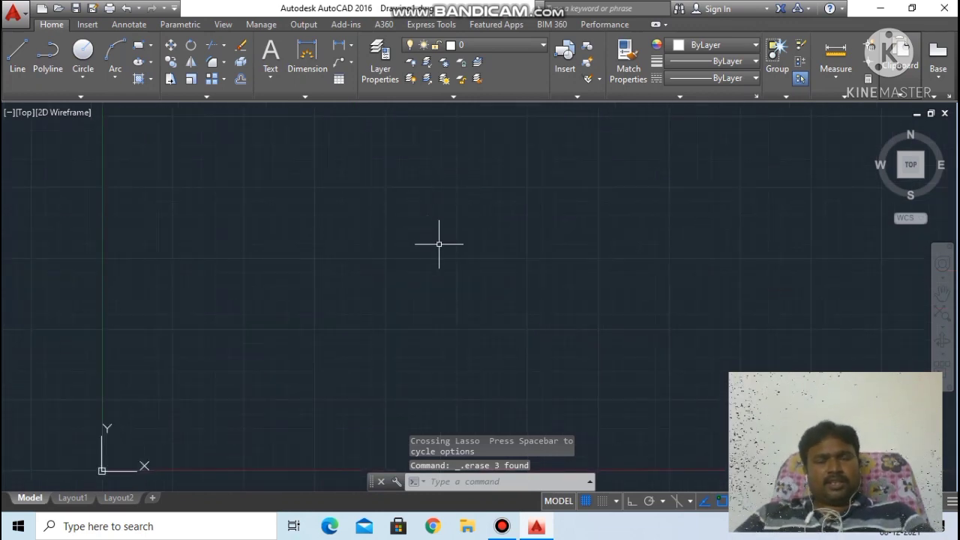
{"action": "scroll", "coordinate": [432, 278], "scroll_direction": "up", "scroll_amount": 2}
{"action": "scroll", "coordinate": [431, 279], "scroll_direction": "down", "scroll_amount": 2}
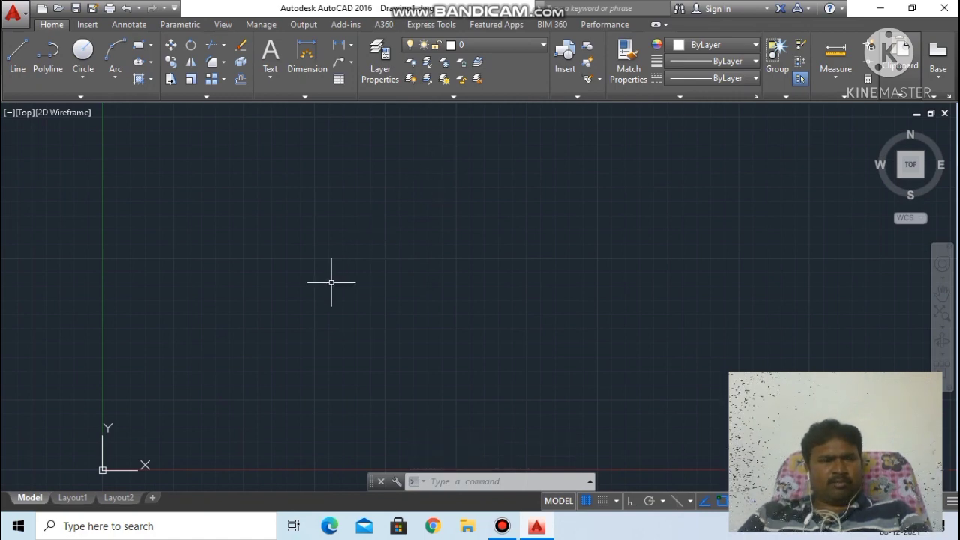
{"action": "scroll", "coordinate": [331, 282], "scroll_direction": "up", "scroll_amount": 2}
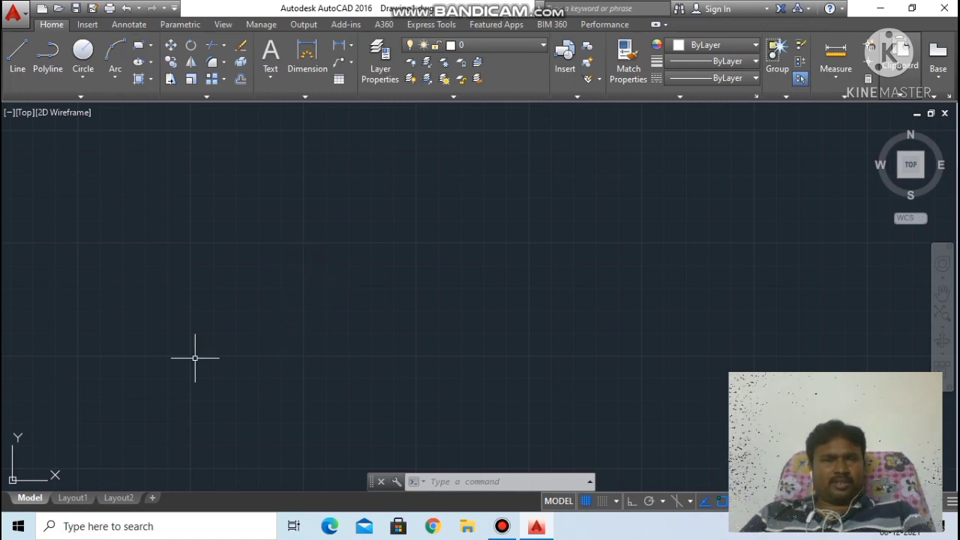
{"action": "scroll", "coordinate": [259, 300], "scroll_direction": "down", "scroll_amount": 3}
{"action": "scroll", "coordinate": [296, 287], "scroll_direction": "up", "scroll_amount": 2}
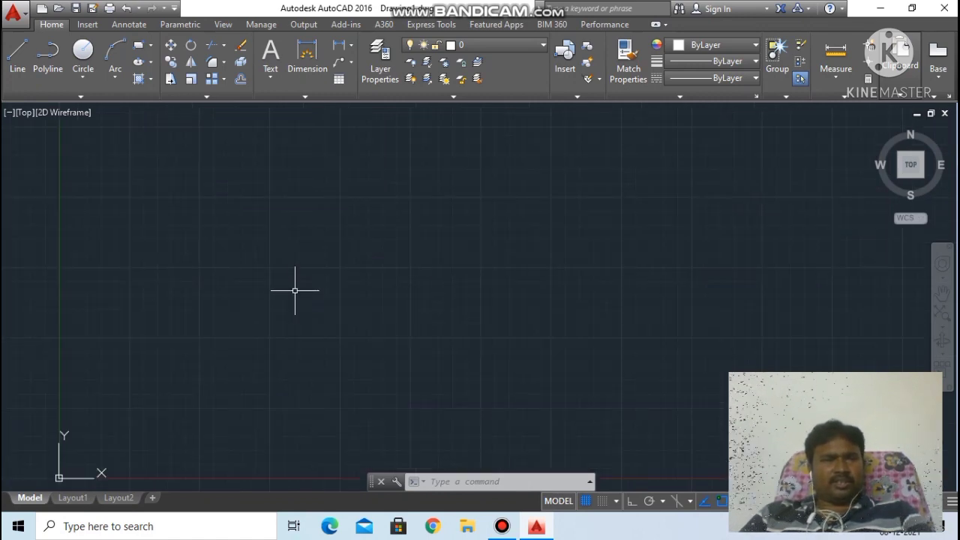
{"action": "scroll", "coordinate": [294, 291], "scroll_direction": "up", "scroll_amount": 1}
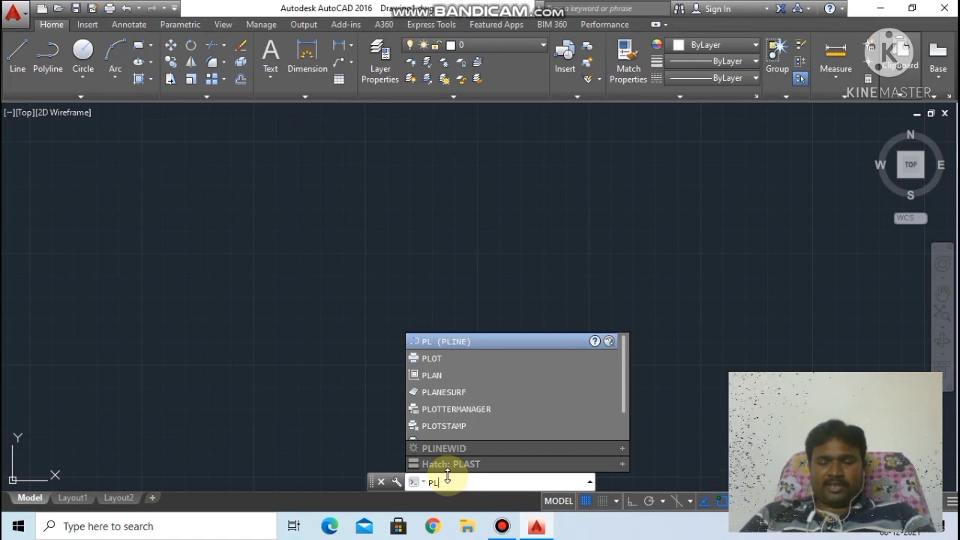
Step: Start a polyline (PLINE) in the empty drawing area with the Arc option and draw its first large arc segment
{"action": "key", "text": "Return"}
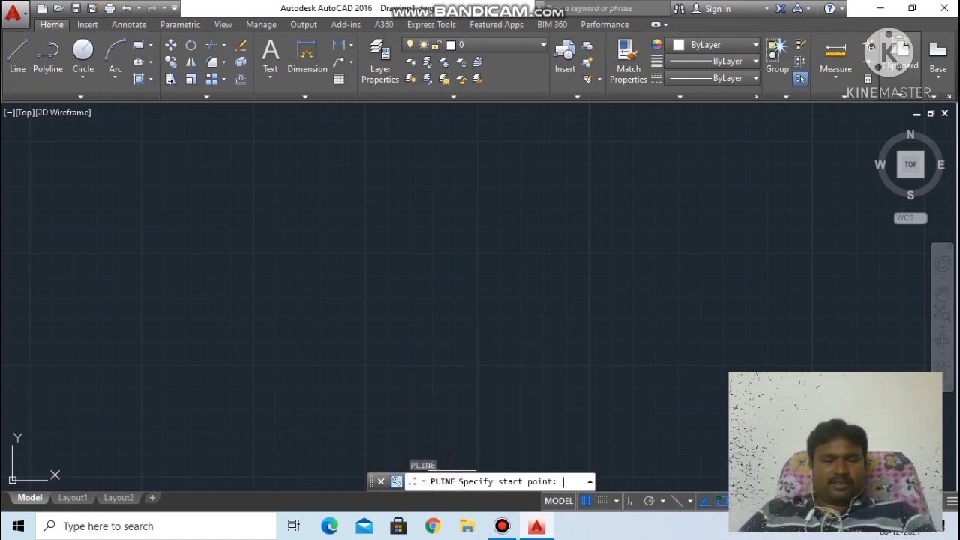
{"action": "left_click", "coordinate": [290, 305]}
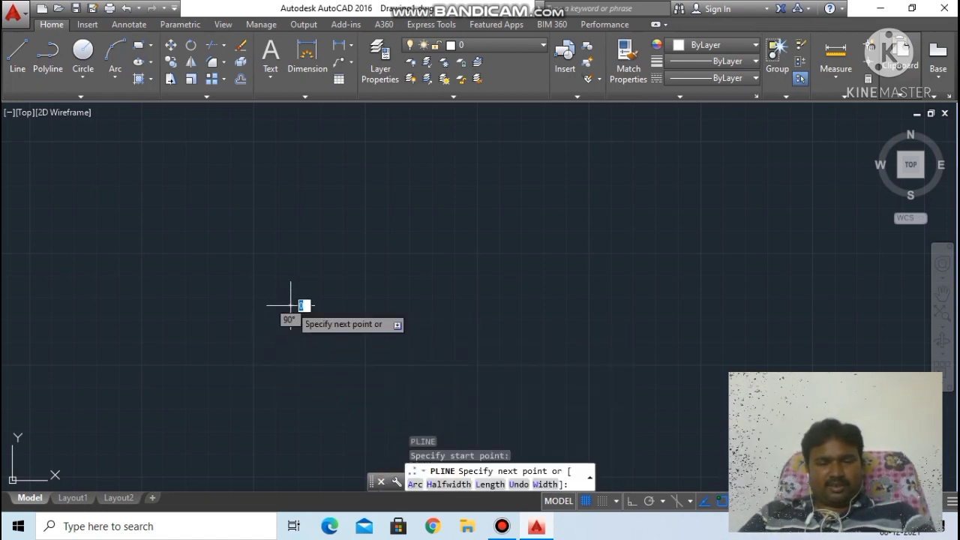
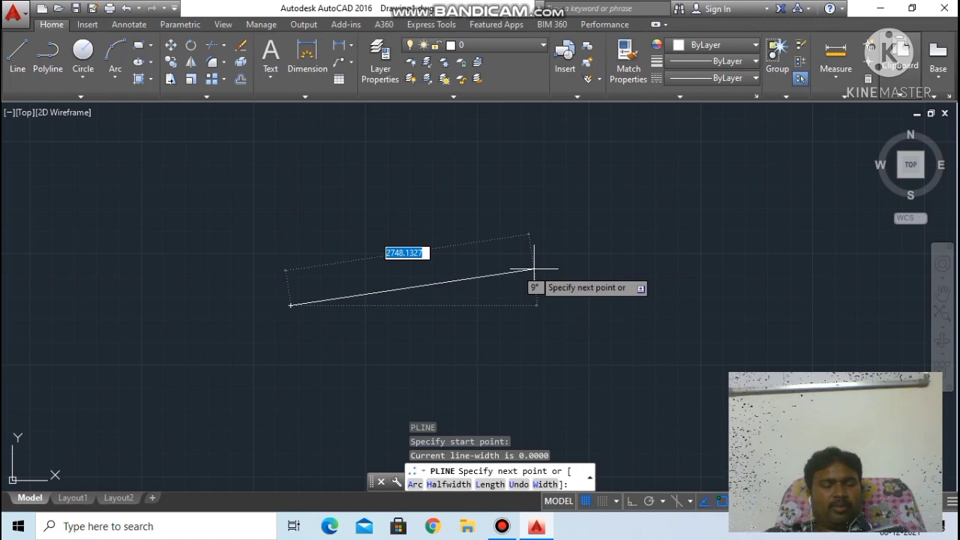
{"action": "type", "text": "a"}
{"action": "key", "text": "Return"}
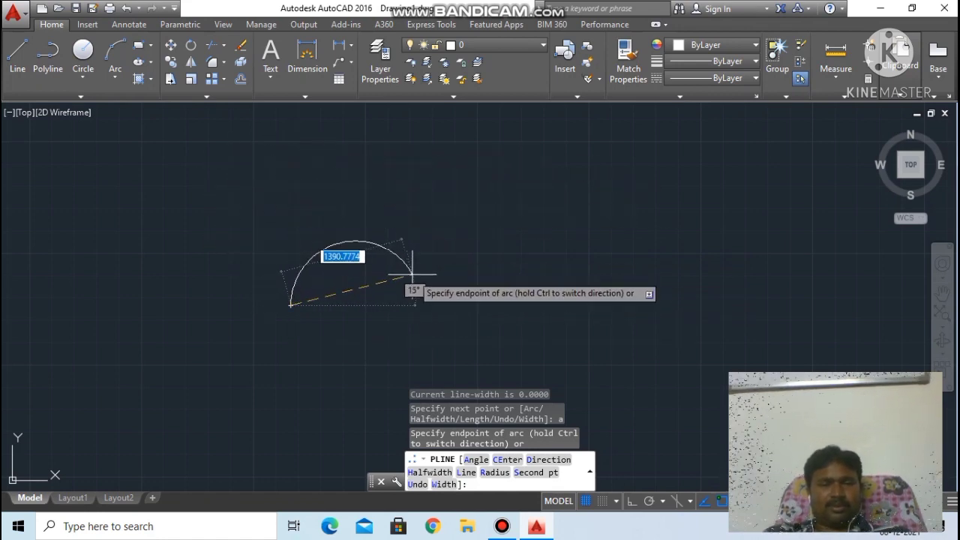
{"action": "left_click", "coordinate": [537, 196]}
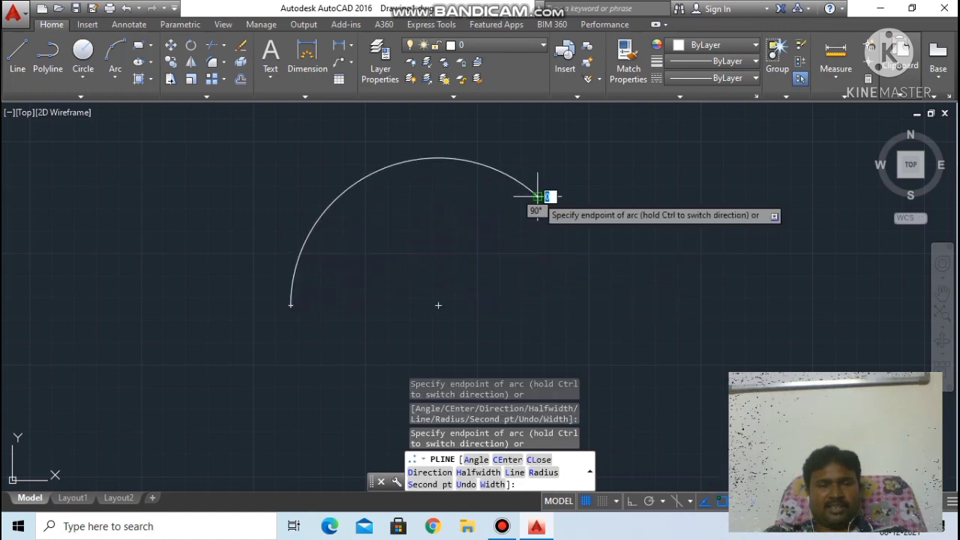
Step: Continue the polyline with tangent arcs forming a wave, a rounded lobe, a wide sweep back underneath and a large loop beside the origin
{"action": "scroll", "coordinate": [544, 200], "scroll_direction": "down", "scroll_amount": 5}
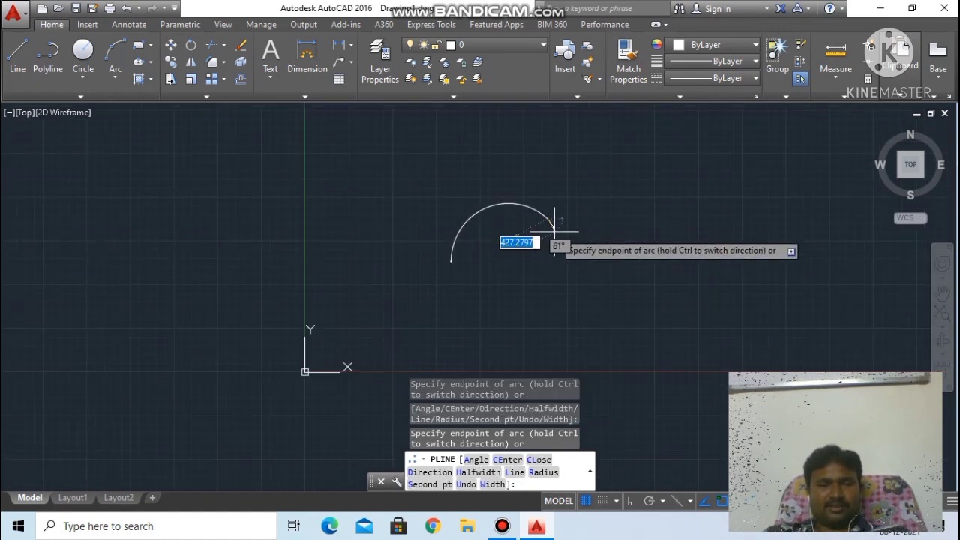
{"action": "left_click", "coordinate": [673, 177]}
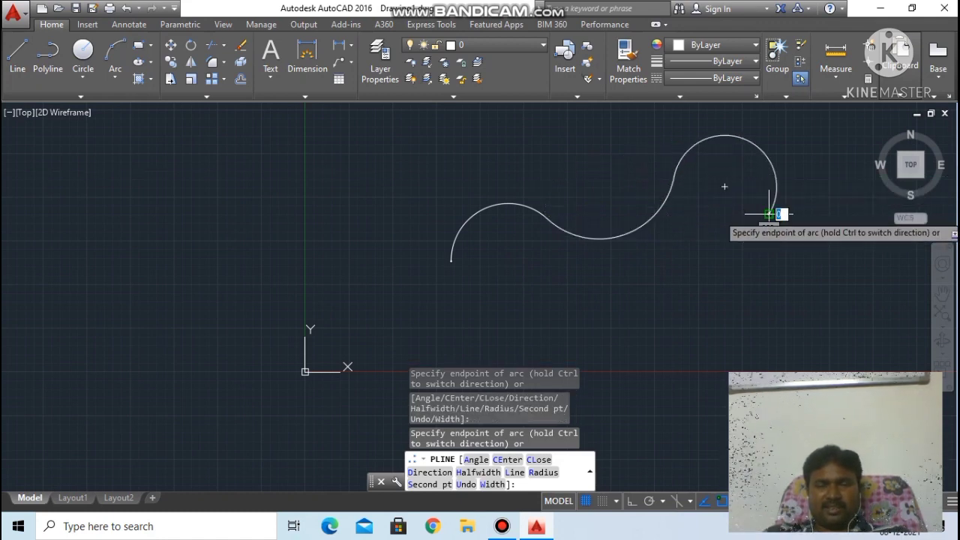
{"action": "left_click", "coordinate": [769, 214]}
{"action": "left_click", "coordinate": [648, 308]}
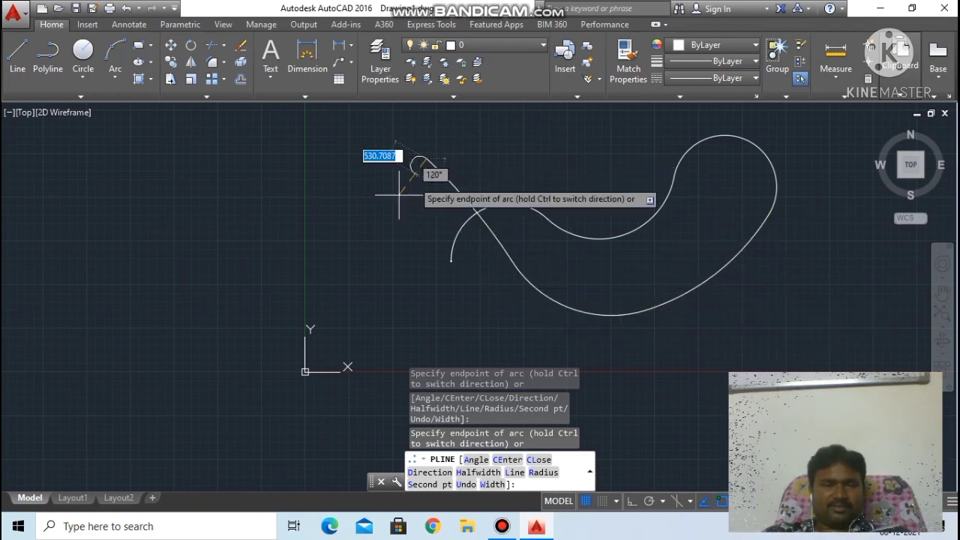
{"action": "left_click", "coordinate": [332, 276]}
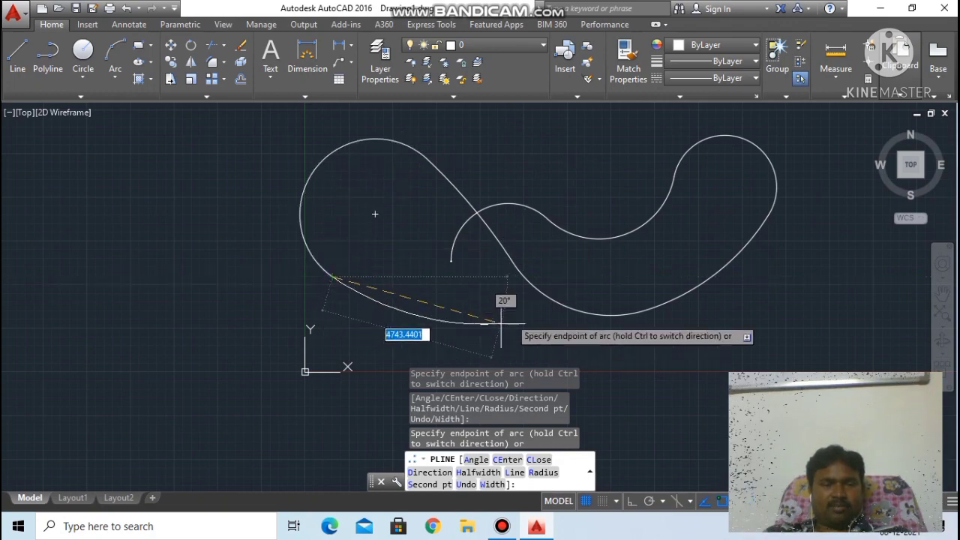
Step: Extend the polyline with overlapping arc loops through the middle of the shape, ending with a long arc on the far side of the origin
{"action": "left_click", "coordinate": [616, 141]}
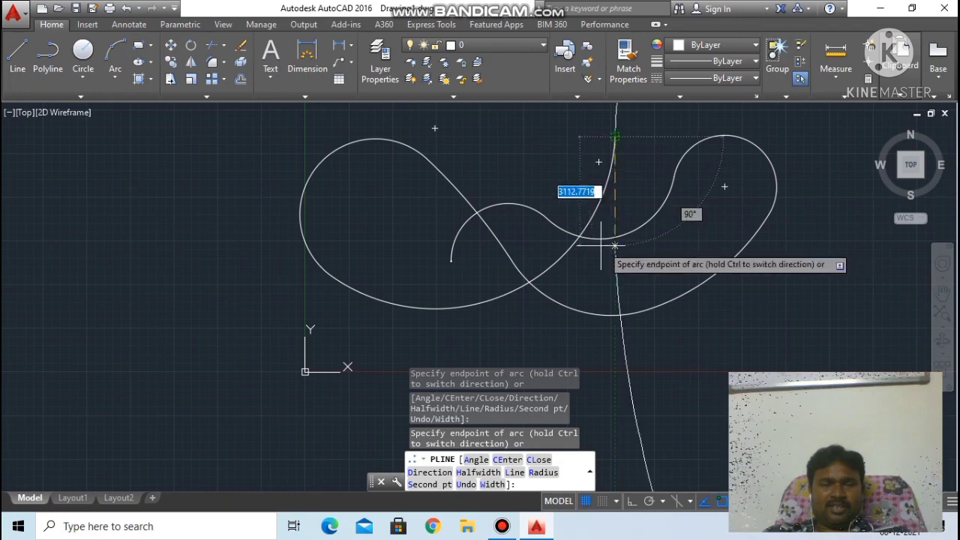
{"action": "left_click", "coordinate": [574, 171]}
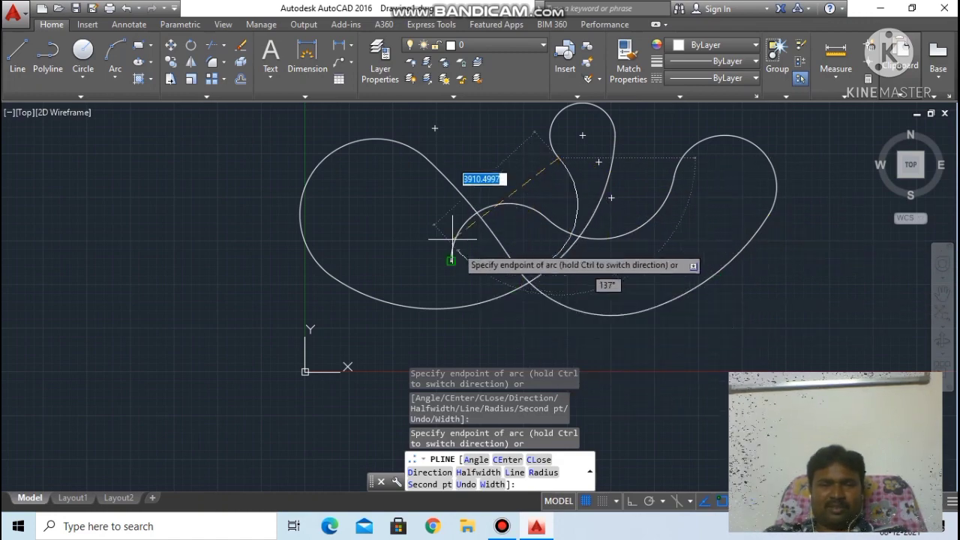
{"action": "left_click", "coordinate": [469, 166]}
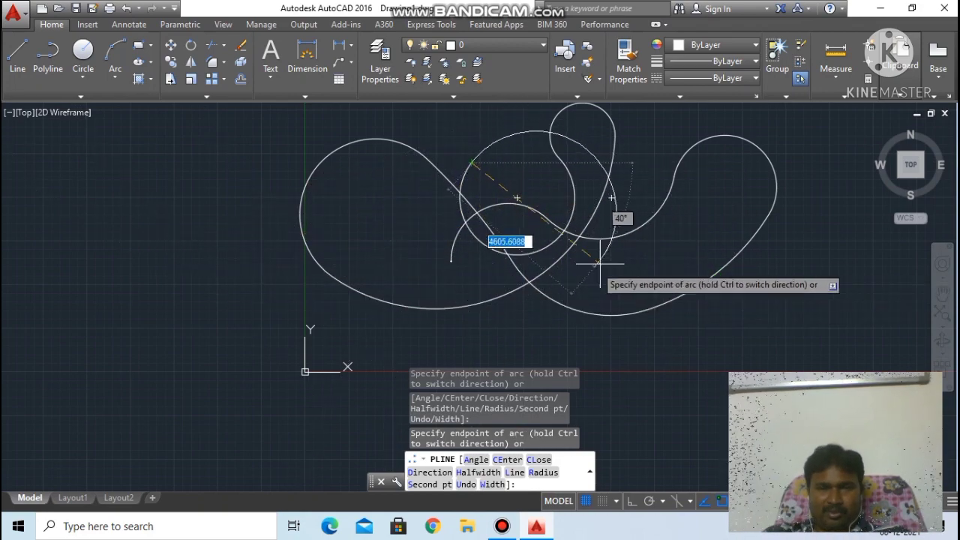
{"action": "left_click", "coordinate": [702, 224]}
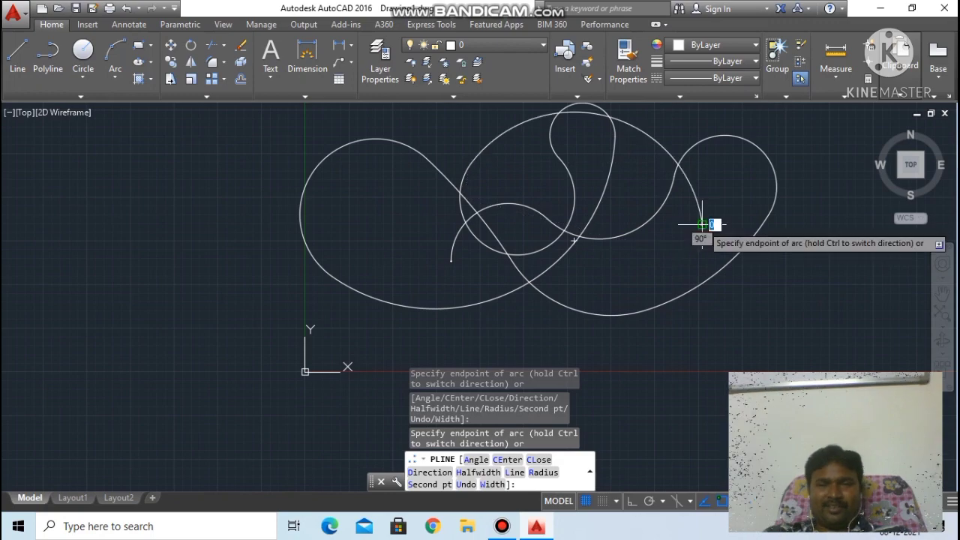
{"action": "left_click", "coordinate": [499, 320]}
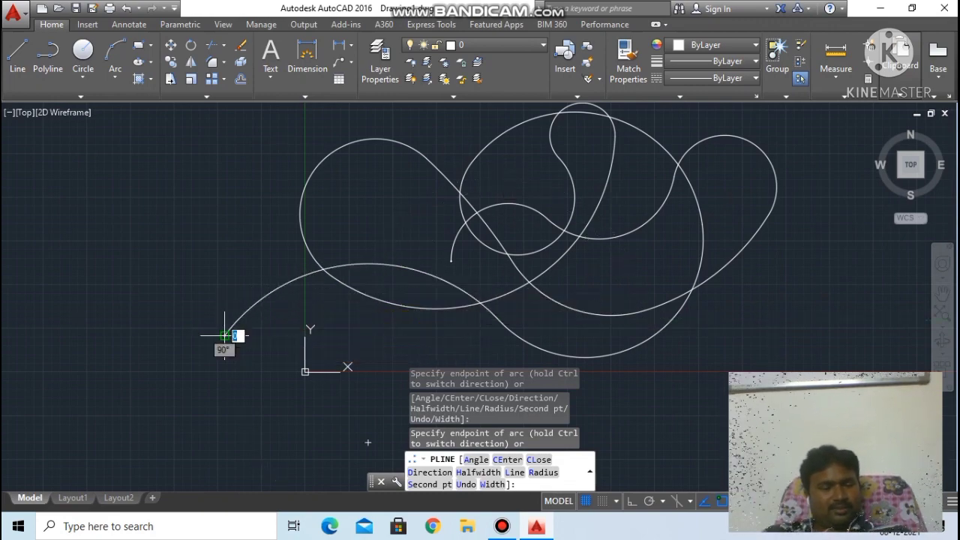
{"action": "left_click", "coordinate": [224, 335]}
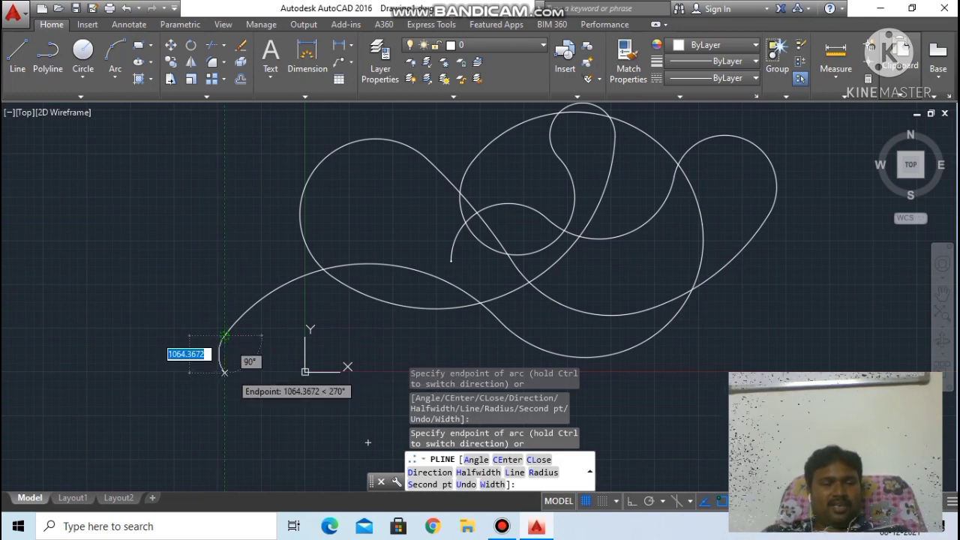
Step: Show the available options of the running polyline, dismiss them without choosing one, and end the polyline at its last arc
{"action": "right_click", "coordinate": [513, 177]}
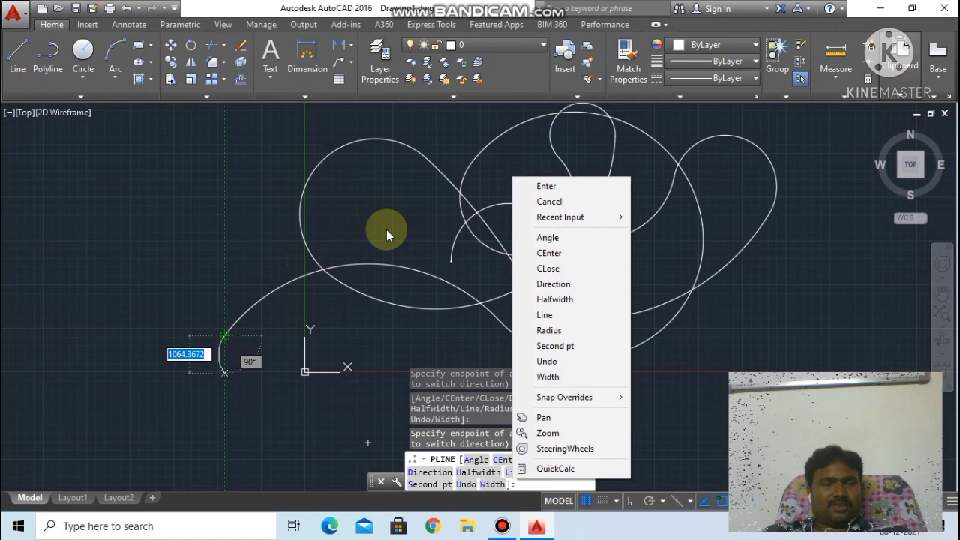
{"action": "left_click", "coordinate": [432, 205]}
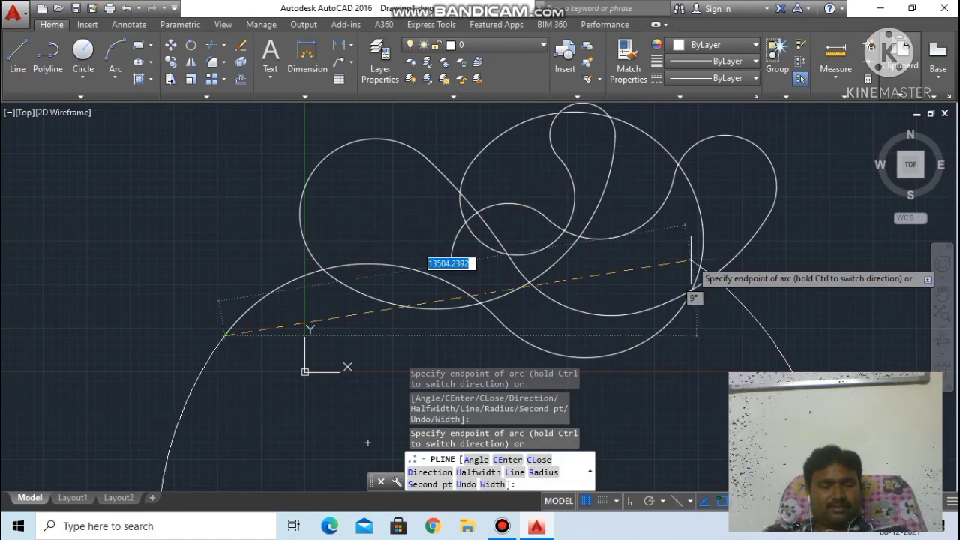
{"action": "key", "text": "Escape"}
{"action": "scroll", "coordinate": [676, 210], "scroll_direction": "down", "scroll_amount": 2}
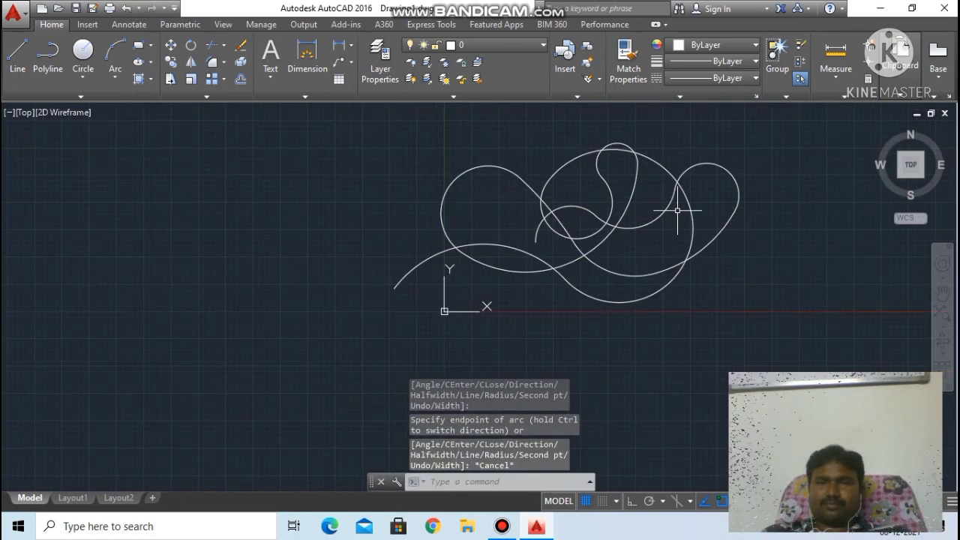
{"action": "left_click", "coordinate": [882, 9]}
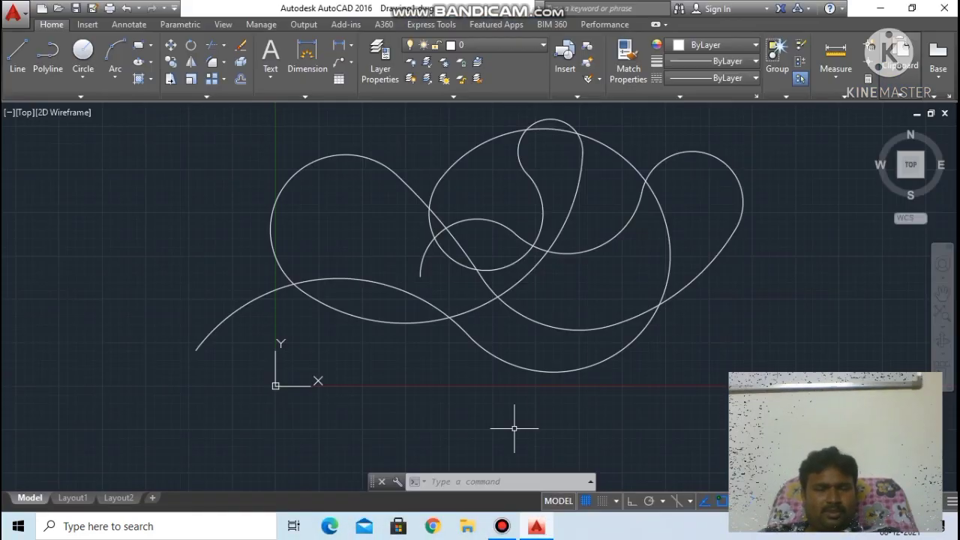
Step: Start a second polyline (PL) in the empty area beside the first one with the Arc option and draw a large, nearly full-circle arc
{"action": "left_click", "coordinate": [474, 482]}
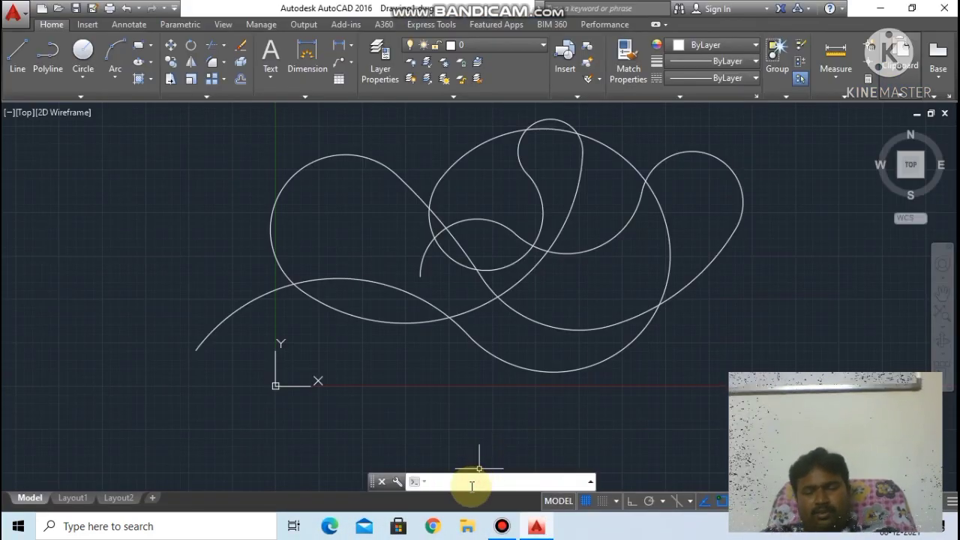
{"action": "type", "text": "p"}
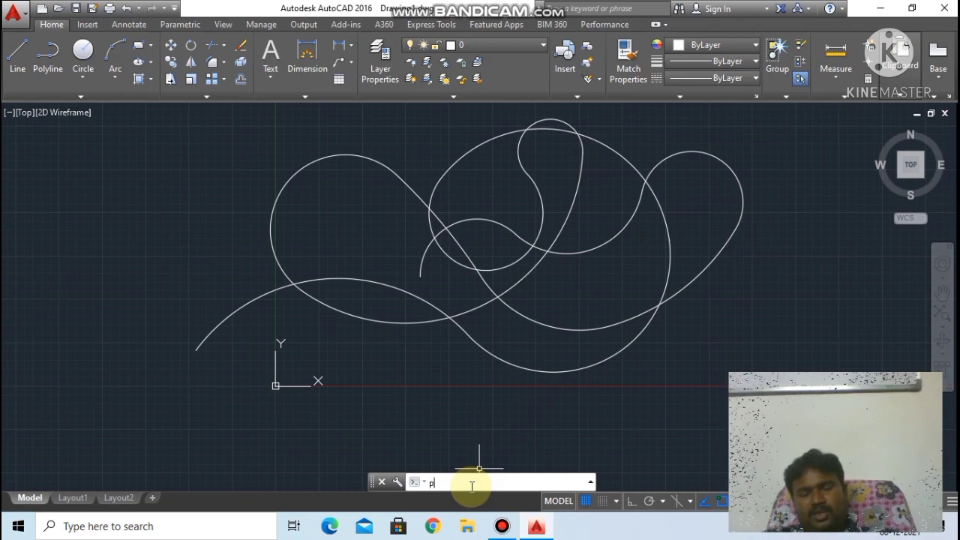
{"action": "type", "text": "l"}
{"action": "key", "text": "Return"}
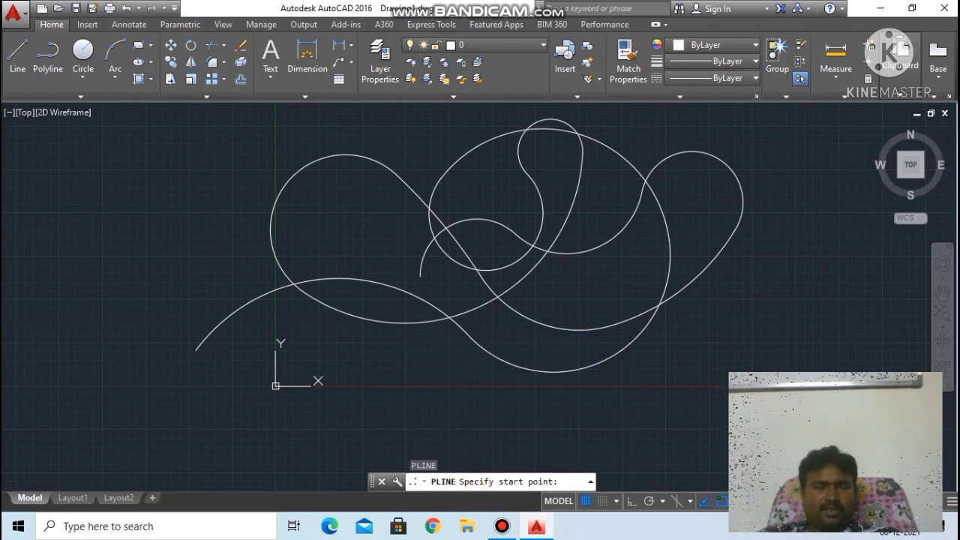
{"action": "scroll", "coordinate": [585, 341], "scroll_direction": "down", "scroll_amount": 5}
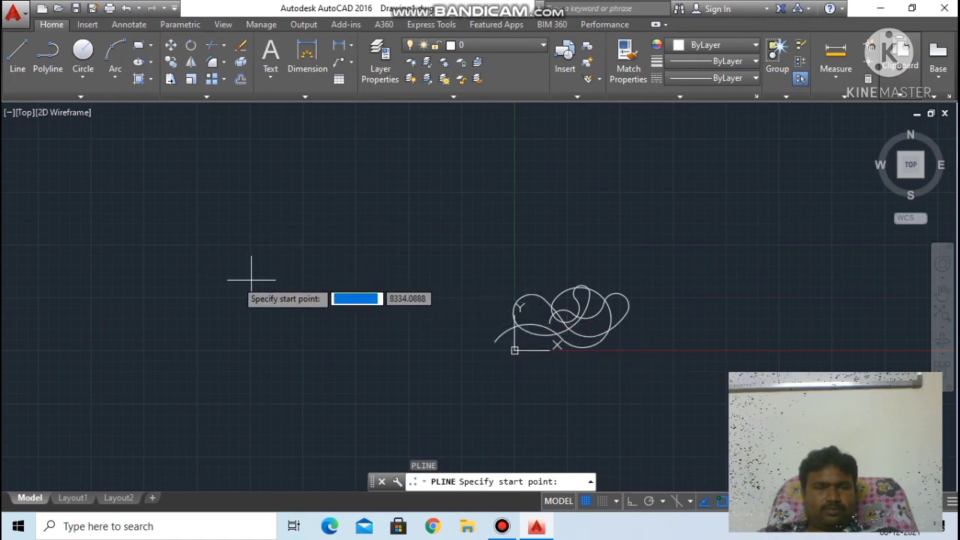
{"action": "left_click", "coordinate": [203, 301]}
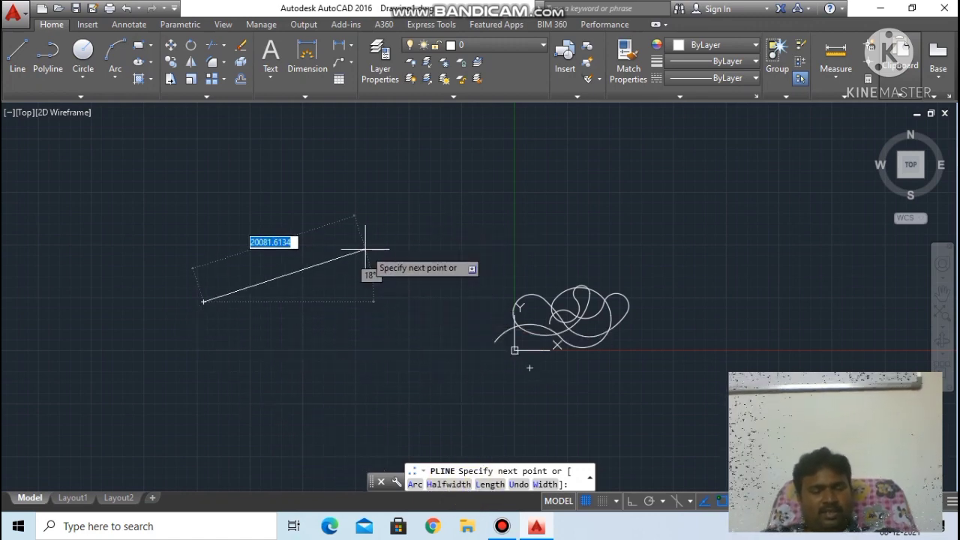
{"action": "type", "text": "a"}
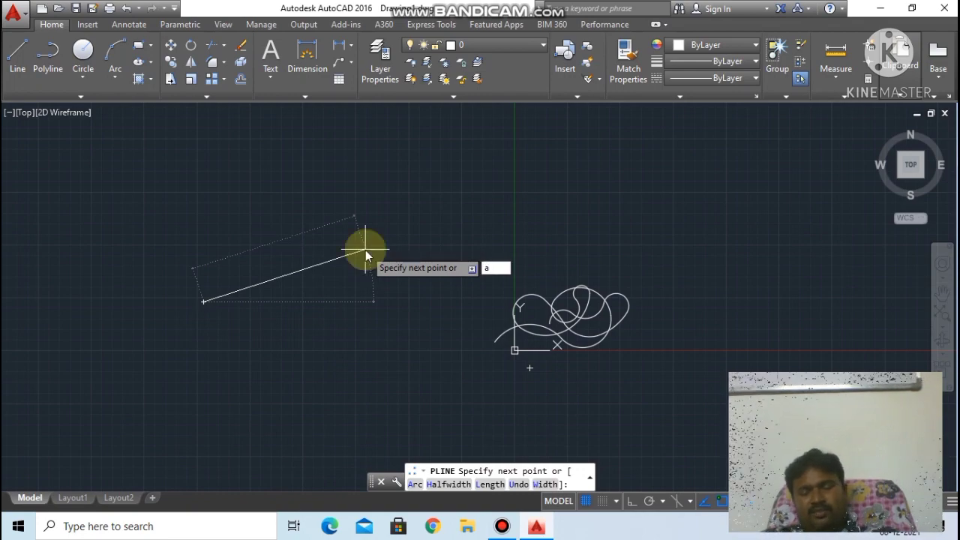
{"action": "key", "text": "Return"}
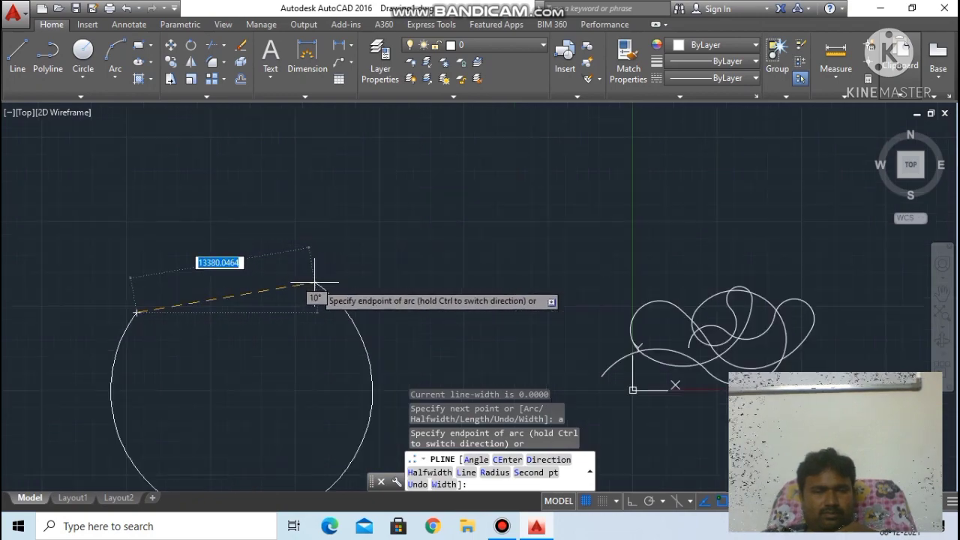
{"action": "scroll", "coordinate": [317, 283], "scroll_direction": "up", "scroll_amount": 5}
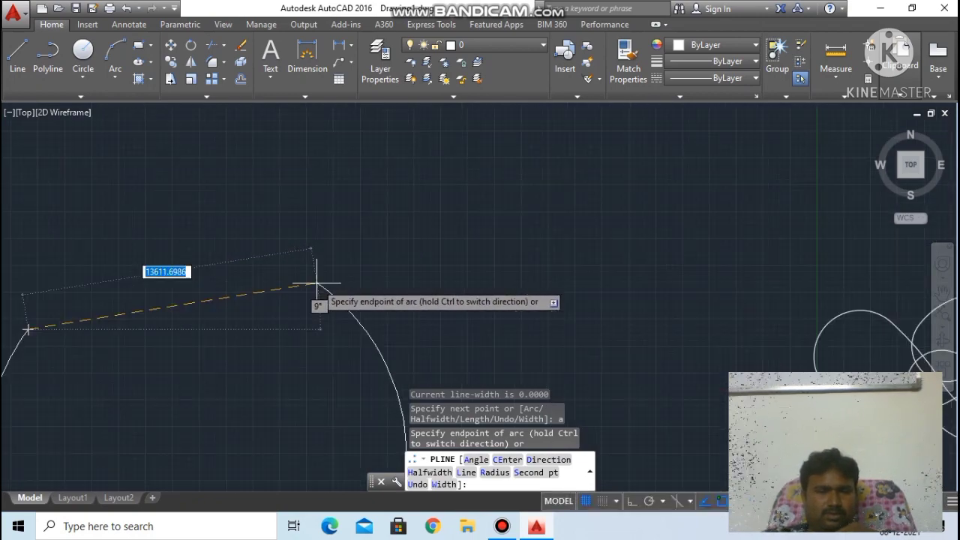
{"action": "left_click", "coordinate": [323, 283]}
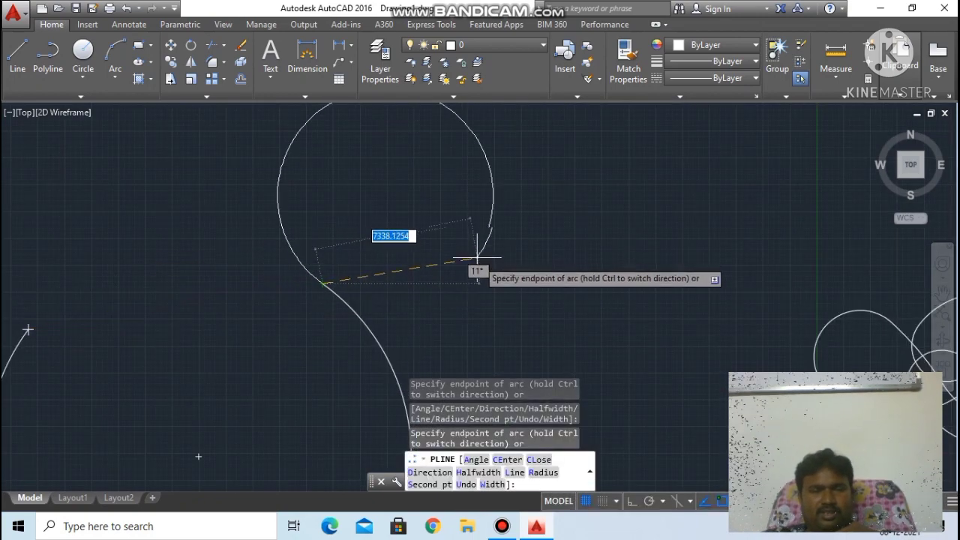
Step: Continue the second polyline with a balloon-shaped loop and a row of alternating upward and downward arcs towards the first polyline
{"action": "left_click", "coordinate": [397, 283]}
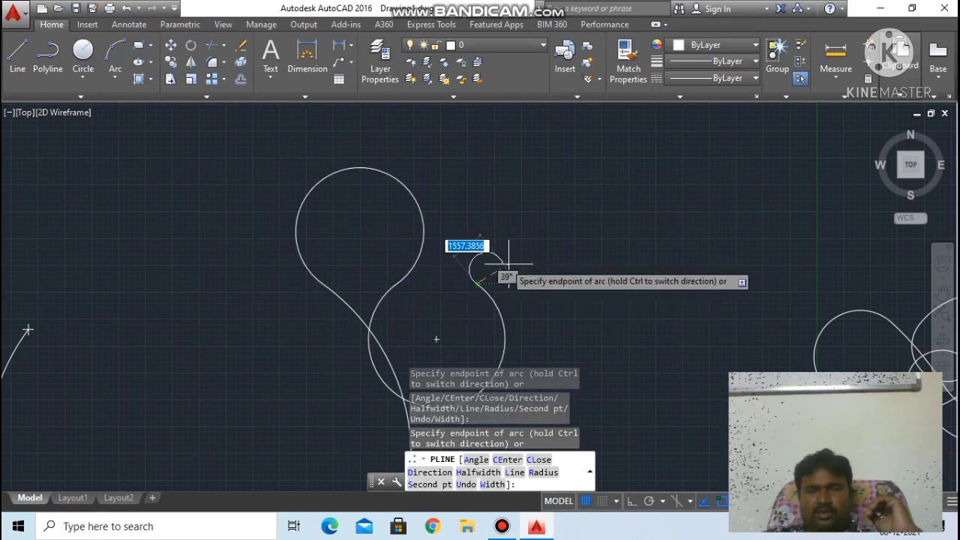
{"action": "left_click", "coordinate": [537, 274]}
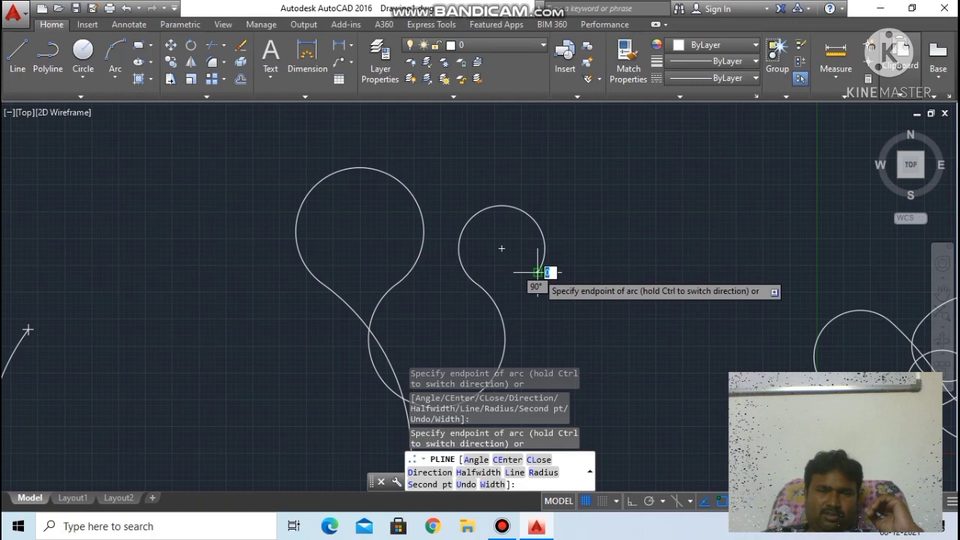
{"action": "left_click", "coordinate": [625, 297]}
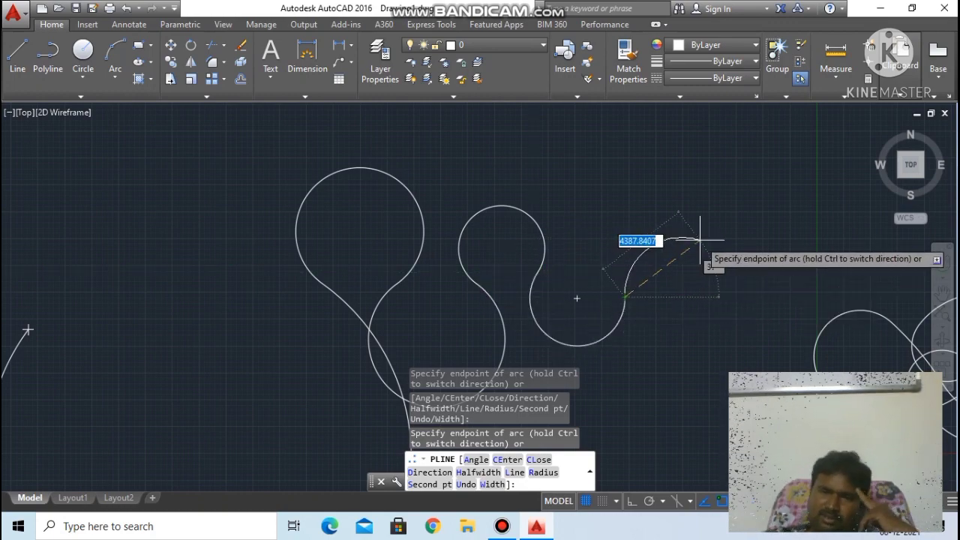
{"action": "left_click", "coordinate": [698, 254]}
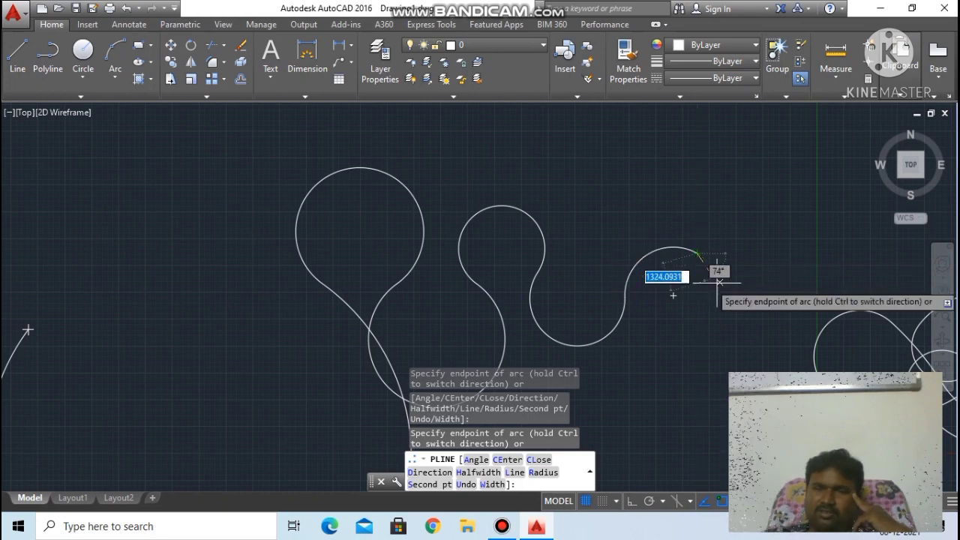
Step: Add a rounded end loop, a shallow arc running back and a small overlapping loop, and end the second polyline
{"action": "left_click", "coordinate": [700, 188]}
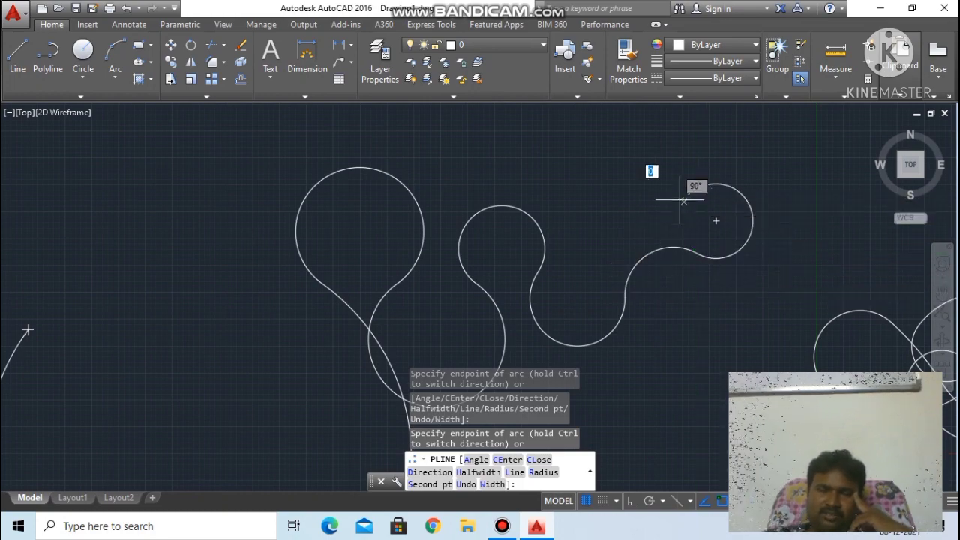
{"action": "left_click", "coordinate": [580, 188]}
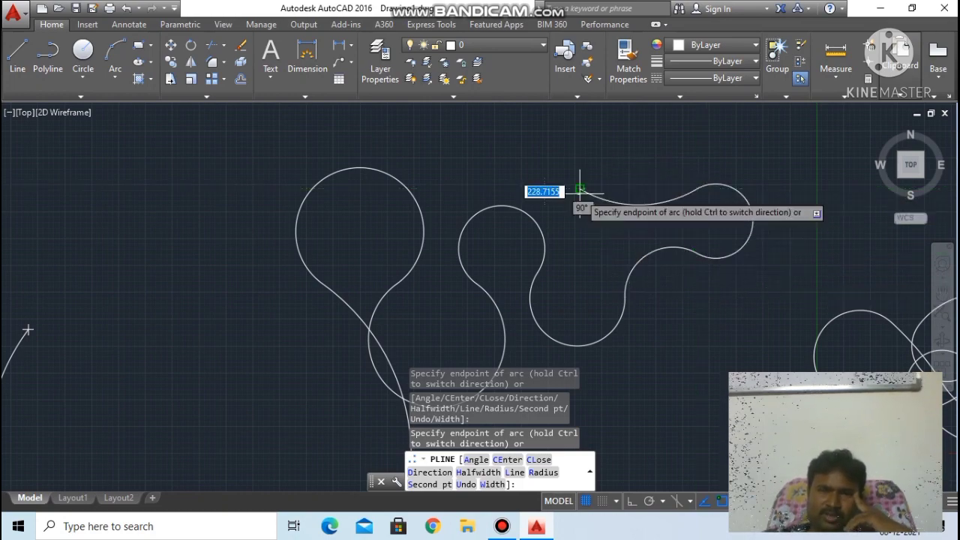
{"action": "left_click", "coordinate": [594, 251]}
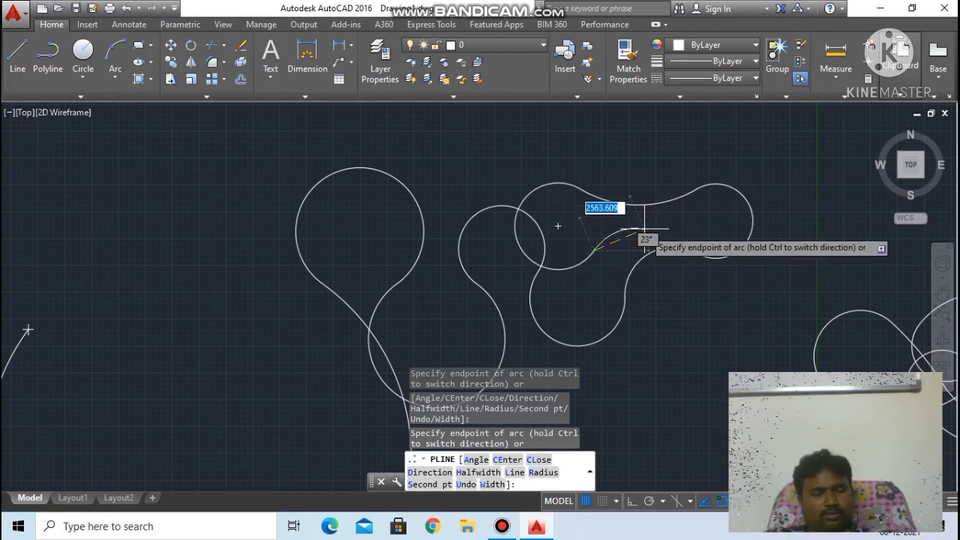
{"action": "key", "text": "Escape"}
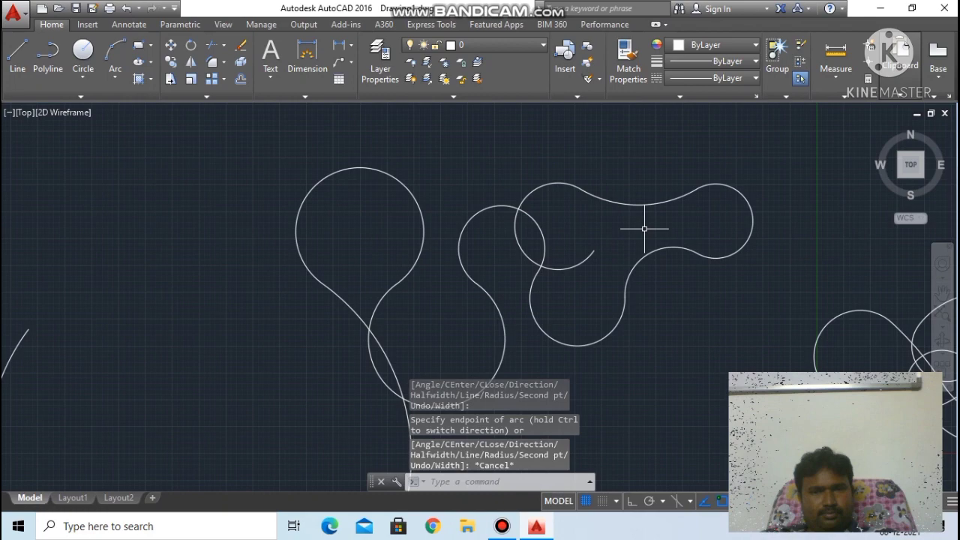
{"action": "left_click", "coordinate": [882, 8]}
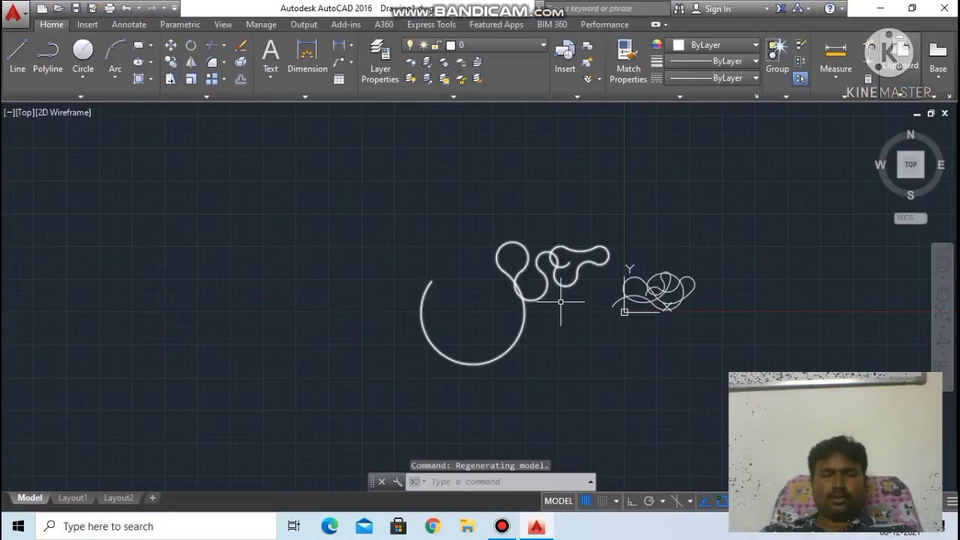
{"action": "scroll", "coordinate": [567, 316], "scroll_direction": "up", "scroll_amount": 2}
{"action": "scroll", "coordinate": [567, 316], "scroll_direction": "up", "scroll_amount": 2}
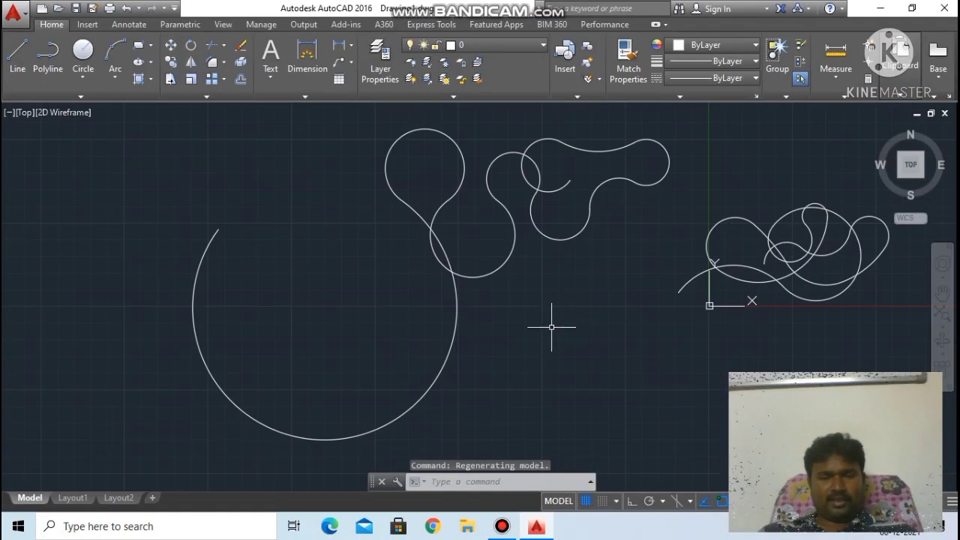
{"action": "scroll", "coordinate": [640, 153], "scroll_direction": "down", "scroll_amount": 4}
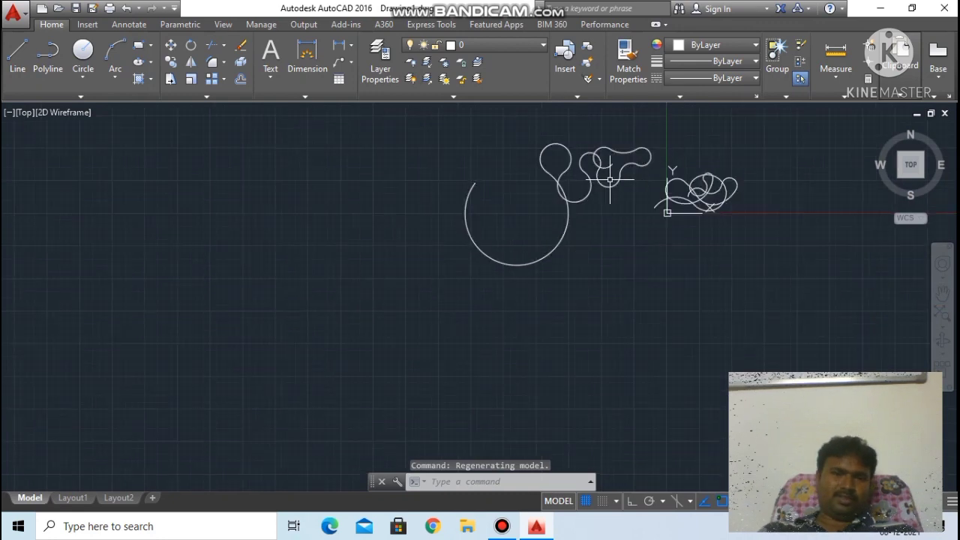
{"action": "scroll", "coordinate": [610, 180], "scroll_direction": "up", "scroll_amount": 2}
{"action": "scroll", "coordinate": [596, 204], "scroll_direction": "up", "scroll_amount": 2}
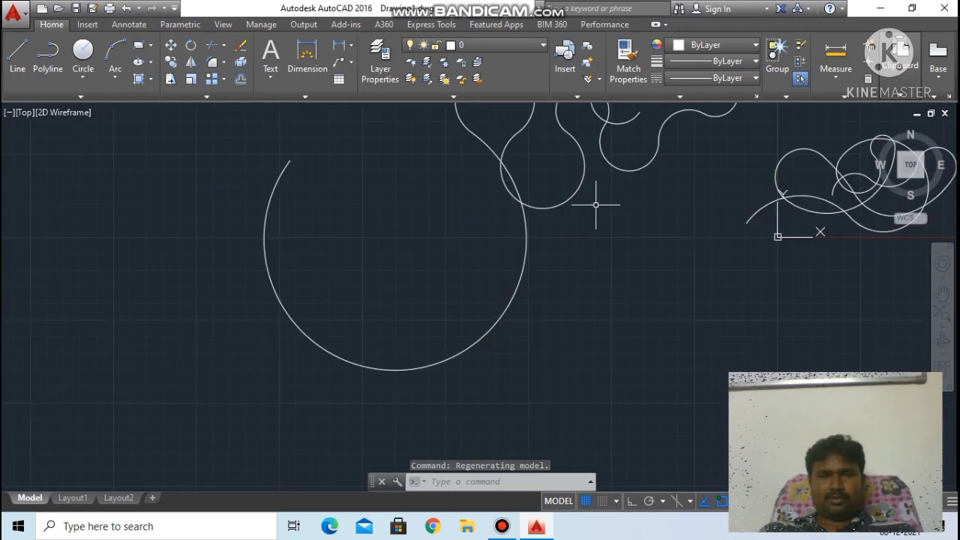
Step: Select the second arc polyline and examine how its loops and arcs form one chain beside the first polyline
{"action": "scroll", "coordinate": [599, 203], "scroll_direction": "down", "scroll_amount": 4}
{"action": "scroll", "coordinate": [623, 144], "scroll_direction": "up", "scroll_amount": 4}
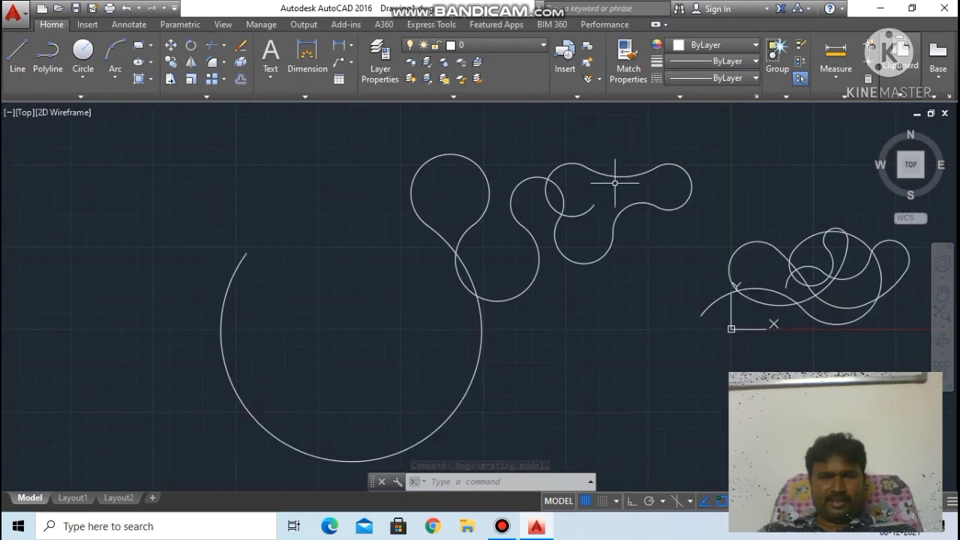
{"action": "scroll", "coordinate": [580, 273], "scroll_direction": "down", "scroll_amount": 2}
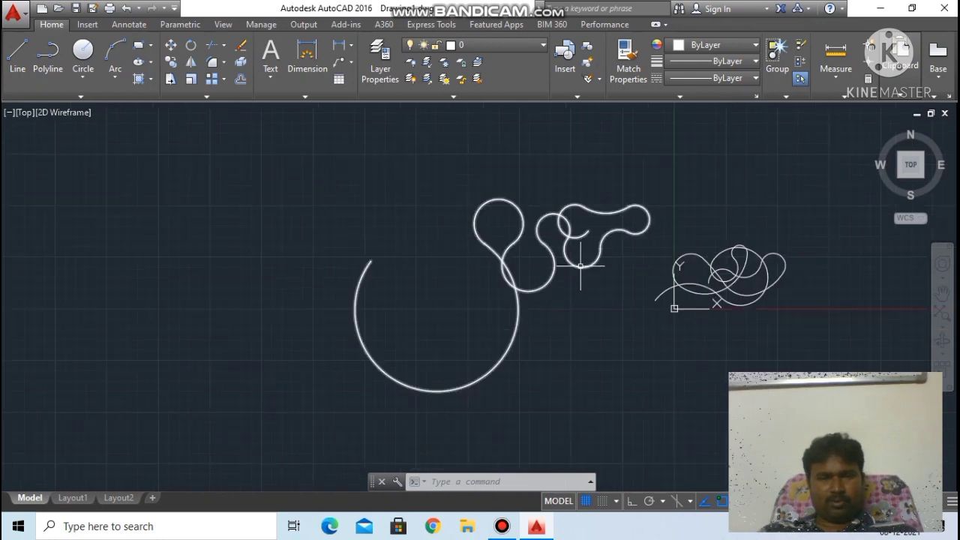
{"action": "left_click", "coordinate": [580, 270]}
{"action": "mouse_move", "coordinate": [581, 267]}
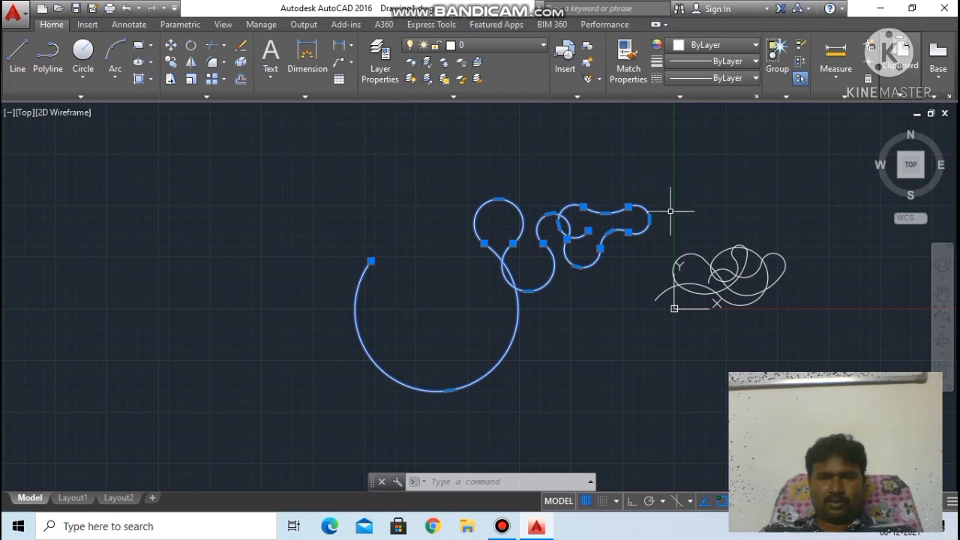
{"action": "scroll", "coordinate": [592, 245], "scroll_direction": "up", "scroll_amount": 2}
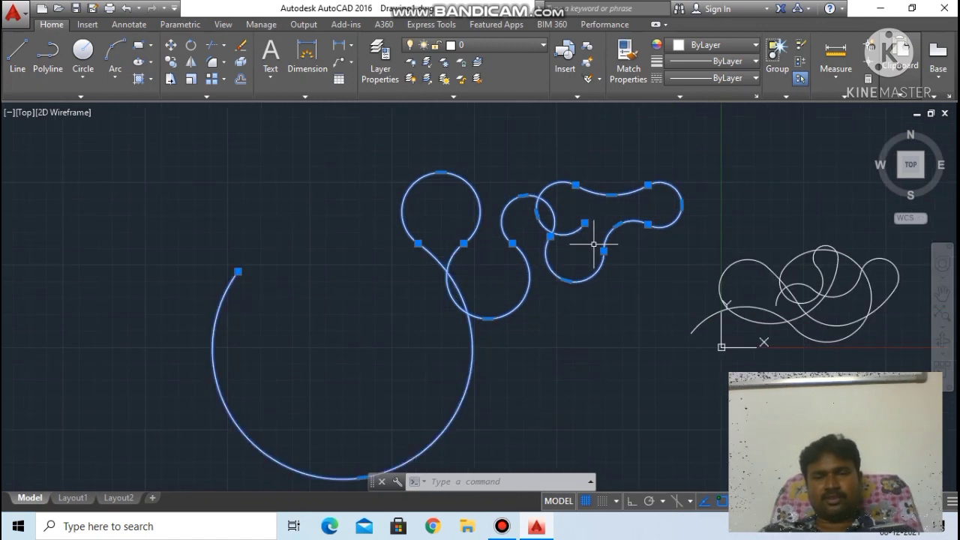
{"action": "scroll", "coordinate": [592, 244], "scroll_direction": "down", "scroll_amount": 2}
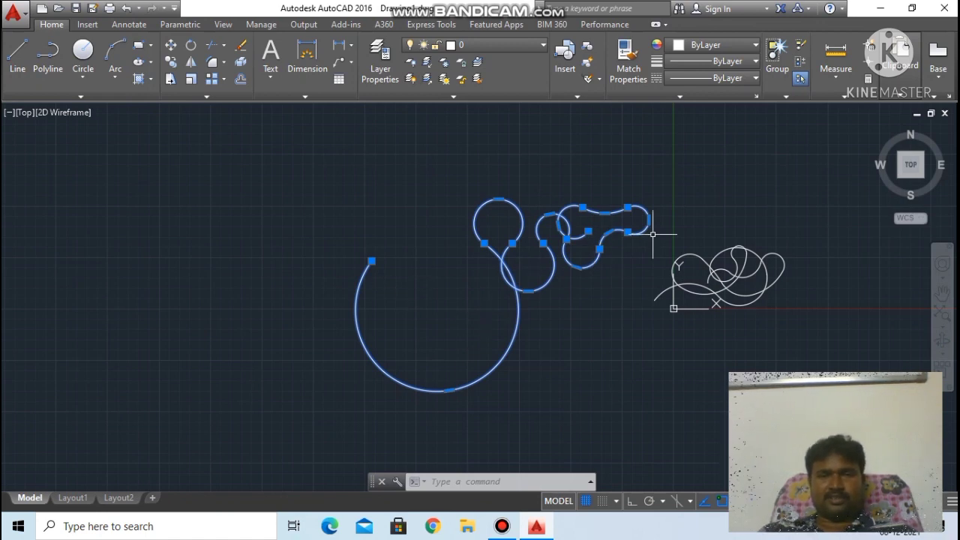
{"action": "scroll", "coordinate": [654, 235], "scroll_direction": "up", "scroll_amount": 3}
{"action": "scroll", "coordinate": [655, 235], "scroll_direction": "down", "scroll_amount": 3}
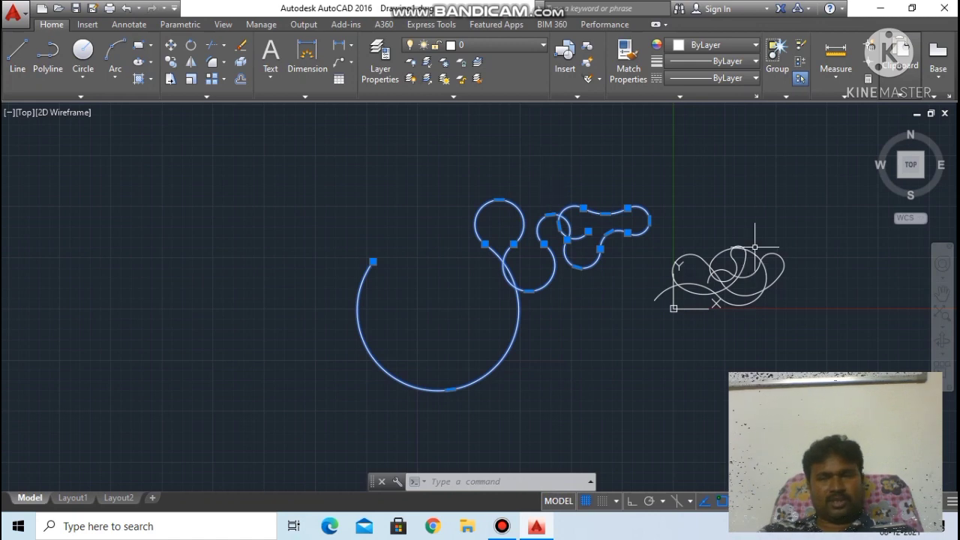
{"action": "scroll", "coordinate": [770, 257], "scroll_direction": "up", "scroll_amount": 4}
{"action": "scroll", "coordinate": [773, 259], "scroll_direction": "down", "scroll_amount": 4}
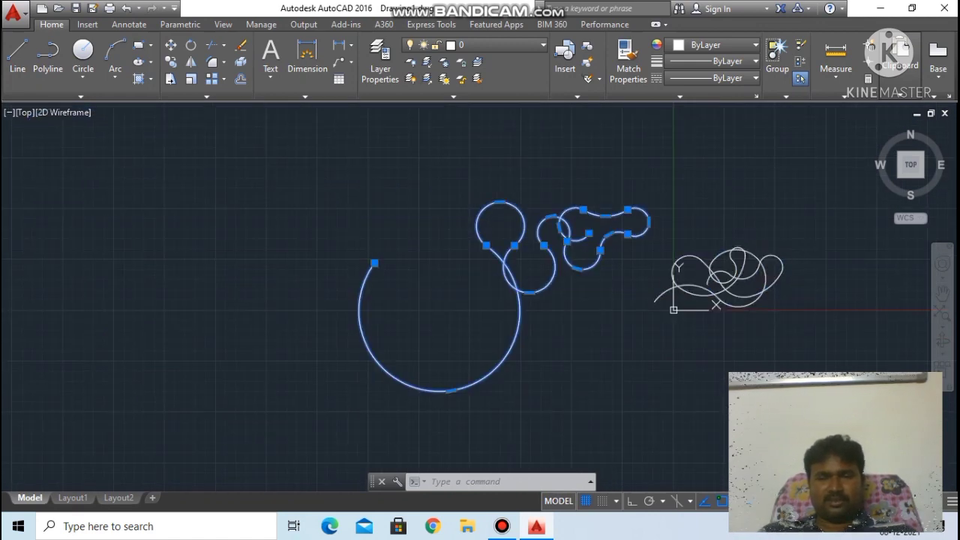
Step: Add the tangled first polyline to the selection and erase both arc polylines
{"action": "left_click", "coordinate": [754, 255]}
{"action": "scroll", "coordinate": [739, 272], "scroll_direction": "up", "scroll_amount": 4}
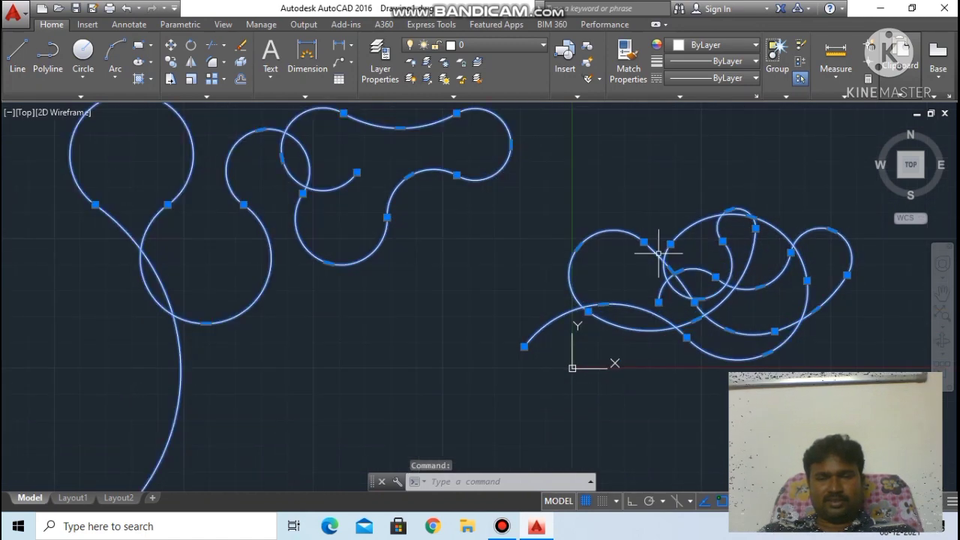
{"action": "scroll", "coordinate": [598, 249], "scroll_direction": "down", "scroll_amount": 4}
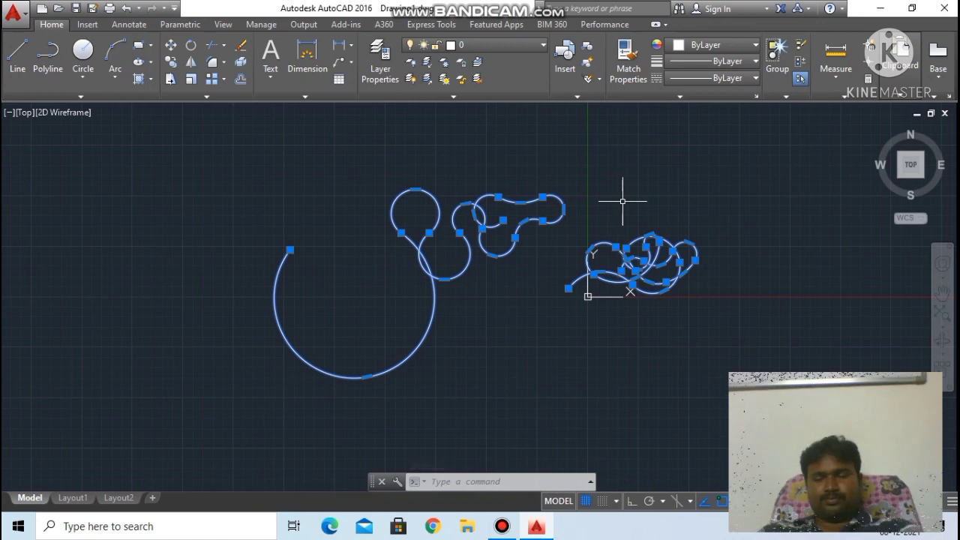
{"action": "key", "text": "Delete"}
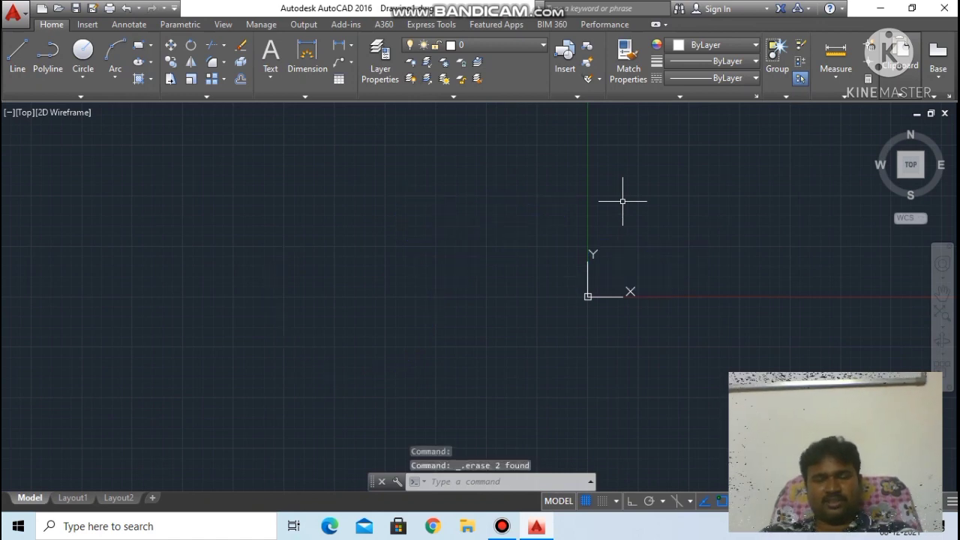
{"action": "middle_click_drag", "start_coordinate": [613, 248], "coordinate": [532, 396]}
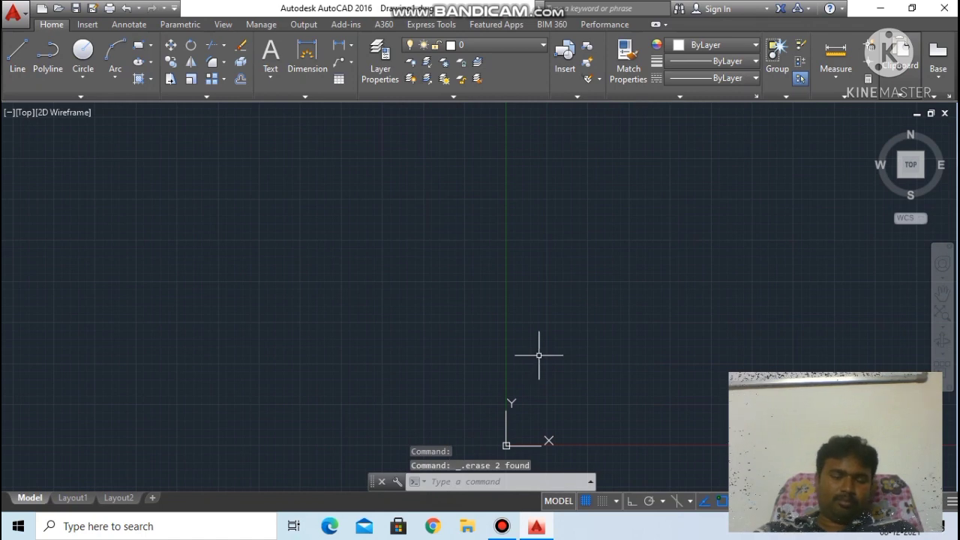
{"action": "type", "text": "PL"}
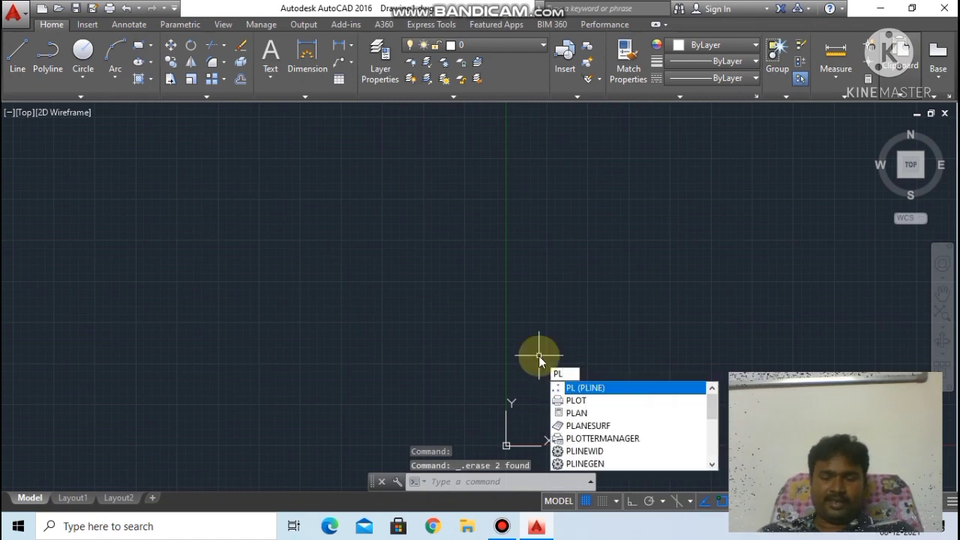
{"action": "key", "text": "Return"}
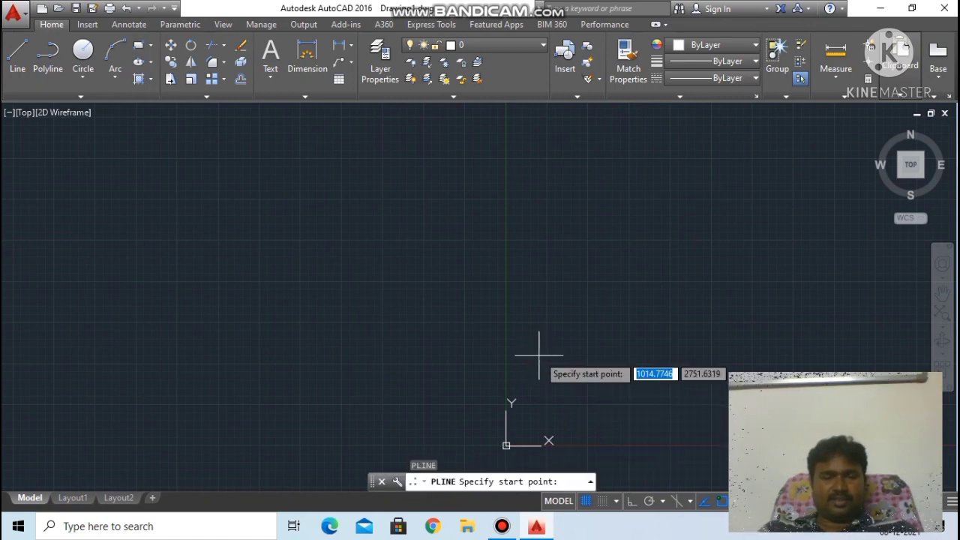
{"action": "left_click", "coordinate": [312, 318]}
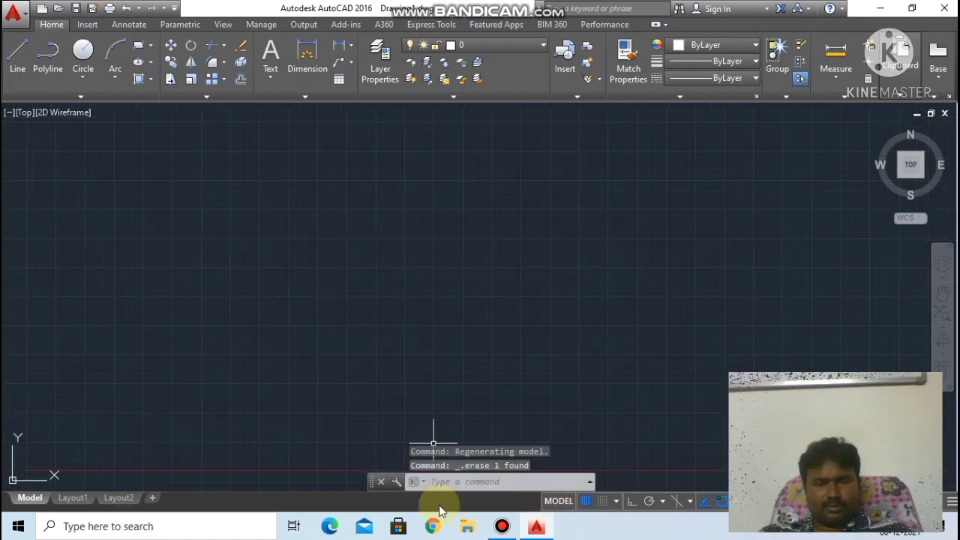
Step: Start a polyline (PL) in the empty area with a Length segment of 100 and extend it nearly horizontally by about 55,095 units
{"action": "left_click", "coordinate": [447, 483]}
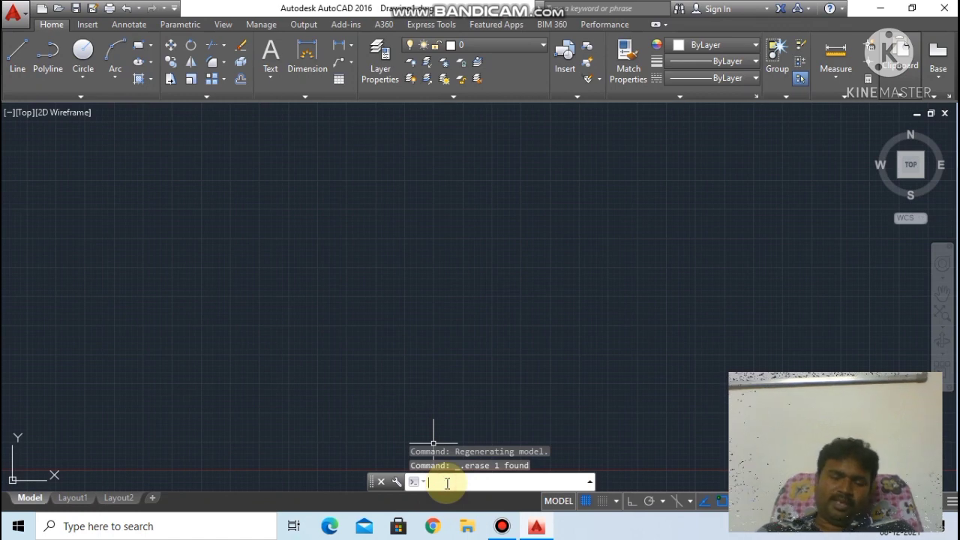
{"action": "type", "text": "pl"}
{"action": "key", "text": "Return"}
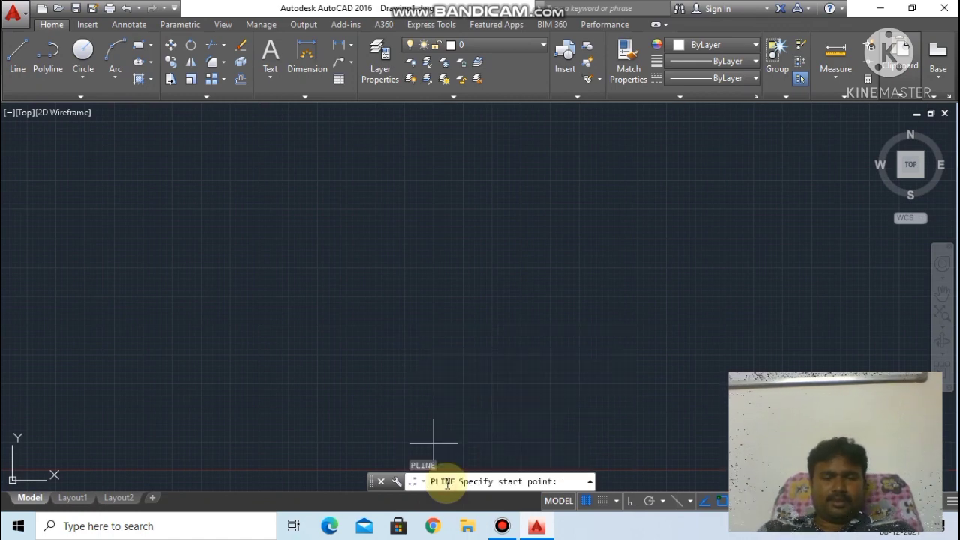
{"action": "left_click", "coordinate": [352, 320]}
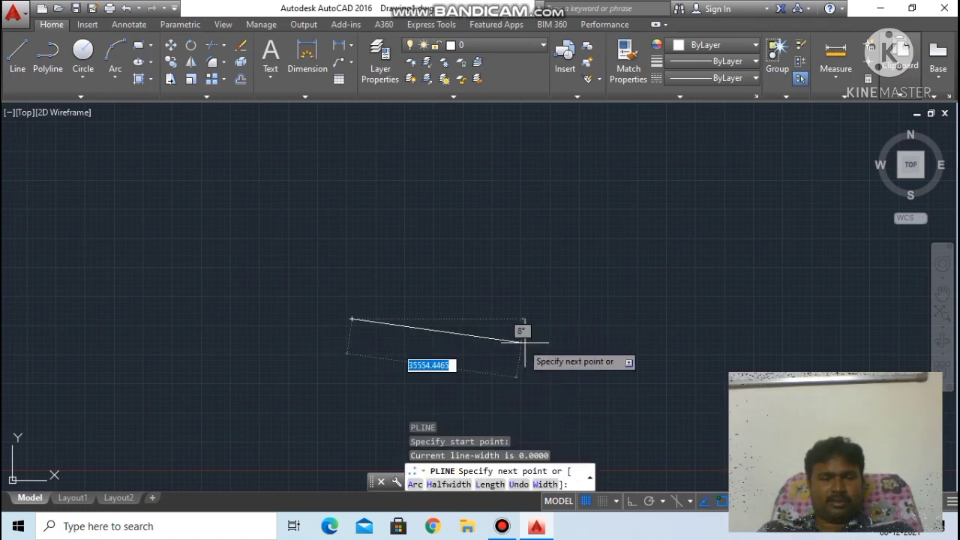
{"action": "type", "text": "l"}
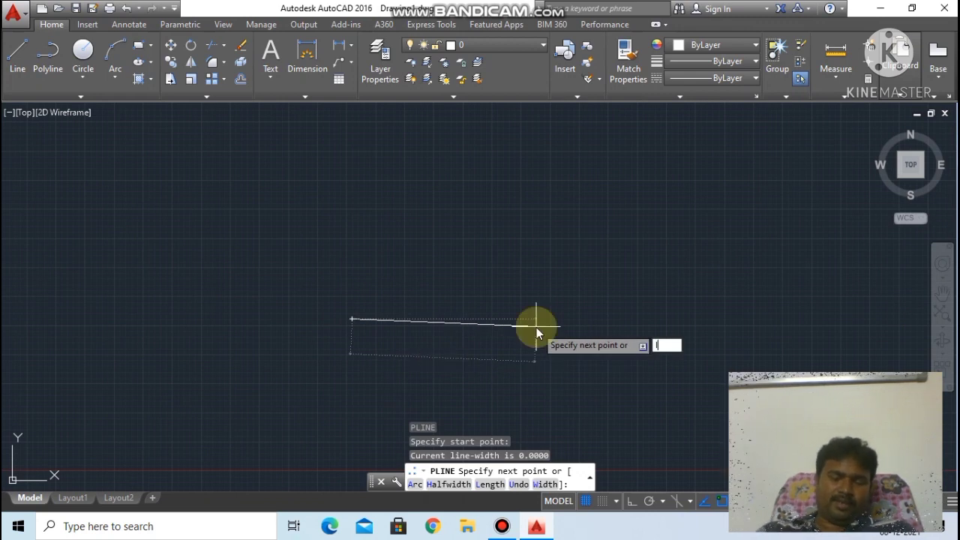
{"action": "key", "text": "Return"}
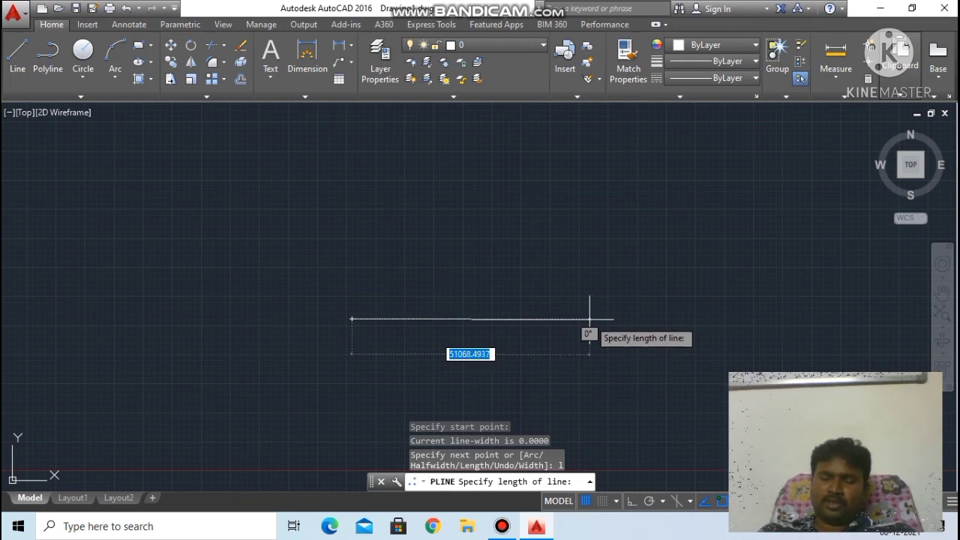
{"action": "type", "text": "10"}
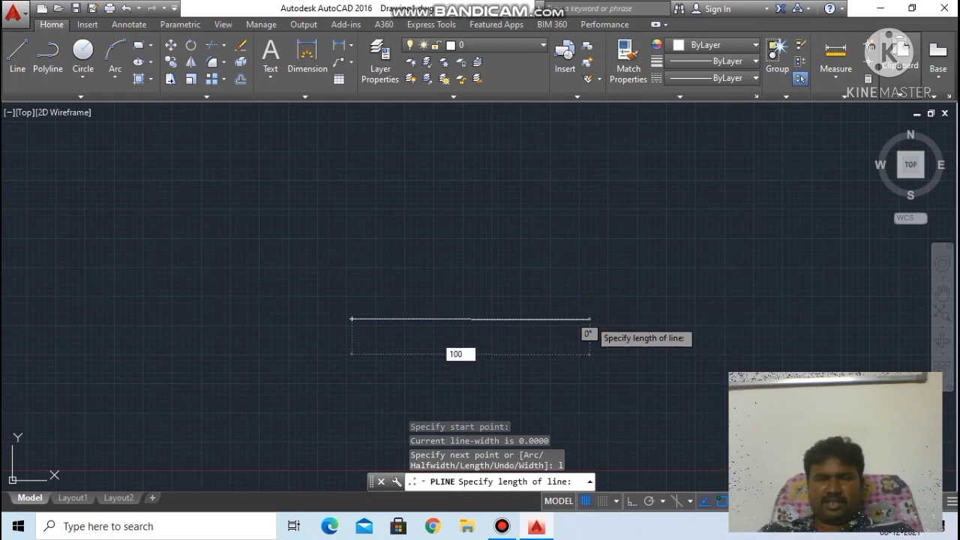
{"action": "type", "text": "0"}
{"action": "key", "text": "Return"}
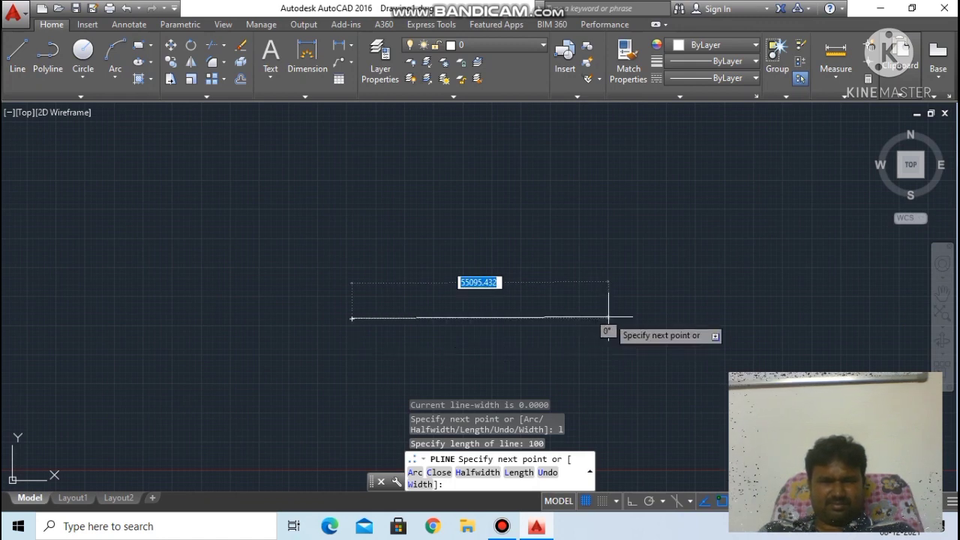
{"action": "left_click", "coordinate": [608, 318]}
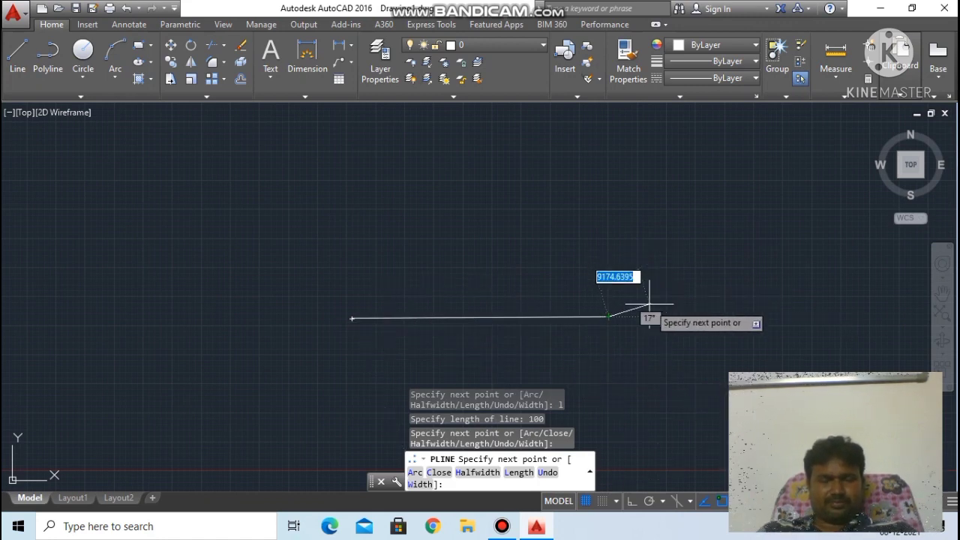
Step: Switch the polyline to the Arc option and draw a semicircle from the segment's right end to a point straight above it
{"action": "scroll", "coordinate": [641, 303], "scroll_direction": "down", "scroll_amount": 3}
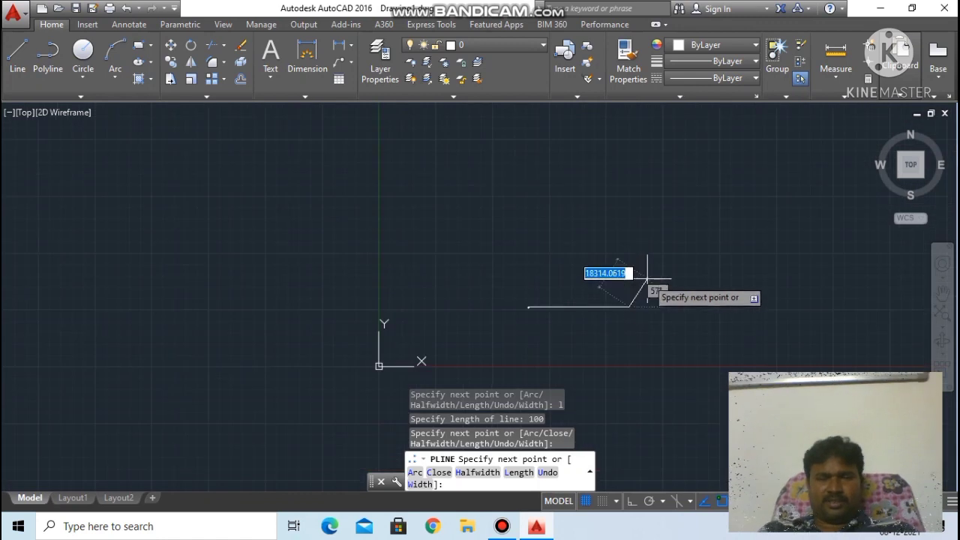
{"action": "scroll", "coordinate": [647, 279], "scroll_direction": "up", "scroll_amount": 4}
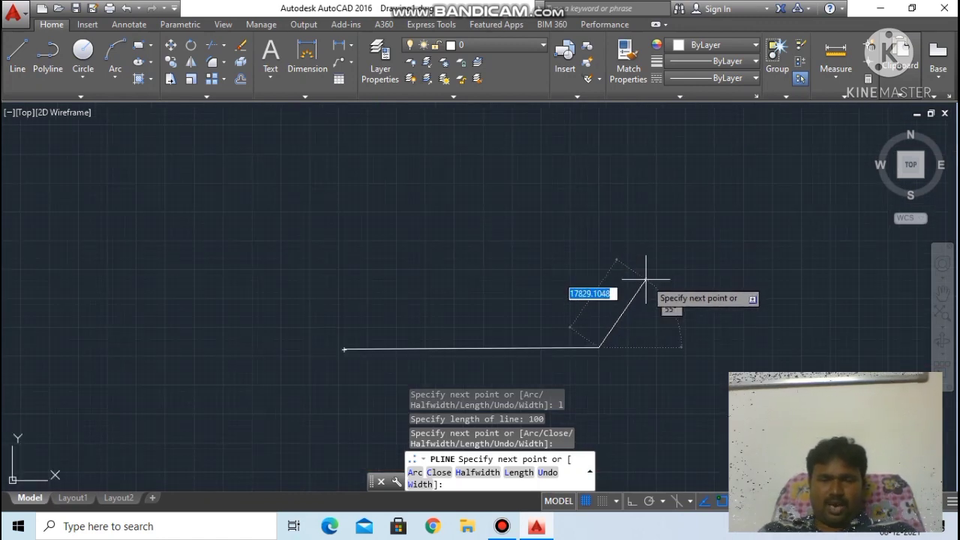
{"action": "type", "text": "a"}
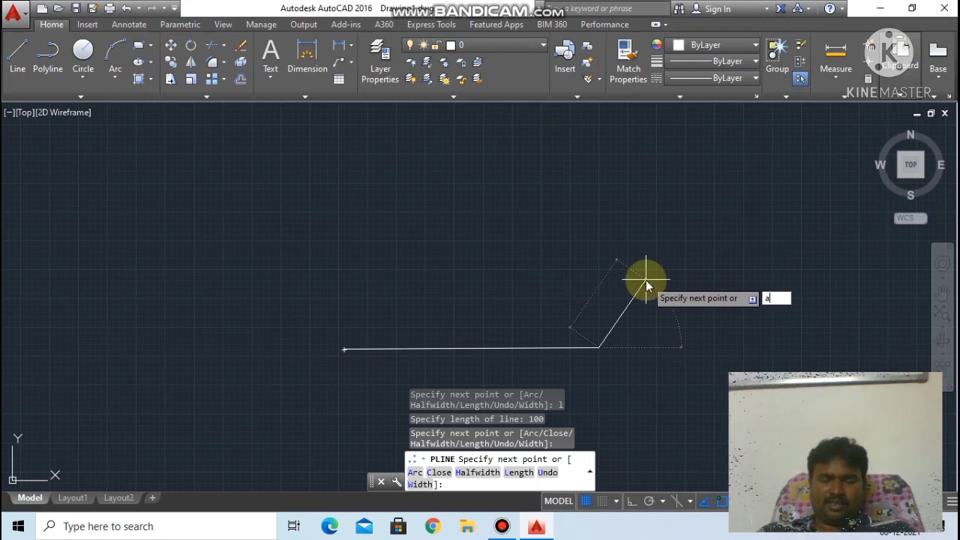
{"action": "key", "text": "Return"}
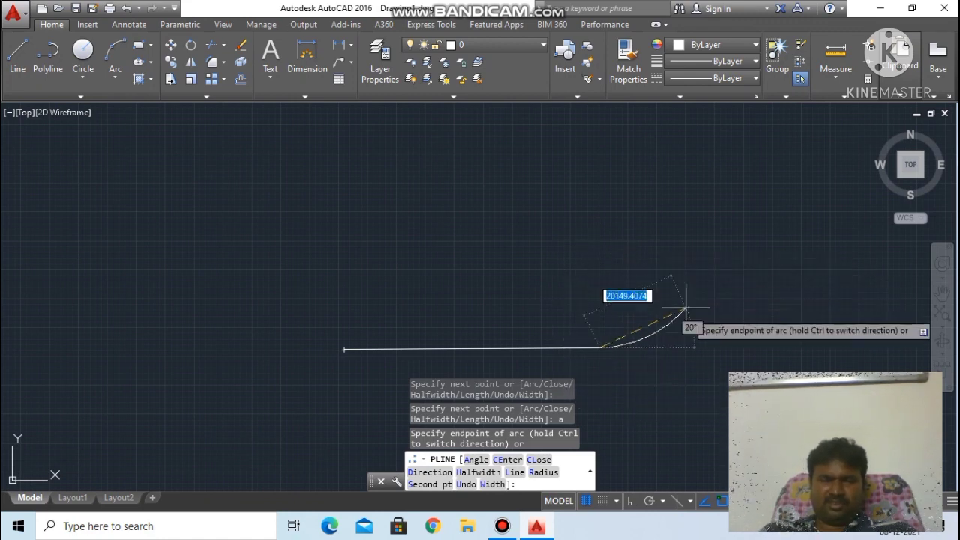
{"action": "left_click", "coordinate": [599, 231]}
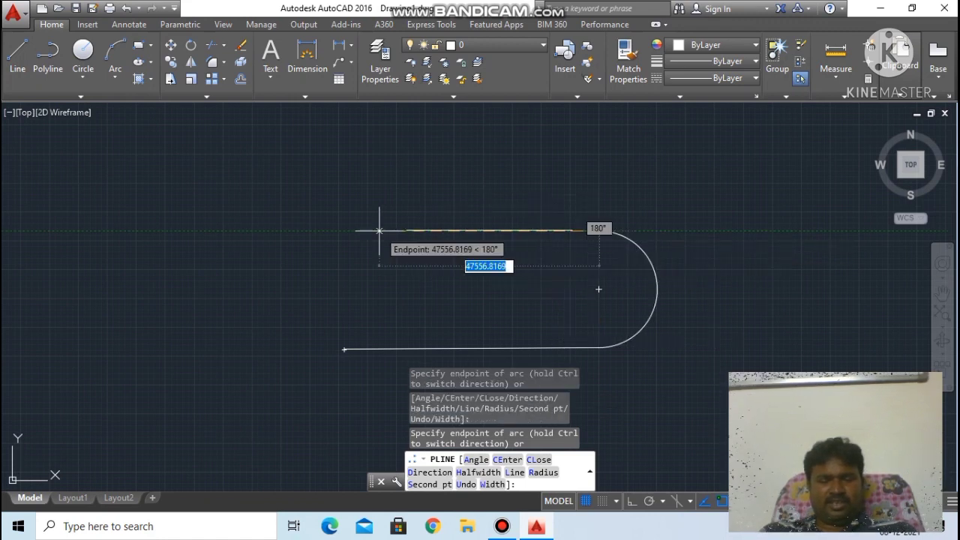
Step: Return to the Line option, add a 100-unit segment from the arc's upper end and extend it back to above the polyline's start point
{"action": "type", "text": "l"}
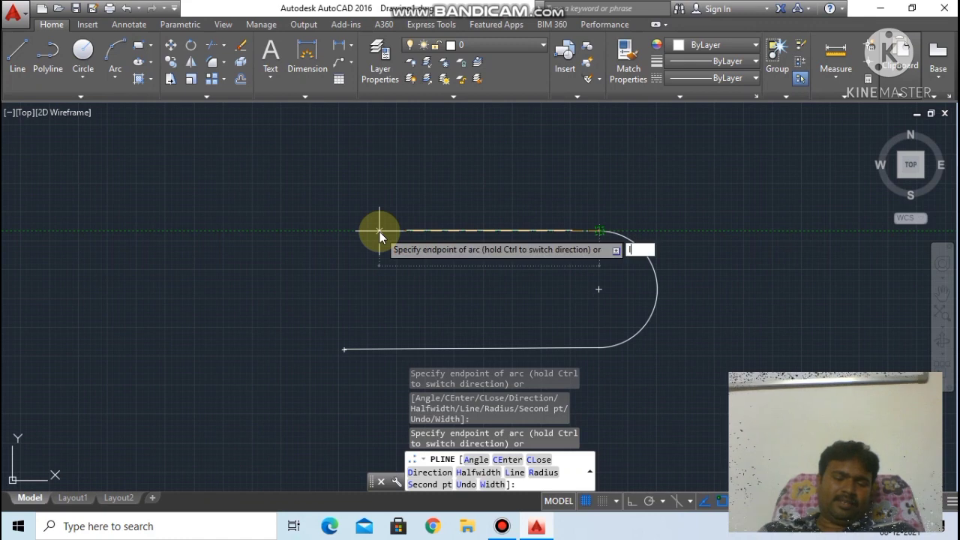
{"action": "key", "text": "Return"}
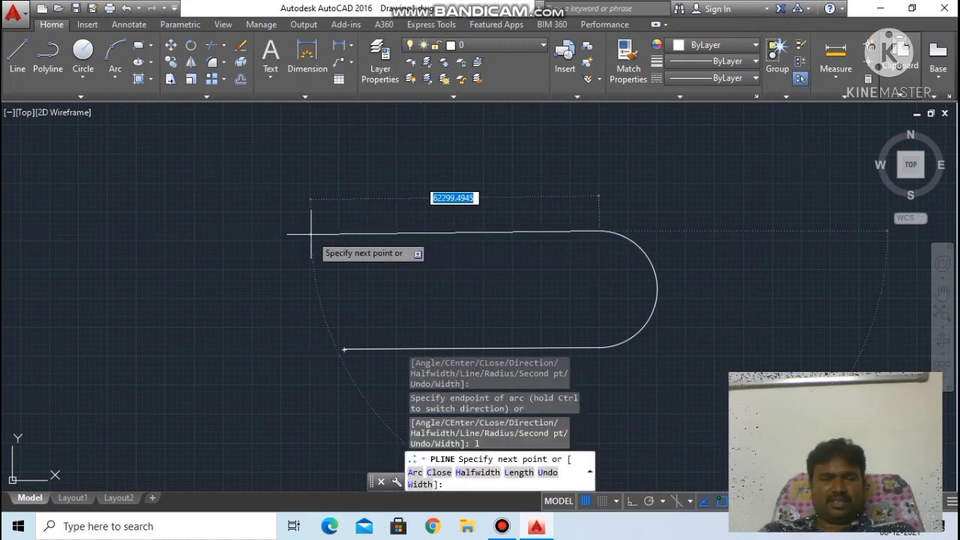
{"action": "type", "text": "100"}
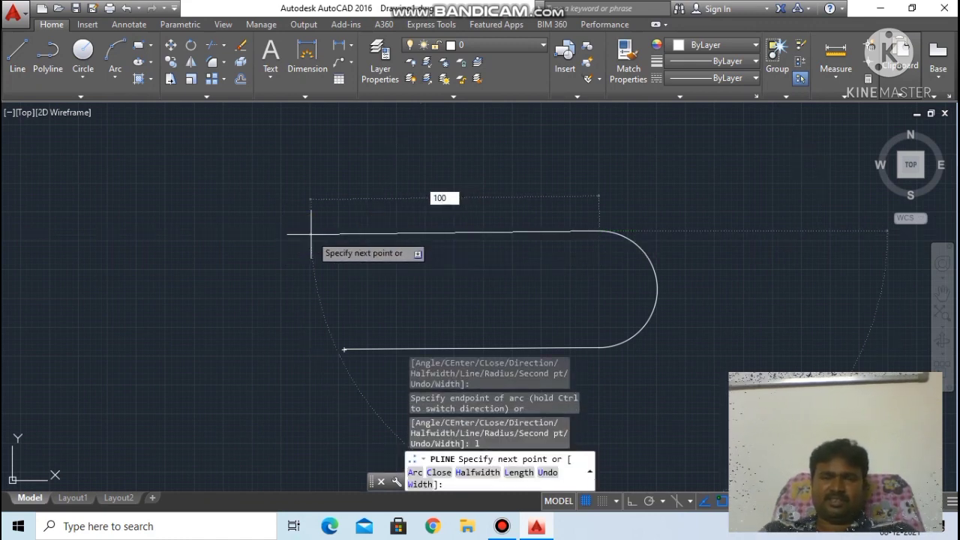
{"action": "key", "text": "Return"}
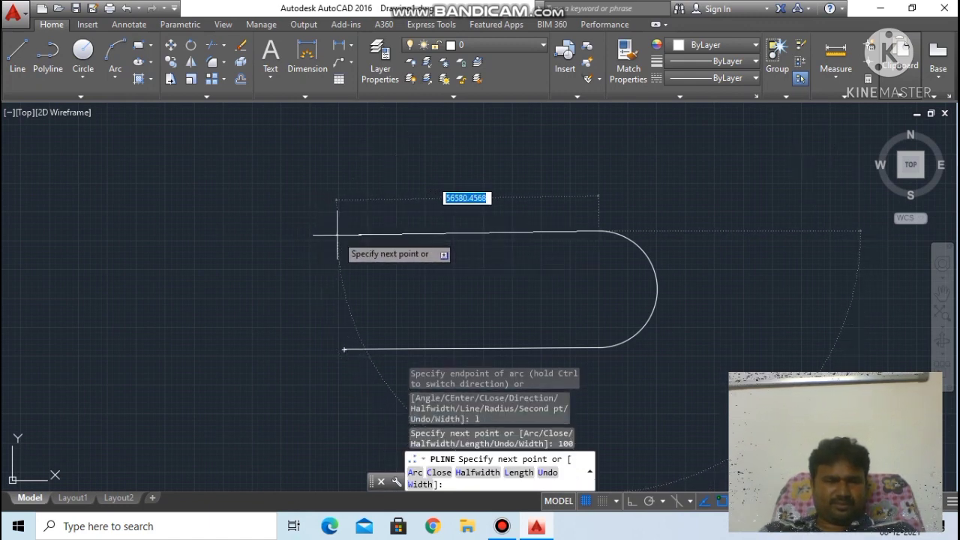
{"action": "left_click", "coordinate": [340, 231]}
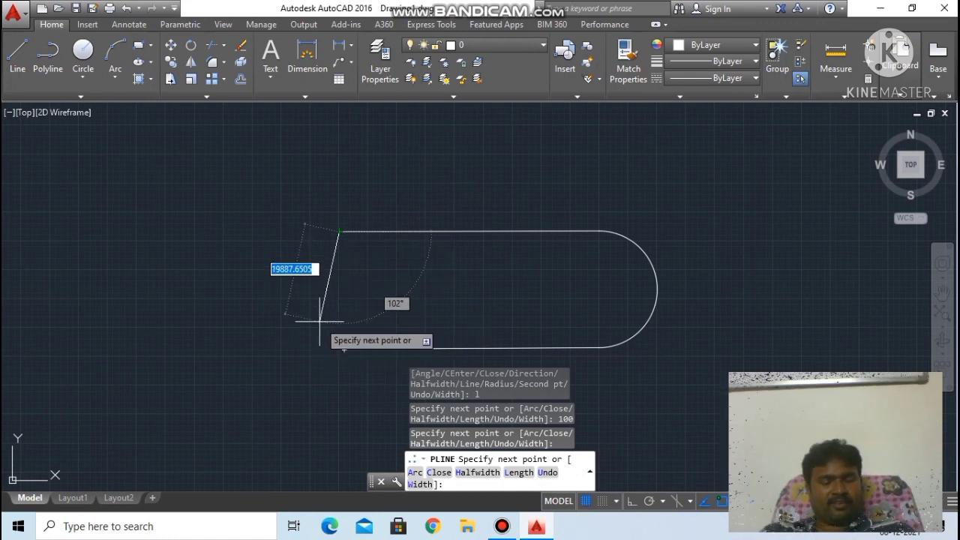
Step: Close the open left end with an arc to complete the slot shape, and select its whole outline
{"action": "type", "text": "a"}
{"action": "key", "text": "Return"}
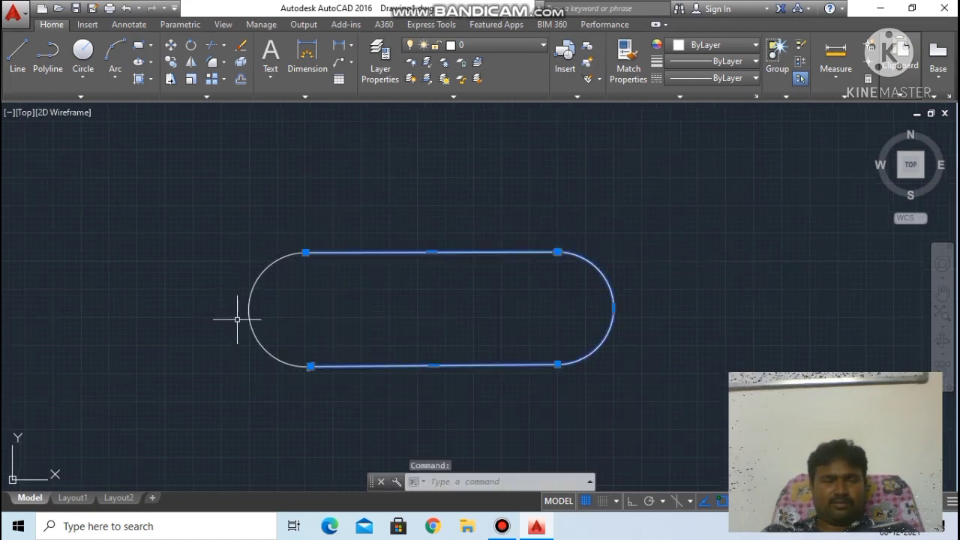
{"action": "left_click", "coordinate": [250, 324]}
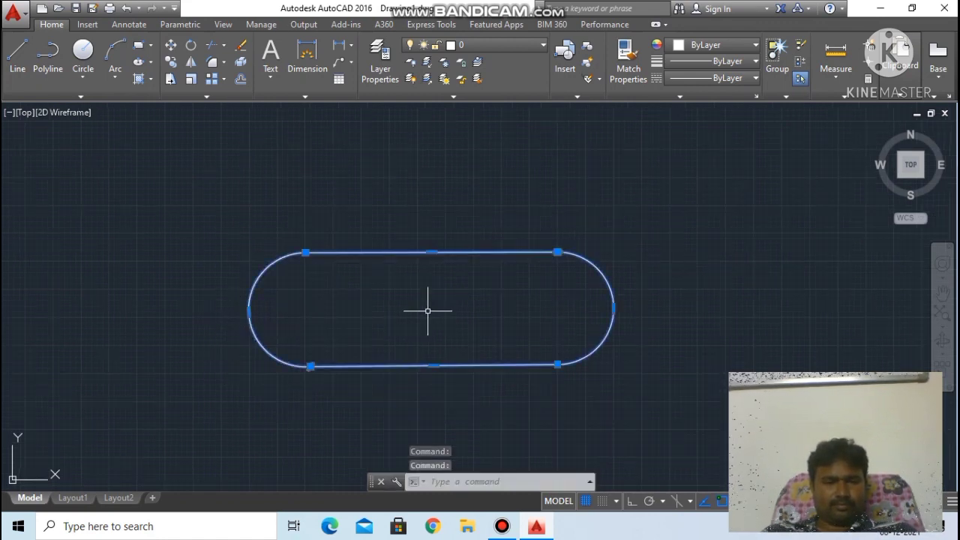
{"action": "scroll", "coordinate": [427, 311], "scroll_direction": "down", "scroll_amount": 4}
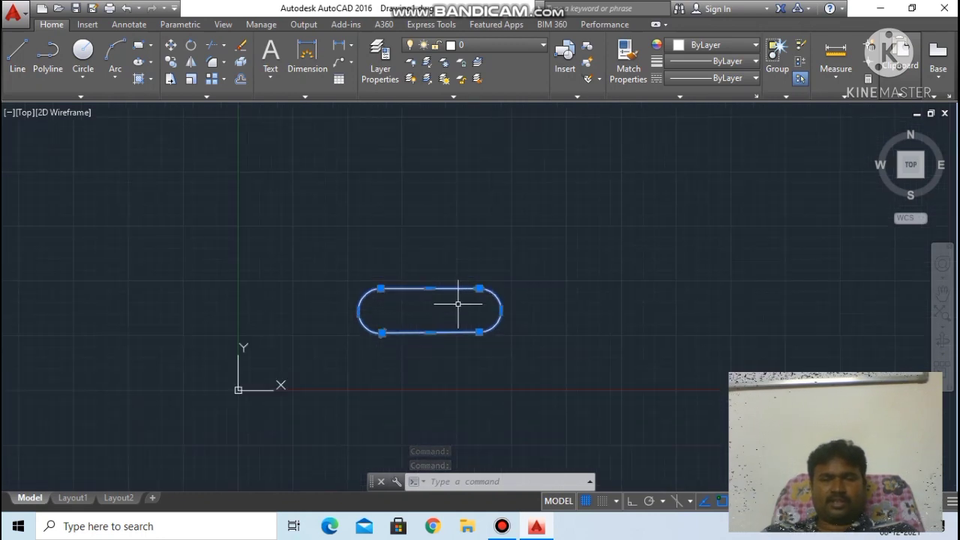
Step: Delete the selected slot-shaped polyline from the drawing
{"action": "scroll", "coordinate": [457, 303], "scroll_direction": "up", "scroll_amount": 2}
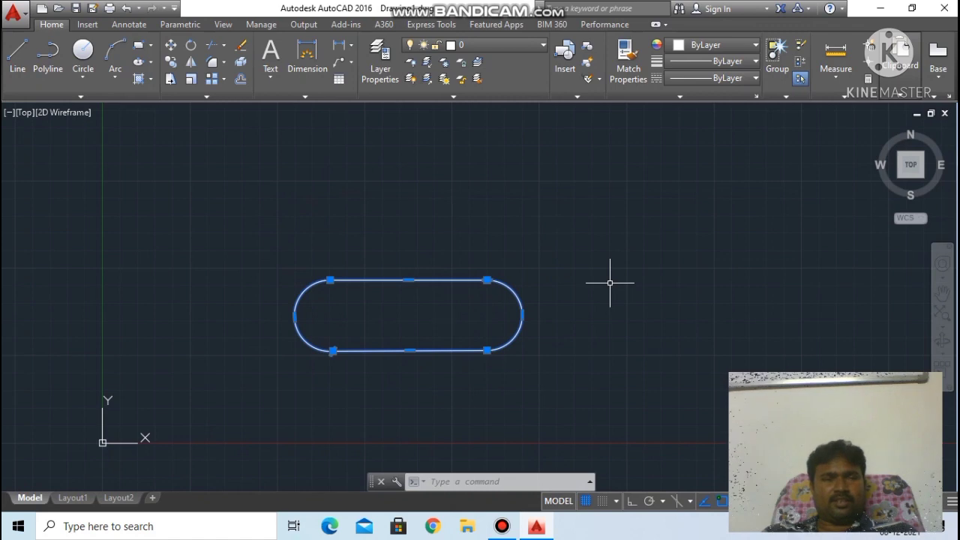
{"action": "scroll", "coordinate": [623, 288], "scroll_direction": "down", "scroll_amount": 1}
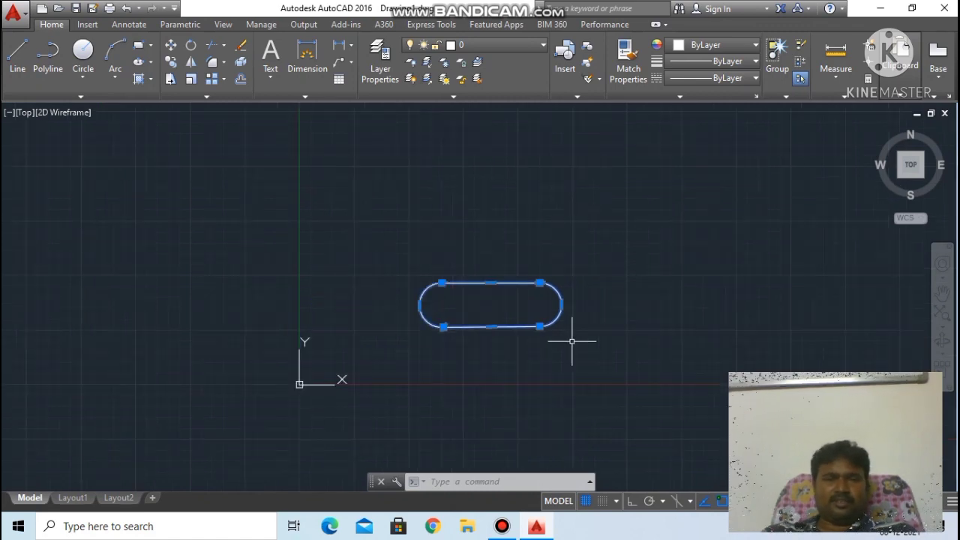
{"action": "scroll", "coordinate": [570, 343], "scroll_direction": "up", "scroll_amount": 1}
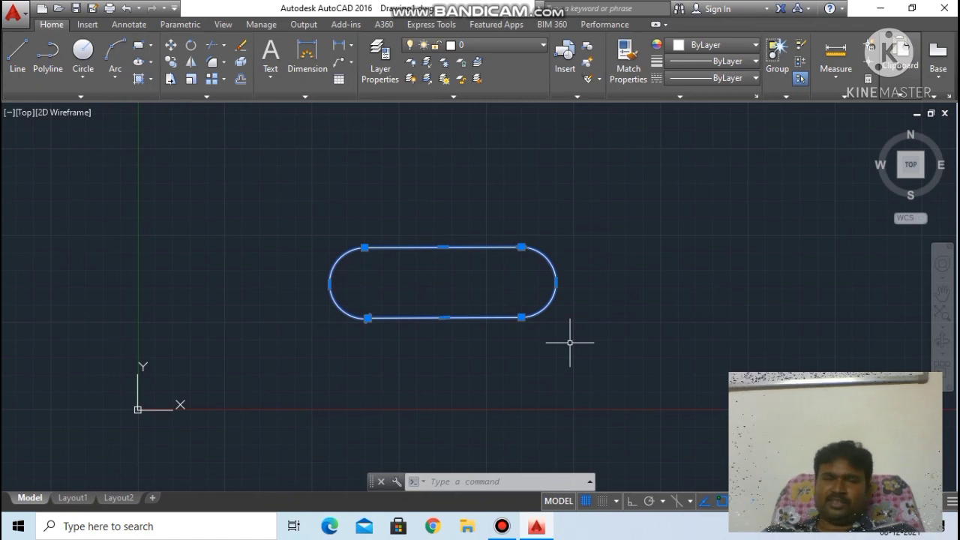
{"action": "key", "text": "Delete"}
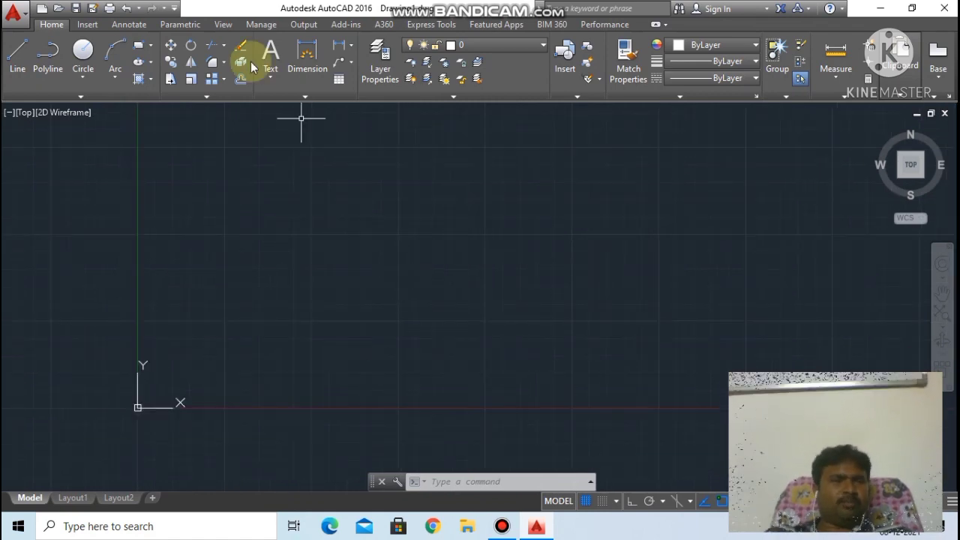
Step: Start a polyline in the empty area with a Length segment of 200 and extend it nearly horizontally to the right
{"action": "left_click", "coordinate": [54, 50]}
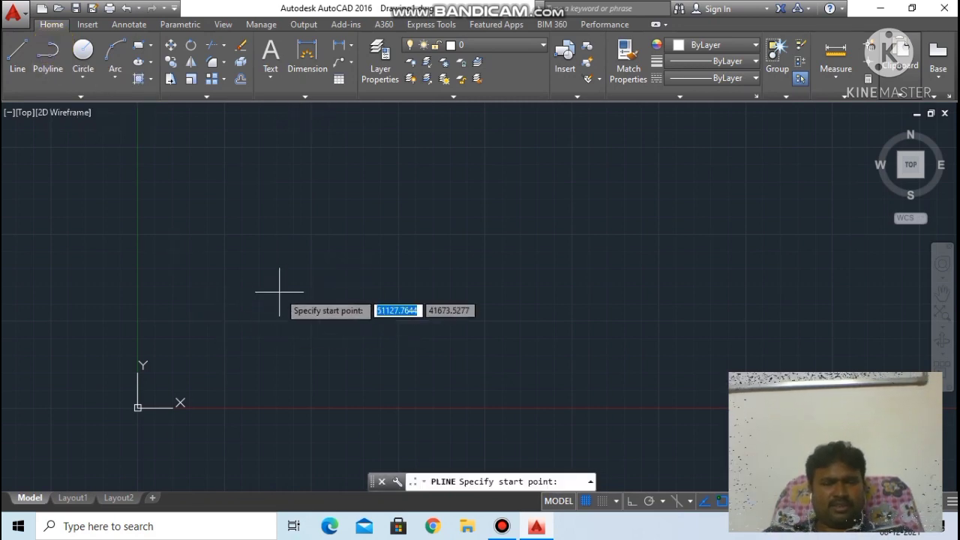
{"action": "left_click", "coordinate": [302, 306]}
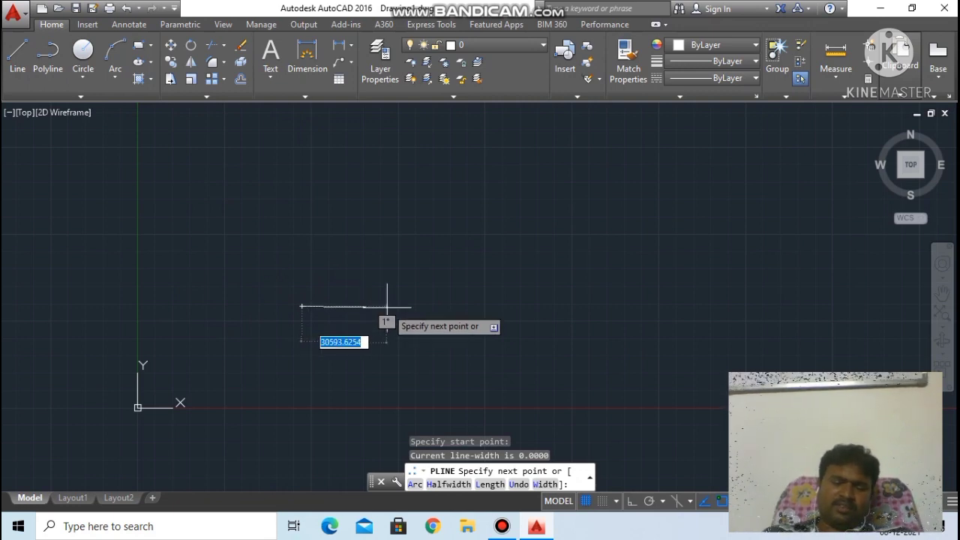
{"action": "type", "text": "l"}
{"action": "key", "text": "Return"}
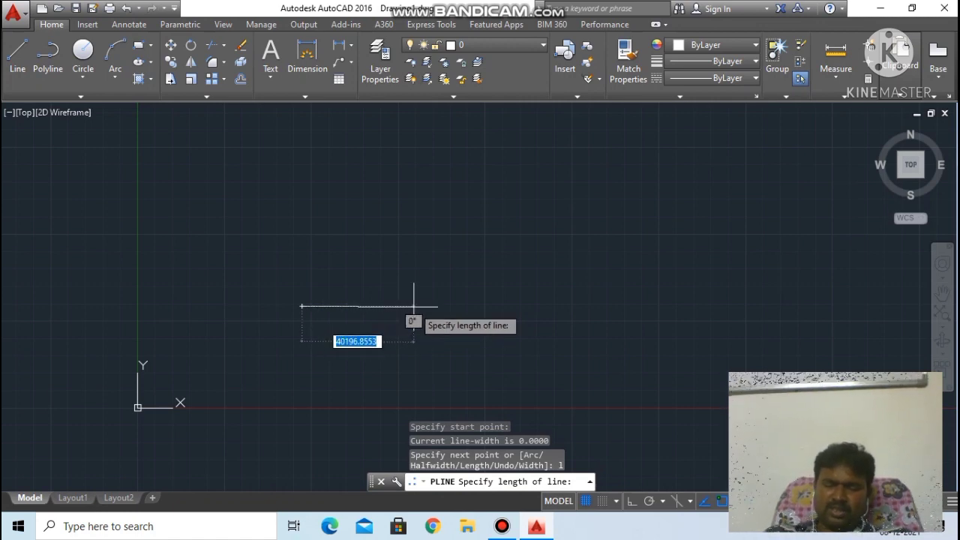
{"action": "type", "text": "200"}
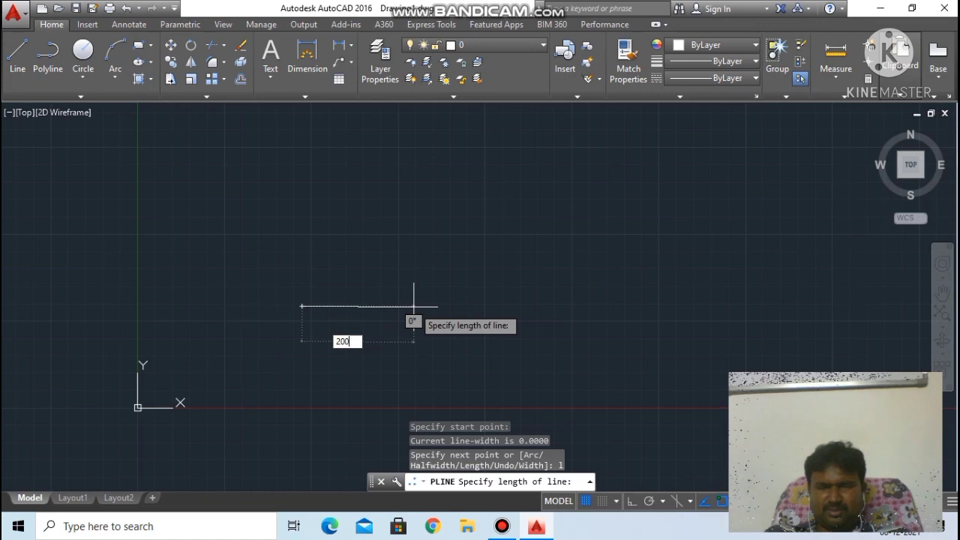
{"action": "key", "text": "Return"}
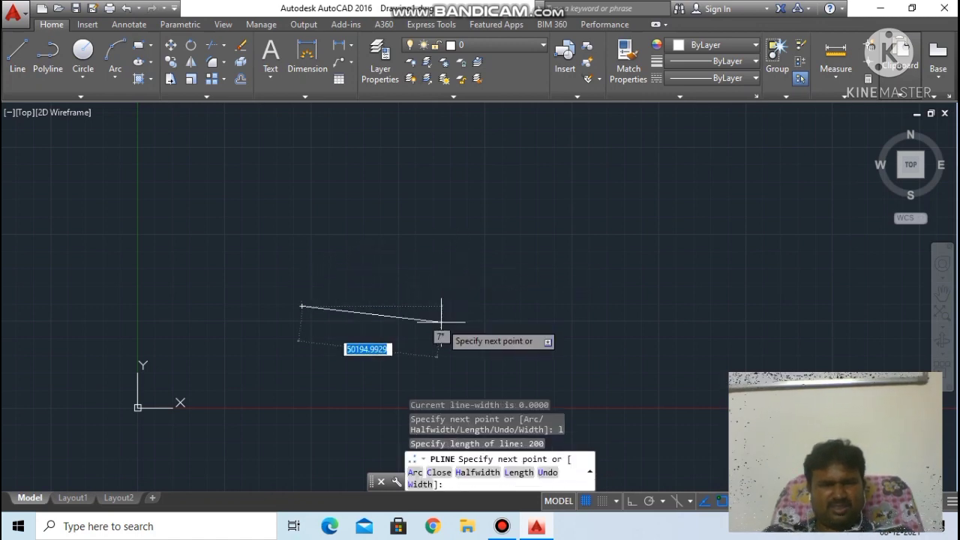
{"action": "left_click", "coordinate": [458, 304]}
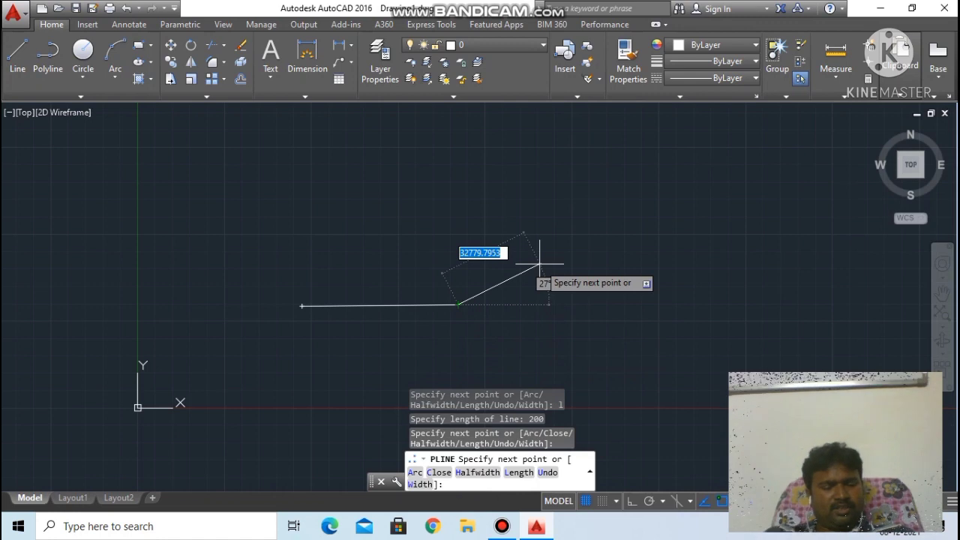
Step: Set the polyline's starting half-width to 20 and its ending half-width to 40 for the next segment
{"action": "type", "text": "h"}
{"action": "key", "text": "Return"}
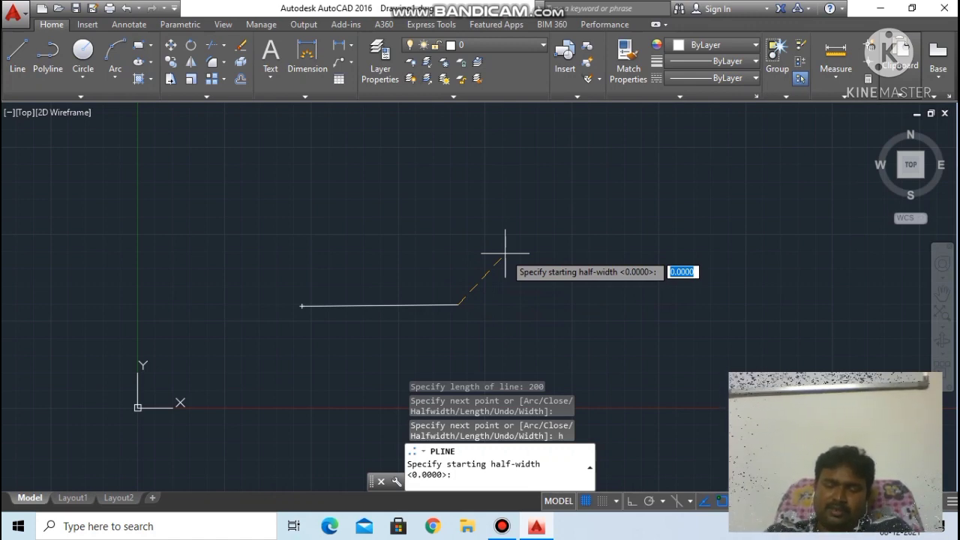
{"action": "type", "text": "20"}
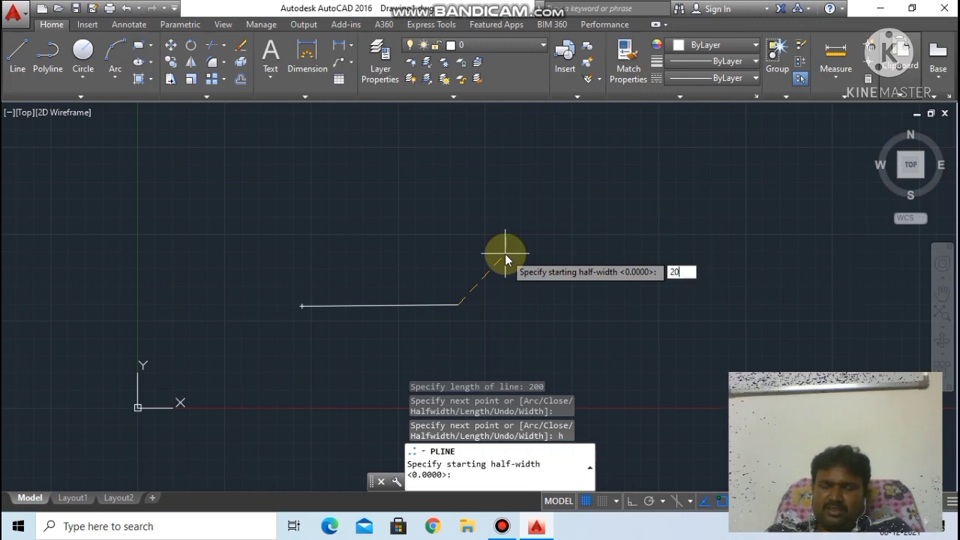
{"action": "key", "text": "Return"}
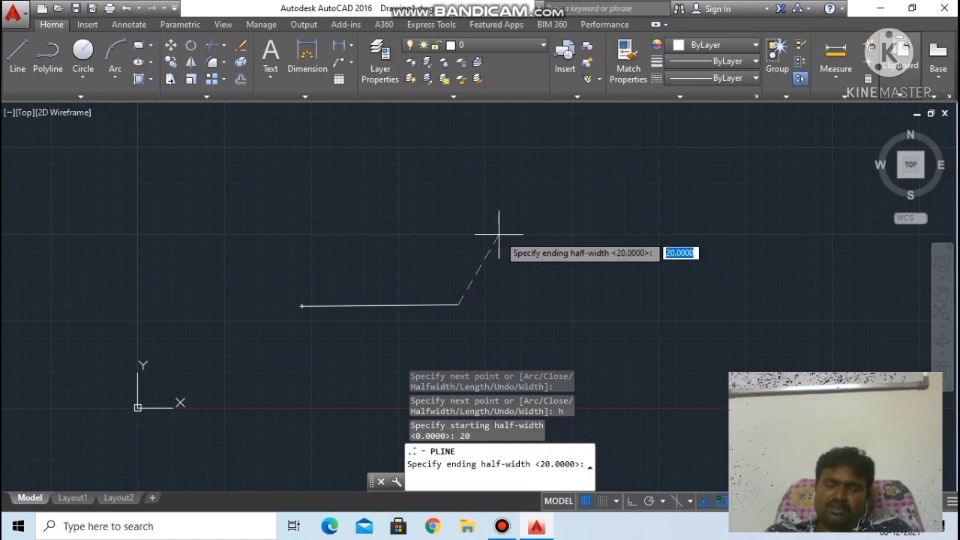
{"action": "type", "text": "40"}
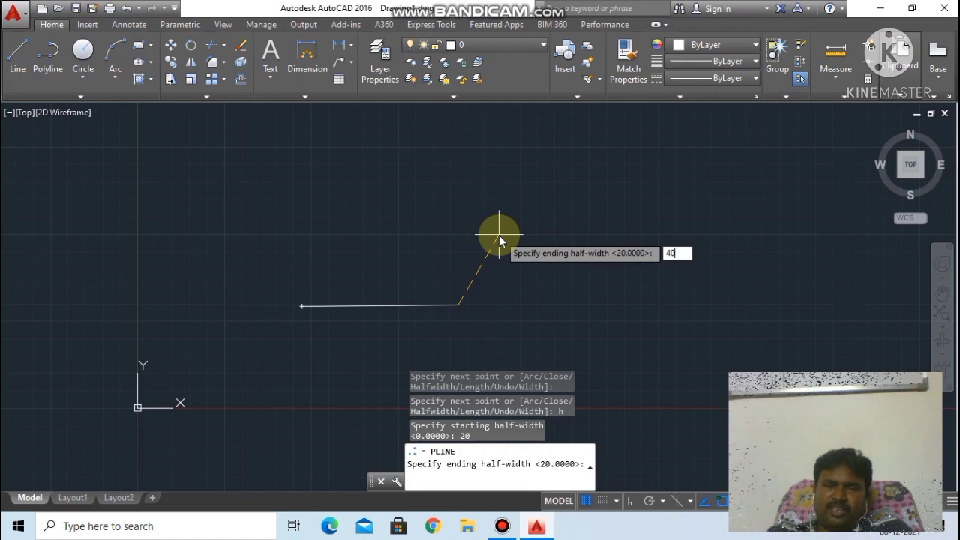
{"action": "key", "text": "Return"}
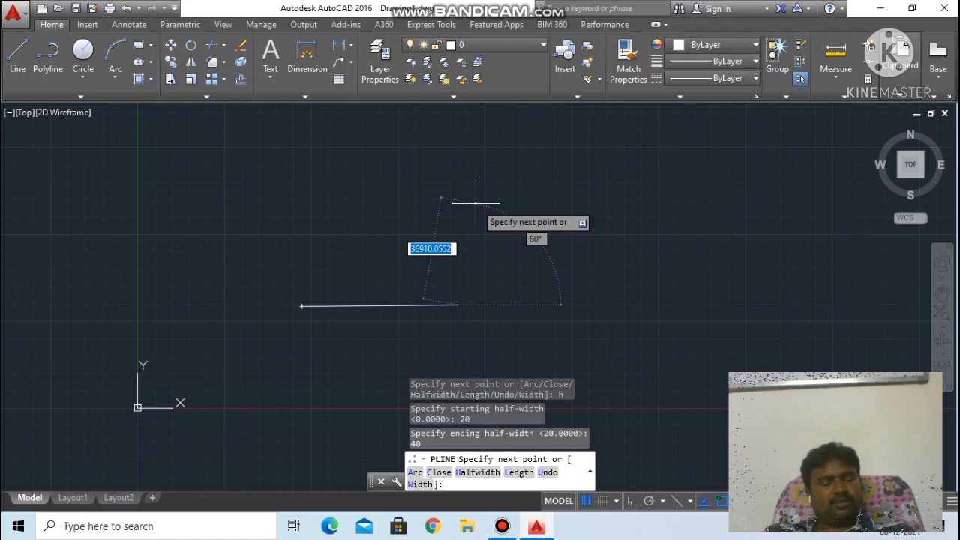
Step: Draw a semicircular polyline arc from the line's right end to a point about 46,000 units straight above it, and end the polyline
{"action": "type", "text": "a"}
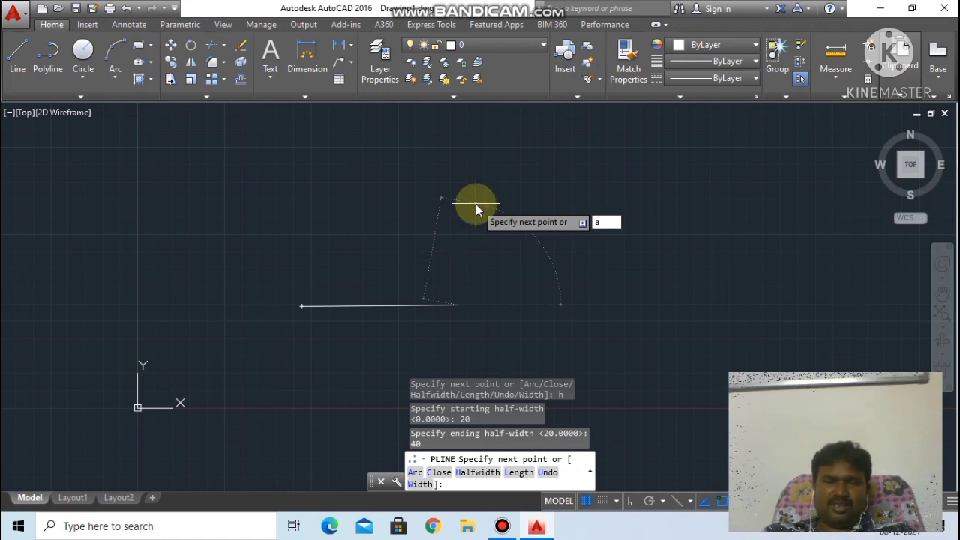
{"action": "key", "text": "Return"}
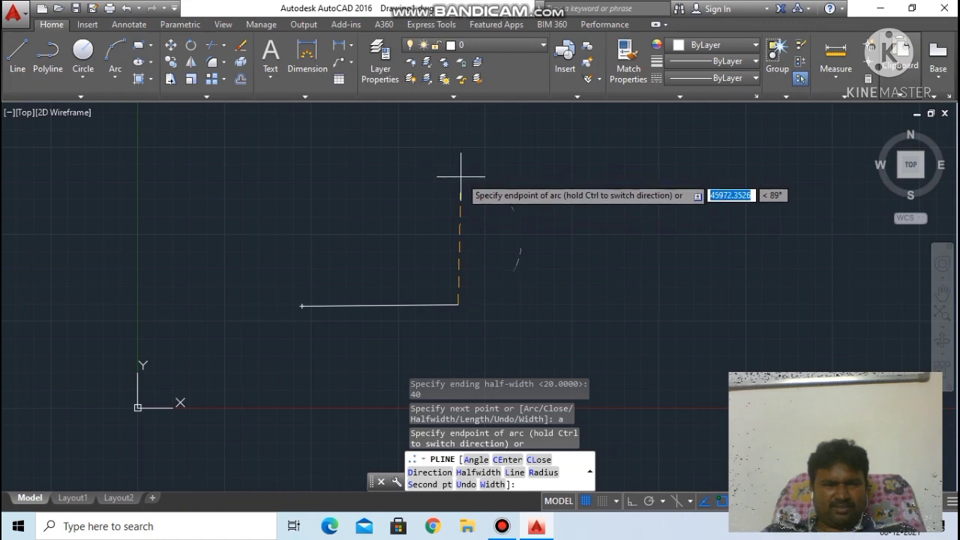
{"action": "left_click", "coordinate": [460, 178]}
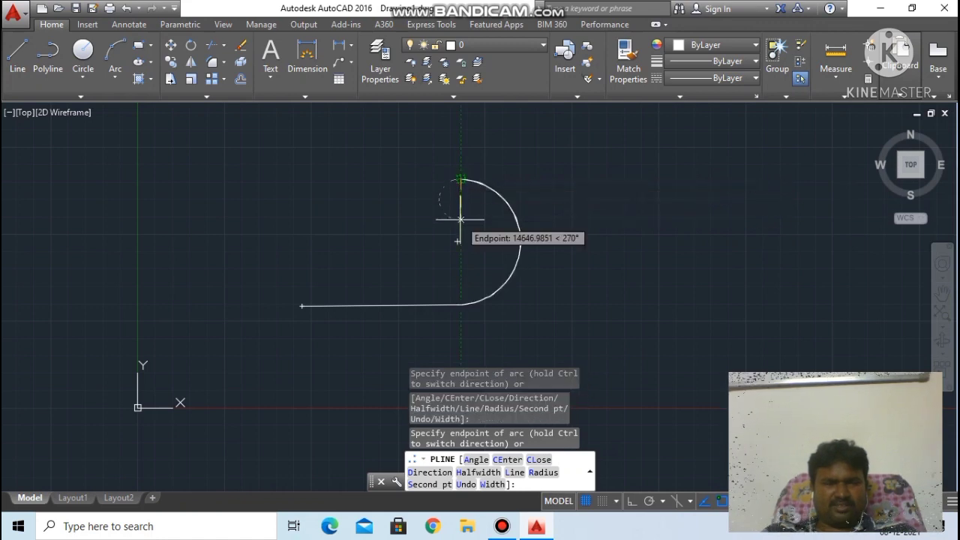
{"action": "key", "text": "Escape"}
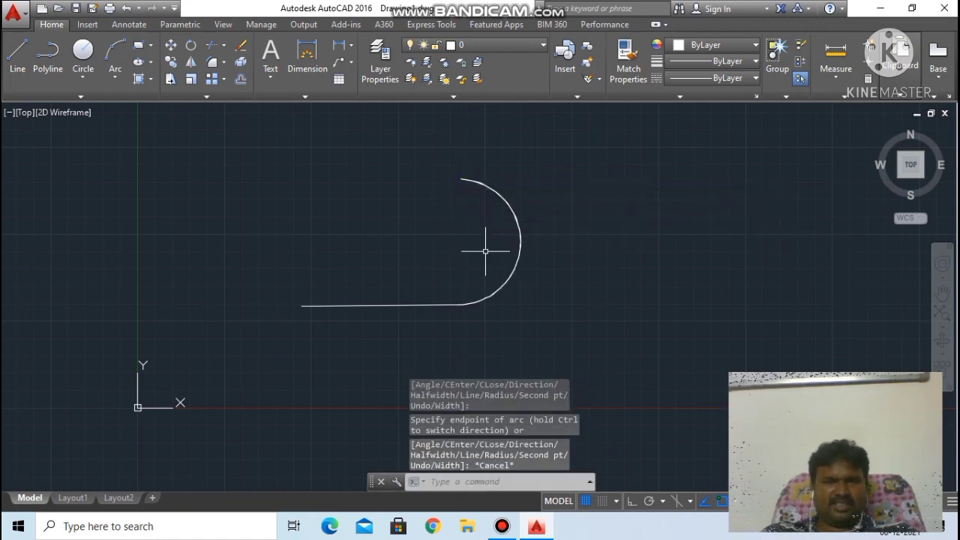
Step: Examine up close the junction between the straight segment and the arc to compare their widths
{"action": "scroll", "coordinate": [485, 251], "scroll_direction": "up", "scroll_amount": 2}
{"action": "scroll", "coordinate": [422, 360], "scroll_direction": "up", "scroll_amount": 3}
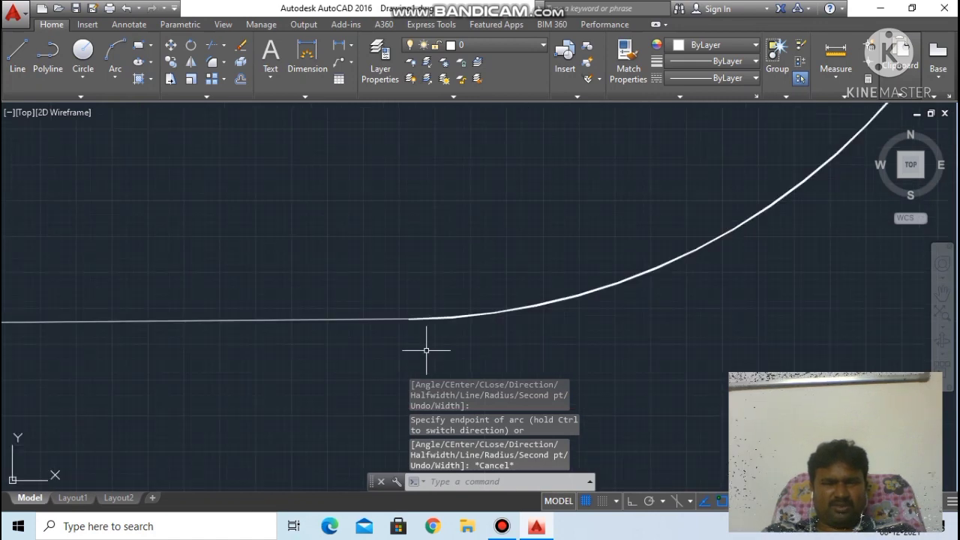
{"action": "scroll", "coordinate": [425, 351], "scroll_direction": "up", "scroll_amount": 3}
{"action": "scroll", "coordinate": [333, 305], "scroll_direction": "up", "scroll_amount": 2}
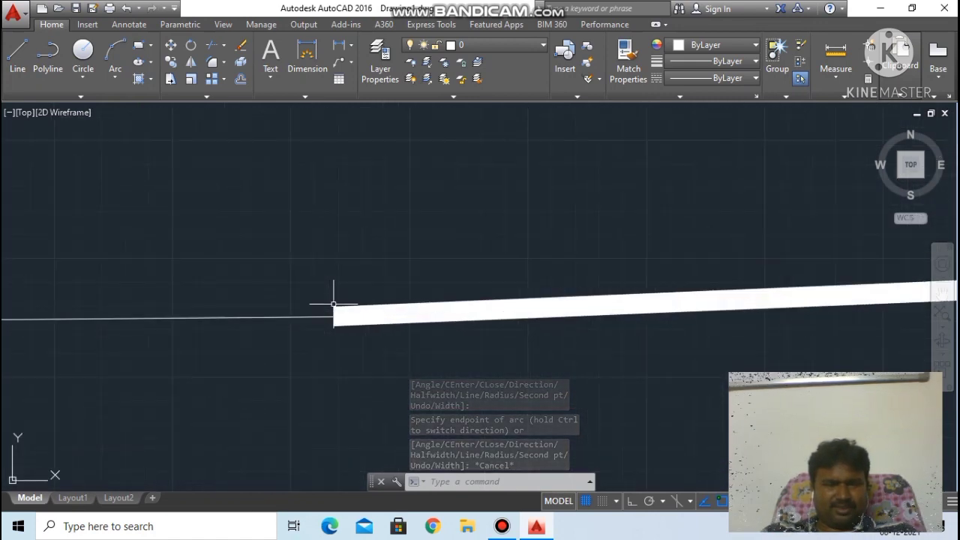
{"action": "scroll", "coordinate": [333, 304], "scroll_direction": "down", "scroll_amount": 5}
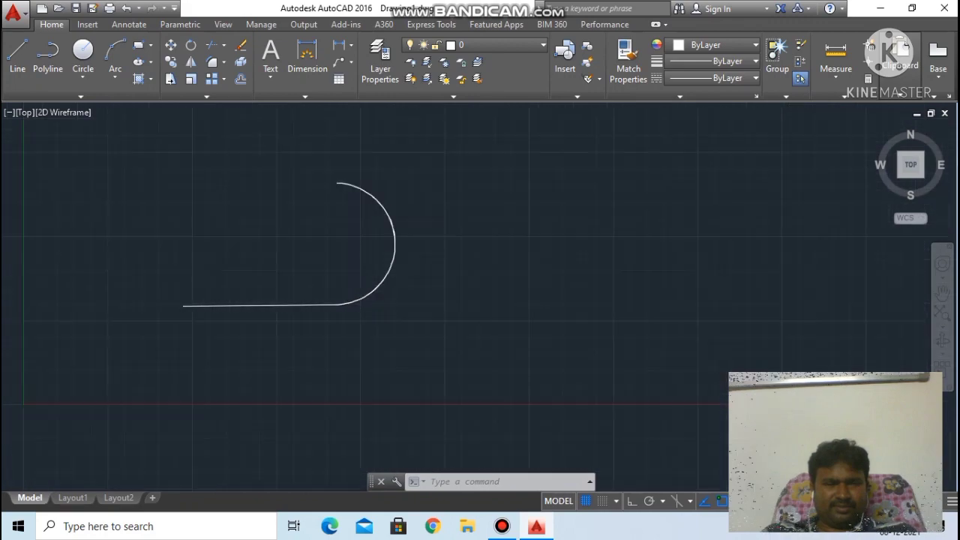
{"action": "scroll", "coordinate": [333, 305], "scroll_direction": "down", "scroll_amount": 2}
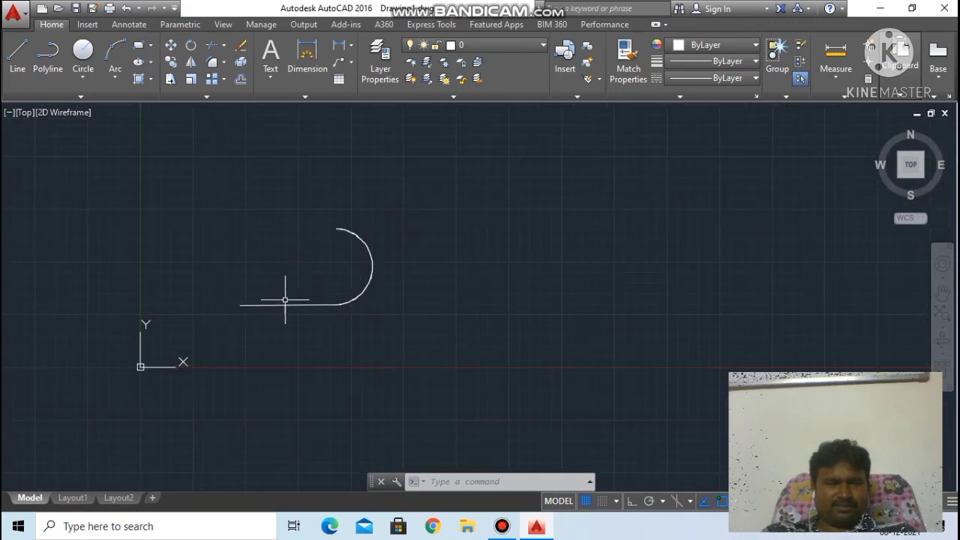
{"action": "scroll", "coordinate": [315, 300], "scroll_direction": "up", "scroll_amount": 3}
{"action": "scroll", "coordinate": [341, 310], "scroll_direction": "up", "scroll_amount": 4}
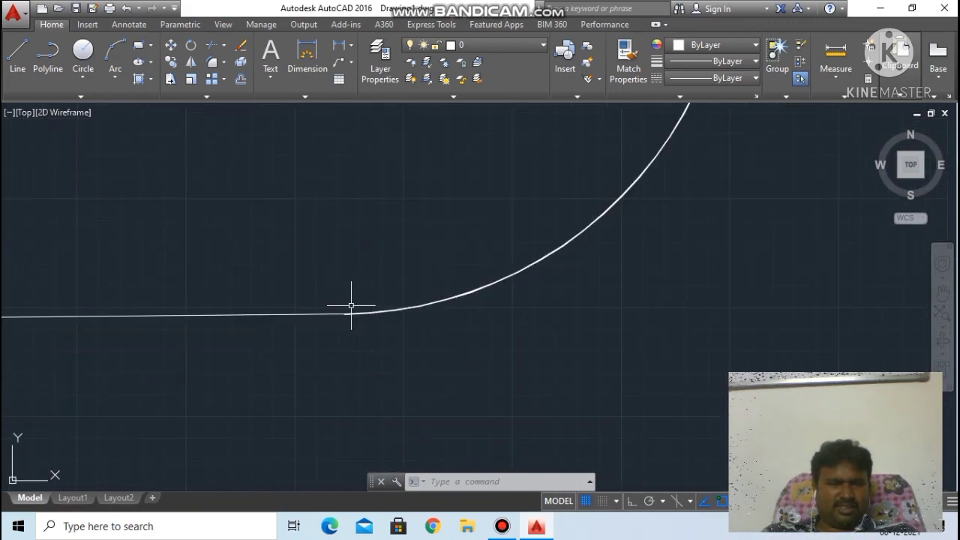
{"action": "scroll", "coordinate": [351, 306], "scroll_direction": "up", "scroll_amount": 5}
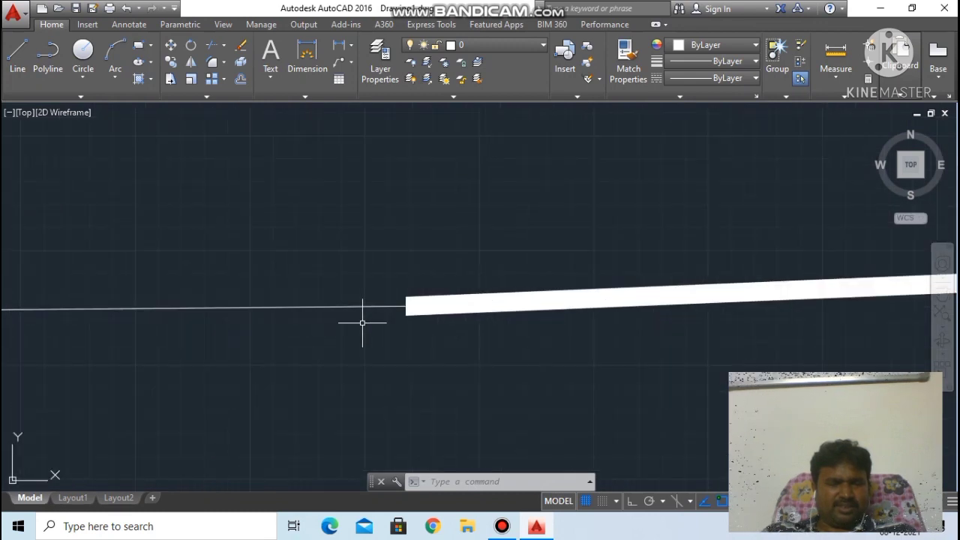
{"action": "scroll", "coordinate": [292, 314], "scroll_direction": "down", "scroll_amount": 3}
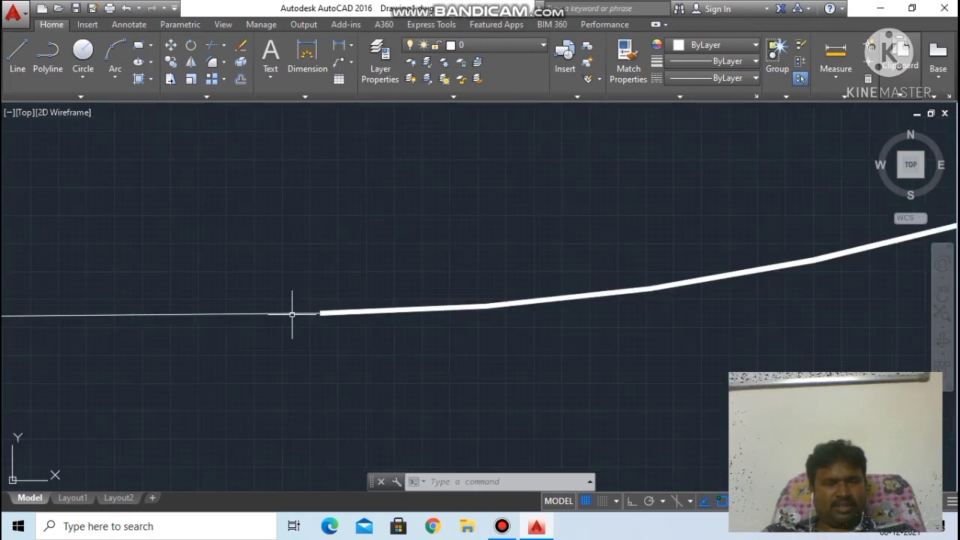
{"action": "scroll", "coordinate": [292, 314], "scroll_direction": "down", "scroll_amount": 5}
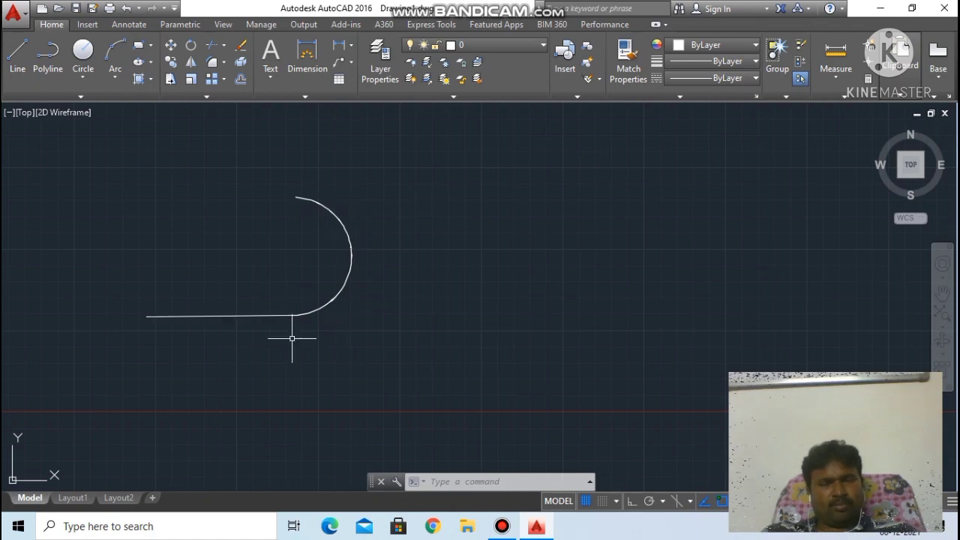
{"action": "scroll", "coordinate": [285, 315], "scroll_direction": "up", "scroll_amount": 4}
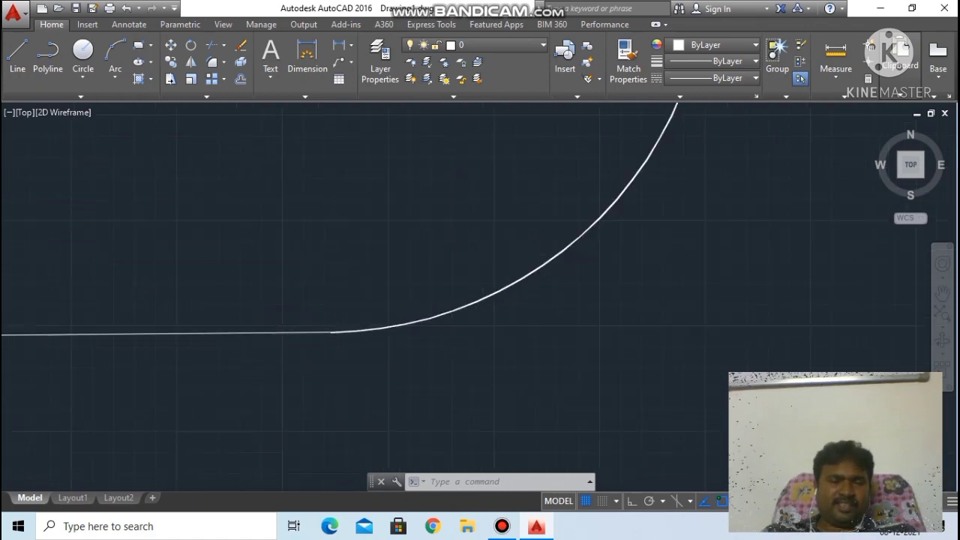
{"action": "scroll", "coordinate": [408, 369], "scroll_direction": "up", "scroll_amount": 5}
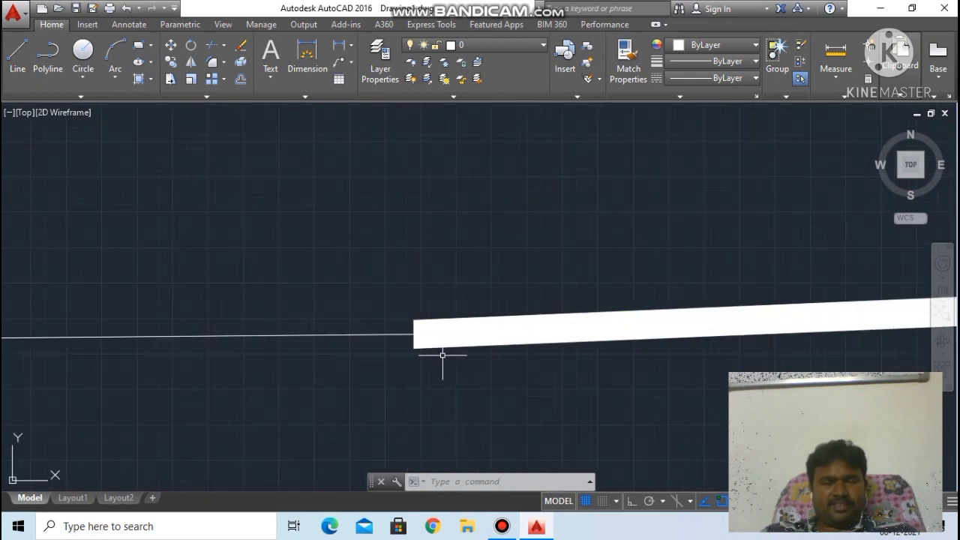
{"action": "scroll", "coordinate": [442, 355], "scroll_direction": "up", "scroll_amount": 2}
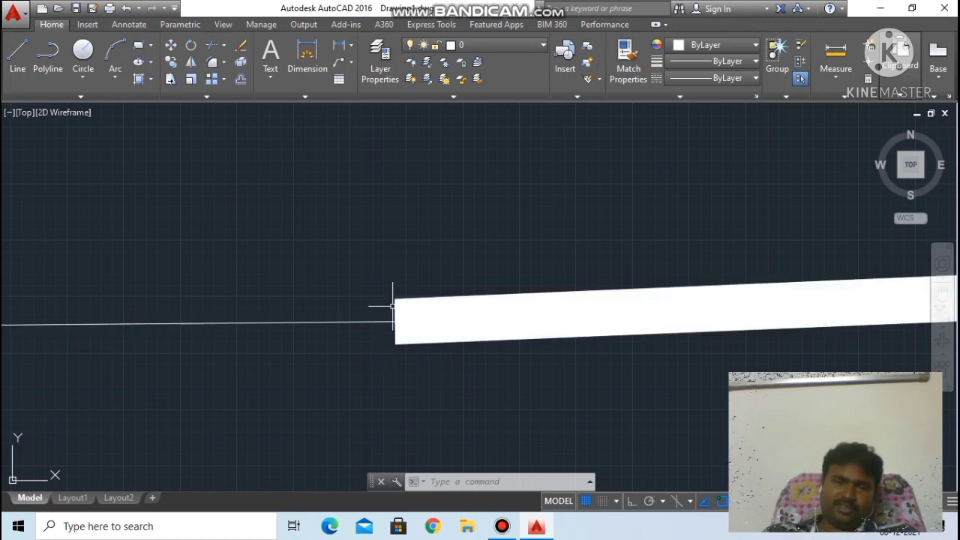
{"action": "scroll", "coordinate": [392, 306], "scroll_direction": "down", "scroll_amount": 2}
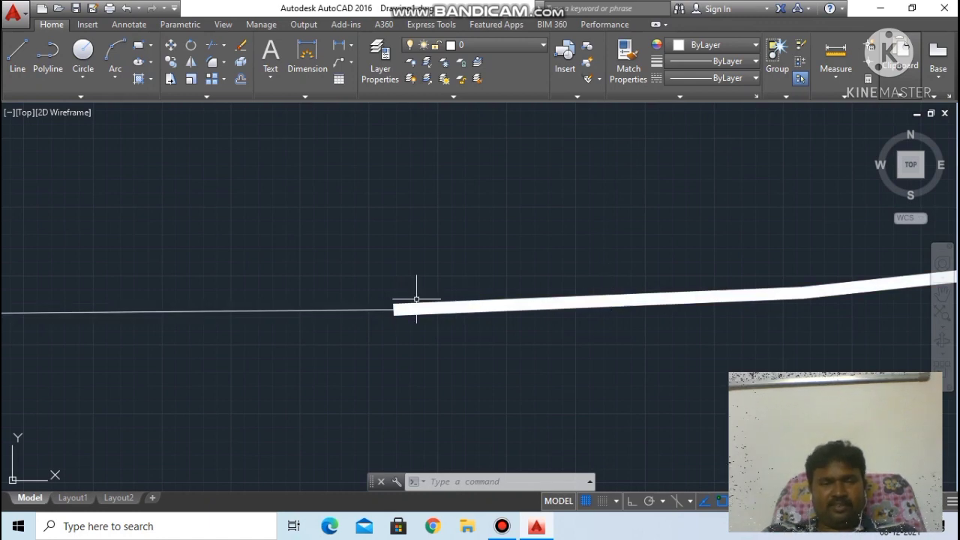
{"action": "scroll", "coordinate": [406, 310], "scroll_direction": "down", "scroll_amount": 1}
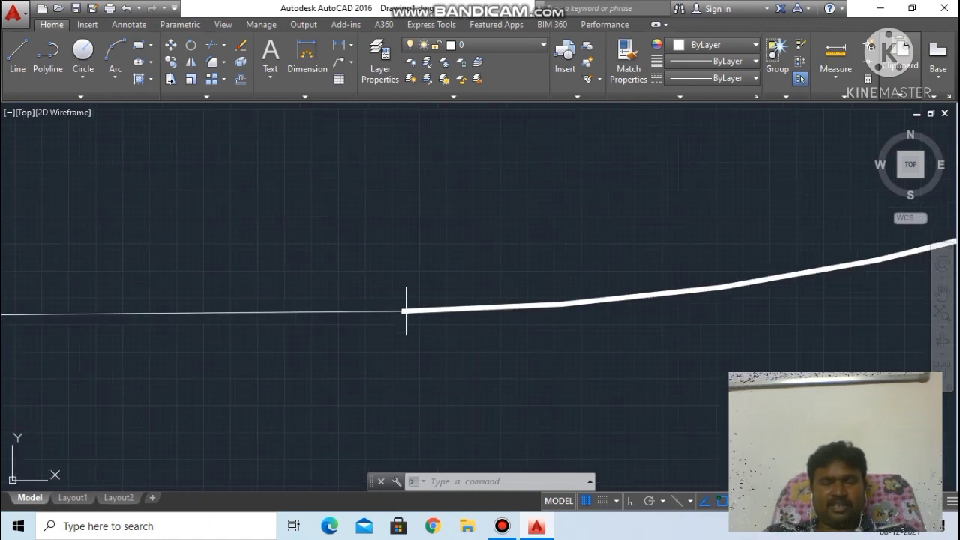
{"action": "scroll", "coordinate": [405, 311], "scroll_direction": "up", "scroll_amount": 1}
{"action": "scroll", "coordinate": [405, 310], "scroll_direction": "up", "scroll_amount": 1}
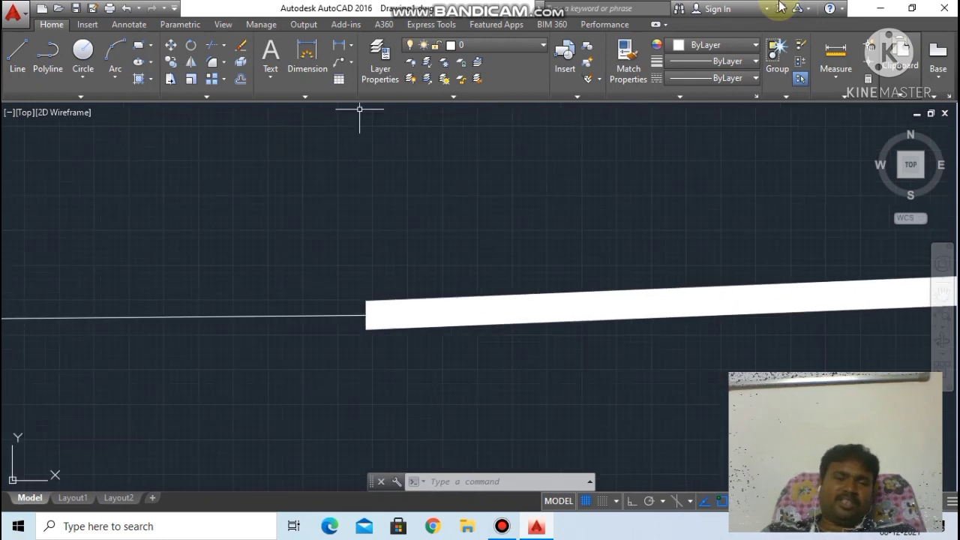
{"action": "scroll", "coordinate": [527, 242], "scroll_direction": "down", "scroll_amount": 3}
{"action": "scroll", "coordinate": [515, 236], "scroll_direction": "down", "scroll_amount": 1}
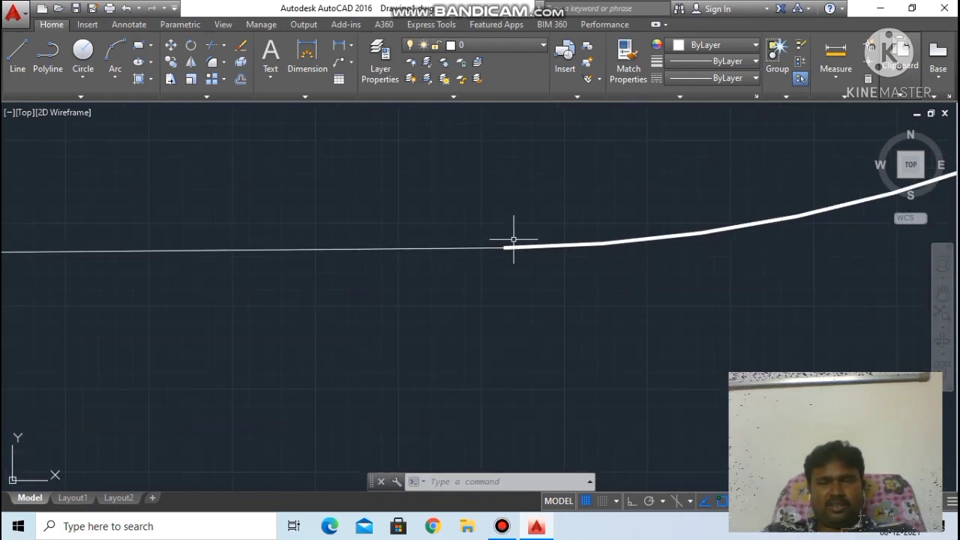
{"action": "scroll", "coordinate": [514, 242], "scroll_direction": "up", "scroll_amount": 2}
{"action": "scroll", "coordinate": [459, 284], "scroll_direction": "up", "scroll_amount": 1}
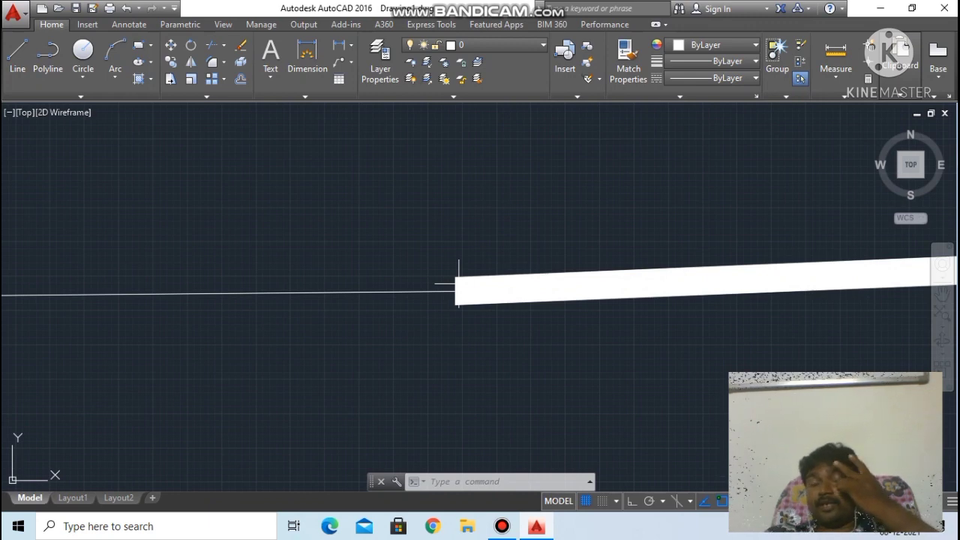
Step: Inspect the arc's starting width where it meets the thin straight segment
{"action": "scroll", "coordinate": [469, 270], "scroll_direction": "up", "scroll_amount": 1}
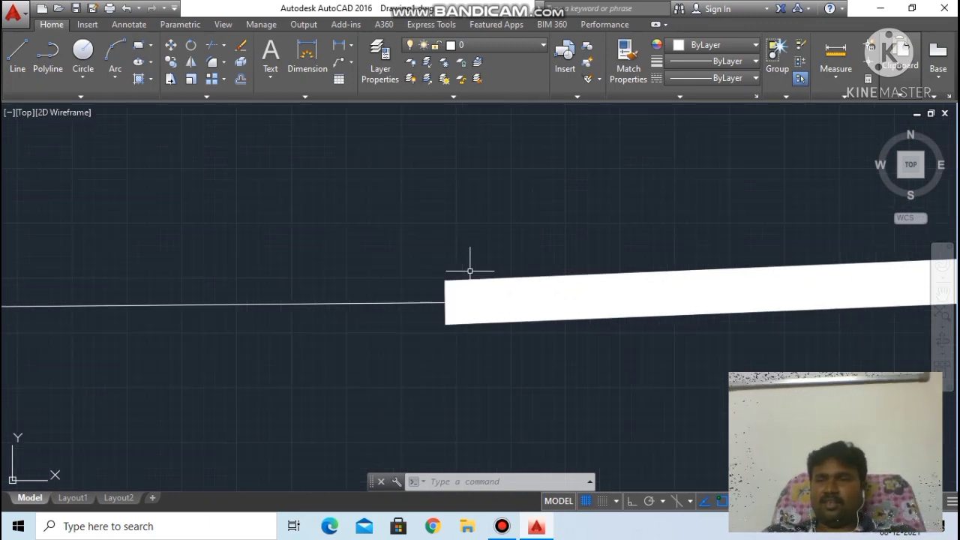
{"action": "scroll", "coordinate": [470, 271], "scroll_direction": "up", "scroll_amount": 2}
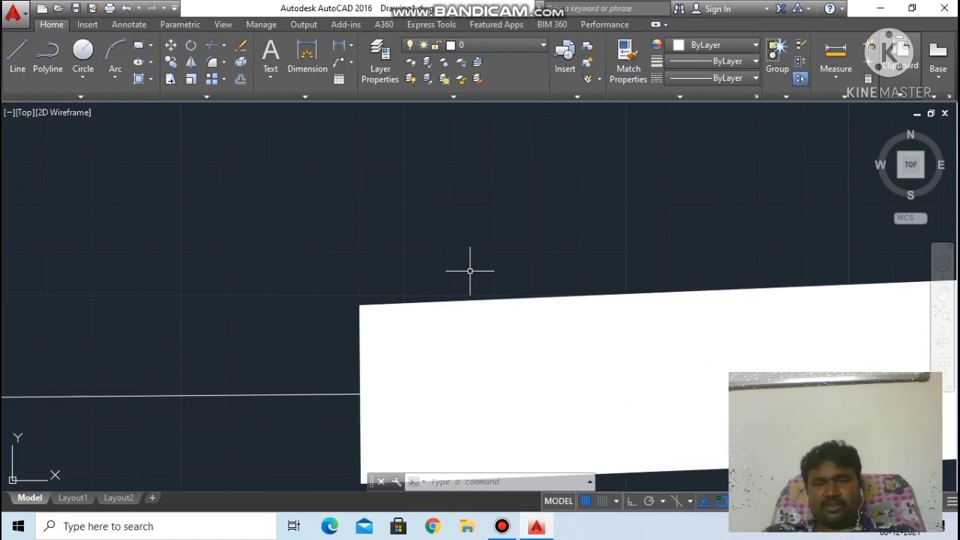
{"action": "scroll", "coordinate": [470, 271], "scroll_direction": "down", "scroll_amount": 5}
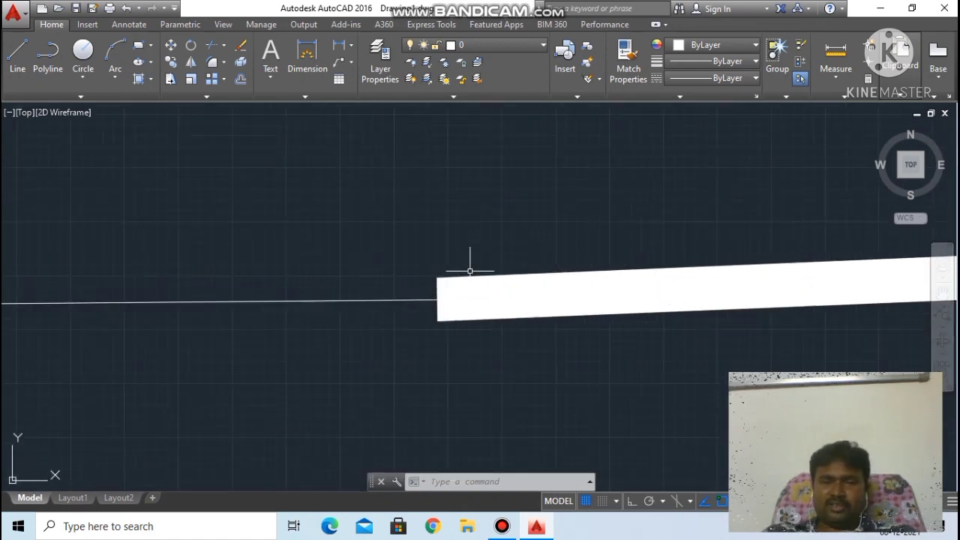
{"action": "scroll", "coordinate": [469, 271], "scroll_direction": "up", "scroll_amount": 5}
{"action": "scroll", "coordinate": [470, 271], "scroll_direction": "down", "scroll_amount": 2}
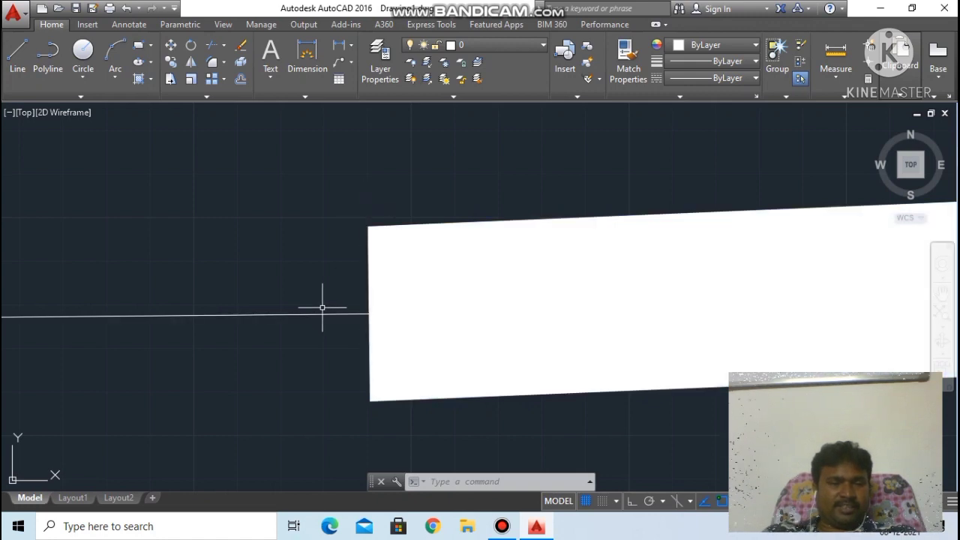
{"action": "scroll", "coordinate": [475, 275], "scroll_direction": "down", "scroll_amount": 5}
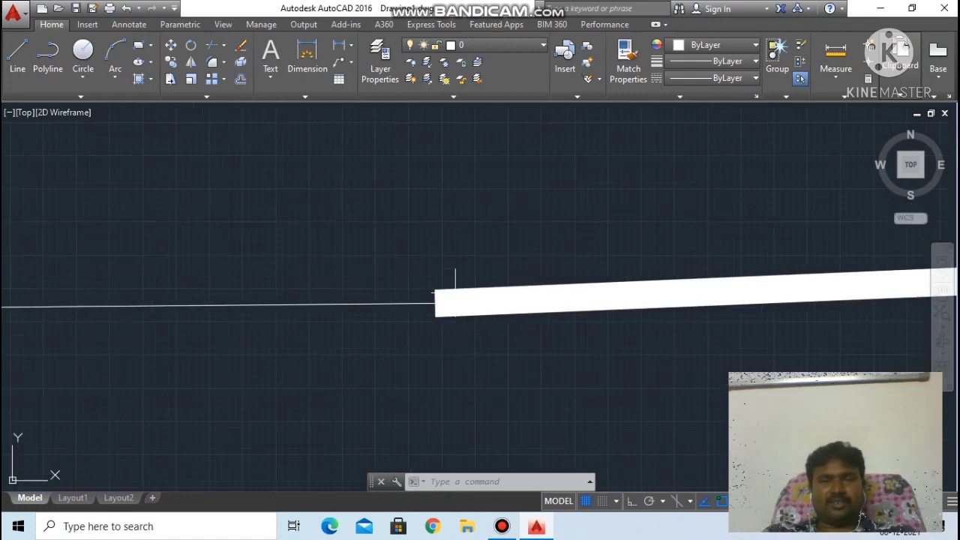
{"action": "scroll", "coordinate": [527, 248], "scroll_direction": "down", "scroll_amount": 4}
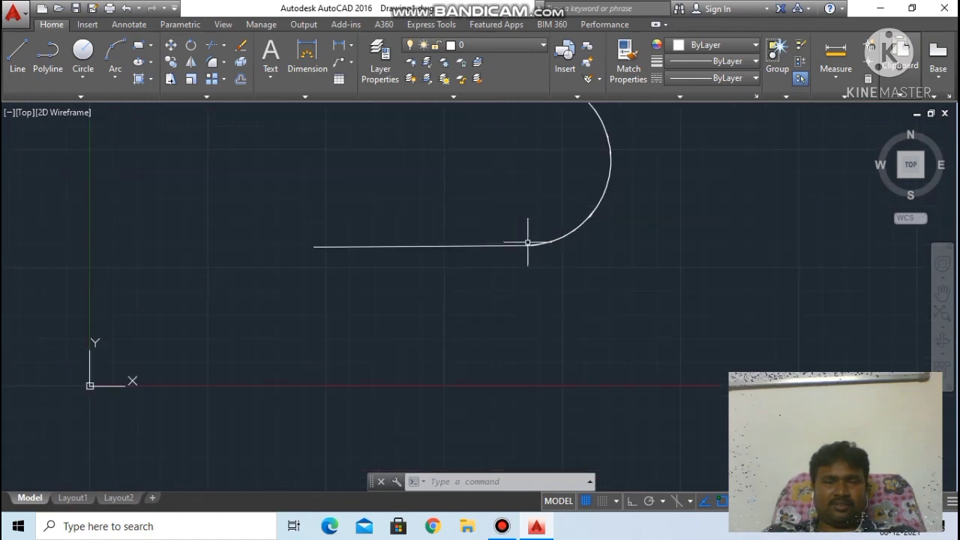
Step: Compare the arc's width at its free upper end with its width at the junction with the straight segment
{"action": "scroll", "coordinate": [524, 184], "scroll_direction": "up", "scroll_amount": 5}
{"action": "scroll", "coordinate": [524, 184], "scroll_direction": "up", "scroll_amount": 6}
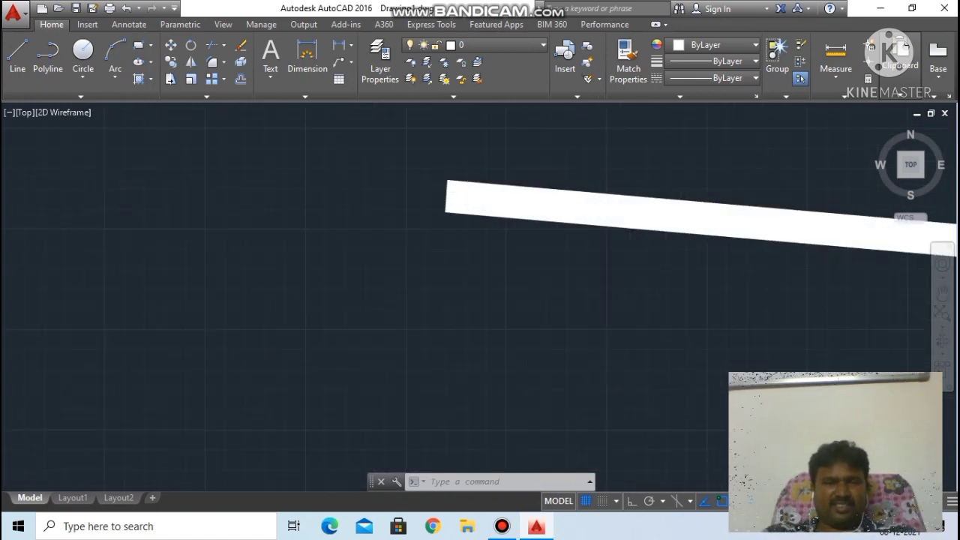
{"action": "scroll", "coordinate": [470, 171], "scroll_direction": "up", "scroll_amount": 4}
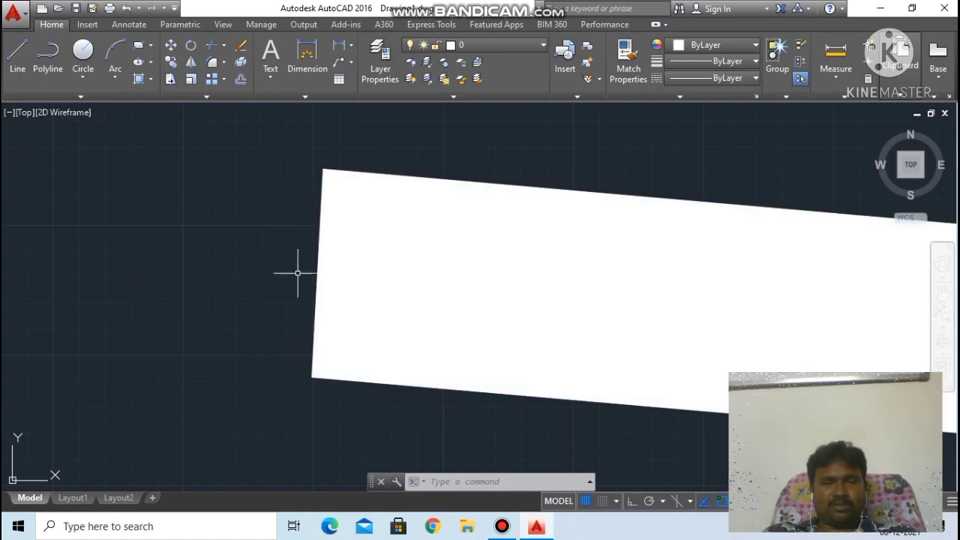
{"action": "scroll", "coordinate": [281, 229], "scroll_direction": "down", "scroll_amount": 10}
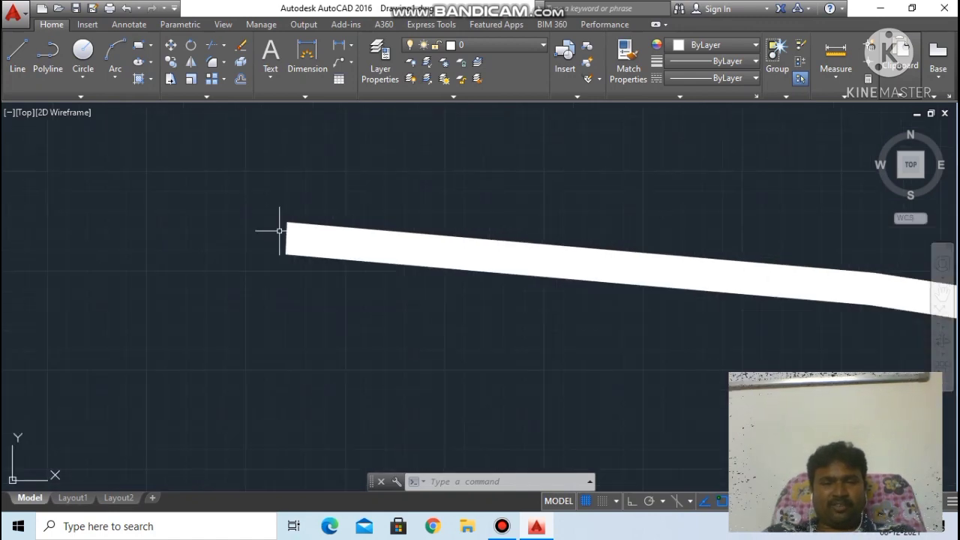
{"action": "scroll", "coordinate": [292, 235], "scroll_direction": "down", "scroll_amount": 8}
{"action": "middle_click_drag", "start_coordinate": [393, 285], "coordinate": [454, 381]}
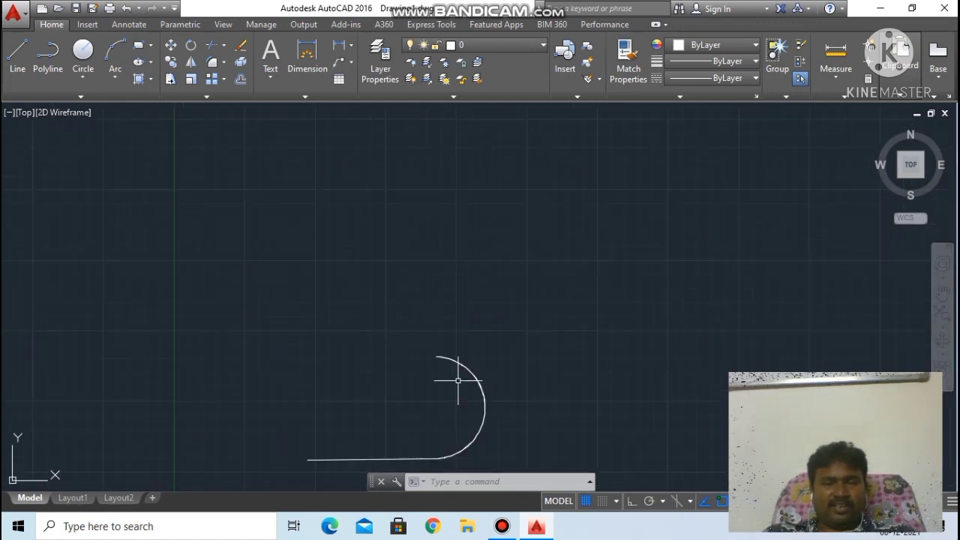
{"action": "middle_click_drag", "start_coordinate": [483, 341], "coordinate": [562, 231]}
{"action": "scroll", "coordinate": [579, 332], "scroll_direction": "up", "scroll_amount": 8}
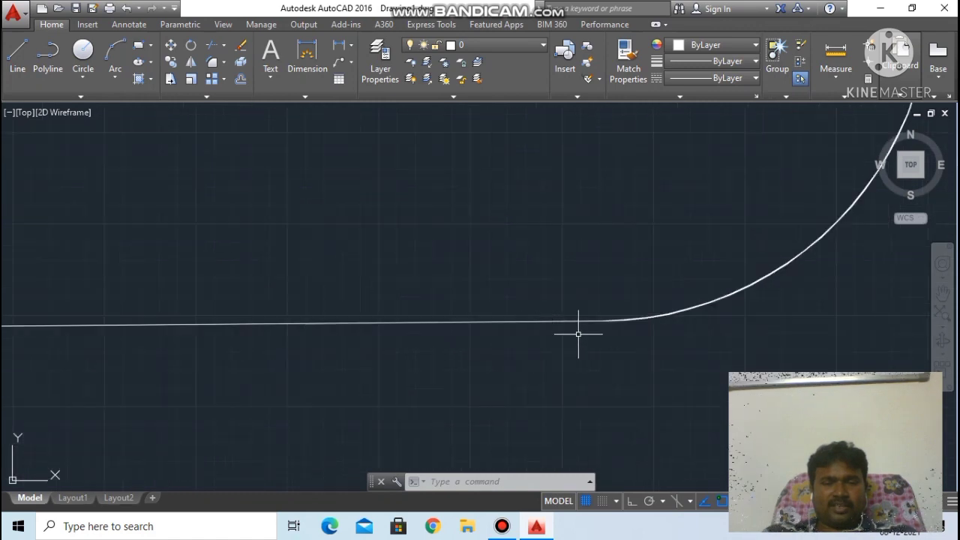
{"action": "scroll", "coordinate": [470, 337], "scroll_direction": "up", "scroll_amount": 5}
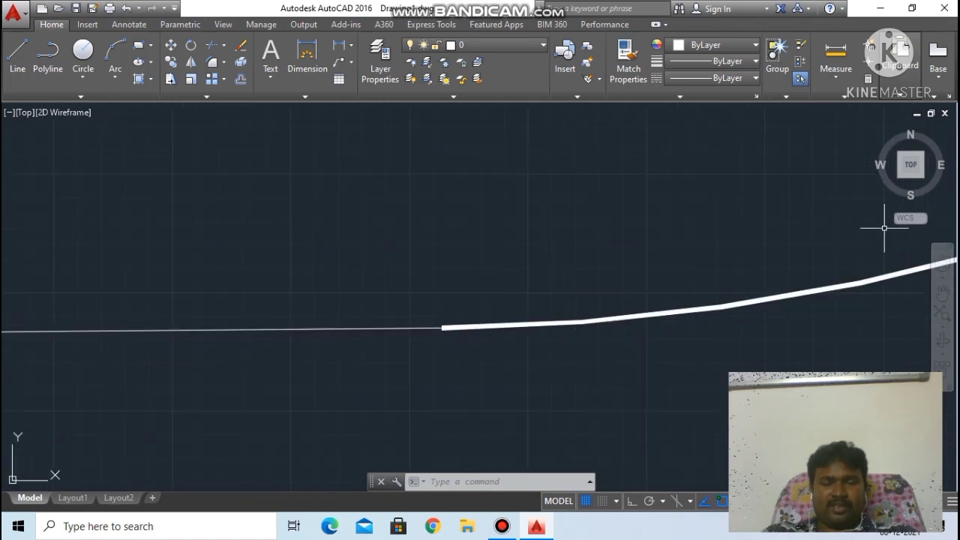
{"action": "scroll", "coordinate": [570, 267], "scroll_direction": "down", "scroll_amount": 5}
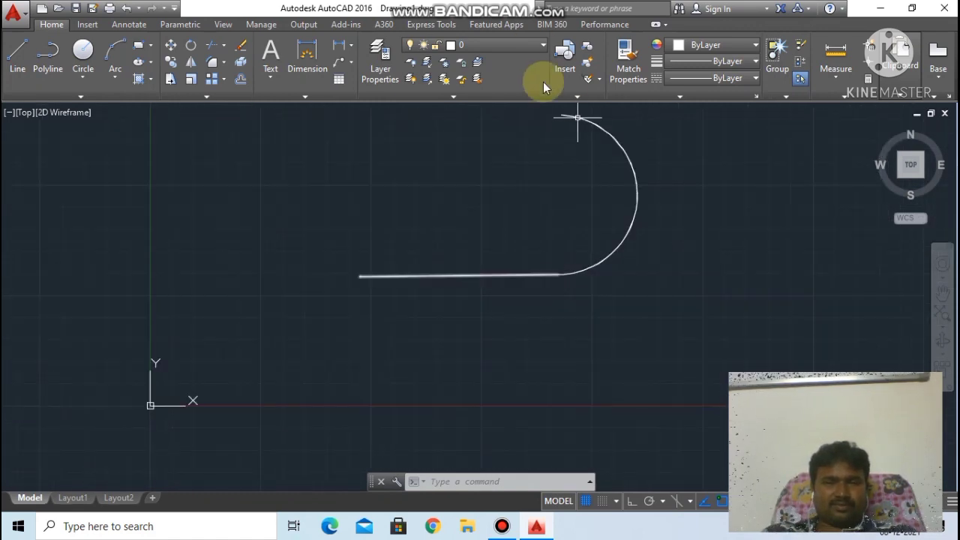
{"action": "scroll", "coordinate": [568, 109], "scroll_direction": "up", "scroll_amount": 5}
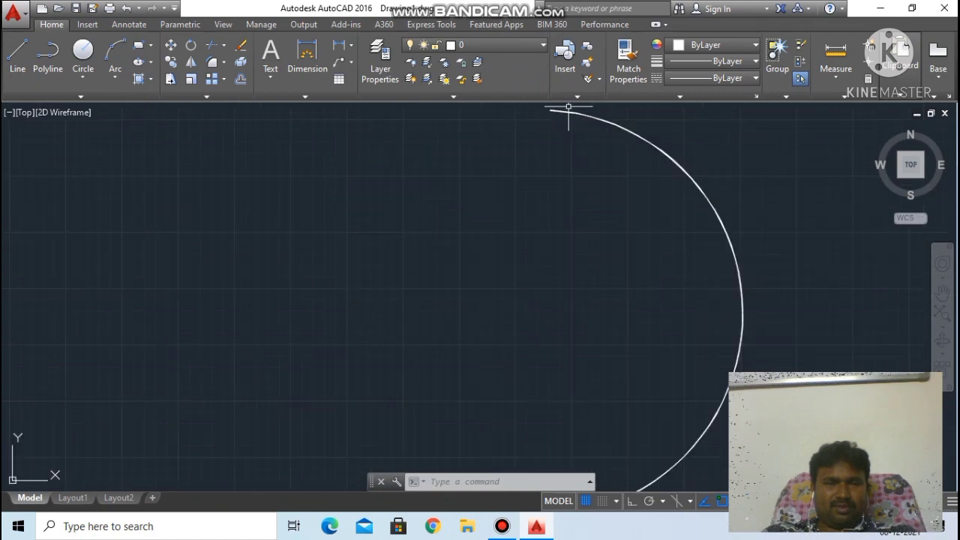
{"action": "scroll", "coordinate": [569, 108], "scroll_direction": "up", "scroll_amount": 4}
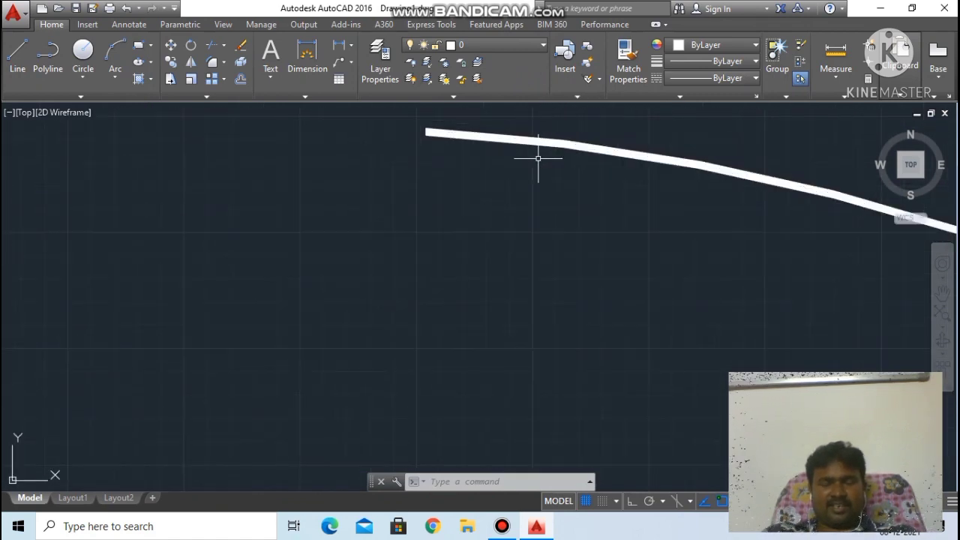
{"action": "scroll", "coordinate": [545, 146], "scroll_direction": "down", "scroll_amount": 4}
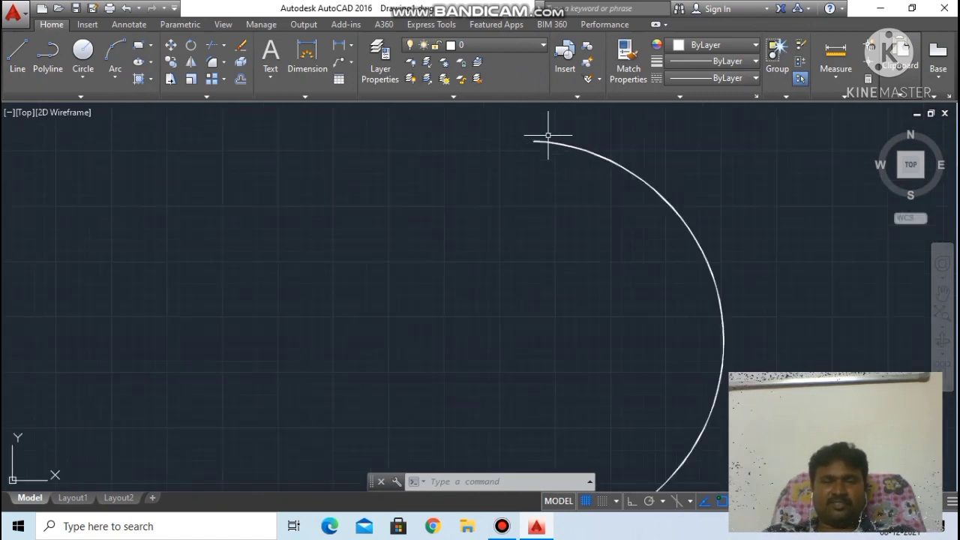
{"action": "scroll", "coordinate": [548, 136], "scroll_direction": "down", "scroll_amount": 4}
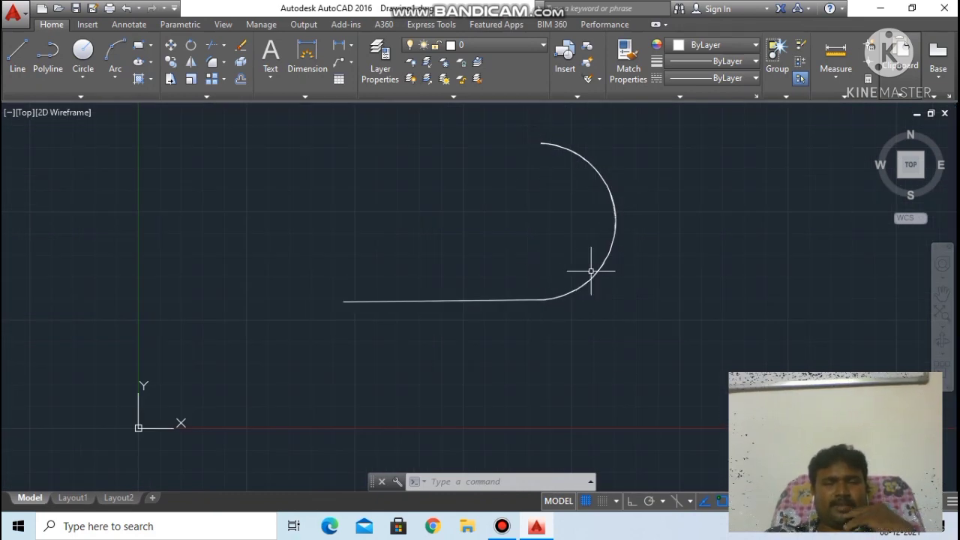
{"action": "scroll", "coordinate": [591, 272], "scroll_direction": "up", "scroll_amount": 5}
{"action": "scroll", "coordinate": [575, 260], "scroll_direction": "down", "scroll_amount": 5}
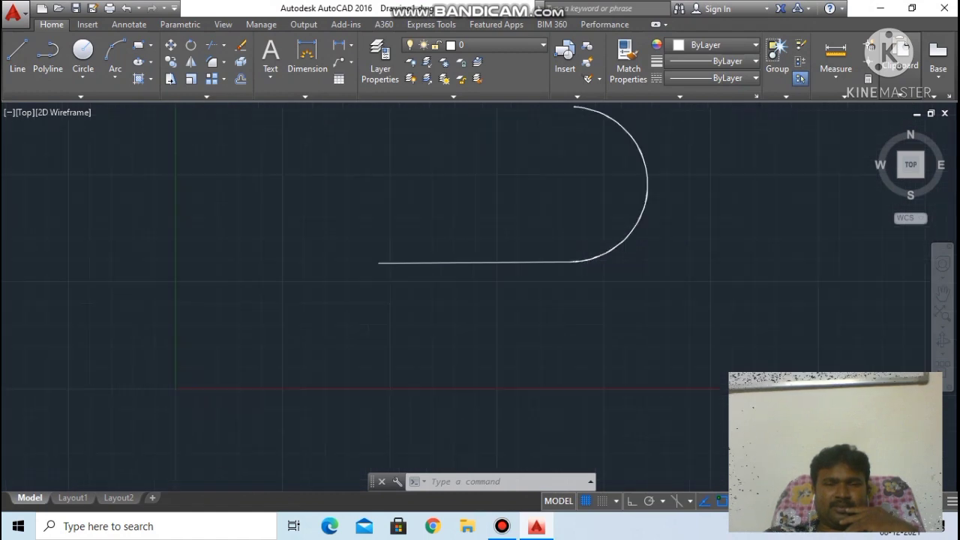
{"action": "scroll", "coordinate": [589, 225], "scroll_direction": "down", "scroll_amount": 2}
{"action": "scroll", "coordinate": [574, 150], "scroll_direction": "up", "scroll_amount": 4}
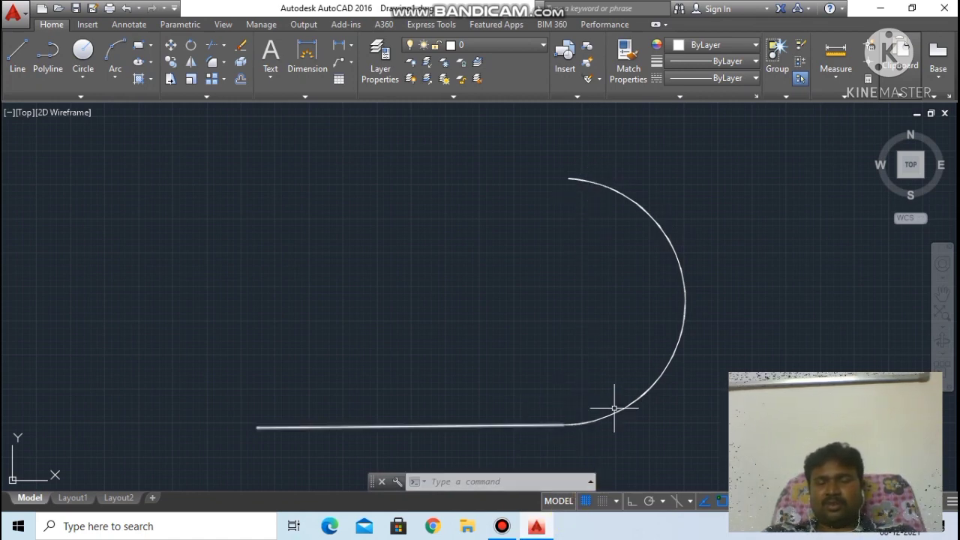
{"action": "scroll", "coordinate": [576, 169], "scroll_direction": "down", "scroll_amount": 2}
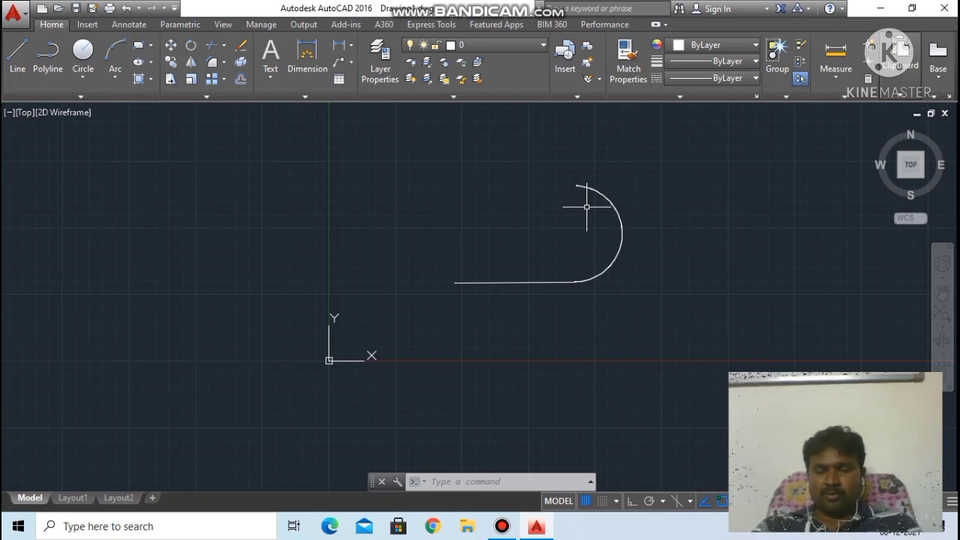
{"action": "scroll", "coordinate": [559, 189], "scroll_direction": "up", "scroll_amount": 4}
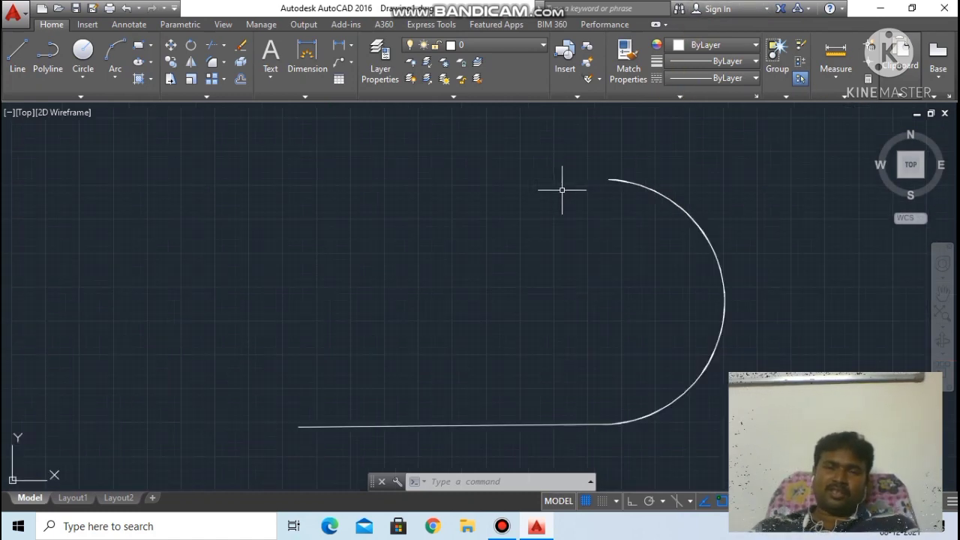
{"action": "scroll", "coordinate": [596, 189], "scroll_direction": "down", "scroll_amount": 3}
{"action": "scroll", "coordinate": [613, 180], "scroll_direction": "up", "scroll_amount": 4}
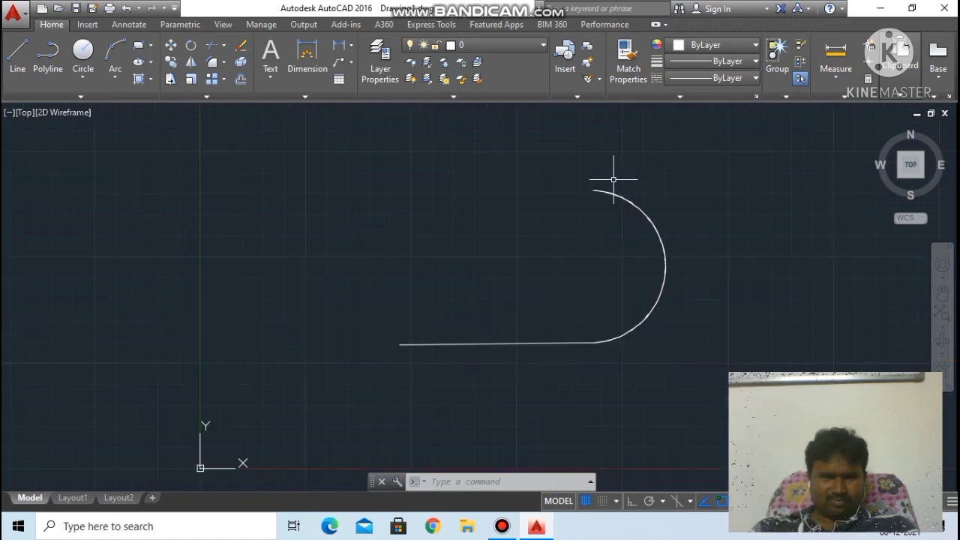
{"action": "scroll", "coordinate": [611, 208], "scroll_direction": "down", "scroll_amount": 4}
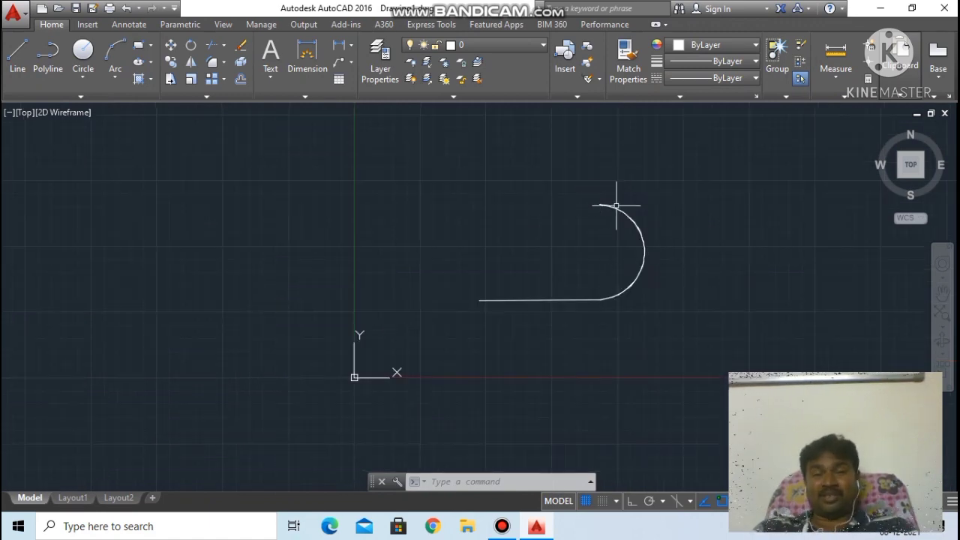
Step: Examine the arc's upper end up close again and relate it to the whole polyline shape
{"action": "scroll", "coordinate": [600, 205], "scroll_direction": "up", "scroll_amount": 5}
{"action": "scroll", "coordinate": [600, 205], "scroll_direction": "up", "scroll_amount": 4}
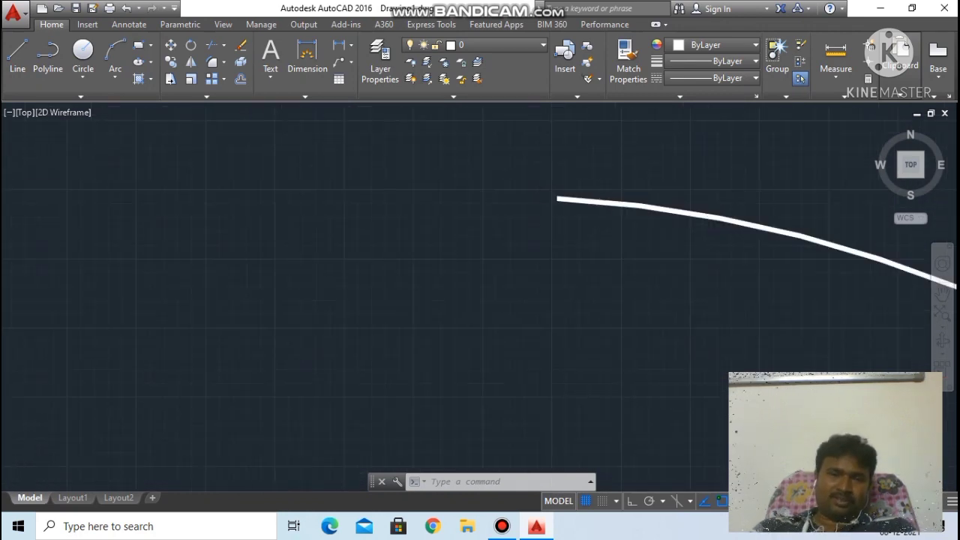
{"action": "scroll", "coordinate": [600, 205], "scroll_direction": "down", "scroll_amount": 3}
{"action": "scroll", "coordinate": [608, 225], "scroll_direction": "down", "scroll_amount": 8}
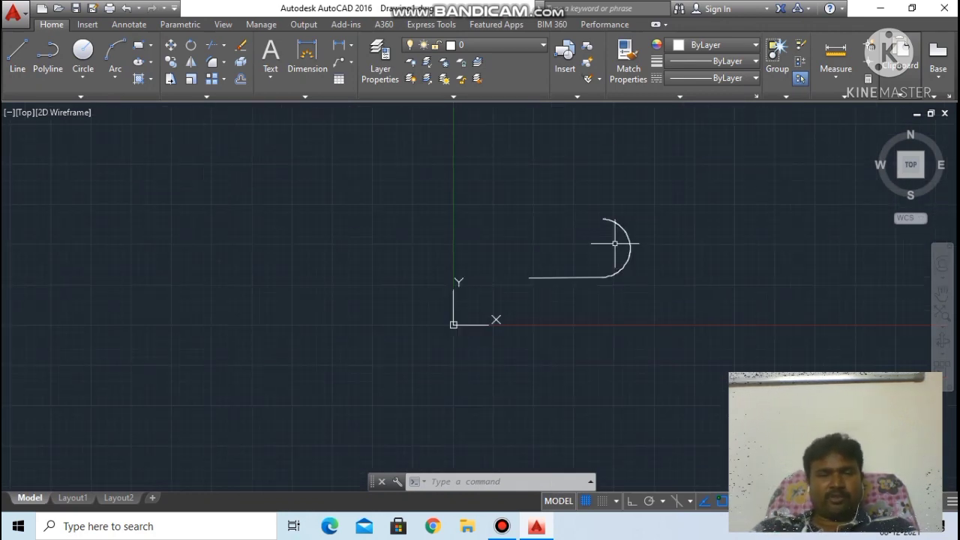
{"action": "scroll", "coordinate": [614, 243], "scroll_direction": "up", "scroll_amount": 2}
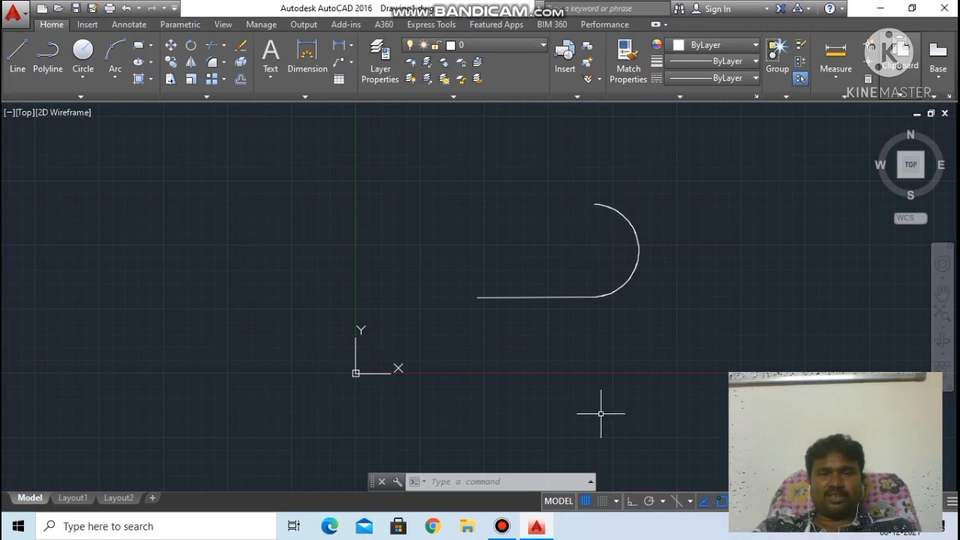
{"action": "scroll", "coordinate": [592, 181], "scroll_direction": "up", "scroll_amount": 5}
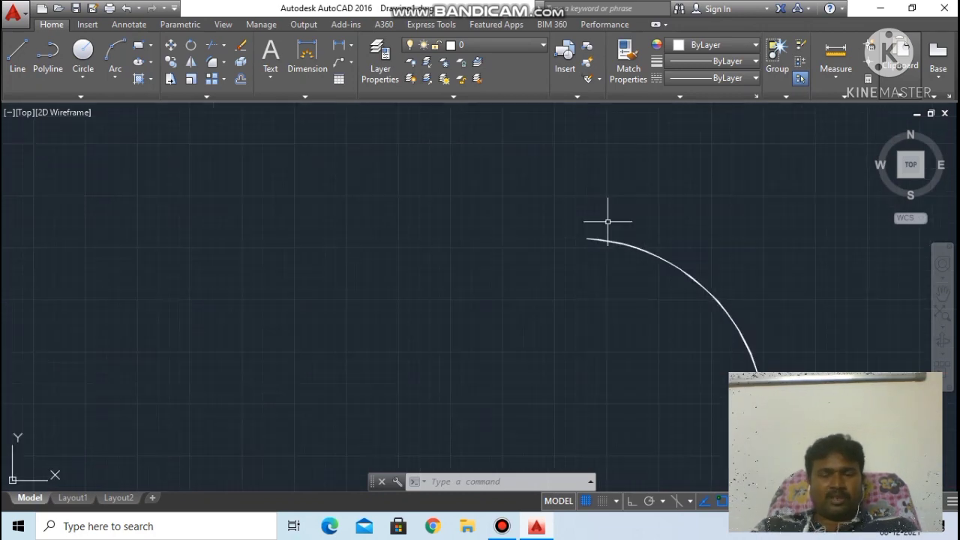
{"action": "scroll", "coordinate": [615, 322], "scroll_direction": "down", "scroll_amount": 3}
{"action": "scroll", "coordinate": [631, 412], "scroll_direction": "down", "scroll_amount": 4}
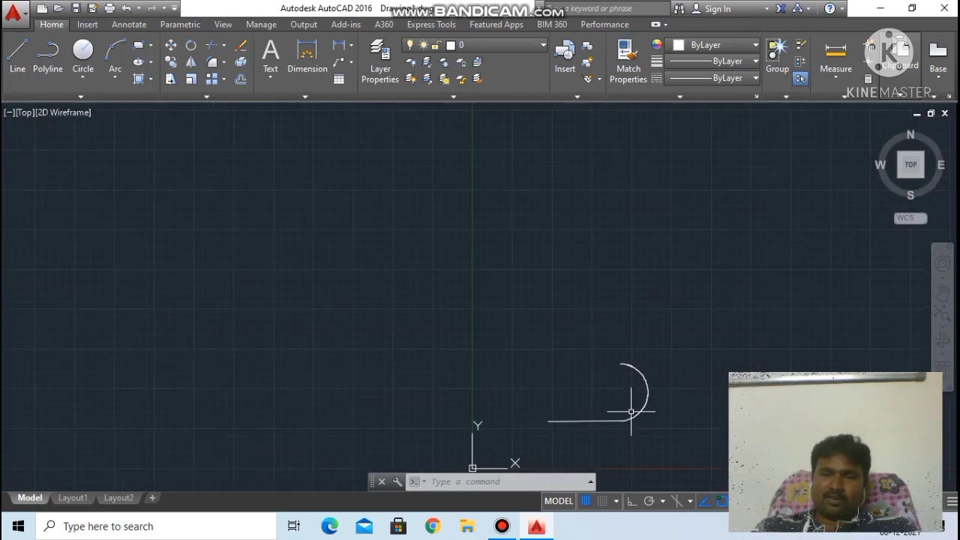
{"action": "scroll", "coordinate": [631, 411], "scroll_direction": "up", "scroll_amount": 2}
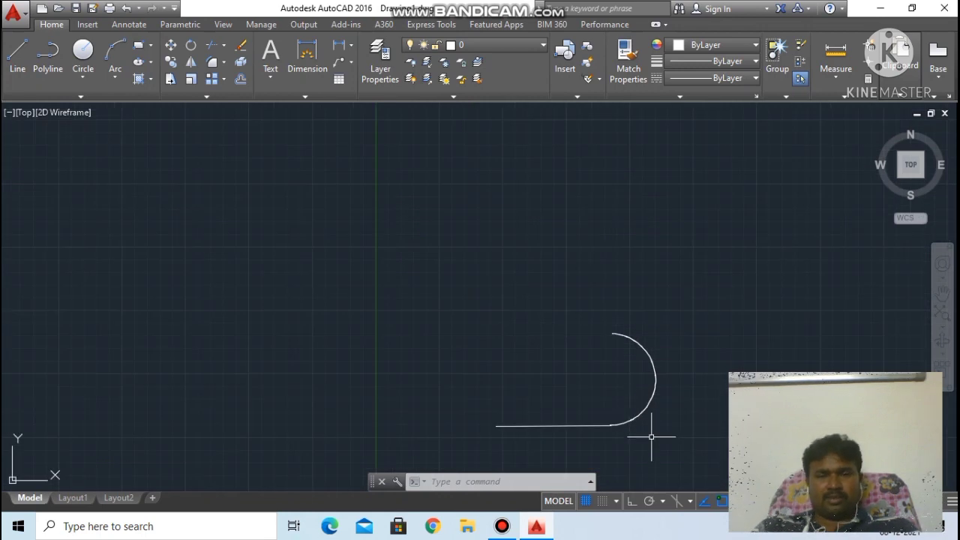
{"action": "scroll", "coordinate": [651, 433], "scroll_direction": "up", "scroll_amount": 4}
{"action": "scroll", "coordinate": [620, 345], "scroll_direction": "down", "scroll_amount": 2}
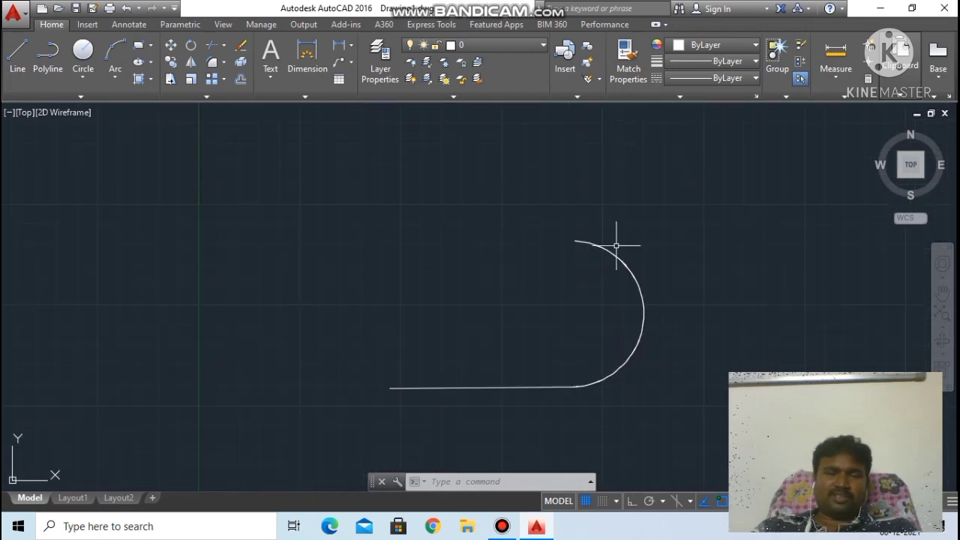
{"action": "scroll", "coordinate": [597, 262], "scroll_direction": "up", "scroll_amount": 5}
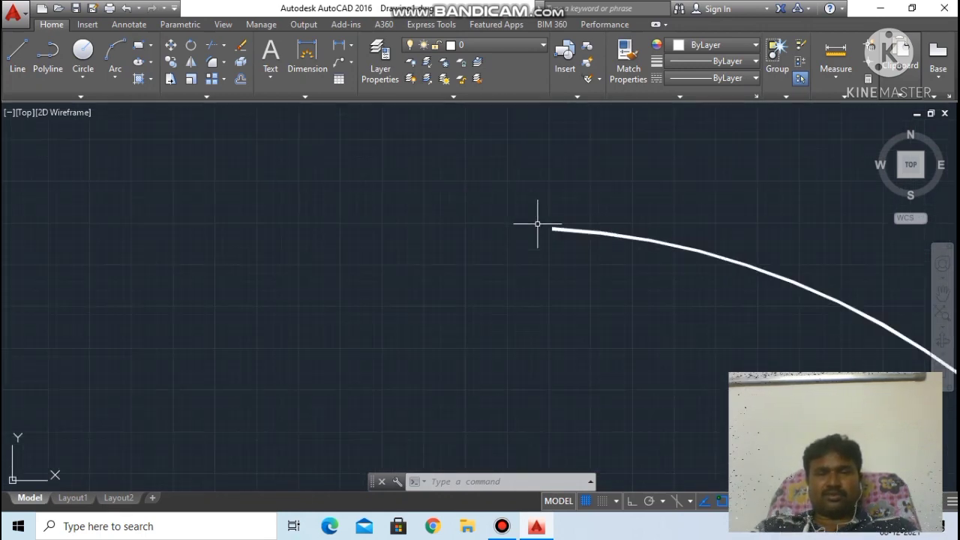
{"action": "scroll", "coordinate": [603, 335], "scroll_direction": "down", "scroll_amount": 3}
{"action": "scroll", "coordinate": [621, 368], "scroll_direction": "down", "scroll_amount": 3}
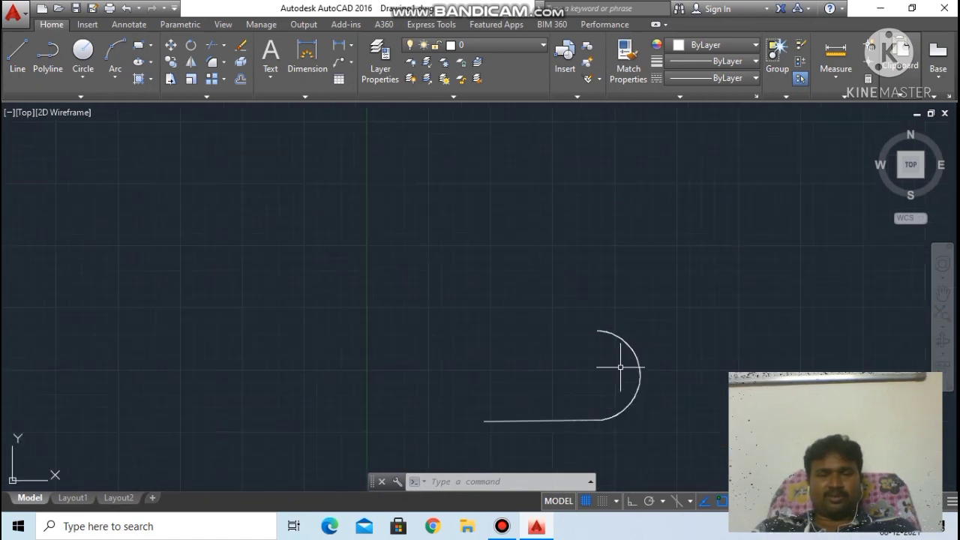
Step: Start a polyline inside the open side of the arc shape and draw a nearly horizontal segment about 28,000 units long
{"action": "scroll", "coordinate": [627, 390], "scroll_direction": "up", "scroll_amount": 5}
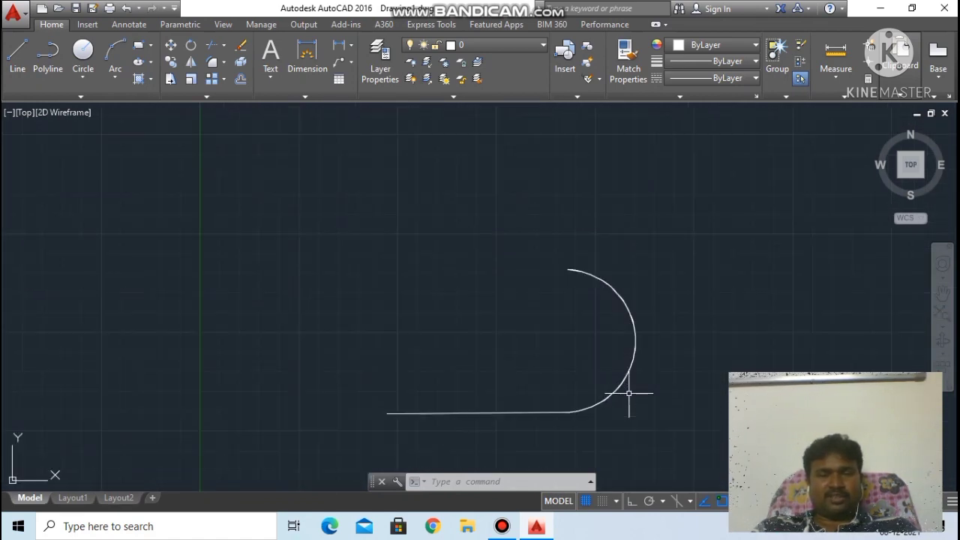
{"action": "left_click", "coordinate": [508, 481]}
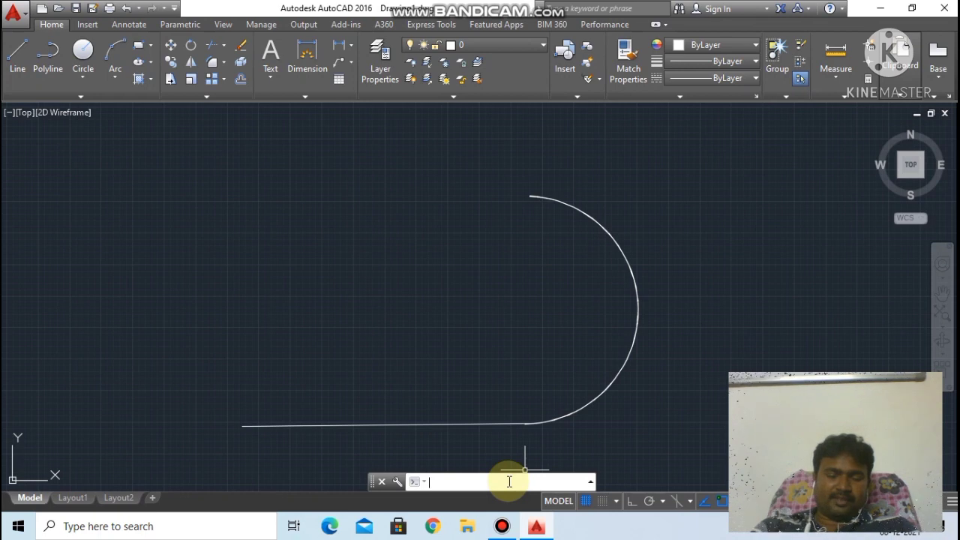
{"action": "type", "text": "pl"}
{"action": "key", "text": "Return"}
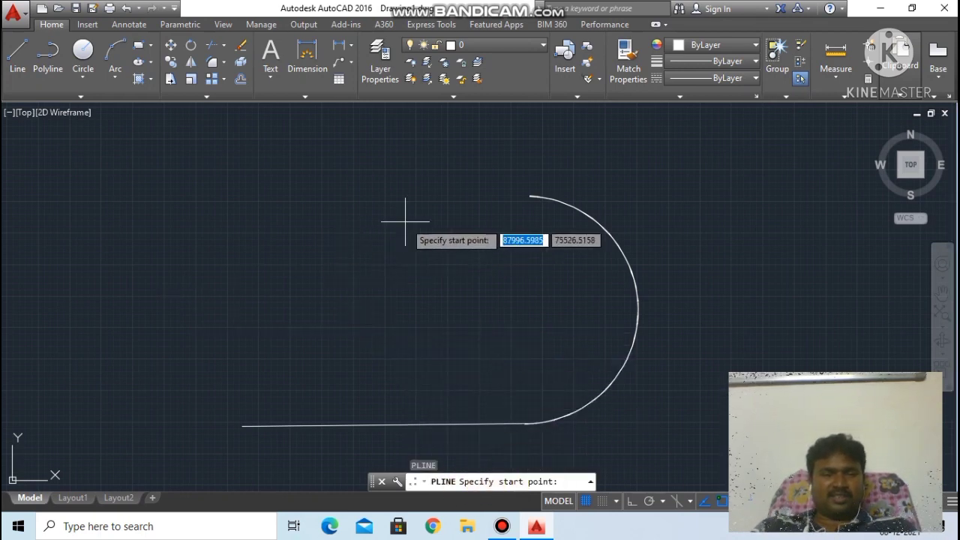
{"action": "left_click", "coordinate": [305, 273]}
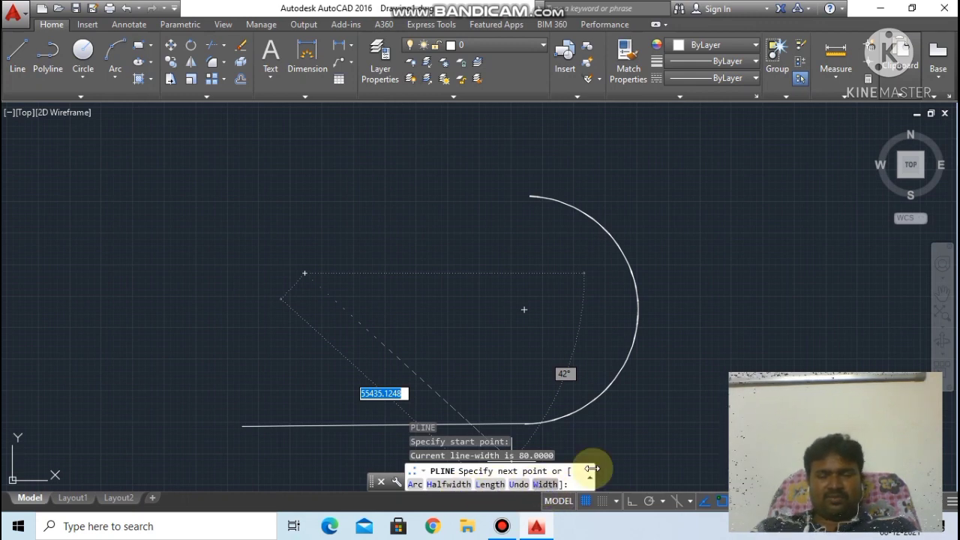
{"action": "scroll", "coordinate": [408, 268], "scroll_direction": "up", "scroll_amount": 4}
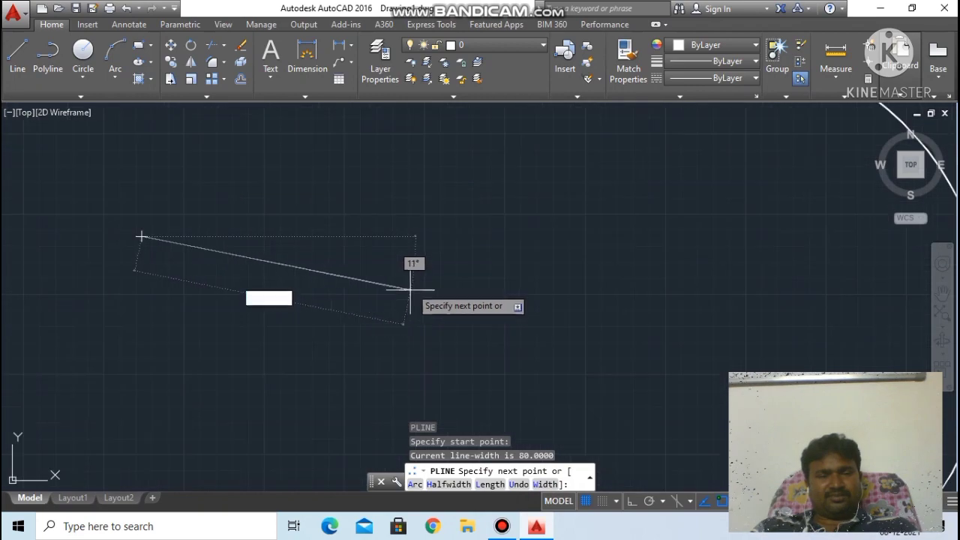
{"action": "scroll", "coordinate": [439, 257], "scroll_direction": "down", "scroll_amount": 10}
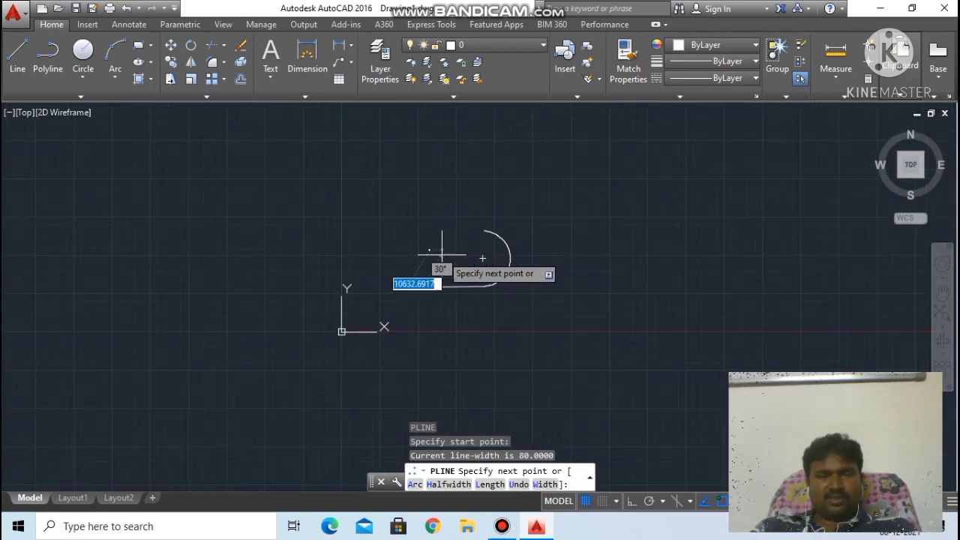
{"action": "scroll", "coordinate": [443, 253], "scroll_direction": "up", "scroll_amount": 8}
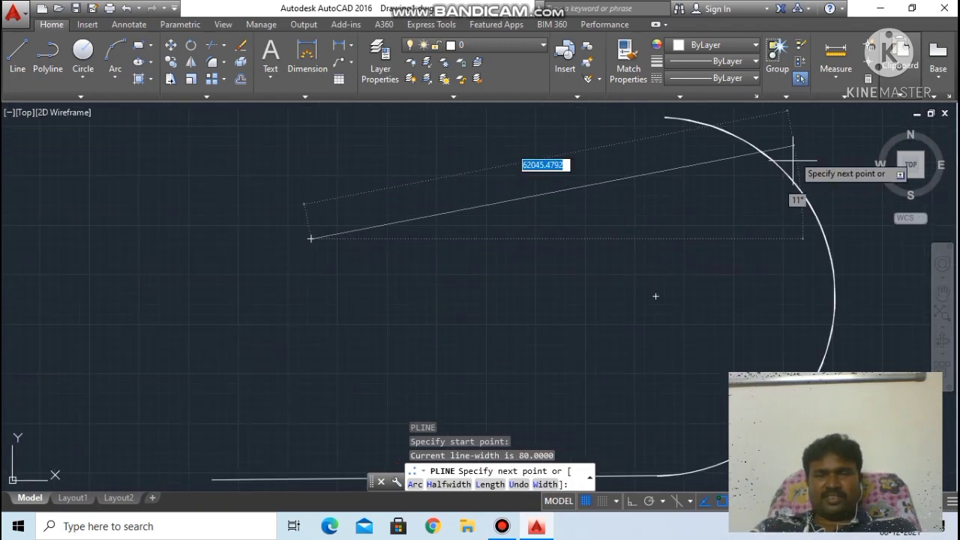
{"action": "left_click", "coordinate": [470, 229]}
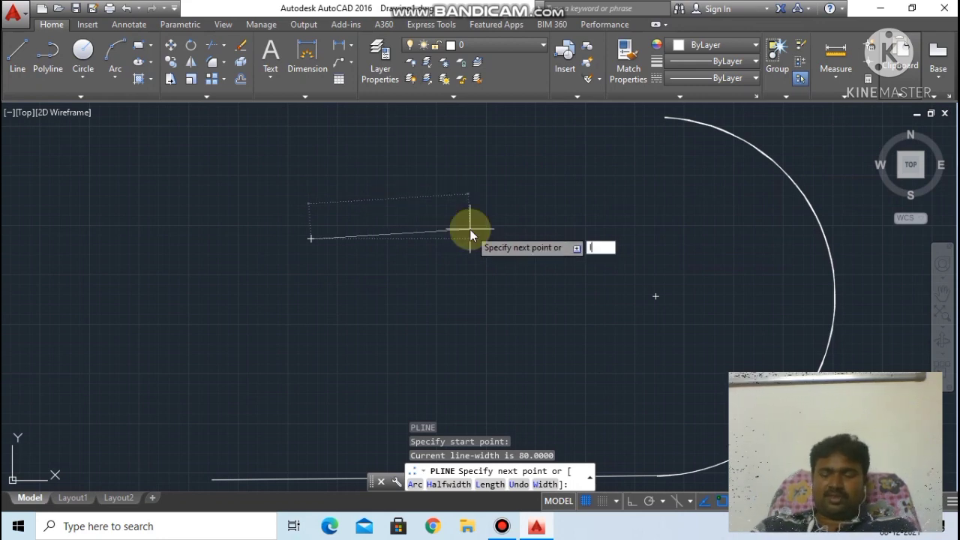
{"action": "type", "text": "1200"}
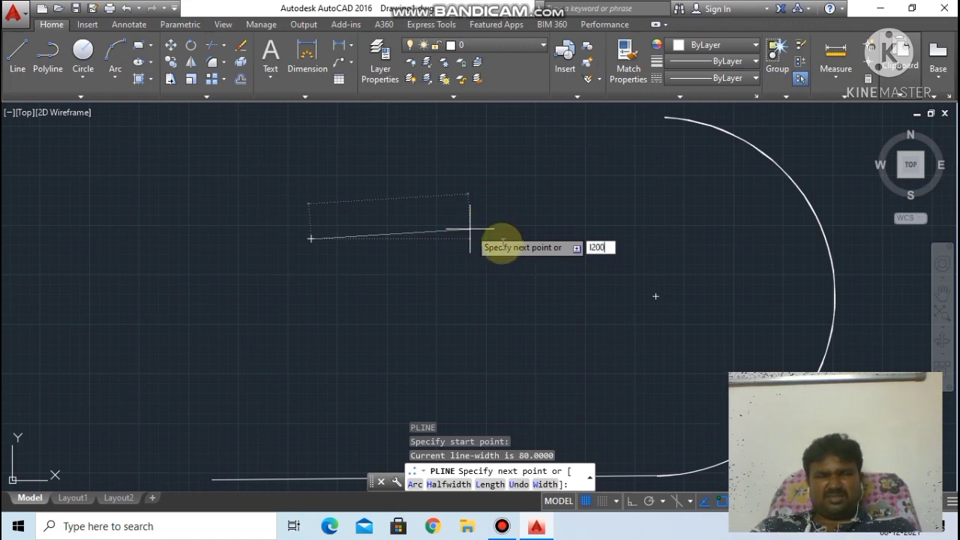
{"action": "left_click", "coordinate": [522, 231]}
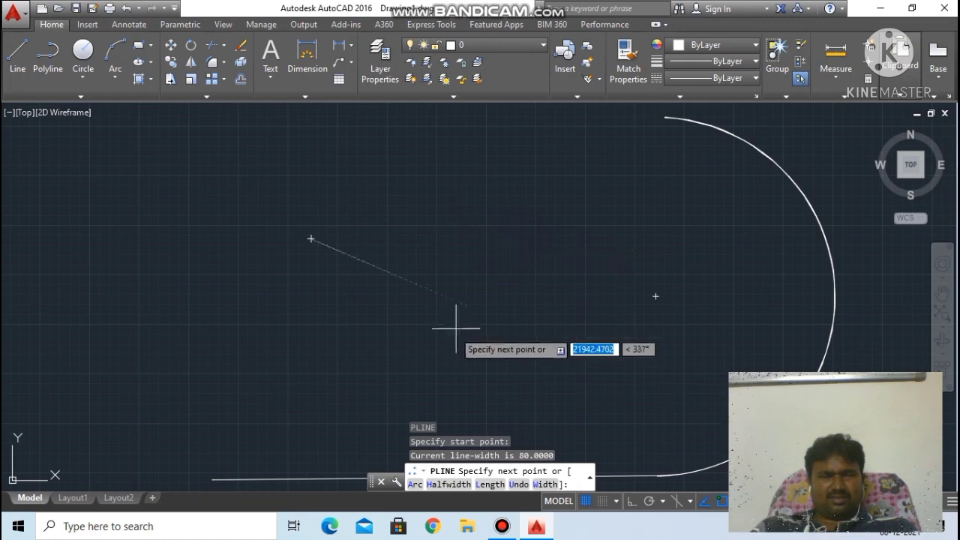
{"action": "left_click", "coordinate": [530, 242]}
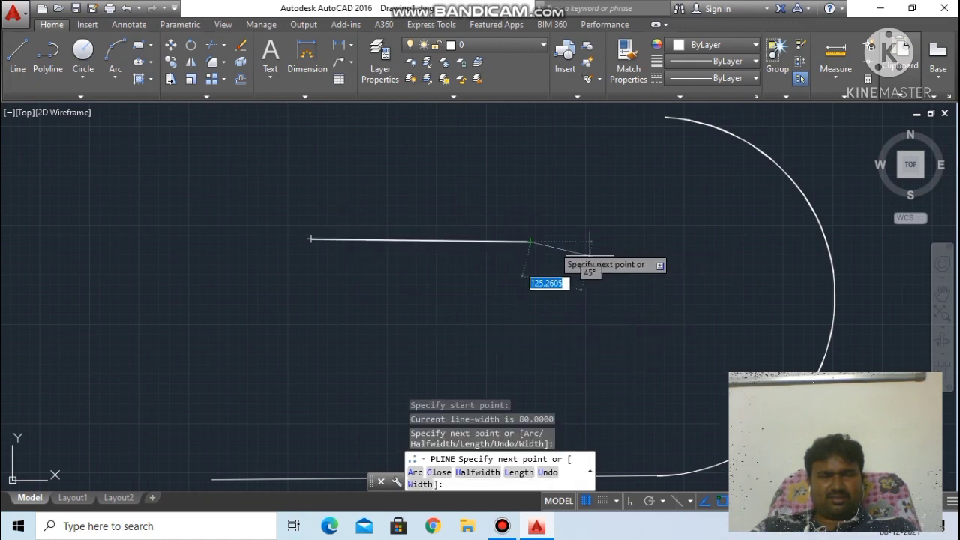
Step: Examine the new segment up close along its length and at its start point to judge its width
{"action": "scroll", "coordinate": [458, 266], "scroll_direction": "up", "scroll_amount": 3}
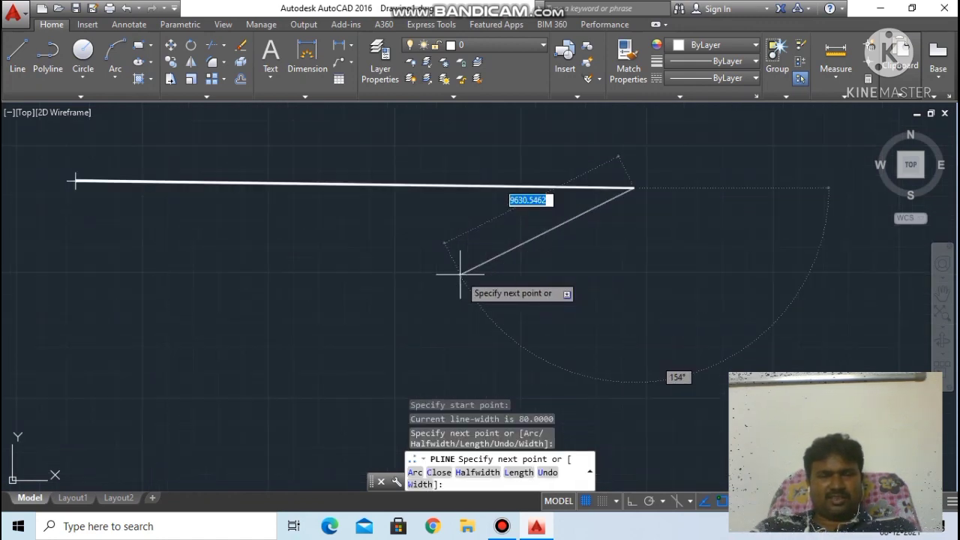
{"action": "scroll", "coordinate": [574, 180], "scroll_direction": "up", "scroll_amount": 4}
{"action": "scroll", "coordinate": [578, 186], "scroll_direction": "up", "scroll_amount": 2}
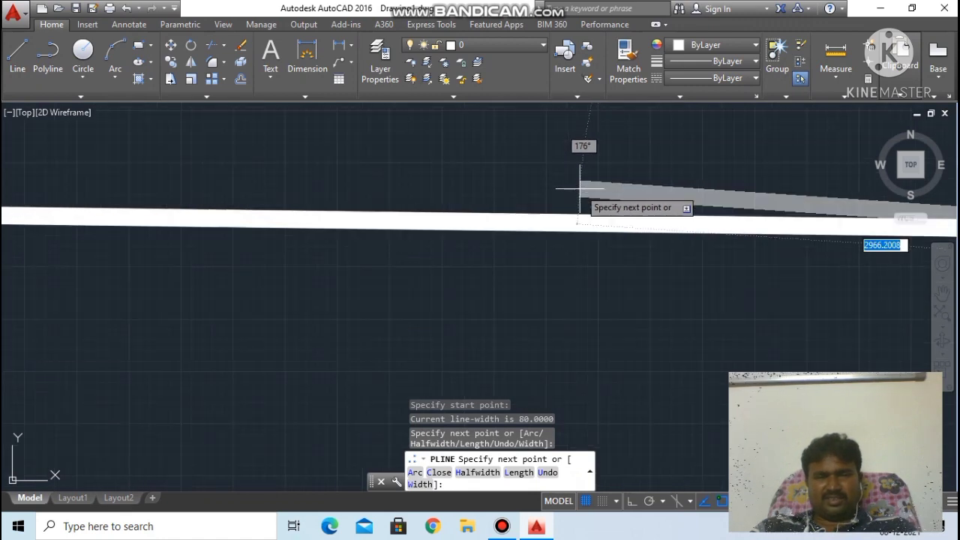
{"action": "scroll", "coordinate": [578, 191], "scroll_direction": "down", "scroll_amount": 5}
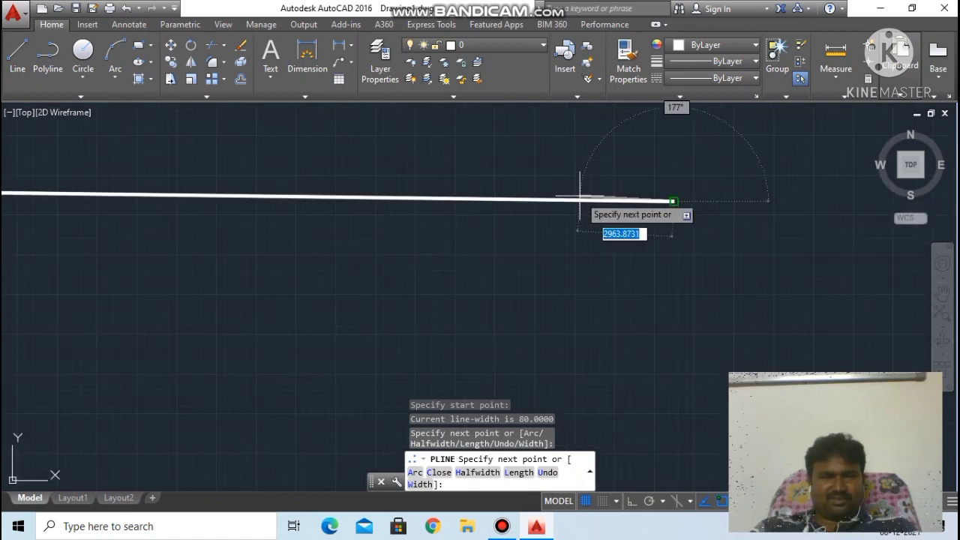
{"action": "scroll", "coordinate": [85, 192], "scroll_direction": "up", "scroll_amount": 5}
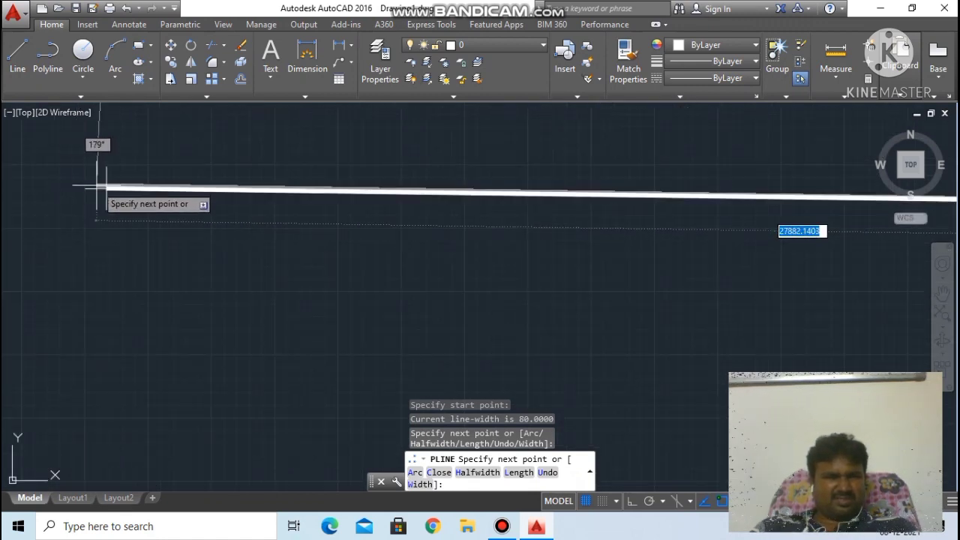
{"action": "scroll", "coordinate": [120, 192], "scroll_direction": "up", "scroll_amount": 2}
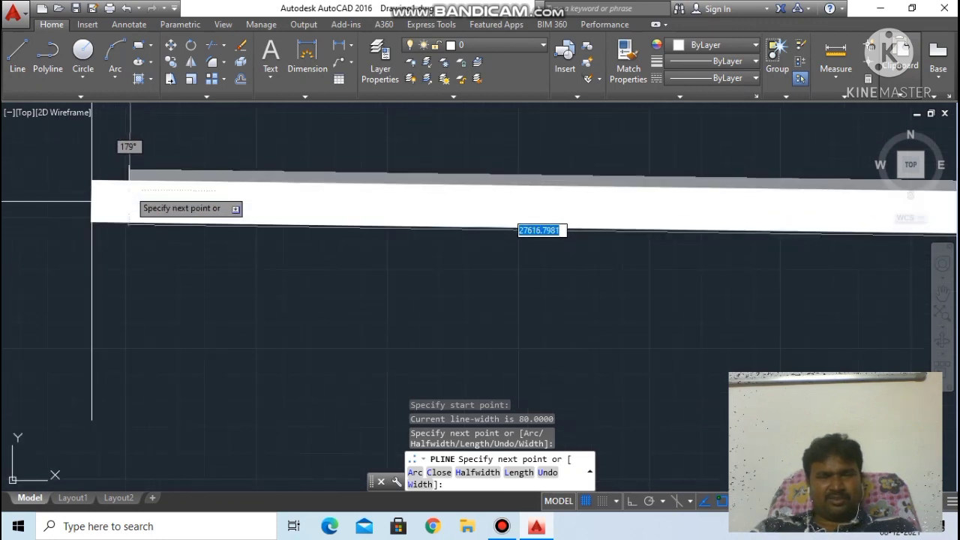
{"action": "scroll", "coordinate": [225, 262], "scroll_direction": "down", "scroll_amount": 4}
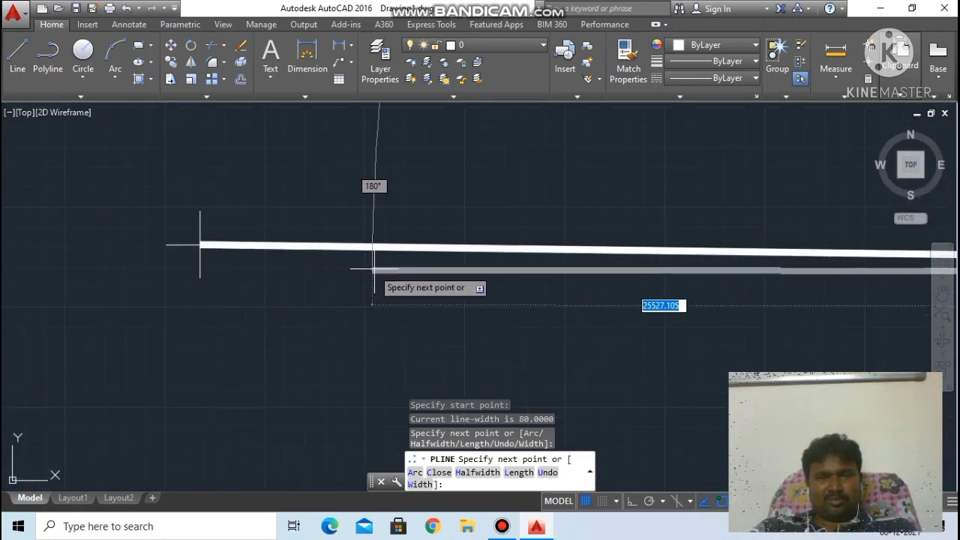
{"action": "scroll", "coordinate": [480, 270], "scroll_direction": "down", "scroll_amount": 4}
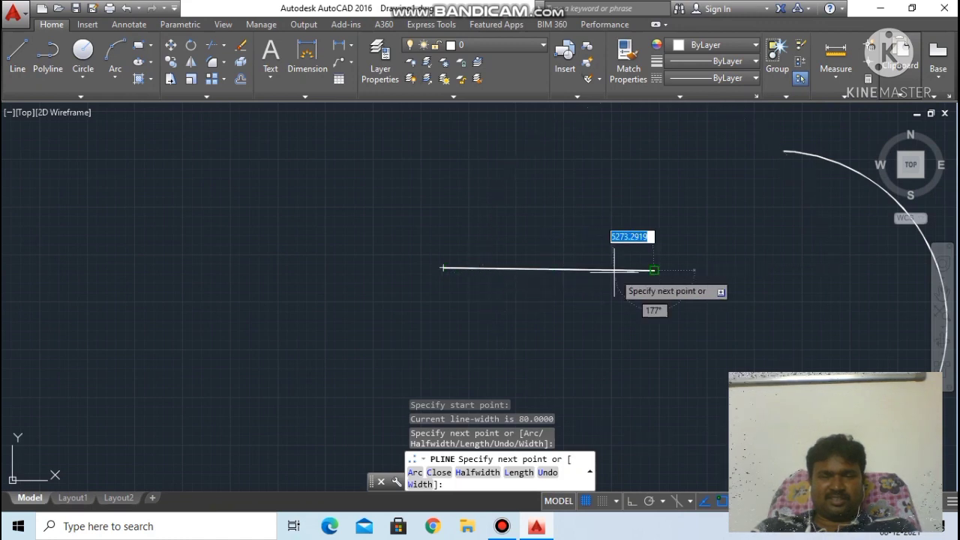
Step: Compare the segment's width at its last point with the width at its start point
{"action": "scroll", "coordinate": [619, 275], "scroll_direction": "up", "scroll_amount": 3}
{"action": "scroll", "coordinate": [645, 259], "scroll_direction": "up", "scroll_amount": 4}
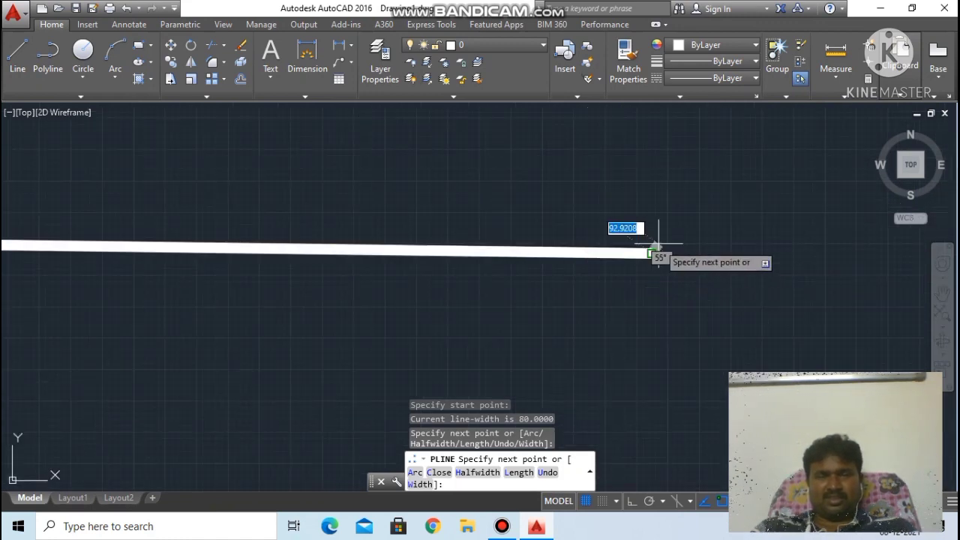
{"action": "scroll", "coordinate": [675, 263], "scroll_direction": "up", "scroll_amount": 2}
{"action": "scroll", "coordinate": [714, 263], "scroll_direction": "down", "scroll_amount": 5}
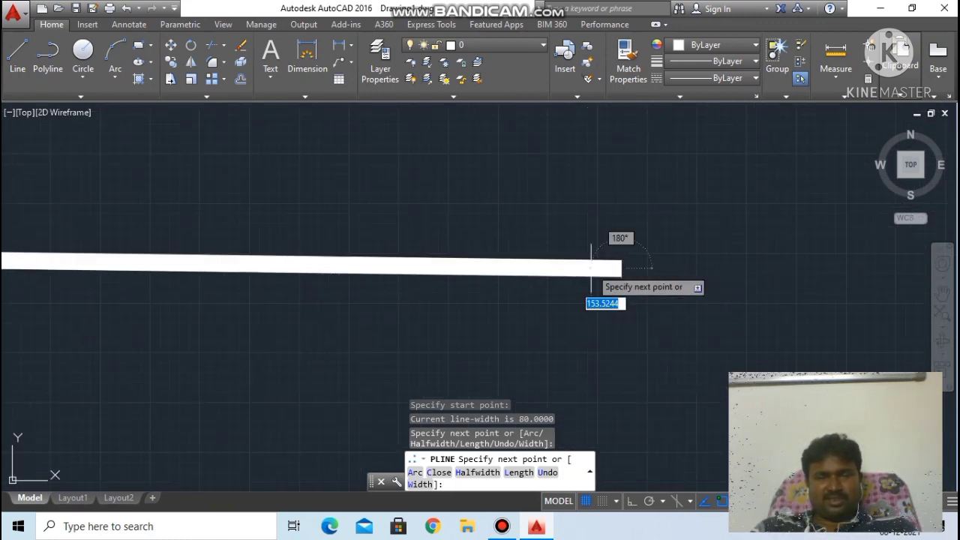
{"action": "scroll", "coordinate": [308, 279], "scroll_direction": "down", "scroll_amount": 1}
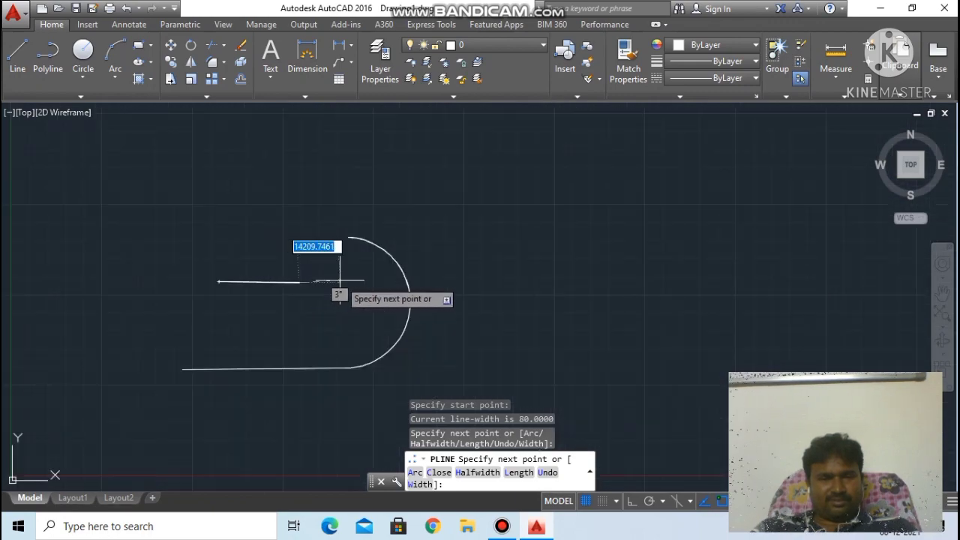
{"action": "scroll", "coordinate": [205, 278], "scroll_direction": "up", "scroll_amount": 3}
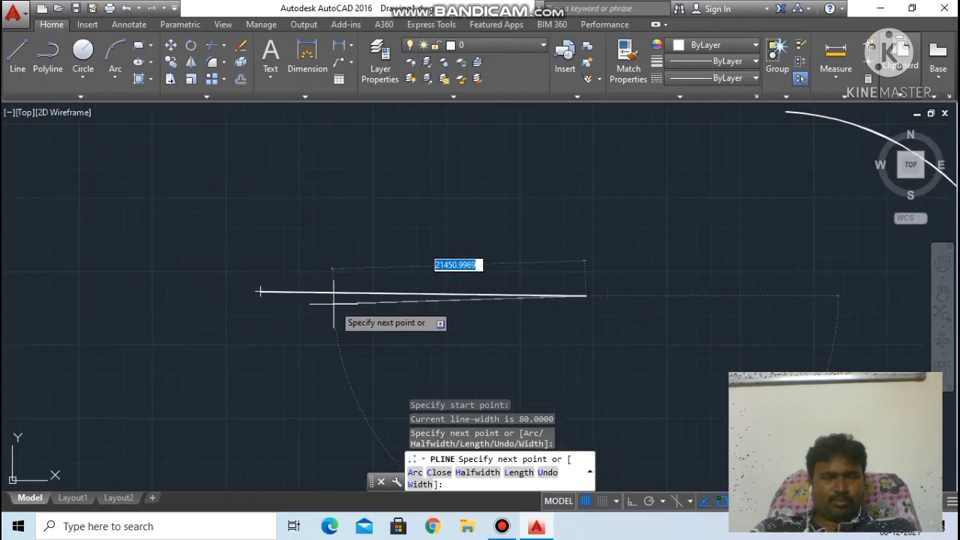
{"action": "scroll", "coordinate": [193, 285], "scroll_direction": "up", "scroll_amount": 3}
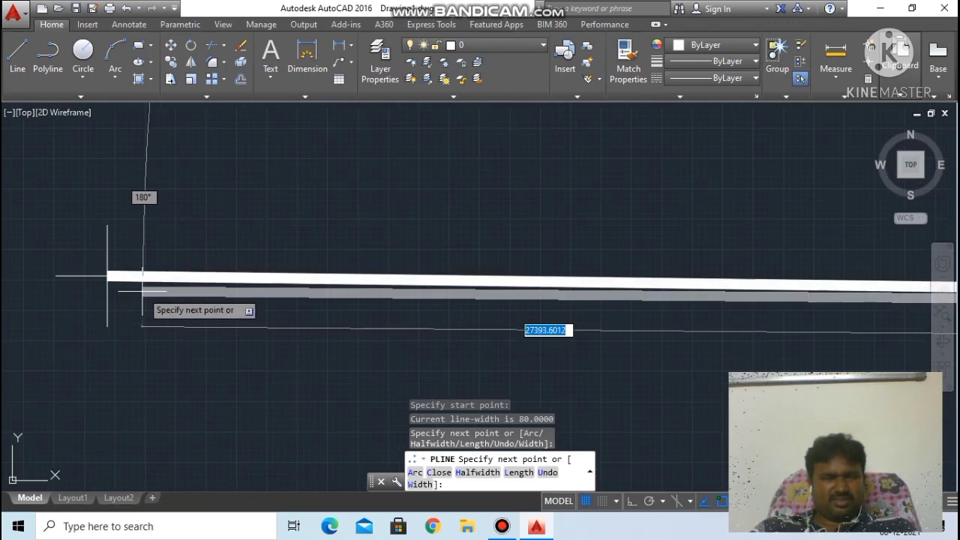
{"action": "scroll", "coordinate": [143, 291], "scroll_direction": "down", "scroll_amount": 5}
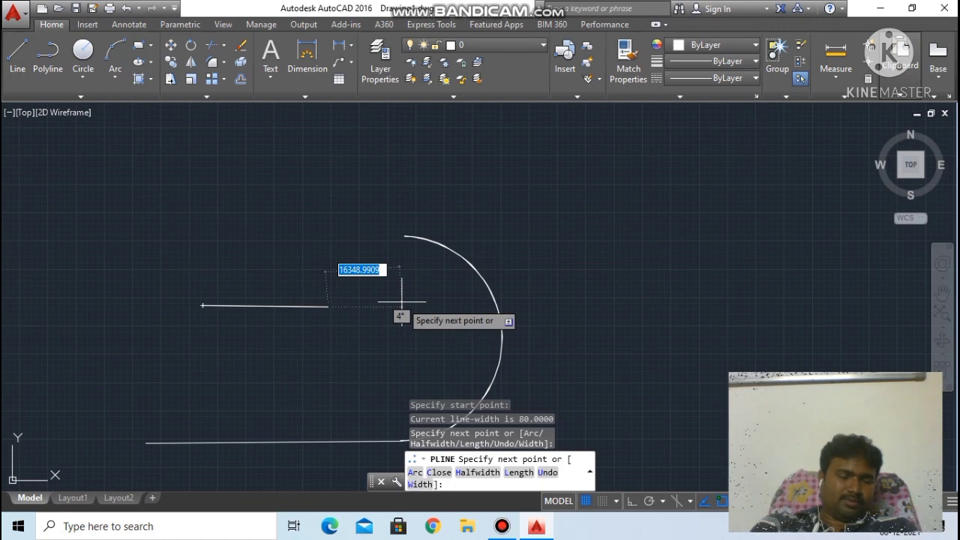
Step: Draw an upward tapered segment with the Width option, using a starting width of about 13,335 and an ending width of 20
{"action": "type", "text": "w"}
{"action": "key", "text": "Return"}
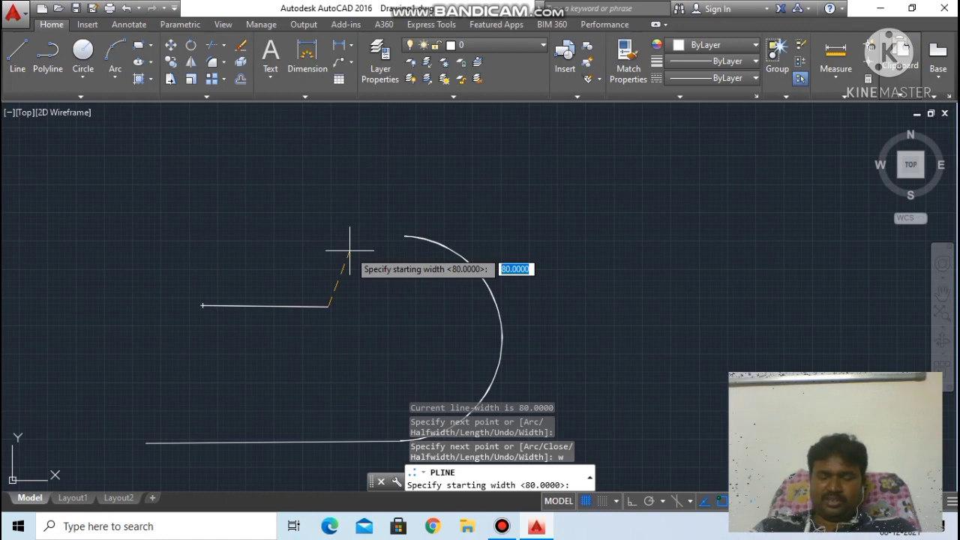
{"action": "type", "text": "20"}
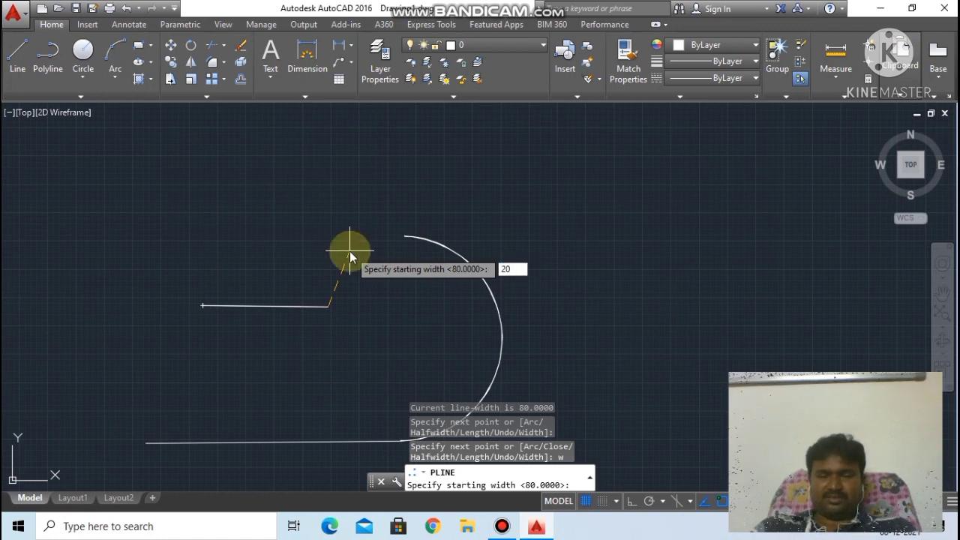
{"action": "key", "text": "Return"}
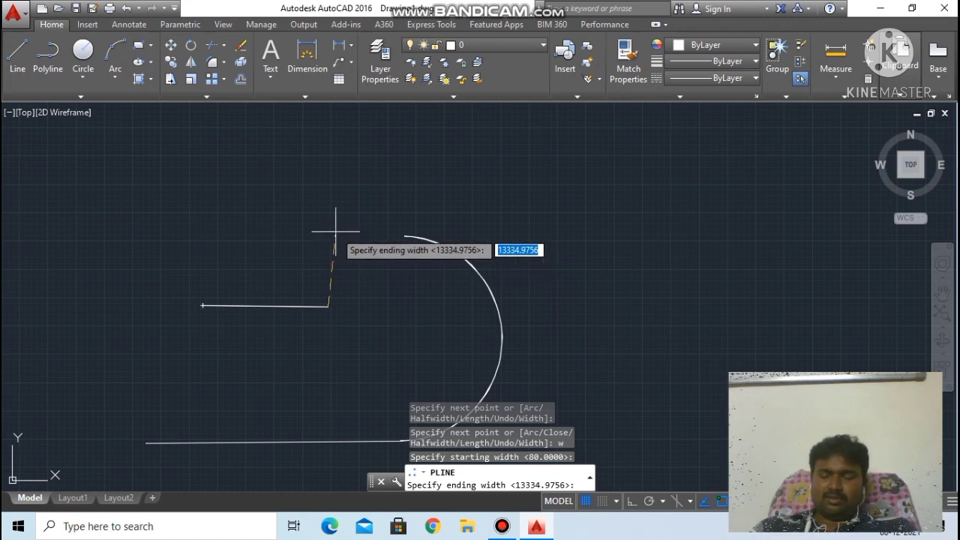
{"action": "type", "text": "20"}
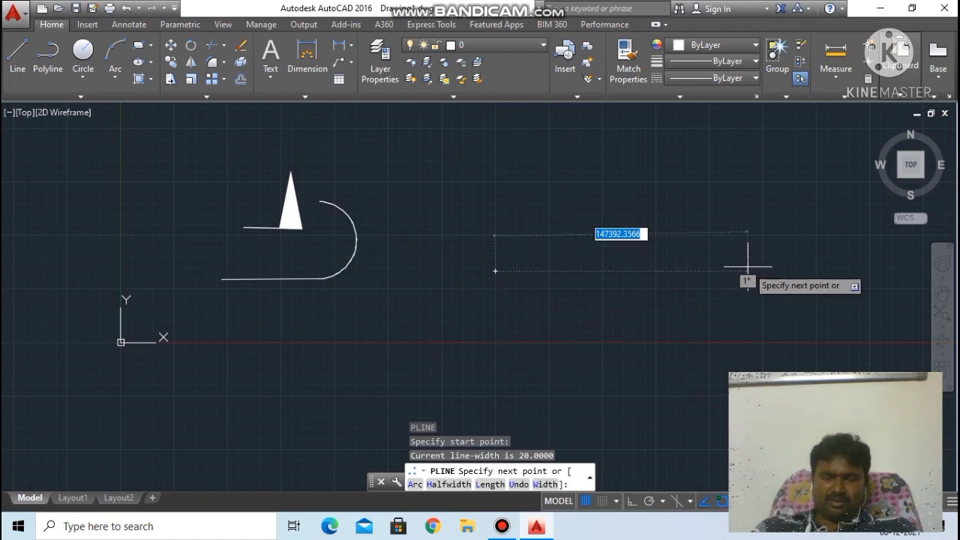
Step: On a separate polyline beside the existing shapes, add a segment with Length 100 and continue it nearly horizontally for about 147,000 units
{"action": "type", "text": "l"}
{"action": "key", "text": "Return"}
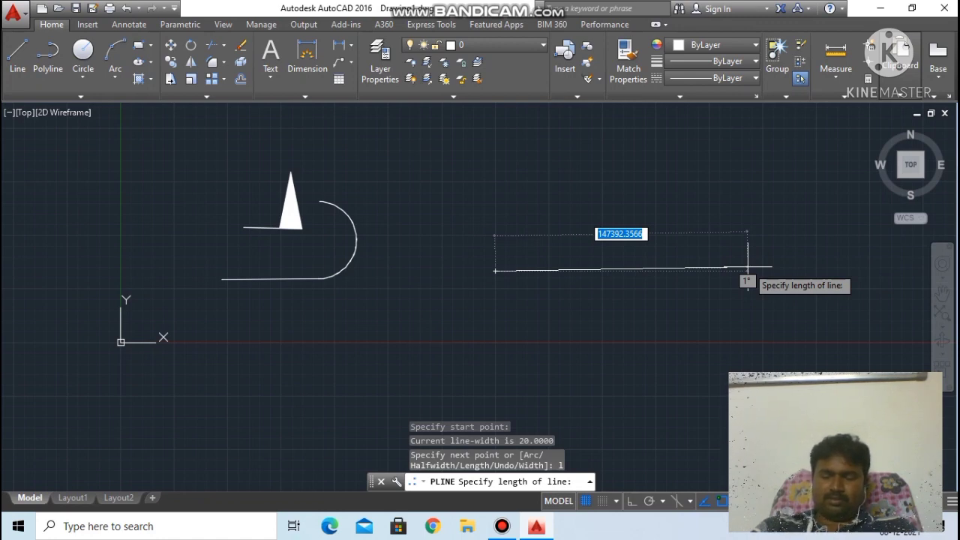
{"action": "type", "text": "100"}
{"action": "key", "text": "Return"}
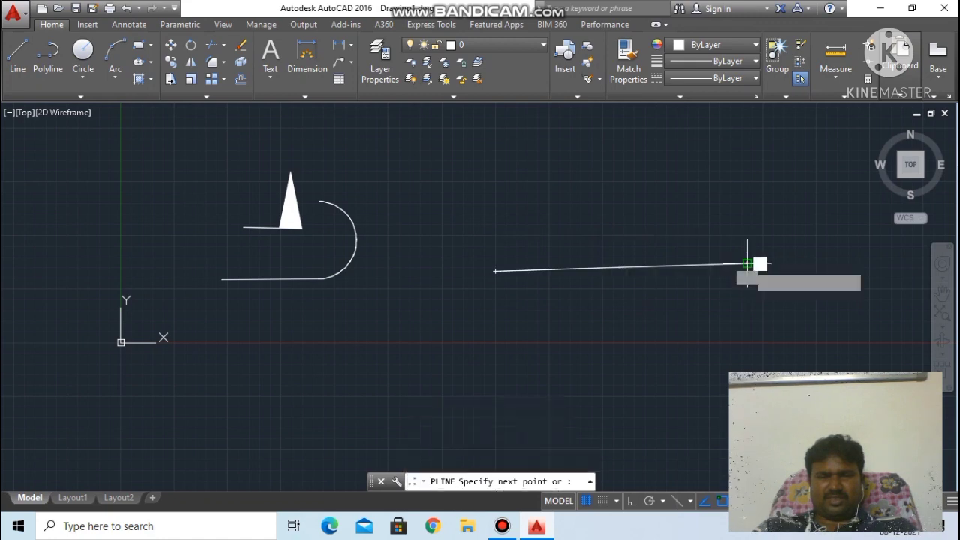
Step: Examine the end point of the nearly horizontal segment up close and against the whole drawing
{"action": "scroll", "coordinate": [766, 232], "scroll_direction": "up", "scroll_amount": 4}
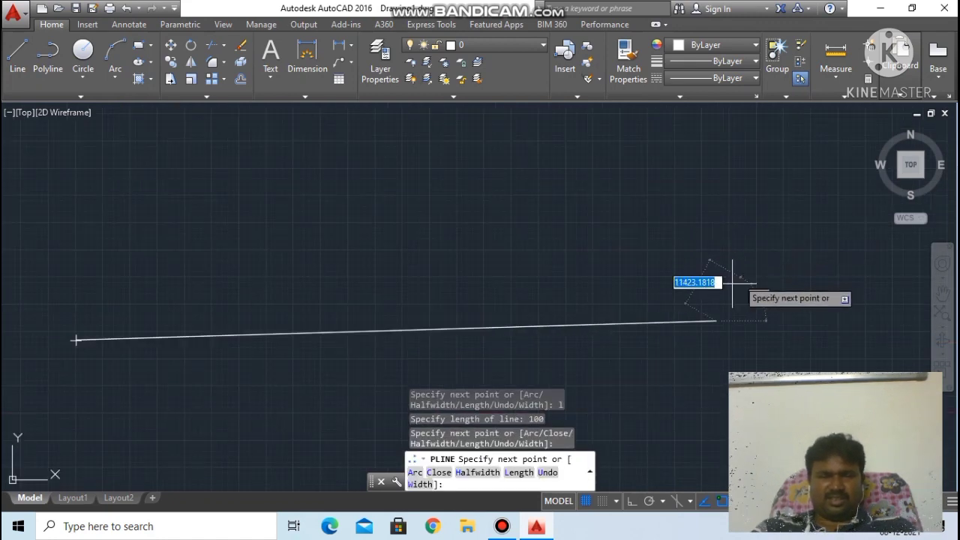
{"action": "scroll", "coordinate": [700, 308], "scroll_direction": "down", "scroll_amount": 4}
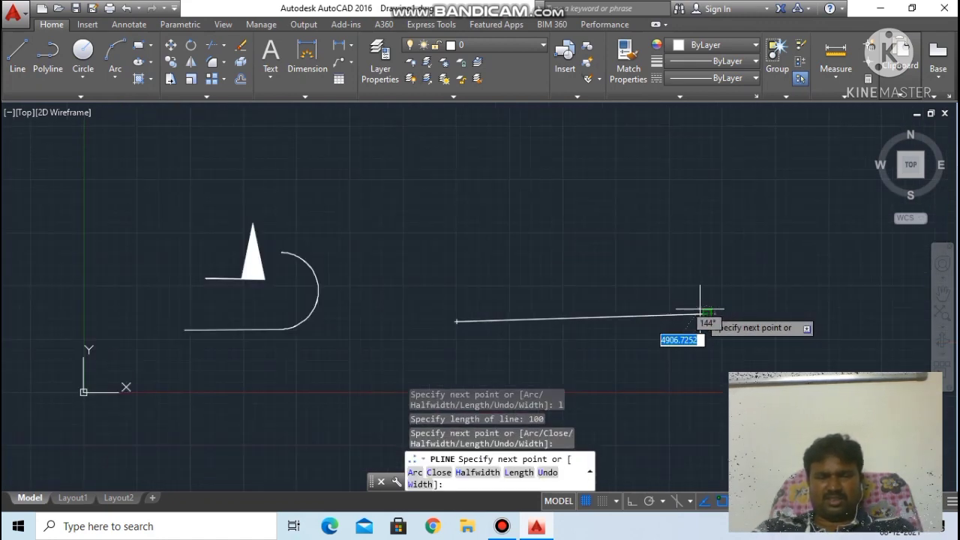
{"action": "scroll", "coordinate": [622, 367], "scroll_direction": "up", "scroll_amount": 2}
{"action": "scroll", "coordinate": [654, 331], "scroll_direction": "up", "scroll_amount": 2}
{"action": "scroll", "coordinate": [720, 247], "scroll_direction": "up", "scroll_amount": 1}
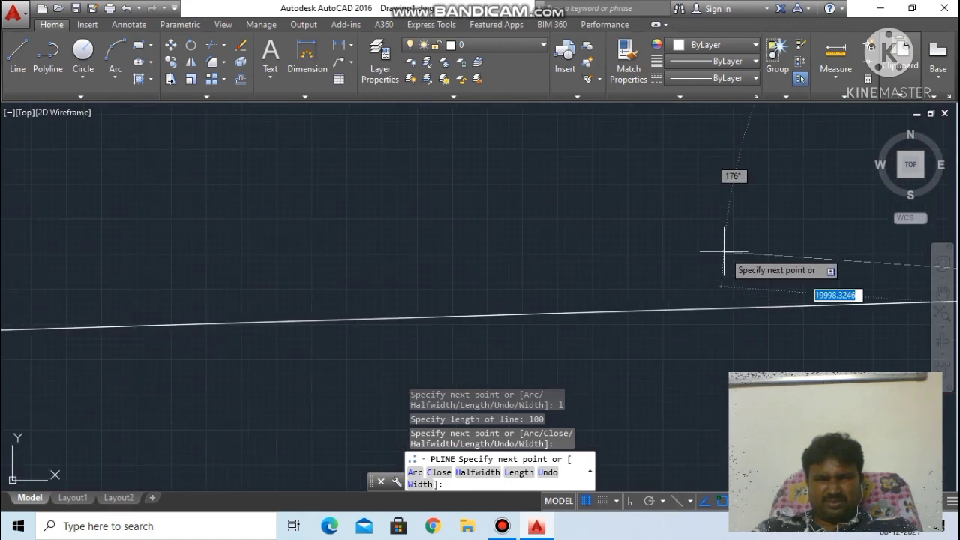
{"action": "scroll", "coordinate": [724, 270], "scroll_direction": "down", "scroll_amount": 4}
{"action": "scroll", "coordinate": [724, 293], "scroll_direction": "down", "scroll_amount": 2}
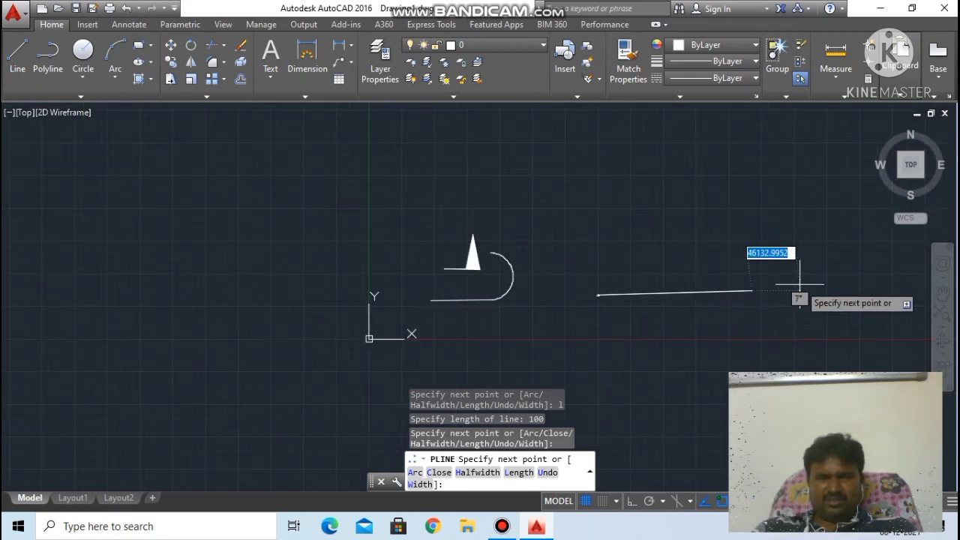
Step: Set both the starting and ending width of the polyline's next segment to 20
{"action": "type", "text": "w"}
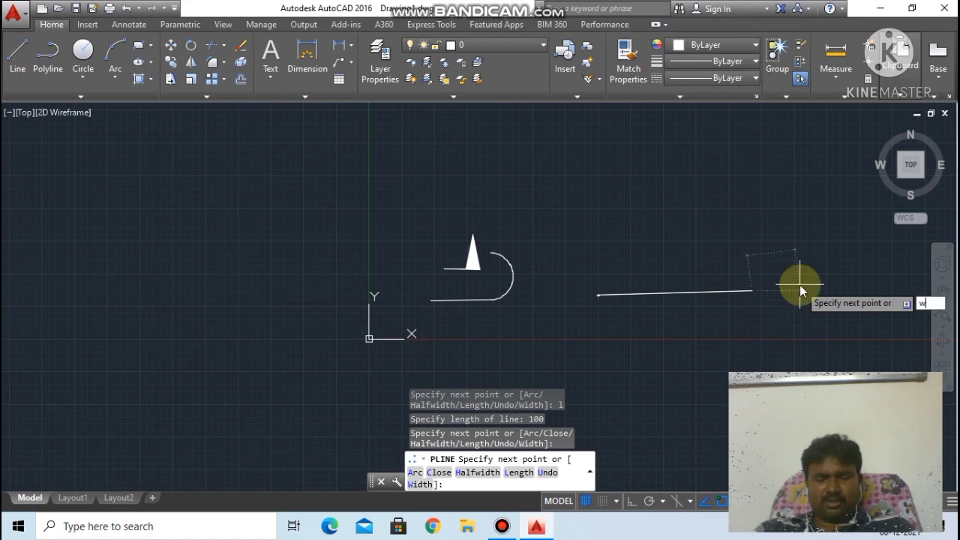
{"action": "key", "text": "Return"}
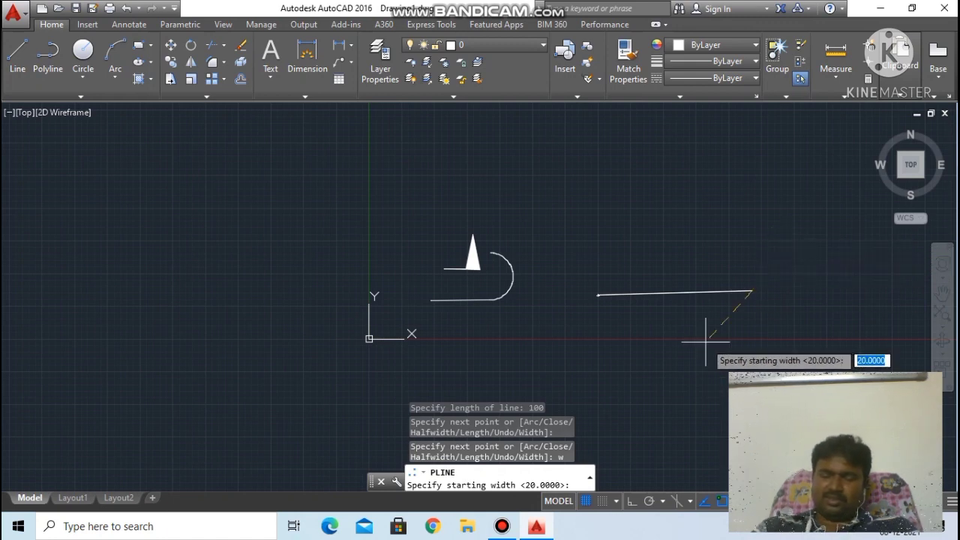
{"action": "type", "text": "20"}
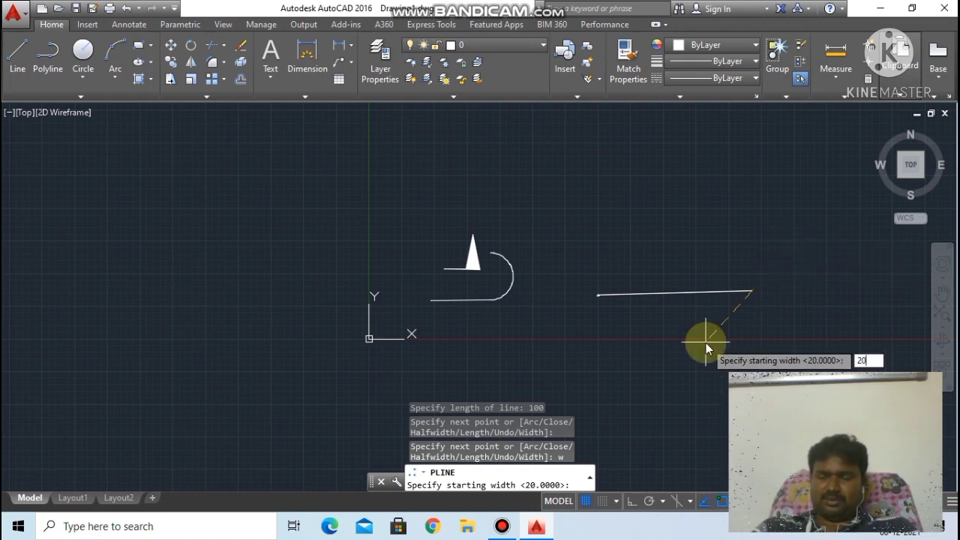
{"action": "key", "text": "Return"}
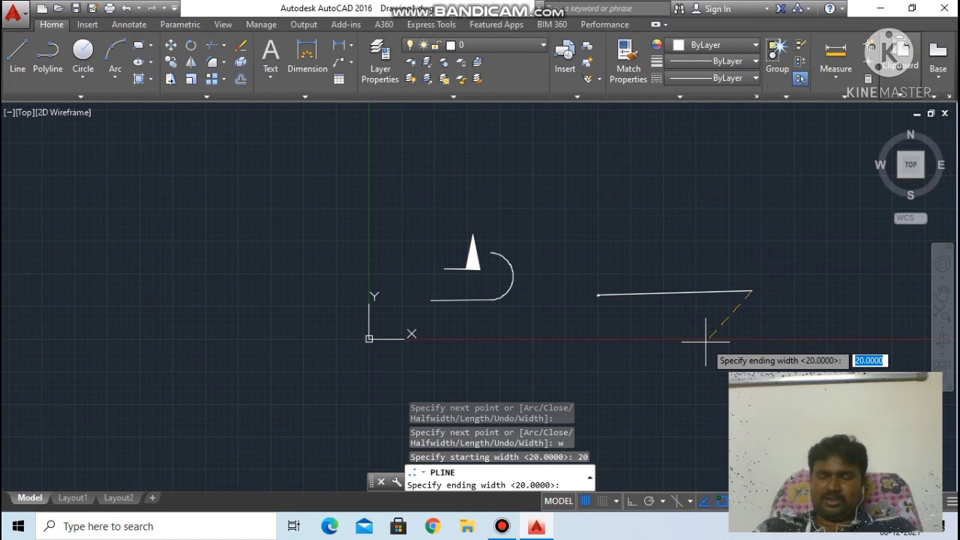
{"action": "type", "text": "20"}
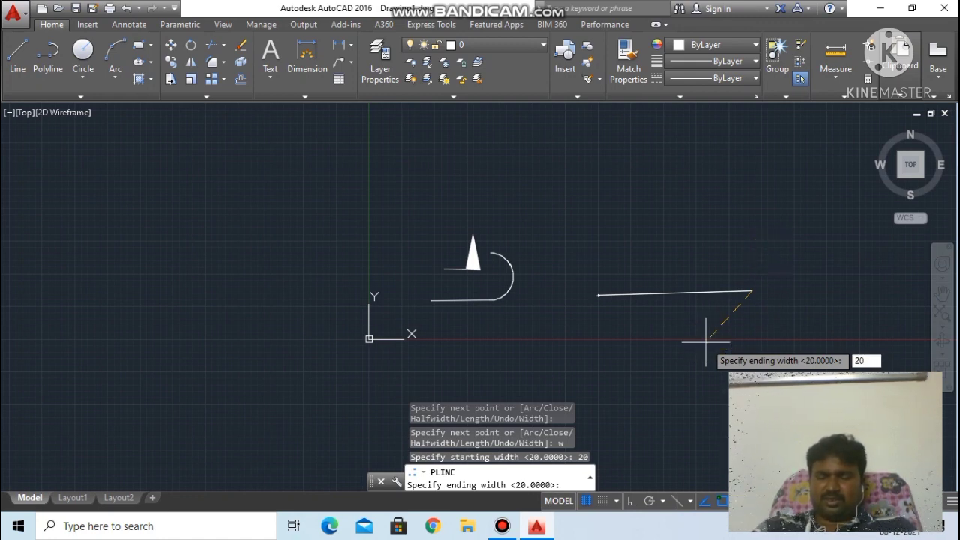
{"action": "key", "text": "Return"}
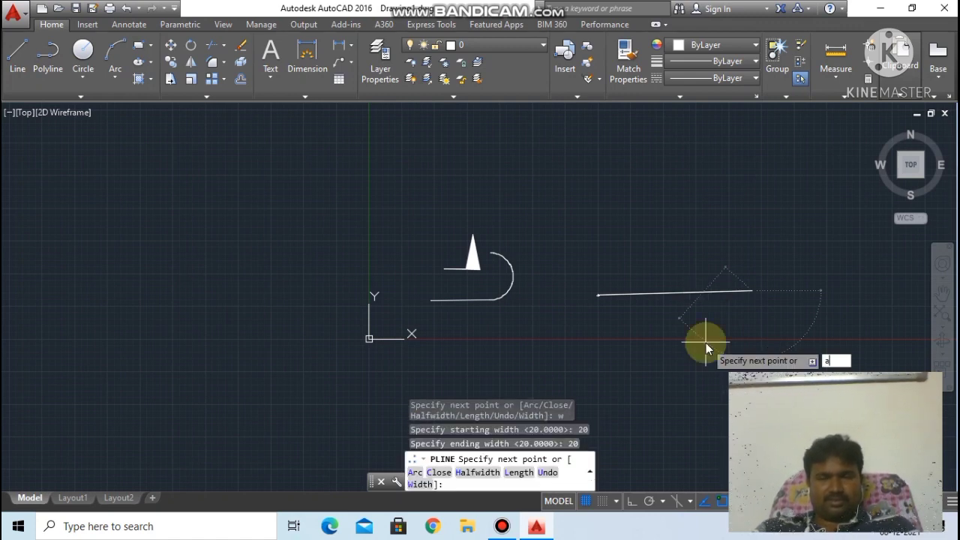
Step: Continue the polyline with an arc that curves upward and back to a point above the line's end, and end the polyline there
{"action": "type", "text": "a"}
{"action": "key", "text": "Return"}
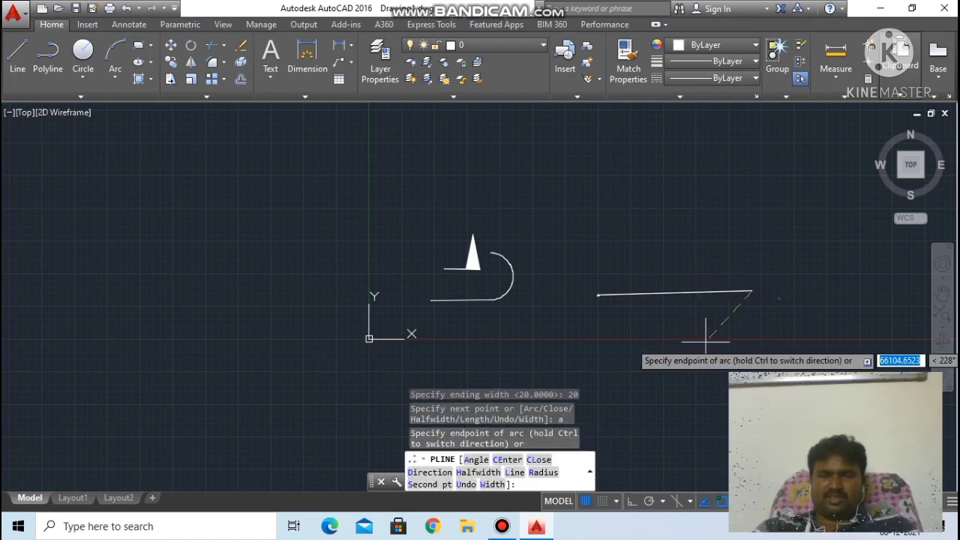
{"action": "left_click", "coordinate": [755, 221]}
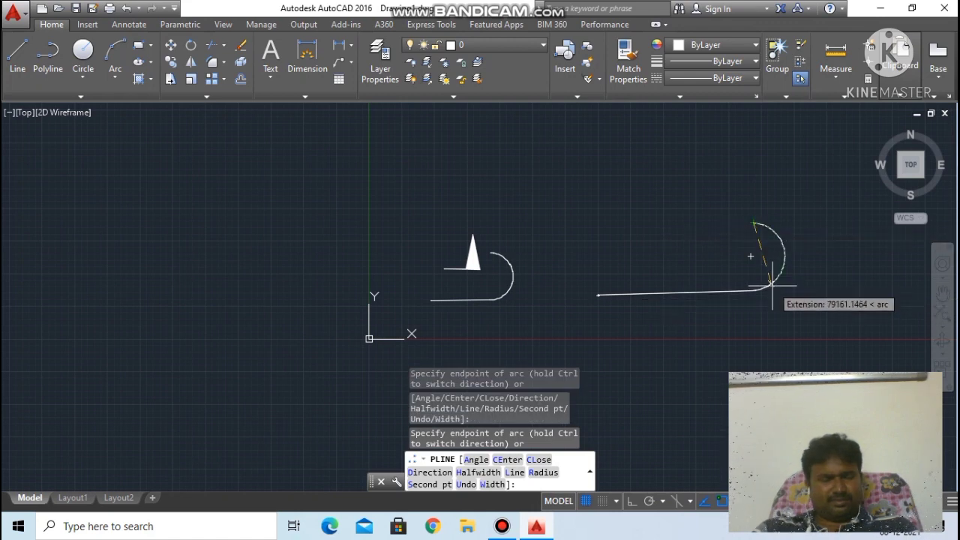
{"action": "key", "text": "Escape"}
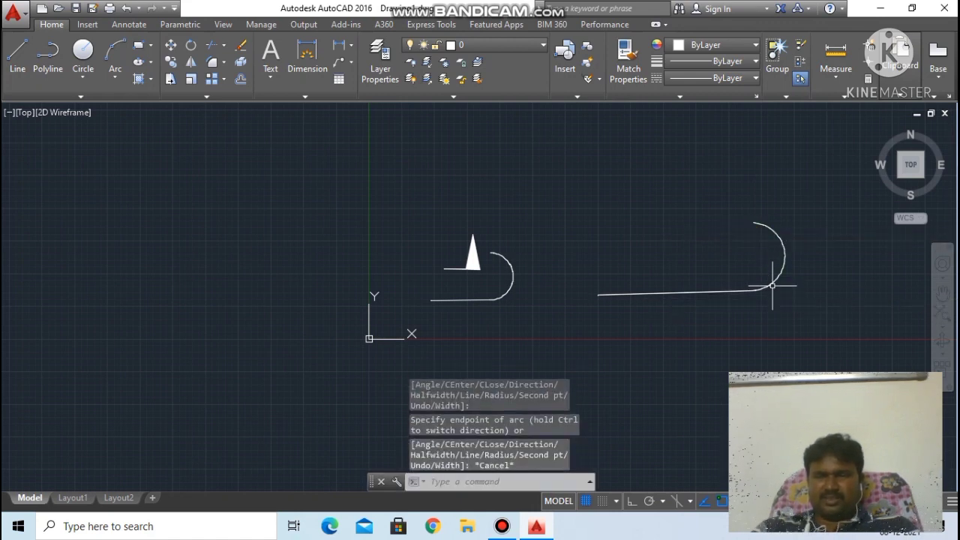
Step: Examine the junction of line and arc and the arc's free end up close to judge the polyline's width
{"action": "scroll", "coordinate": [754, 247], "scroll_direction": "up", "scroll_amount": 4}
{"action": "scroll", "coordinate": [693, 343], "scroll_direction": "up", "scroll_amount": 5}
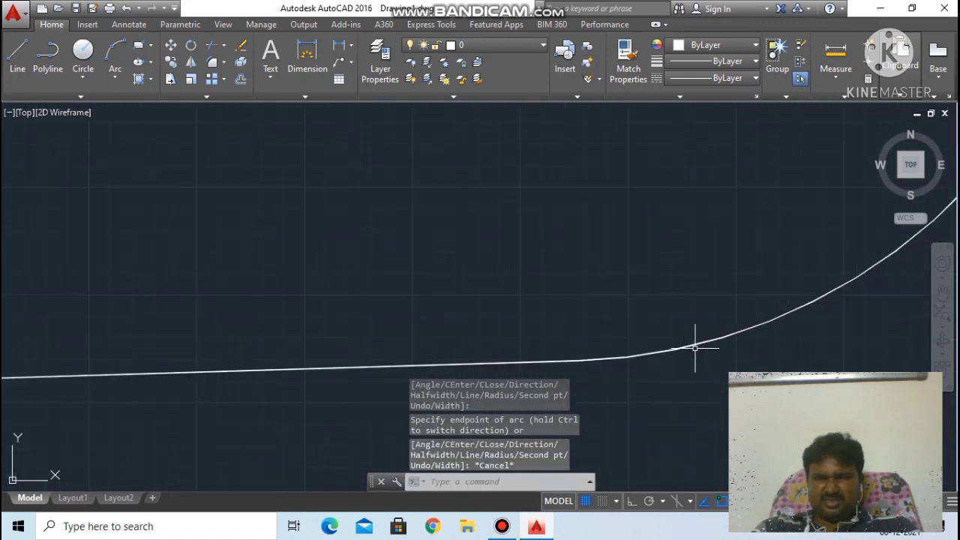
{"action": "scroll", "coordinate": [588, 362], "scroll_direction": "up", "scroll_amount": 2}
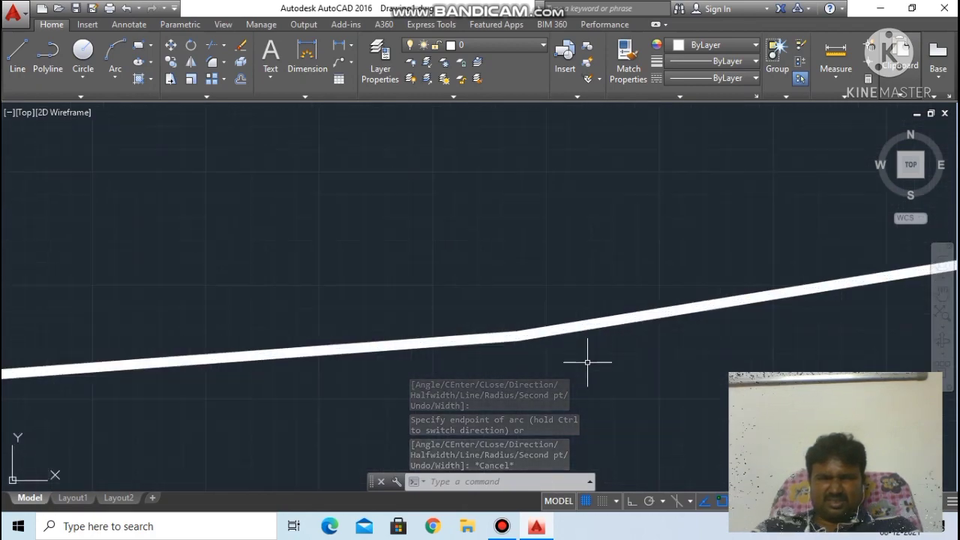
{"action": "scroll", "coordinate": [592, 309], "scroll_direction": "down", "scroll_amount": 6}
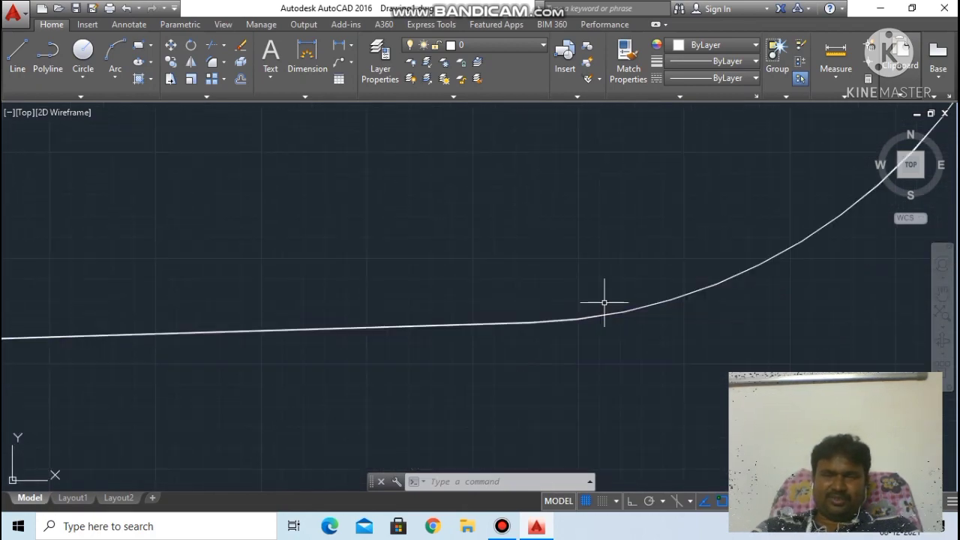
{"action": "scroll", "coordinate": [615, 116], "scroll_direction": "up", "scroll_amount": 2}
{"action": "scroll", "coordinate": [600, 120], "scroll_direction": "up", "scroll_amount": 4}
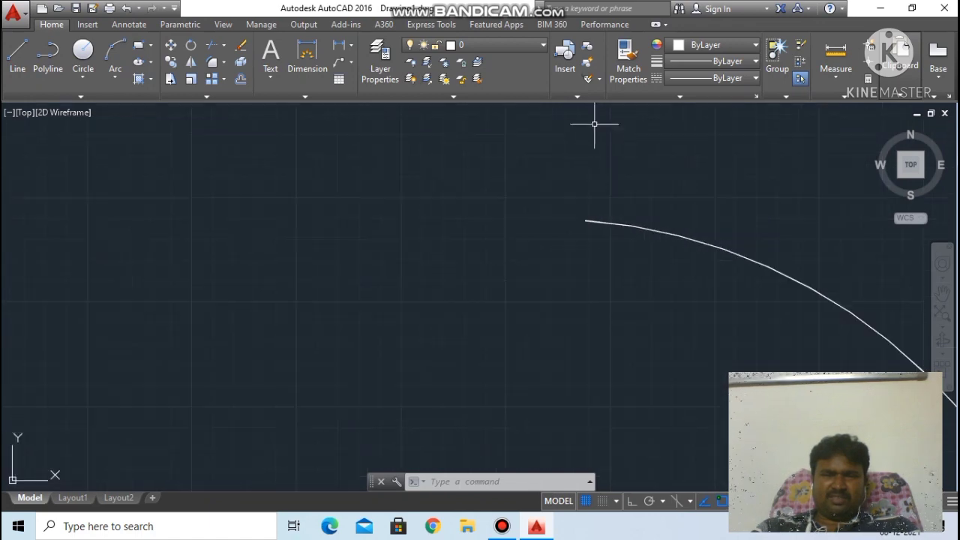
{"action": "scroll", "coordinate": [585, 225], "scroll_direction": "up", "scroll_amount": 5}
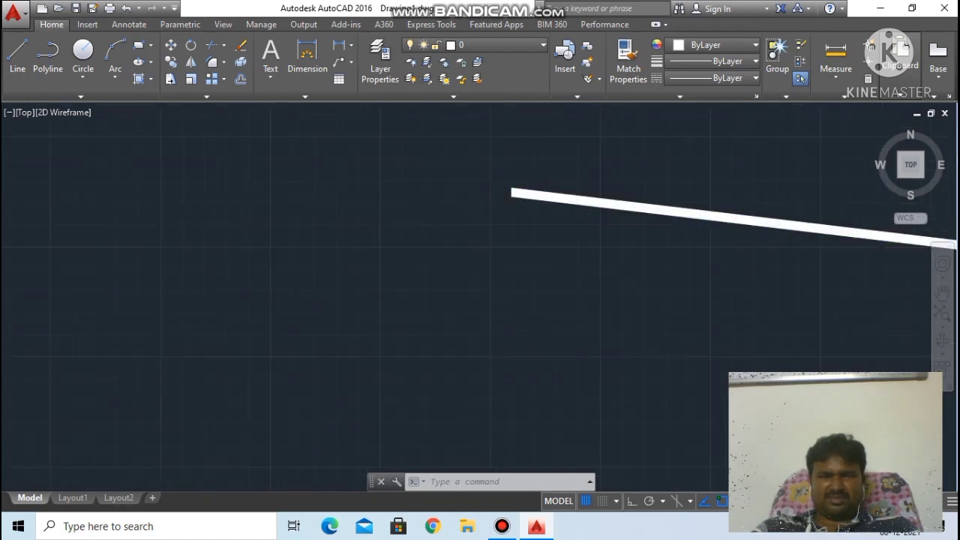
{"action": "scroll", "coordinate": [563, 203], "scroll_direction": "down", "scroll_amount": 6}
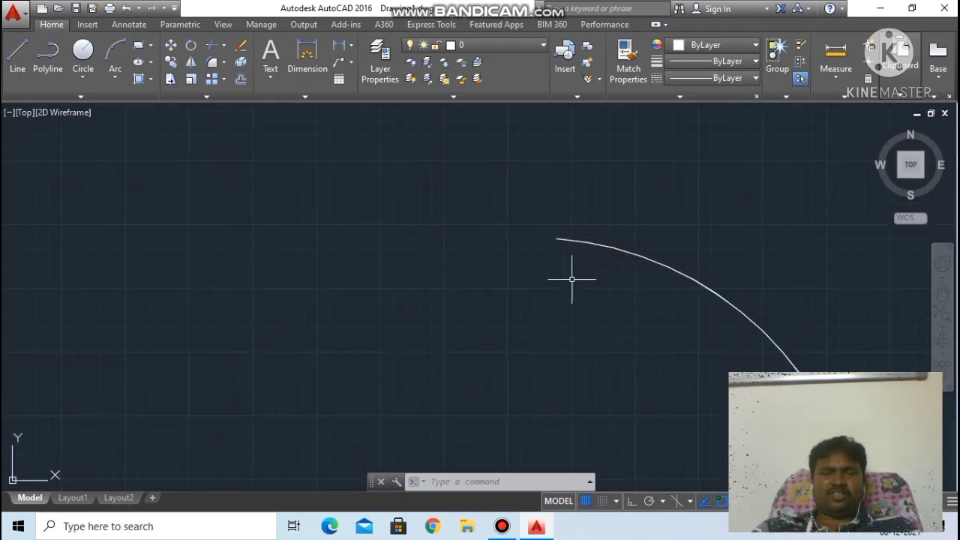
{"action": "scroll", "coordinate": [581, 315], "scroll_direction": "down", "scroll_amount": 2}
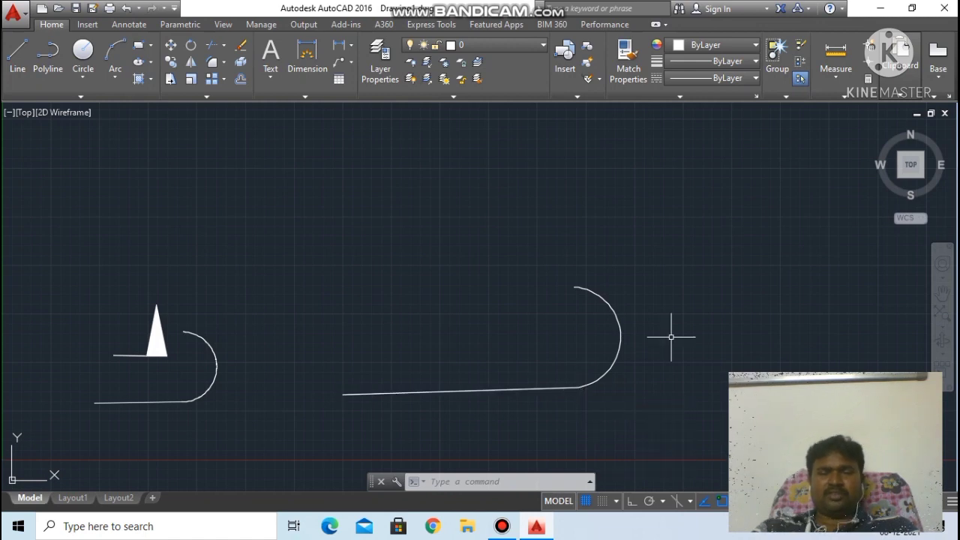
{"action": "scroll", "coordinate": [638, 327], "scroll_direction": "down", "scroll_amount": 4}
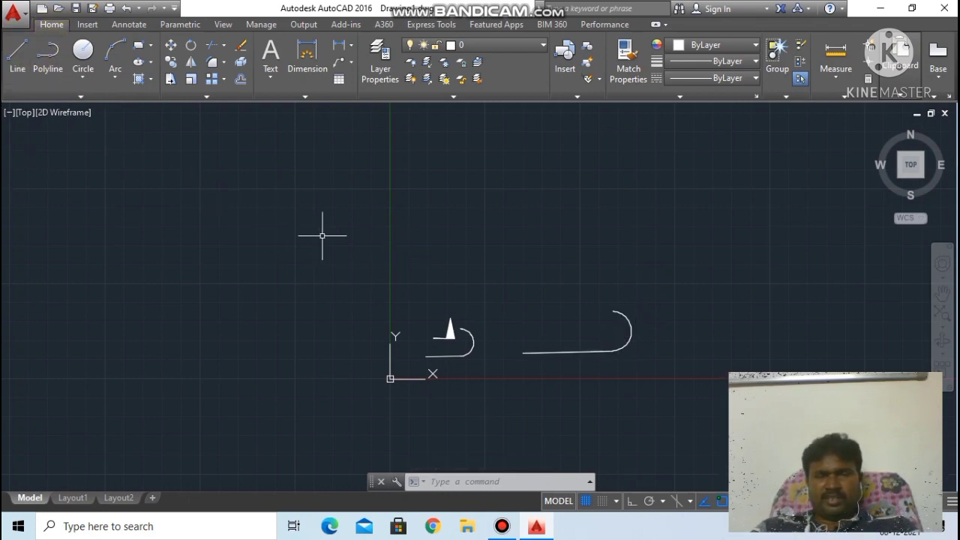
{"action": "scroll", "coordinate": [622, 339], "scroll_direction": "up", "scroll_amount": 6}
{"action": "scroll", "coordinate": [623, 347], "scroll_direction": "down", "scroll_amount": 6}
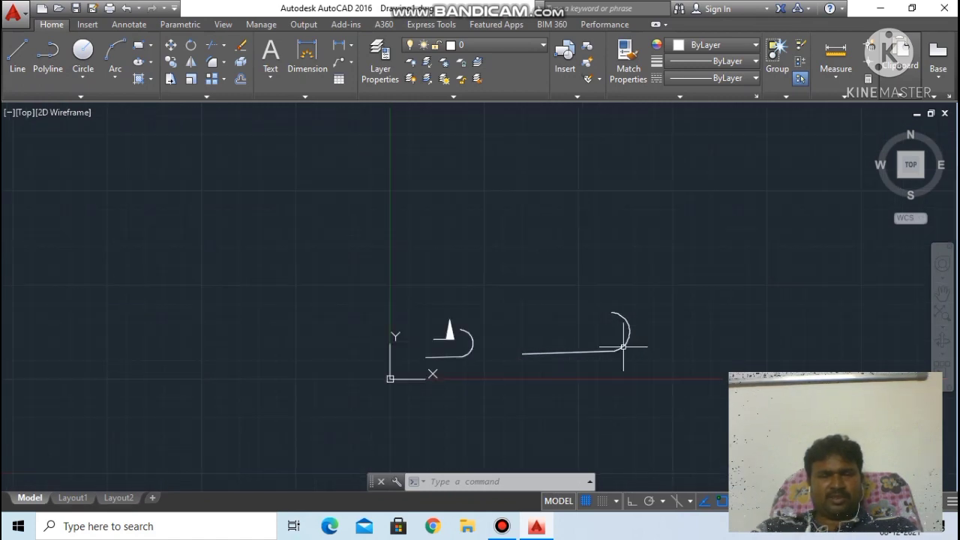
Step: Select all the drawn polylines with a crossing lasso and erase them
{"action": "key", "text": "Escape"}
{"action": "key", "text": "Escape"}
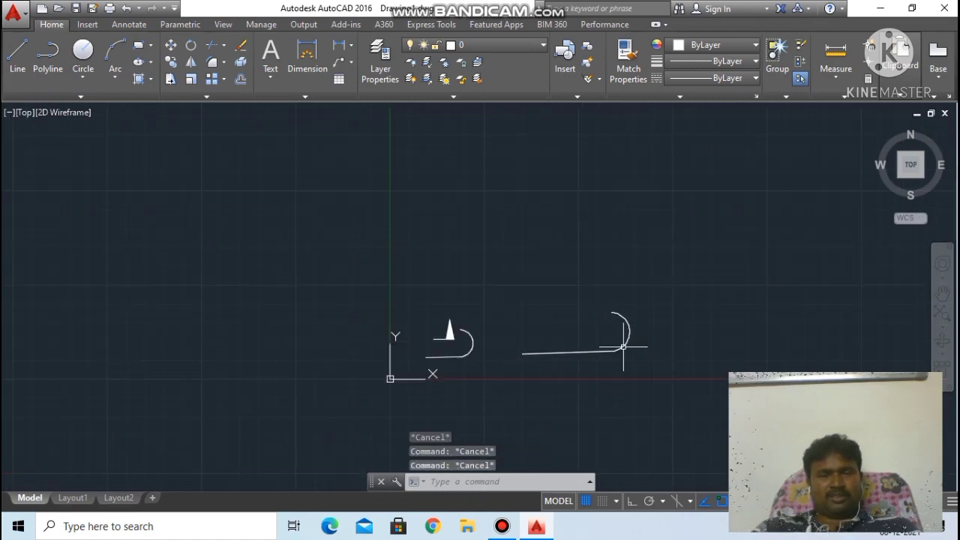
{"action": "key", "text": "Escape"}
{"action": "left_click", "coordinate": [436, 335]}
{"action": "mouse_move", "coordinate": [436, 334]}
{"action": "left_mouse_down"}
{"action": "mouse_move", "coordinate": [626, 322]}
{"action": "mouse_move", "coordinate": [693, 269]}
{"action": "left_mouse_up"}
{"action": "key", "text": "Delete"}
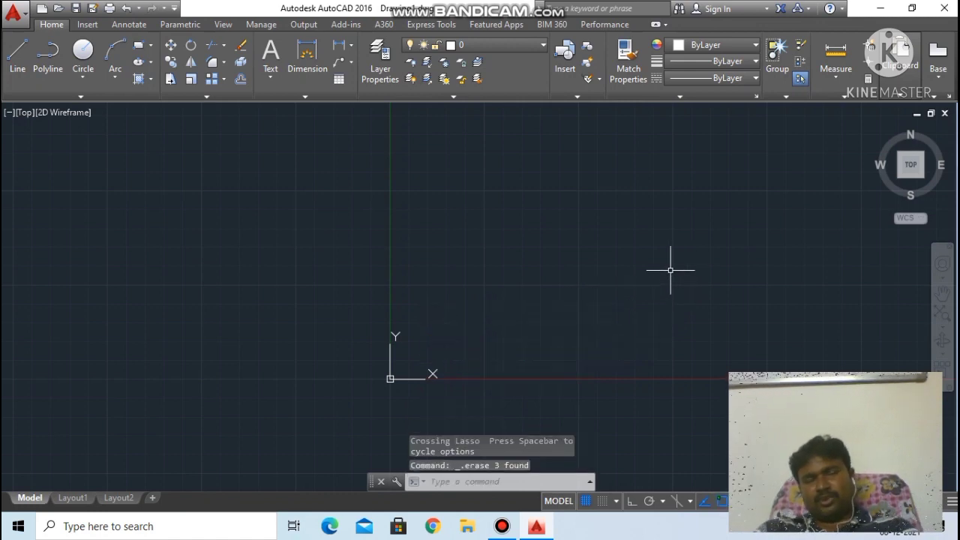
Step: Draw a stepped chain of nine connected Line segments across the empty drawing, dipping down twice and ending with a short horizontal segment
{"action": "left_click", "coordinate": [18, 54]}
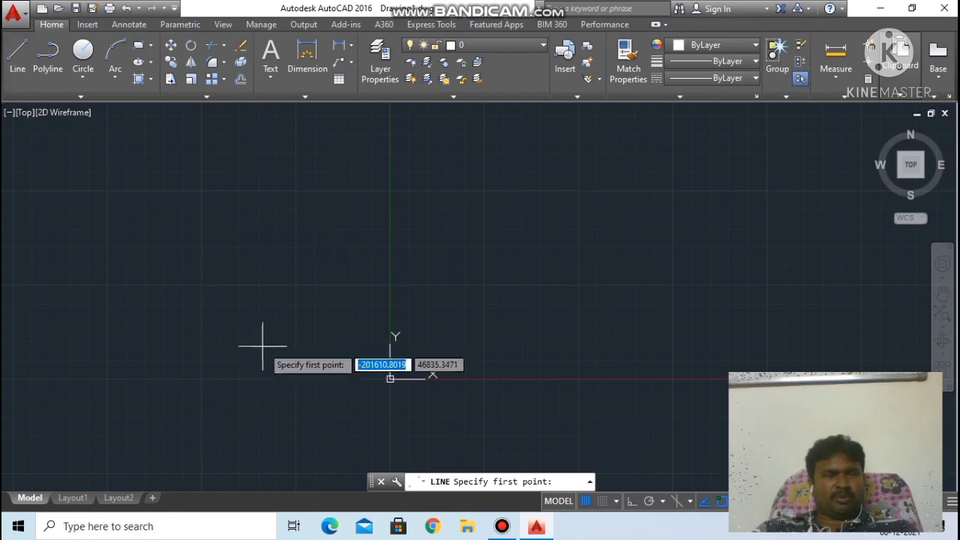
{"action": "left_click", "coordinate": [144, 252]}
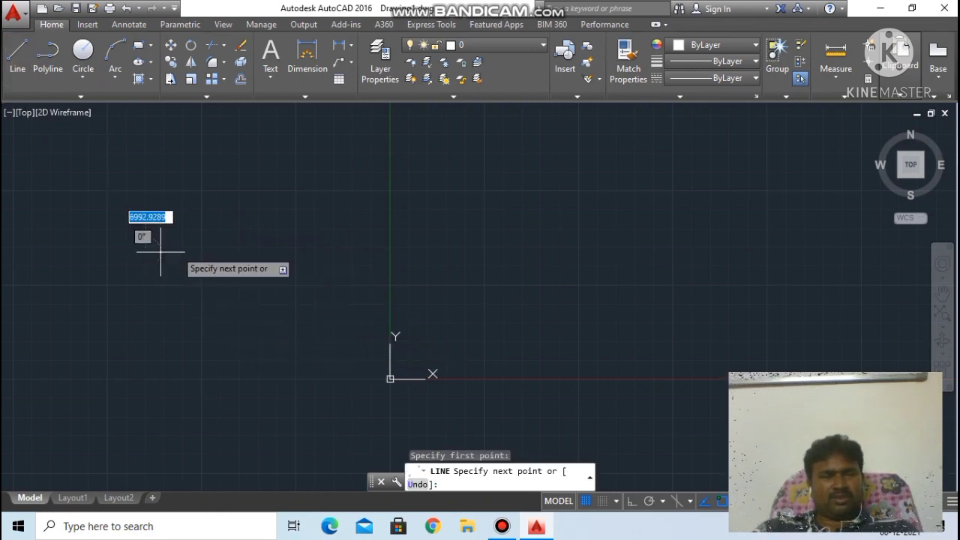
{"action": "left_click", "coordinate": [411, 251]}
{"action": "left_click", "coordinate": [411, 321]}
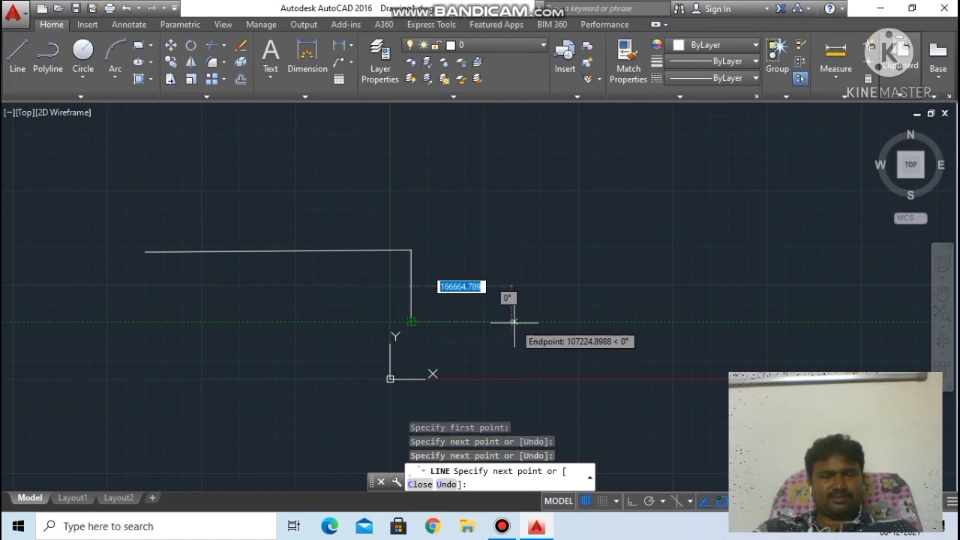
{"action": "left_click", "coordinate": [519, 321]}
{"action": "left_click", "coordinate": [518, 247]}
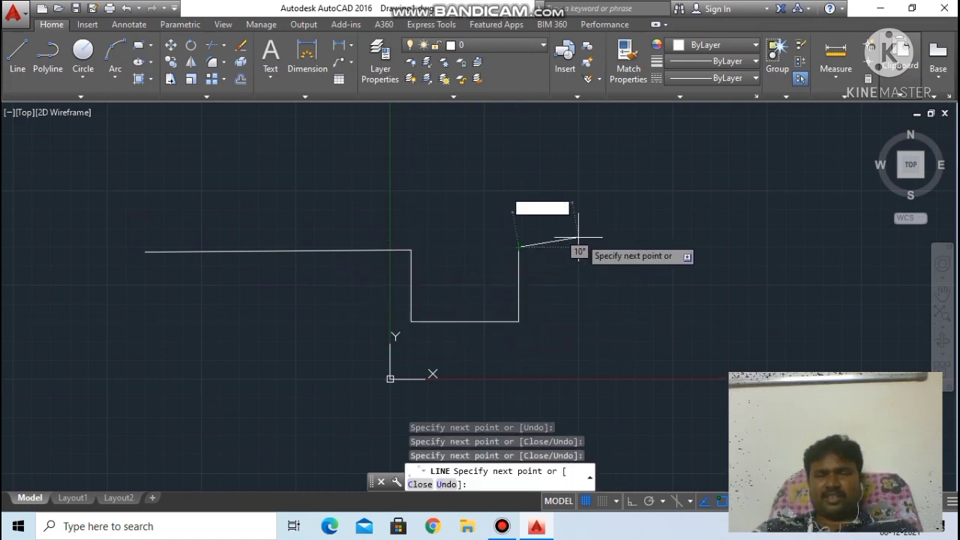
{"action": "left_click", "coordinate": [660, 247]}
{"action": "left_click", "coordinate": [670, 338]}
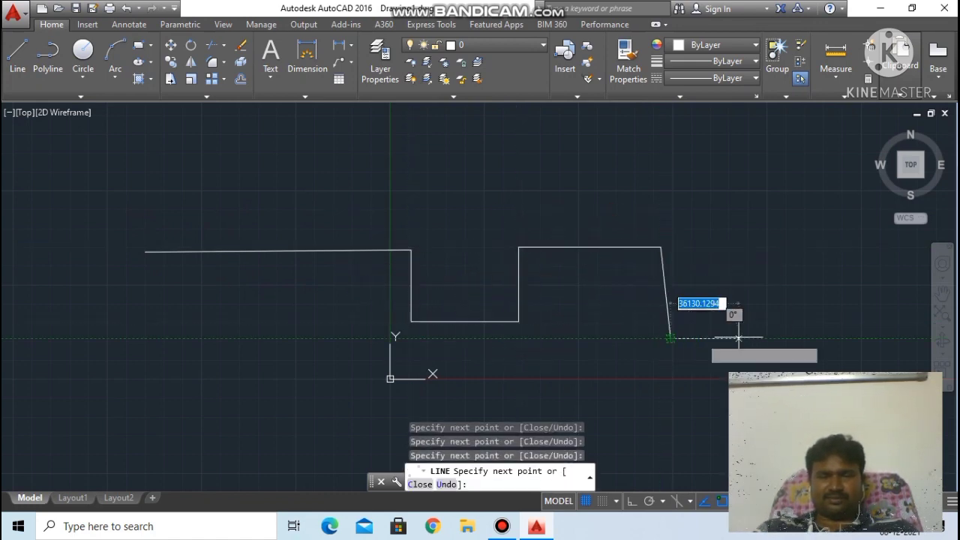
{"action": "left_click", "coordinate": [770, 328]}
{"action": "left_click", "coordinate": [786, 237]}
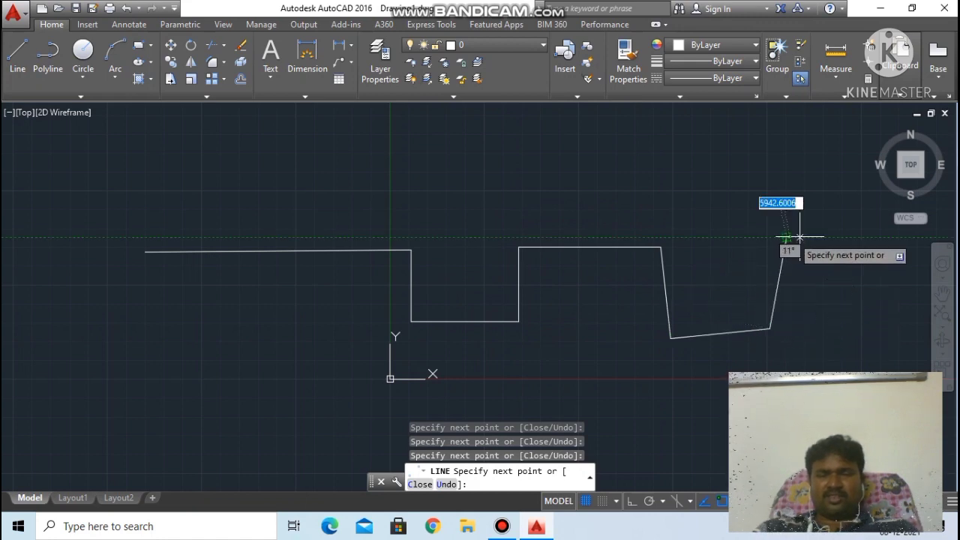
{"action": "left_click", "coordinate": [850, 237]}
{"action": "key", "text": "Return"}
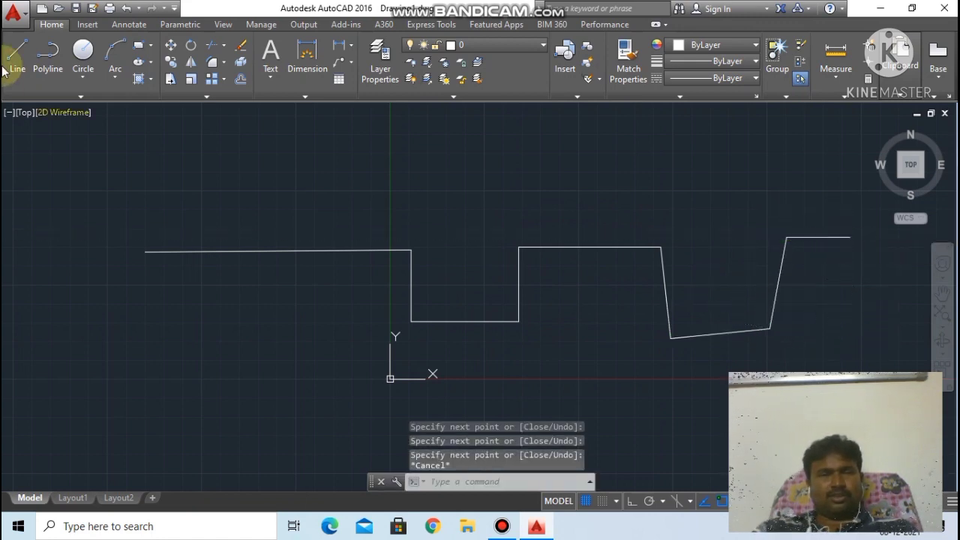
Step: Draw a stepped polyline of nine segments above the Line chain, dipping down twice and ending with a horizontal segment
{"action": "left_click", "coordinate": [52, 64]}
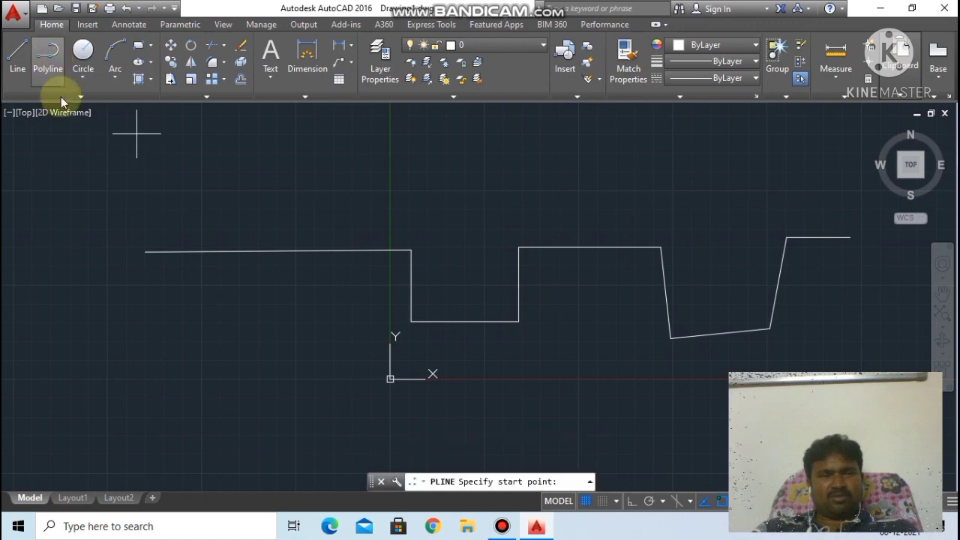
{"action": "left_click", "coordinate": [142, 171]}
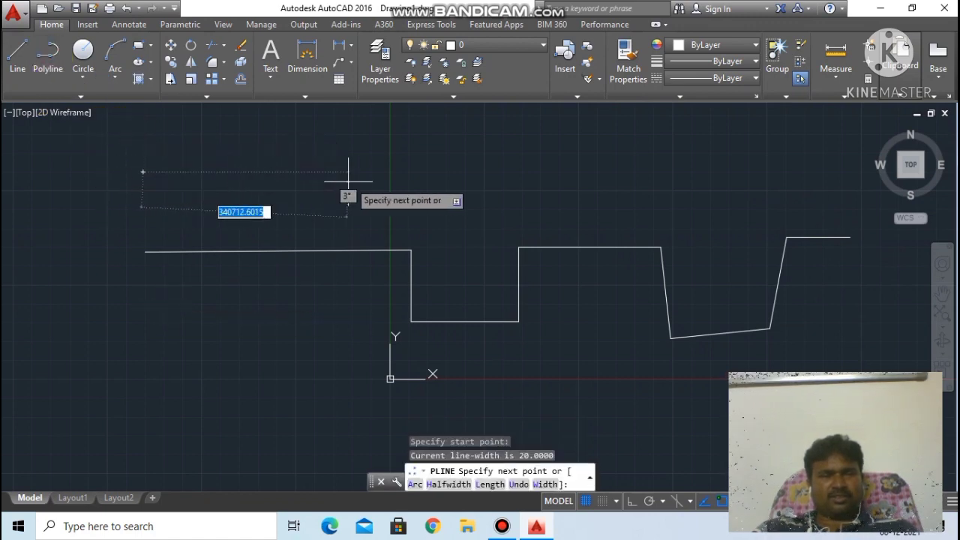
{"action": "left_click", "coordinate": [424, 178]}
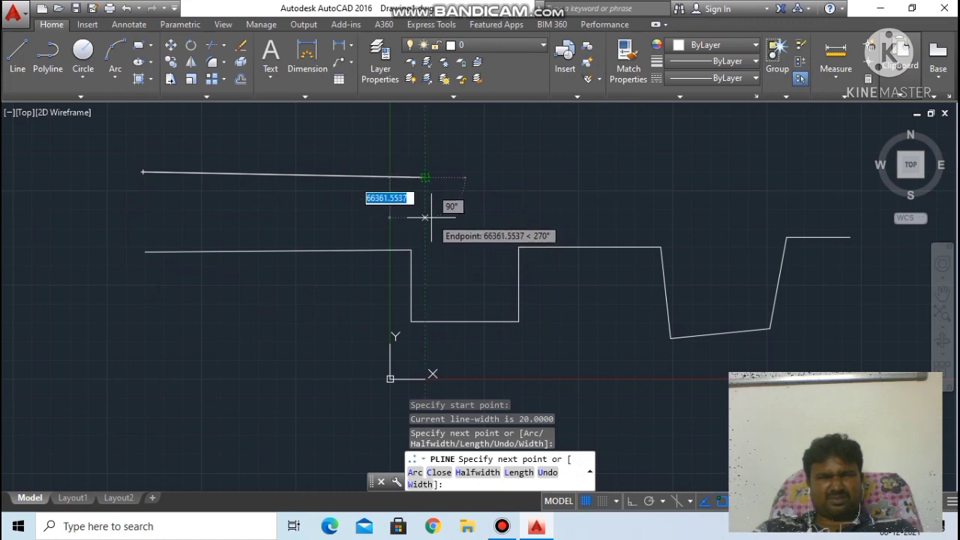
{"action": "left_click", "coordinate": [425, 215]}
{"action": "left_click", "coordinate": [523, 216]}
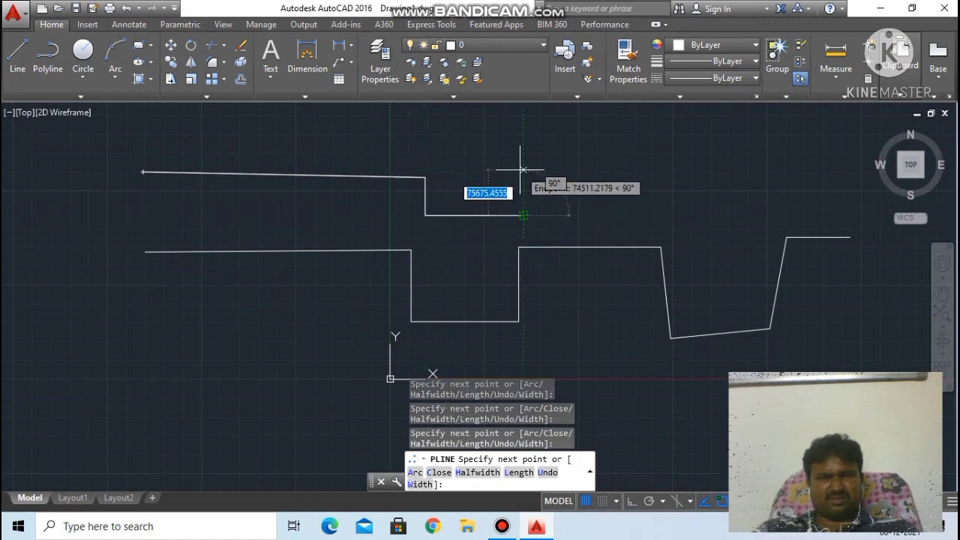
{"action": "left_click", "coordinate": [523, 171]}
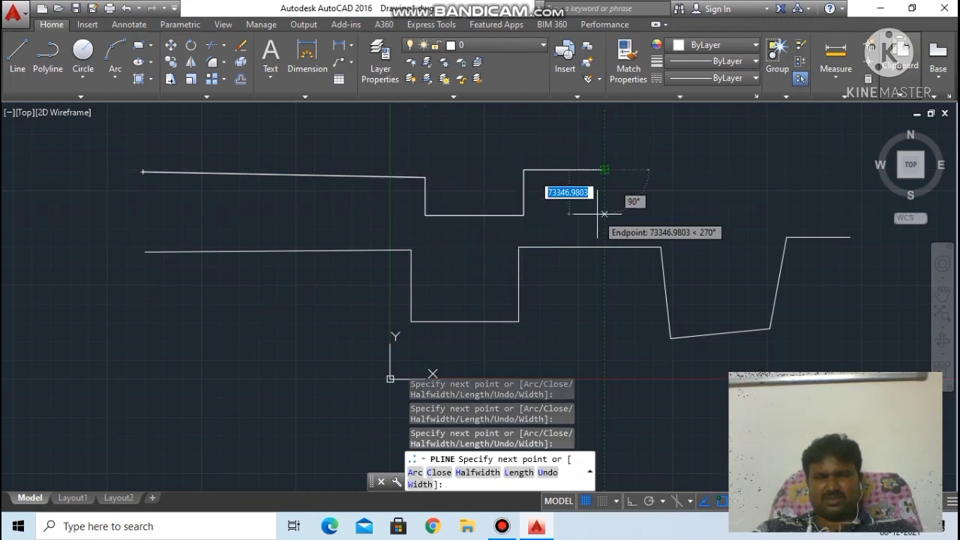
{"action": "left_click", "coordinate": [604, 171]}
{"action": "left_click", "coordinate": [605, 214]}
{"action": "left_click", "coordinate": [673, 213]}
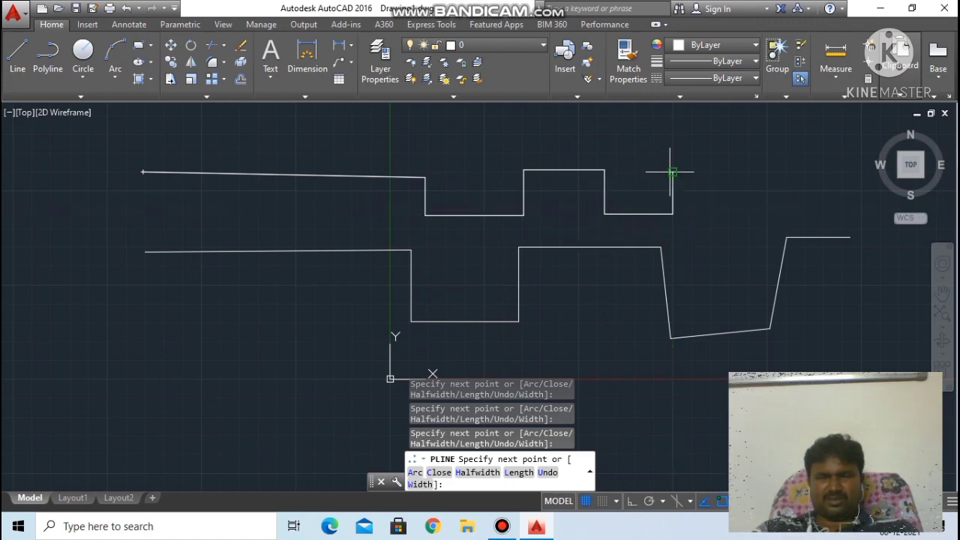
{"action": "left_click", "coordinate": [673, 172]}
{"action": "left_click", "coordinate": [779, 172]}
{"action": "key", "text": "Escape"}
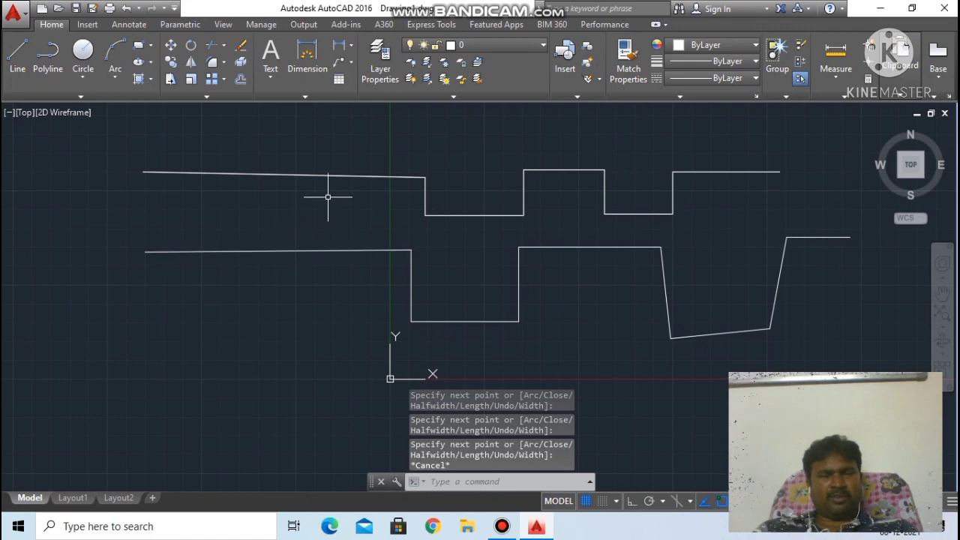
Step: Select the stepped polyline, clear the selection, and select the lower horizontal segment of the Line chain to compare how each is picked
{"action": "left_click", "coordinate": [731, 171]}
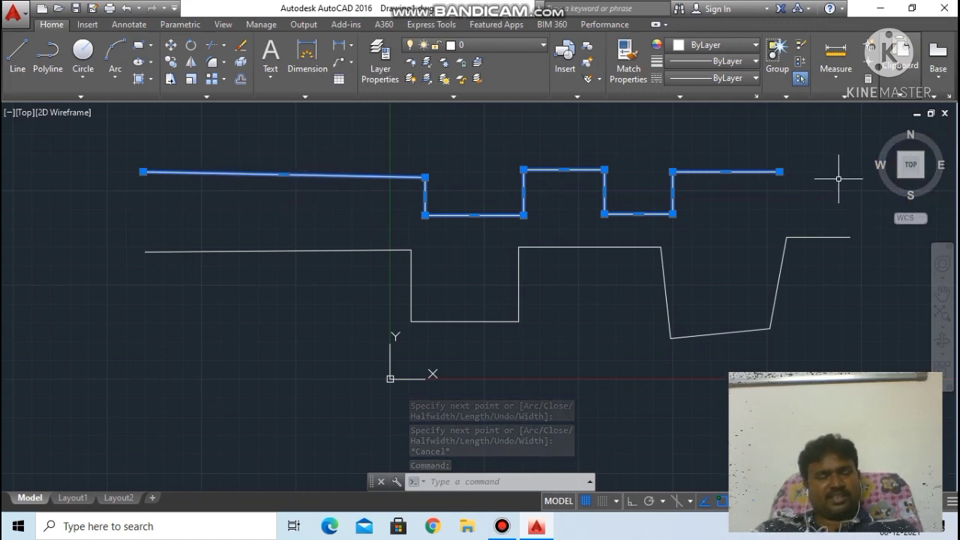
{"action": "key", "text": "Escape"}
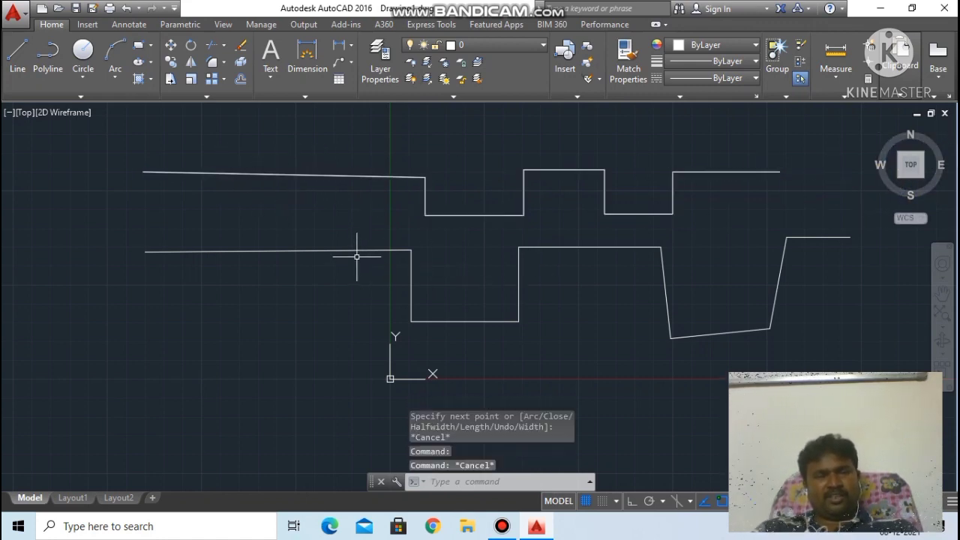
{"action": "left_click", "coordinate": [472, 323]}
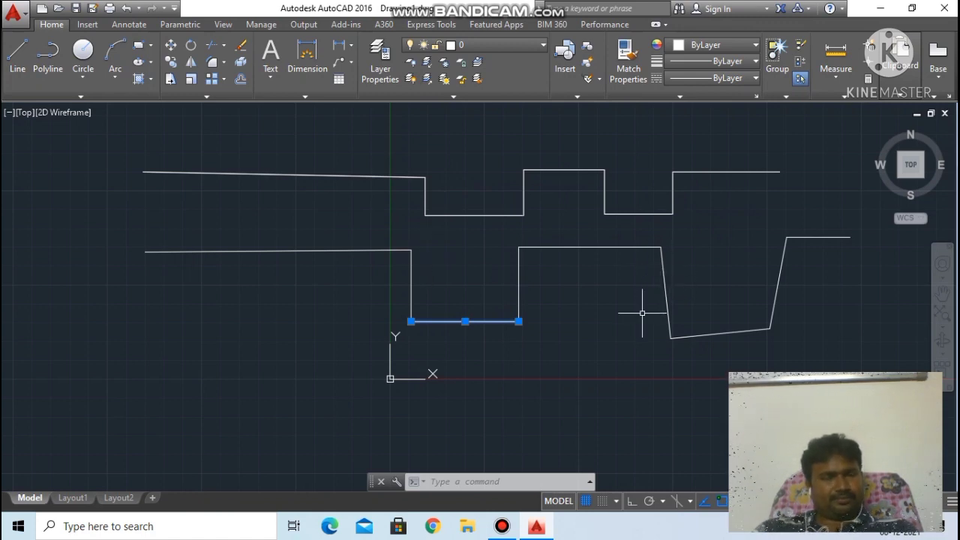
{"action": "key", "text": "Escape"}
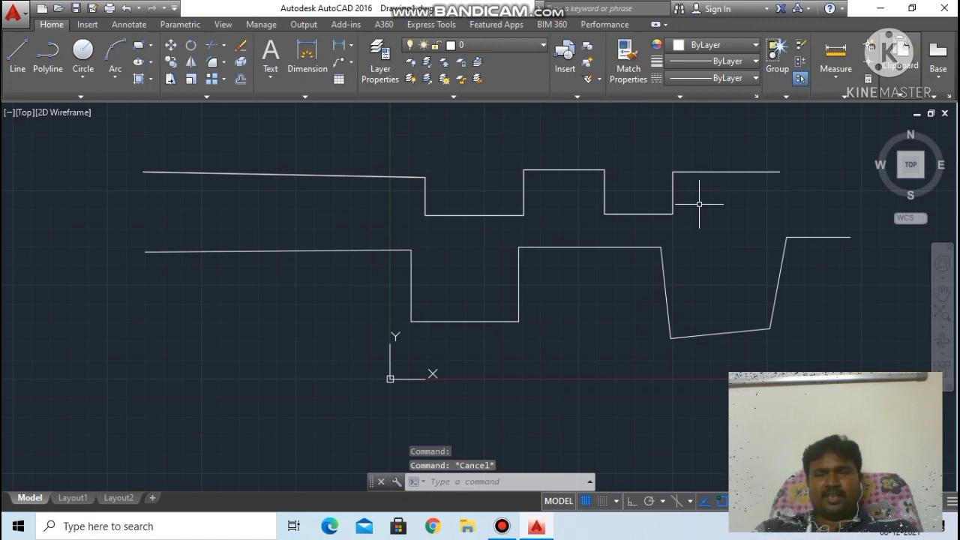
Step: Minimize the drawing program to show the desktop
{"action": "left_click", "coordinate": [489, 483]}
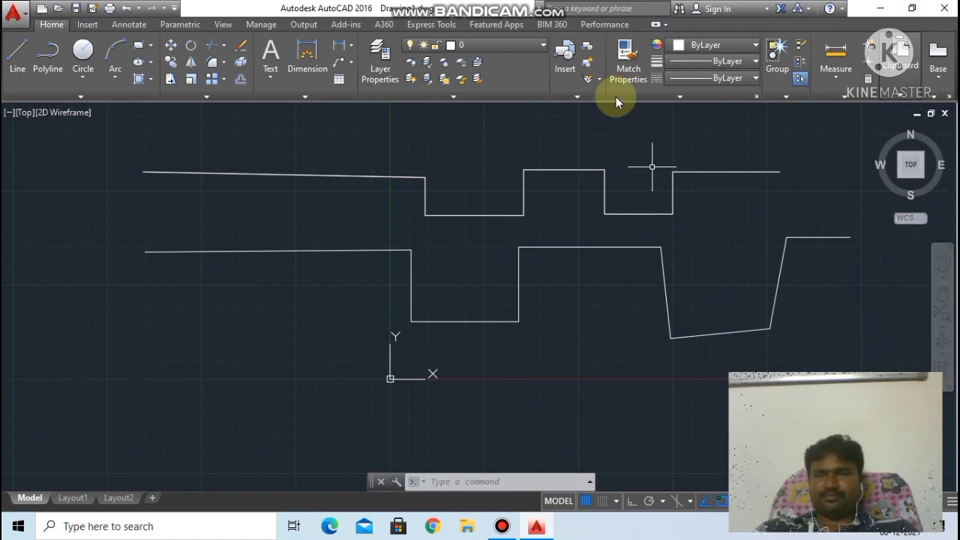
{"action": "left_click", "coordinate": [877, 8]}
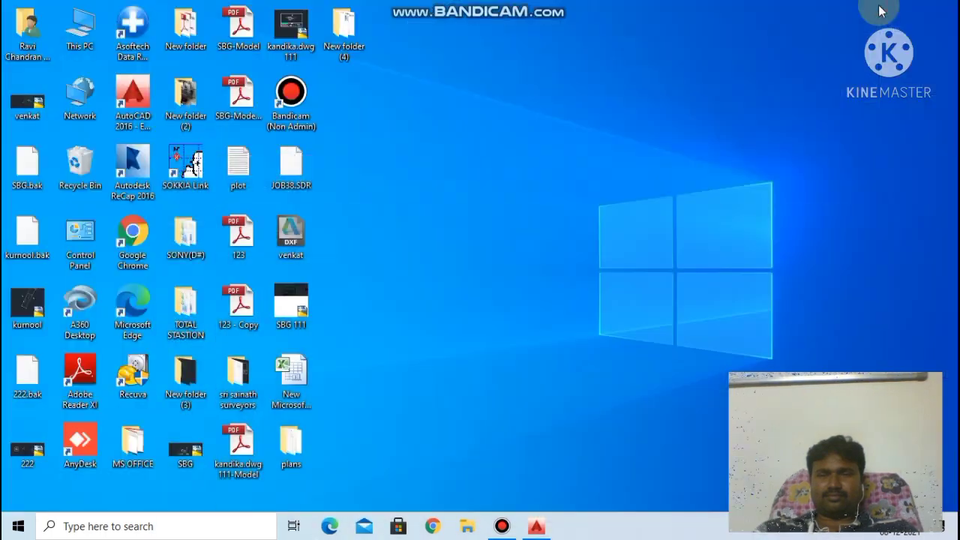